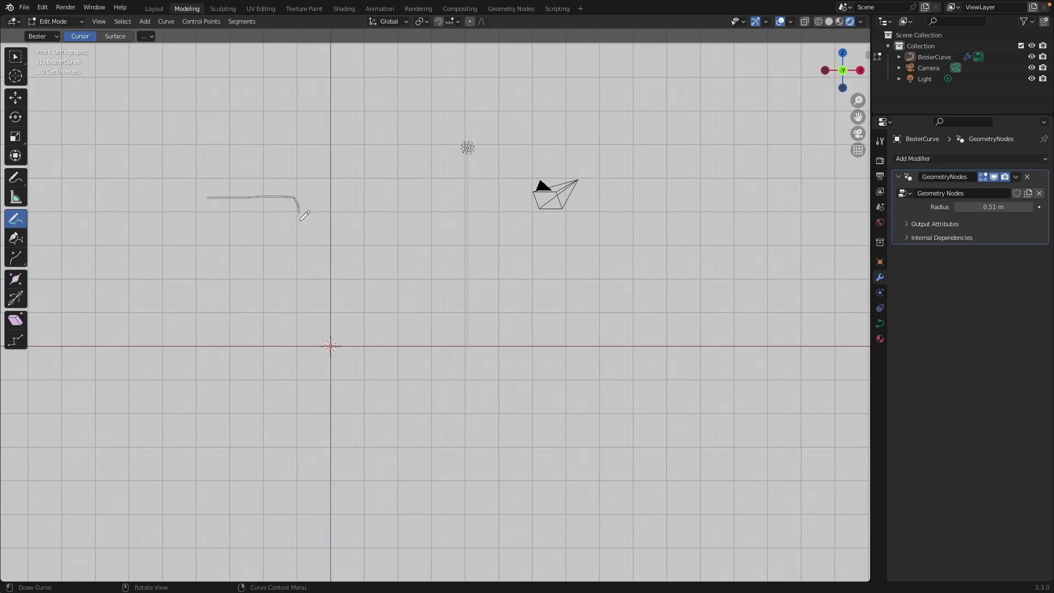
# - Draw several pipe-run curves, ending with a long loop to the lower left
pyautogui.moveTo(301, 233); pyautogui.dragTo(301, 235)
pyautogui.moveTo(300, 241); pyautogui.dragTo(300, 273)
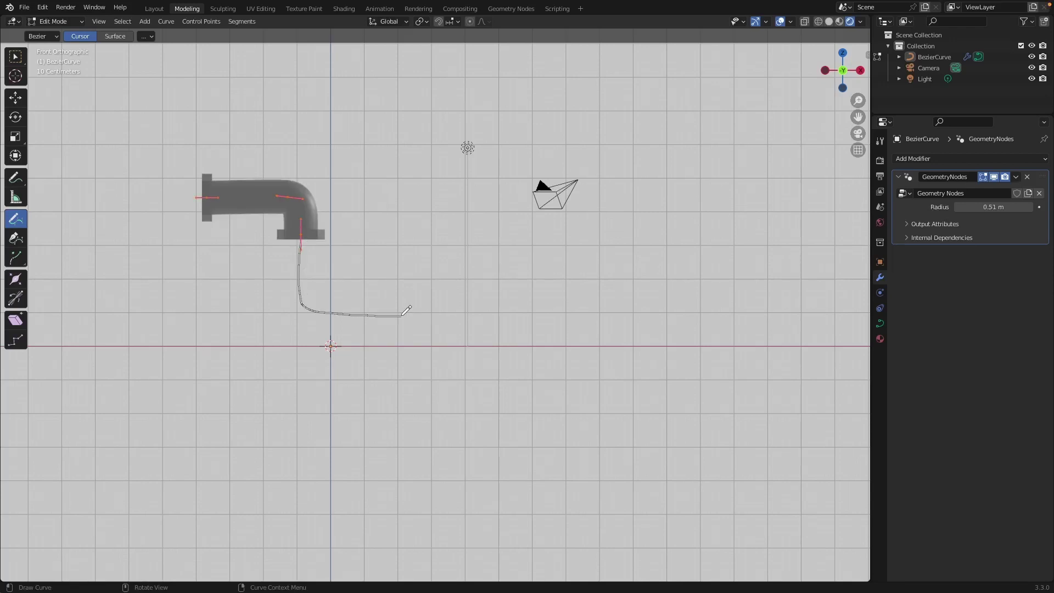
pyautogui.moveTo(406, 310); pyautogui.dragTo(408, 312)
pyautogui.moveTo(417, 316); pyautogui.dragTo(465, 285)
pyautogui.moveTo(575, 169)
pyautogui.mouseDown()
pyautogui.moveTo(412, 401)
pyautogui.moveTo(171, 387)
pyautogui.mouseUp()
# - Rotate a pipe handle and move the corner points to straighten the pipe, then leave edit mode
pyautogui.press('w')
pyautogui.click(410, 315)
pyautogui.press('r')
pyautogui.click(495, 318)
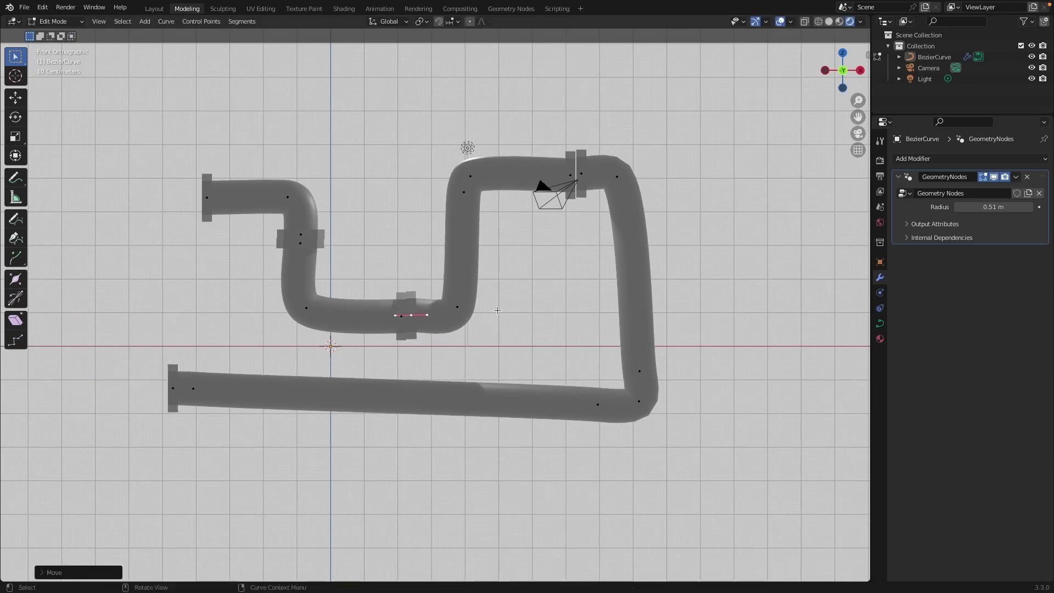
pyautogui.moveTo(640, 371); pyautogui.dragTo(625, 380)
pyautogui.moveTo(617, 176); pyautogui.dragTo(637, 209)
pyautogui.press('Tab')
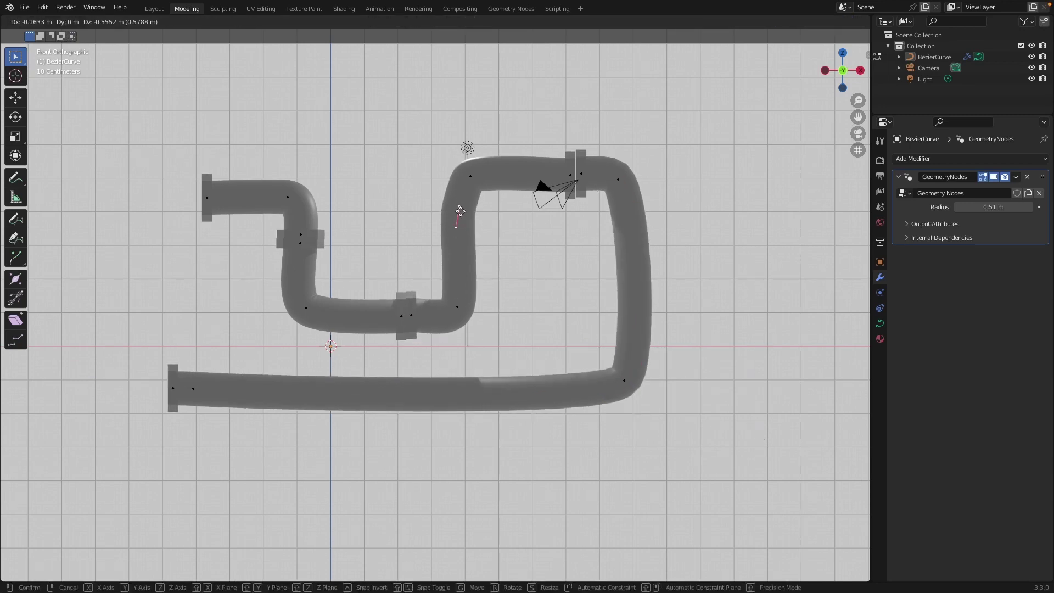
# - Draw five curves in a perspective view that grow into trees
pyautogui.moveTo(316, 249)
pyautogui.mouseDown(button='middle')
pyautogui.moveTo(455, 301)
pyautogui.moveTo(468, 329)
pyautogui.mouseUp(button='middle')
pyautogui.moveTo(358, 270); pyautogui.dragTo(354, 217)
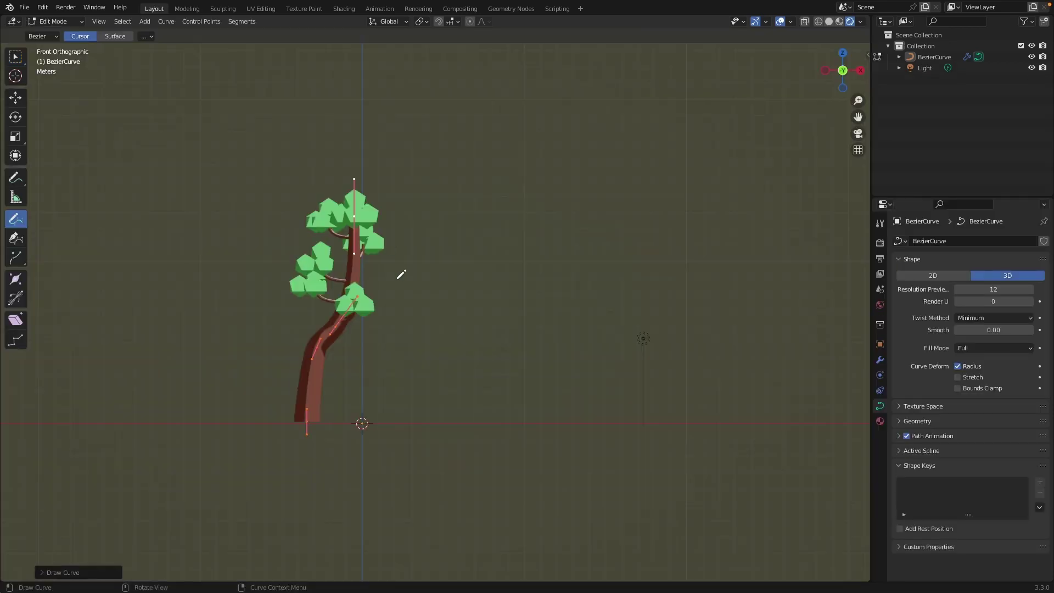
pyautogui.moveTo(443, 269); pyautogui.dragTo(461, 425)
pyautogui.moveTo(503, 335); pyautogui.dragTo(502, 325)
pyautogui.moveTo(606, 423); pyautogui.dragTo(624, 349)
pyautogui.moveTo(230, 423); pyautogui.dragTo(237, 287)
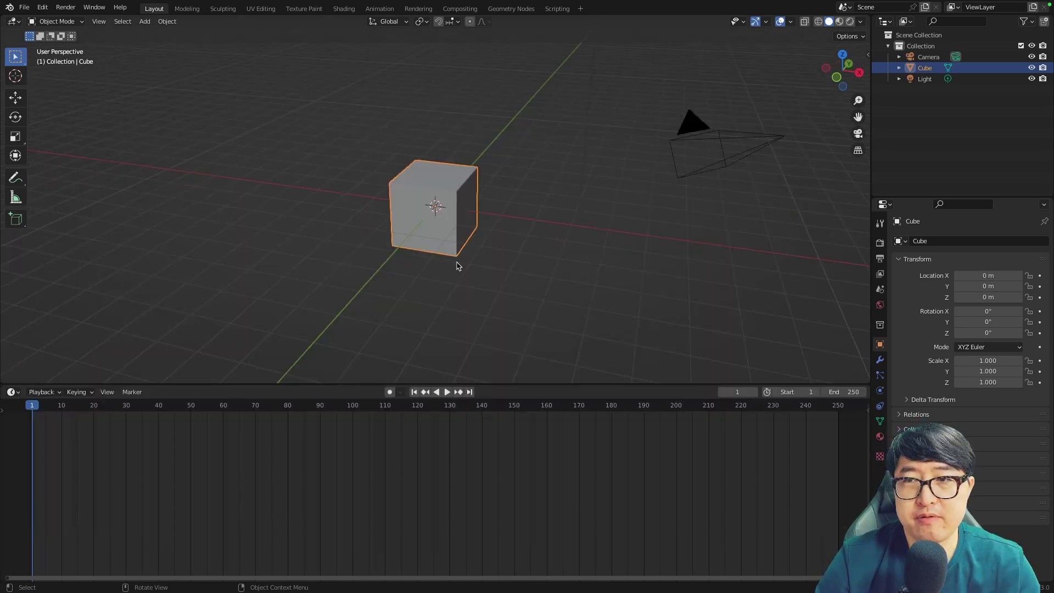
# - Sketch annotation lines illustrating a tube with open ends below the cube
pyautogui.moveTo(354, 280); pyautogui.dragTo(530, 271)
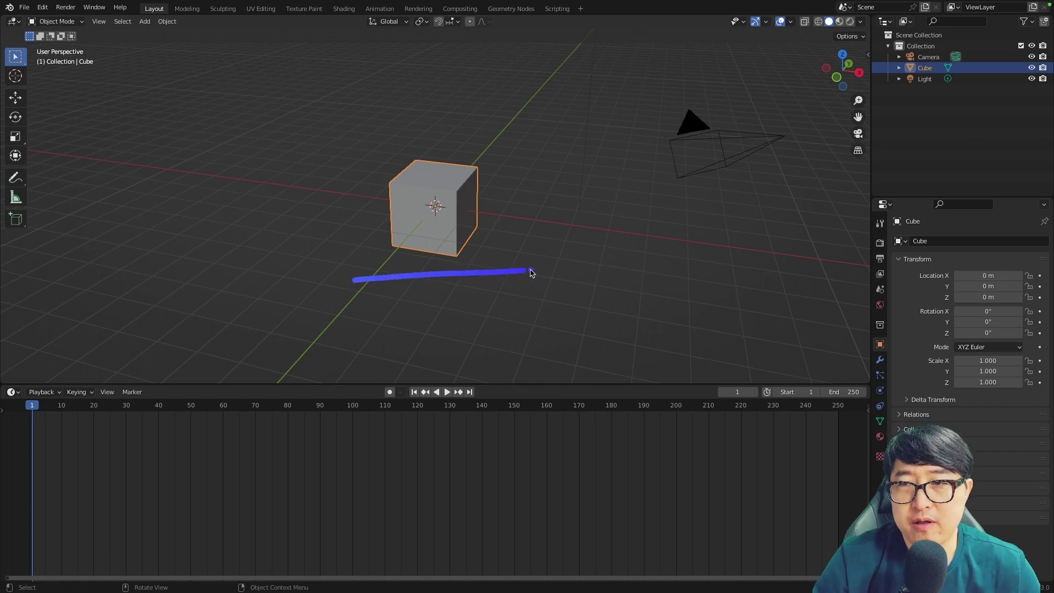
pyautogui.moveTo(363, 307); pyautogui.dragTo(498, 302)
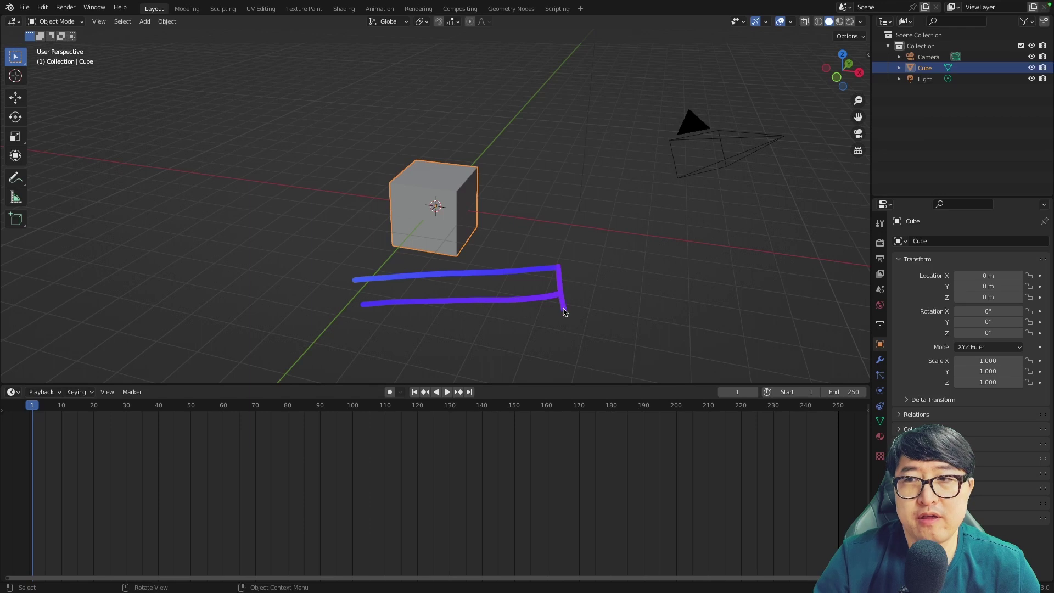
pyautogui.moveTo(566, 262); pyautogui.dragTo(571, 301)
pyautogui.moveTo(348, 269); pyautogui.dragTo(357, 311)
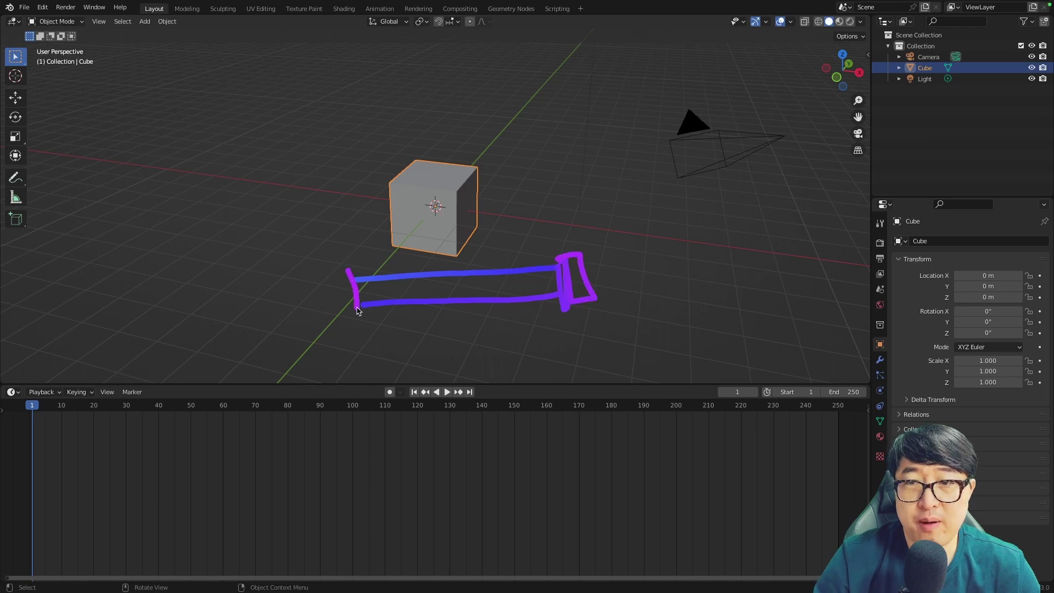
pyautogui.moveTo(347, 275); pyautogui.dragTo(345, 276)
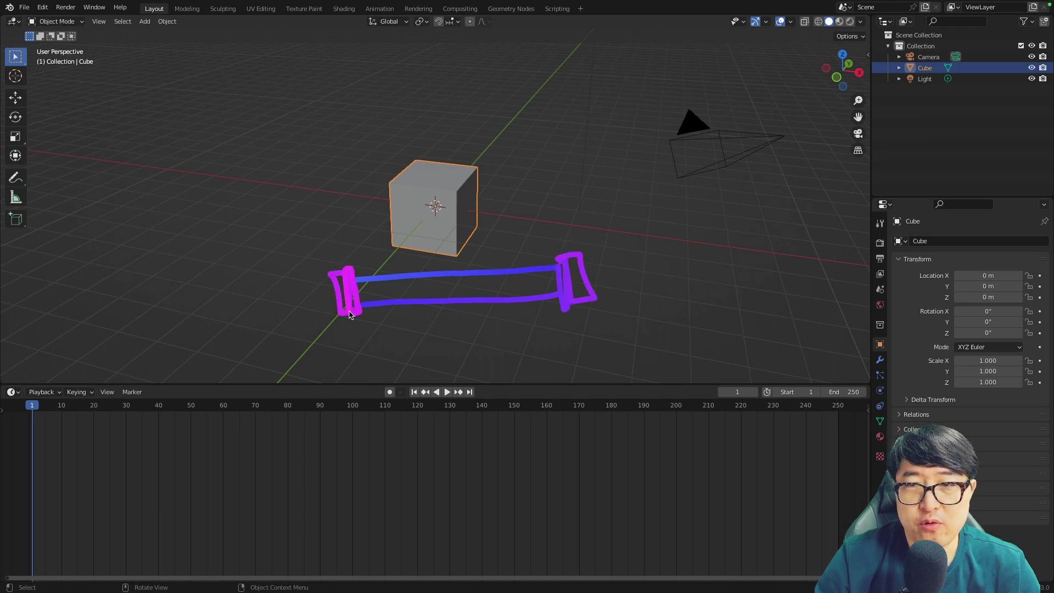
# - Delete the cube, add a Bezier curve and scale its points up in edit mode
pyautogui.press('x')
pyautogui.click(362, 238)
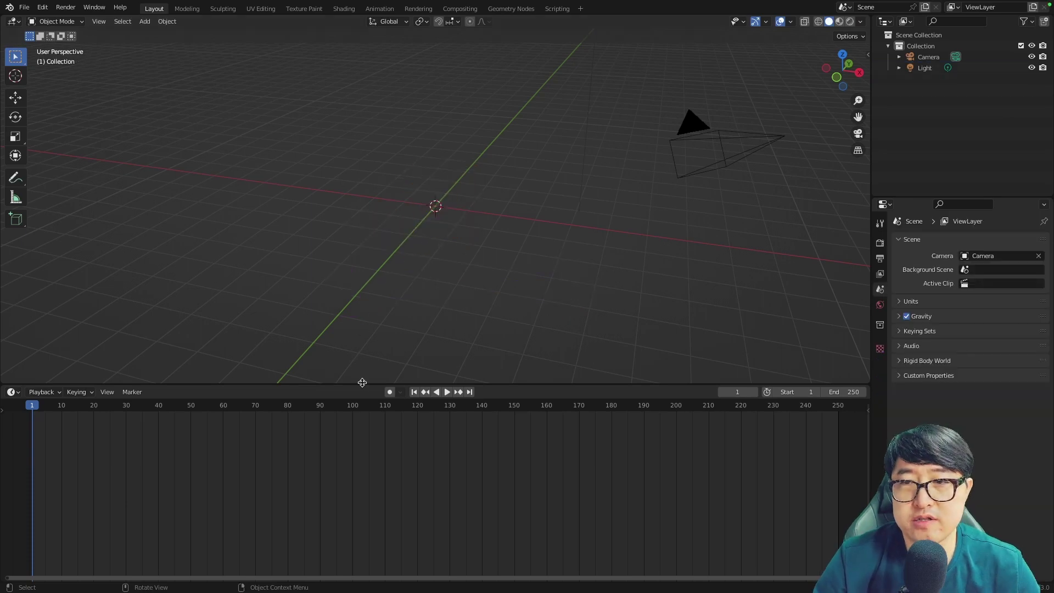
pyautogui.hotkey('shift', 'a')
pyautogui.click(473, 231)
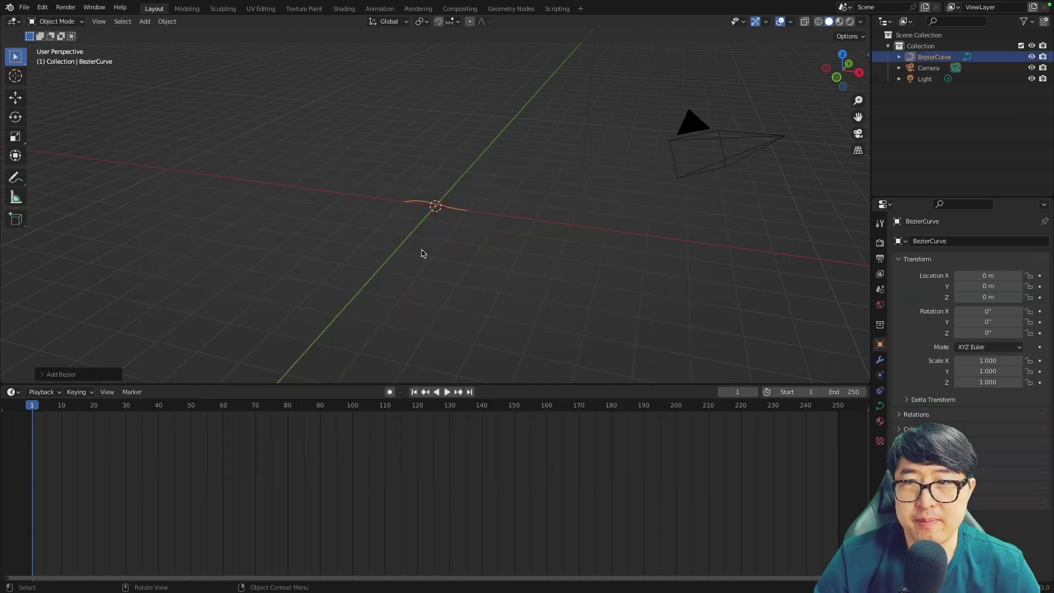
pyautogui.moveTo(468, 253); pyautogui.dragTo(452, 243, button='middle')
pyautogui.press('Tab')
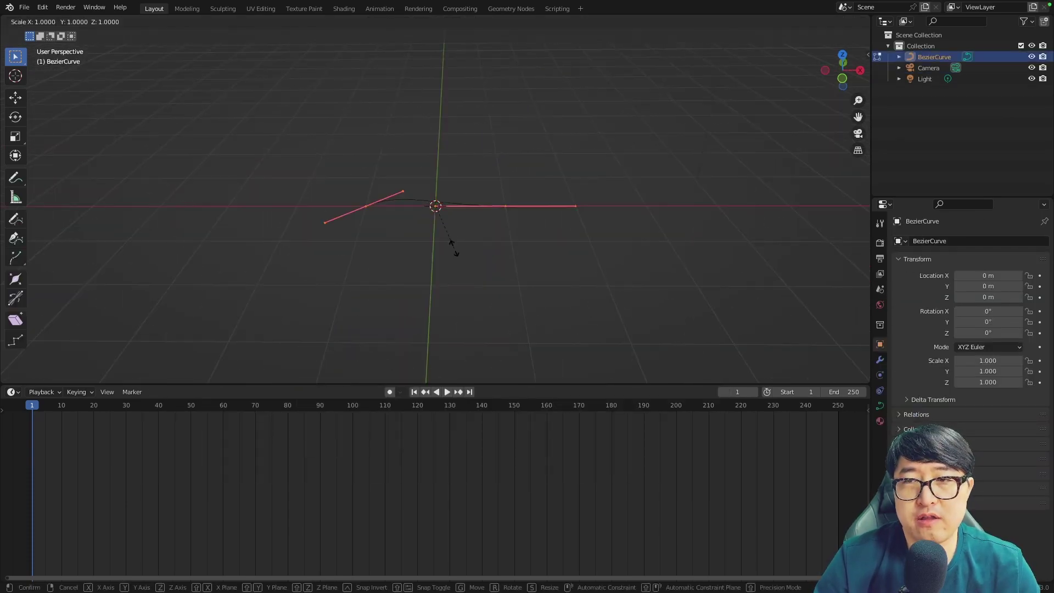
pyautogui.press('s')
pyautogui.click(506, 276)
pyautogui.click(548, 289)
# - Turn the timeline into an enlarged Geometry Node Editor and create a new node tree
pyautogui.click(11, 392)
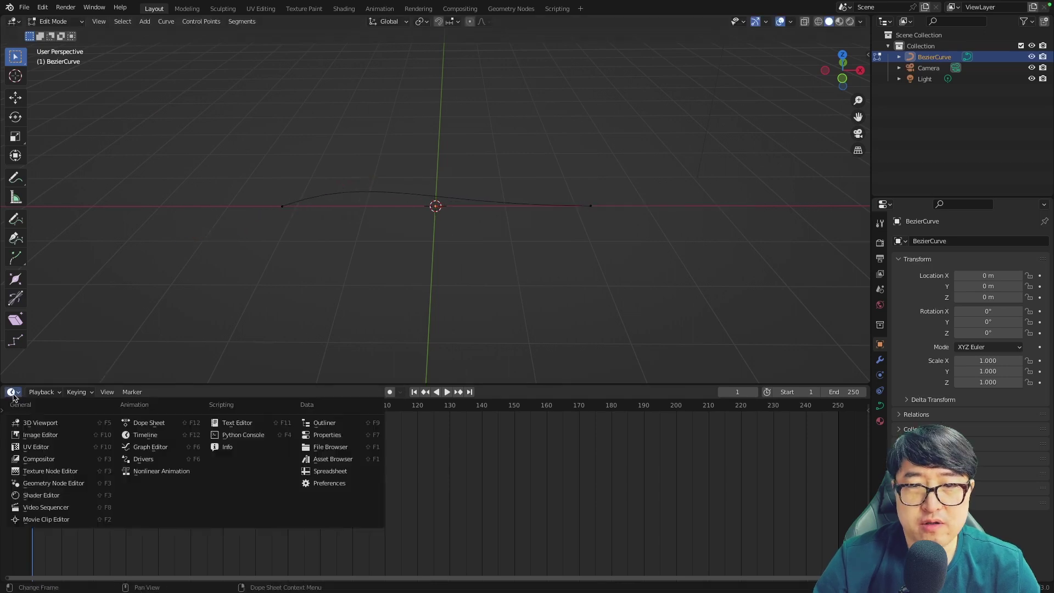
pyautogui.click(42, 482)
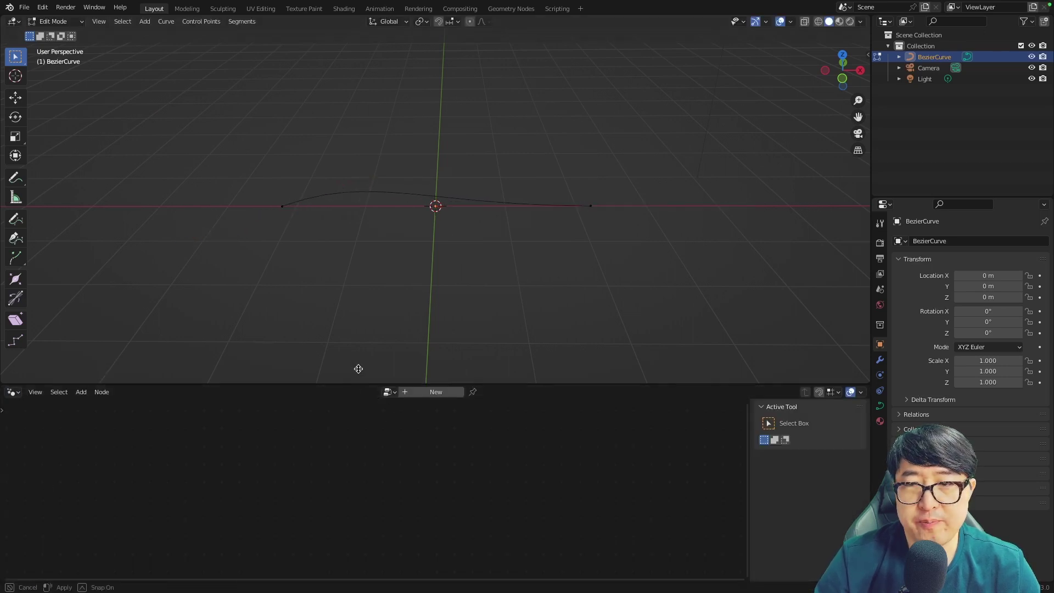
pyautogui.moveTo(358, 384); pyautogui.dragTo(358, 311)
pyautogui.click(428, 319)
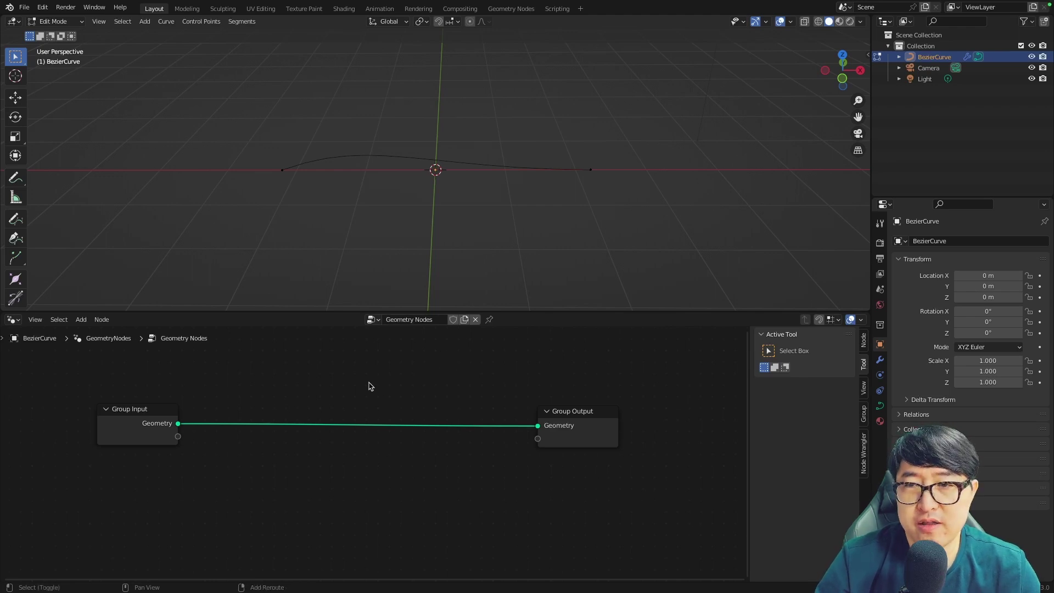
# - Insert a Curve to Mesh node on the Group Input–Group Output link
pyautogui.hotkey('shift', 'a')
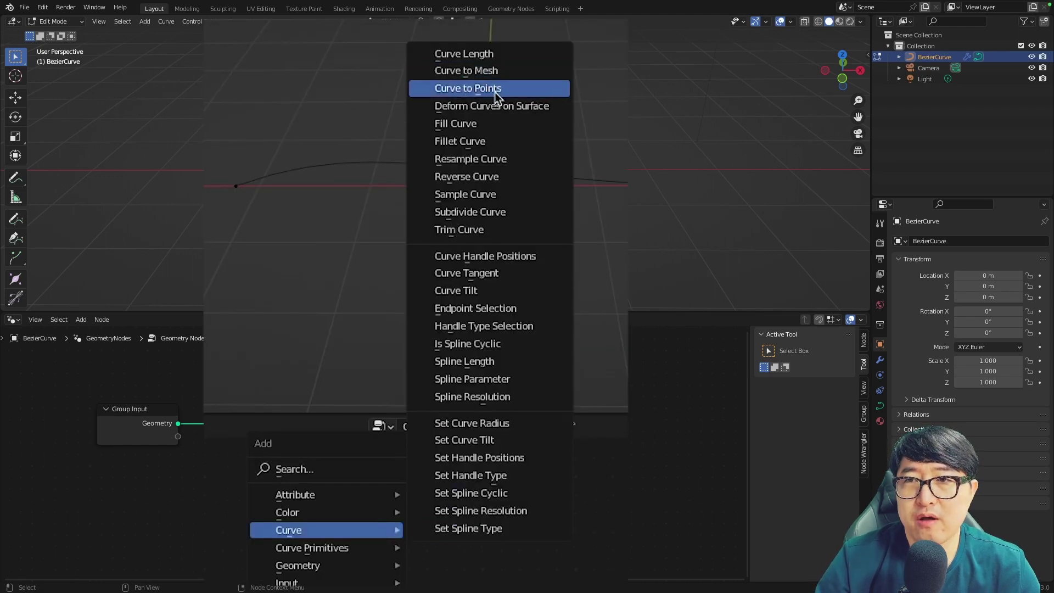
pyautogui.click(467, 71)
pyautogui.click(434, 421)
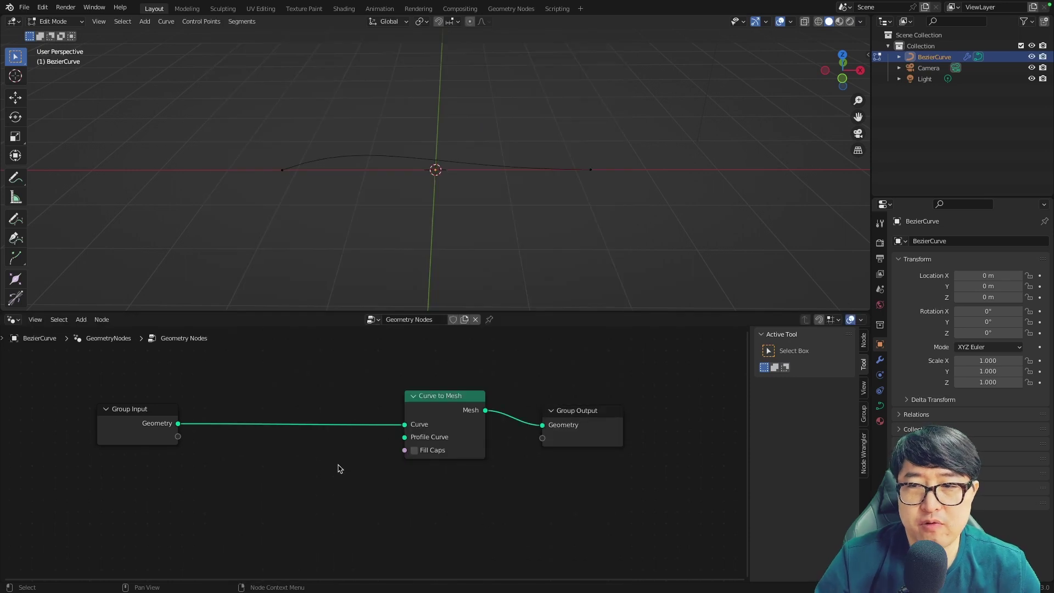
pyautogui.hotkey('shift', 'a')
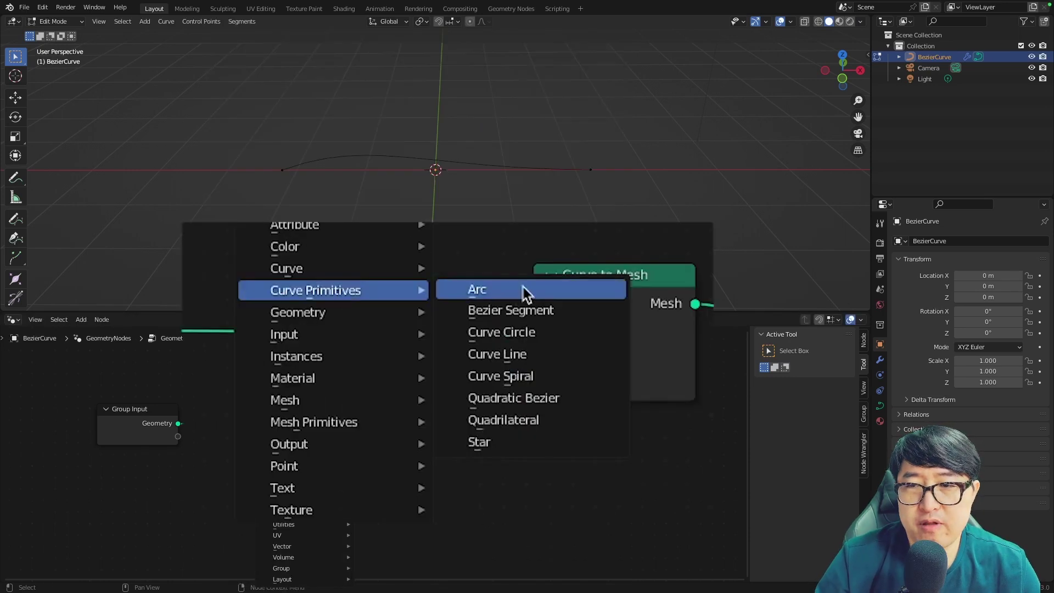
pyautogui.click(535, 333)
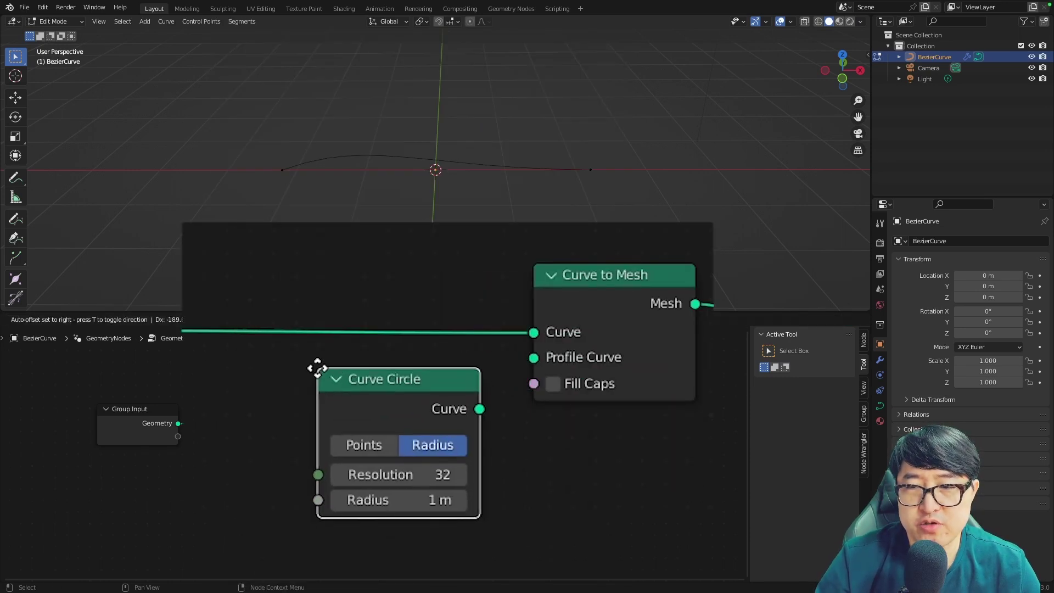
pyautogui.click(318, 369)
pyautogui.moveTo(480, 409); pyautogui.dragTo(534, 357)
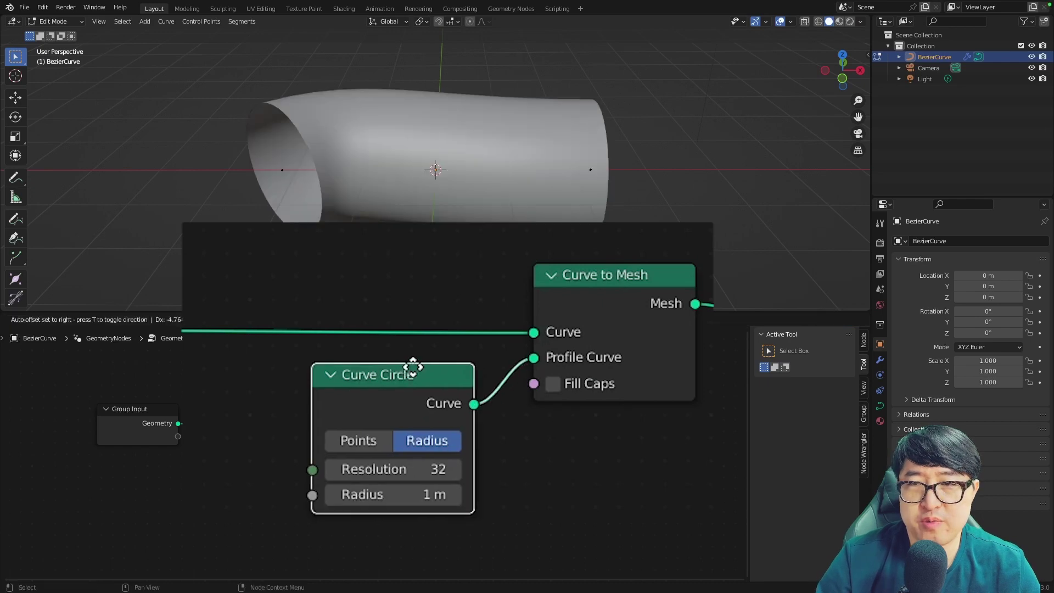
pyautogui.moveTo(384, 248)
pyautogui.mouseDown(button='middle')
pyautogui.moveTo(348, 236)
pyautogui.moveTo(471, 238)
pyautogui.mouseUp(button='middle')
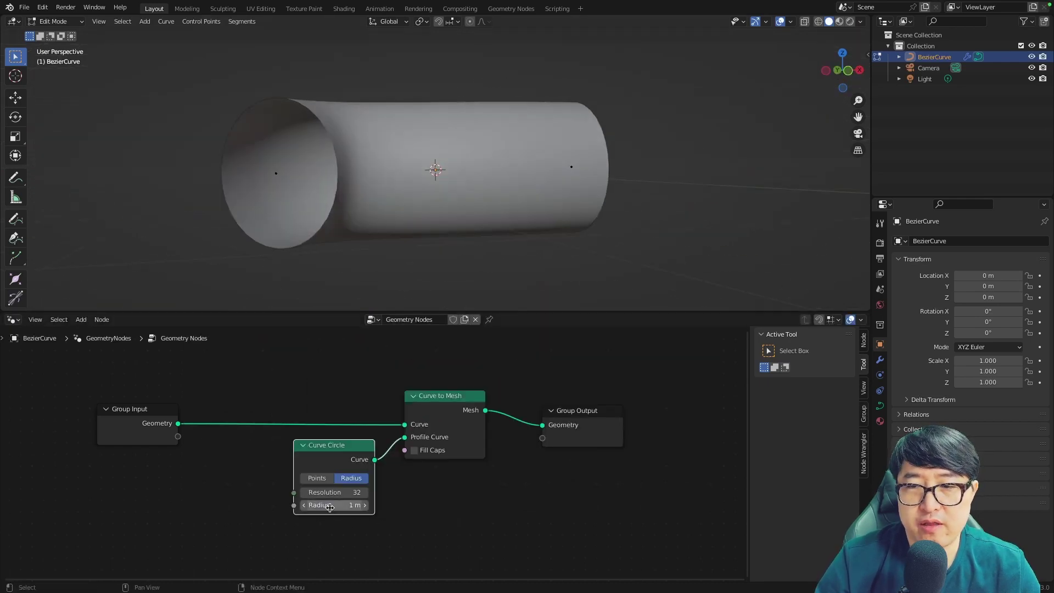
# - Set the Curve Circle radius to 0.5 and expose it as a group Radius input
pyautogui.click(343, 505)
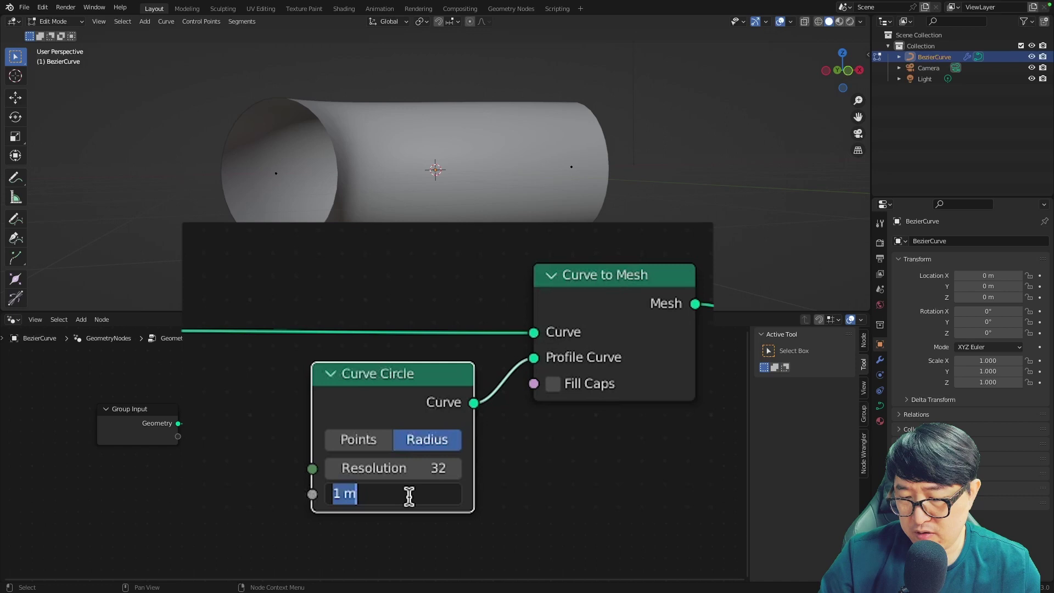
pyautogui.write('0.5')
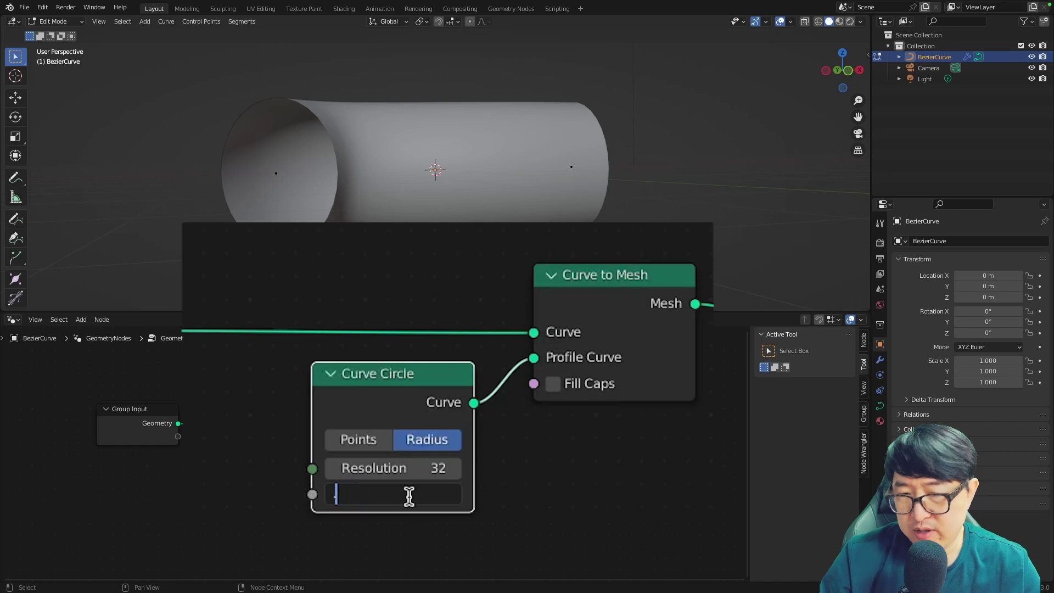
pyautogui.press('Return')
pyautogui.moveTo(325, 452); pyautogui.dragTo(323, 444)
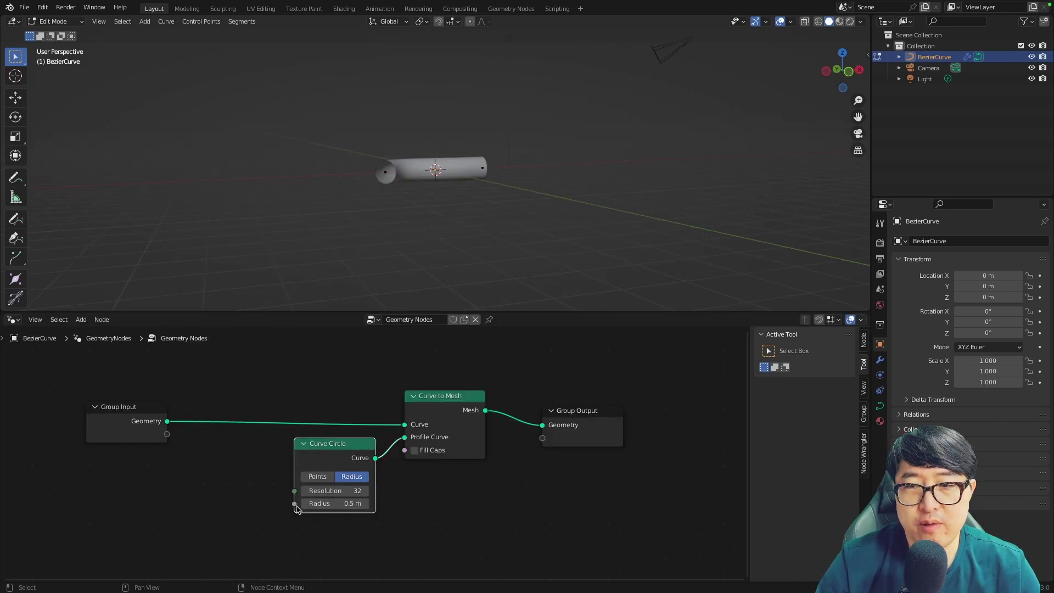
pyautogui.moveTo(295, 504); pyautogui.dragTo(266, 490)
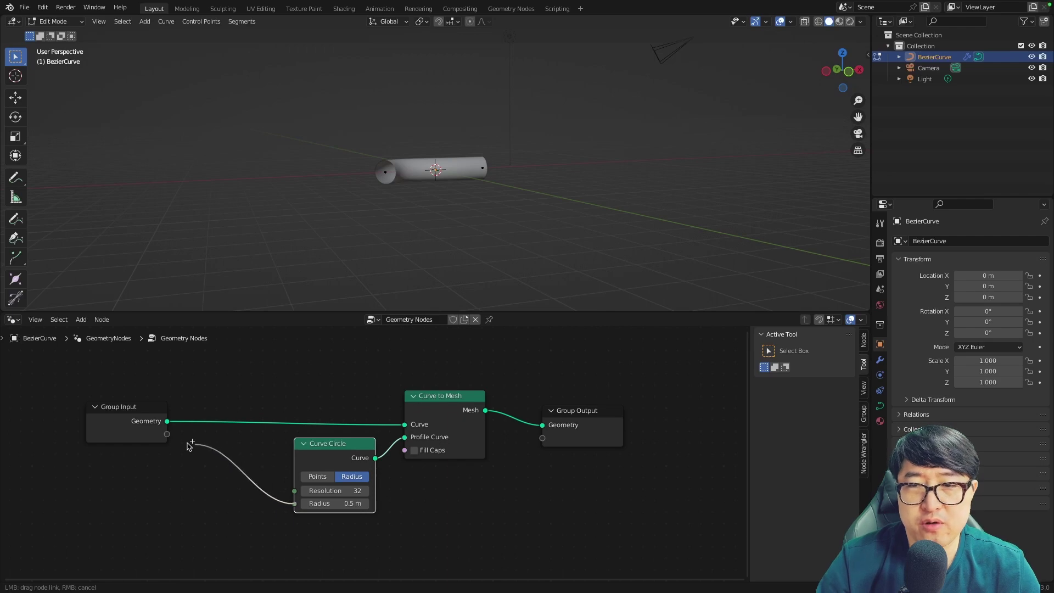
pyautogui.moveTo(189, 445); pyautogui.dragTo(108, 401)
pyautogui.moveTo(330, 443); pyautogui.dragTo(306, 449)
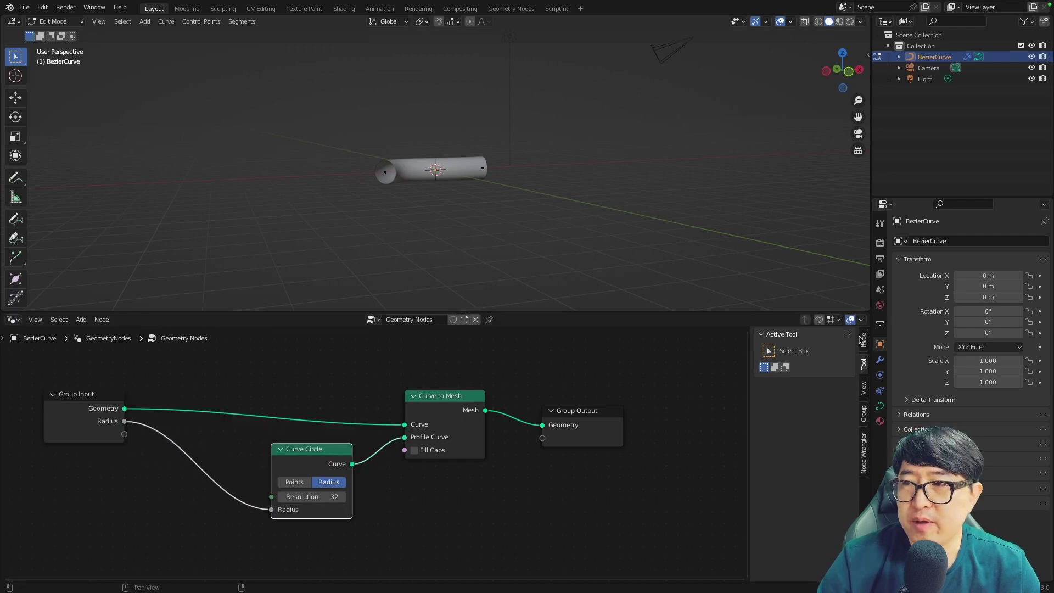
# - Set the Geometry Nodes modifier's Radius to 0.5 m
pyautogui.click(881, 360)
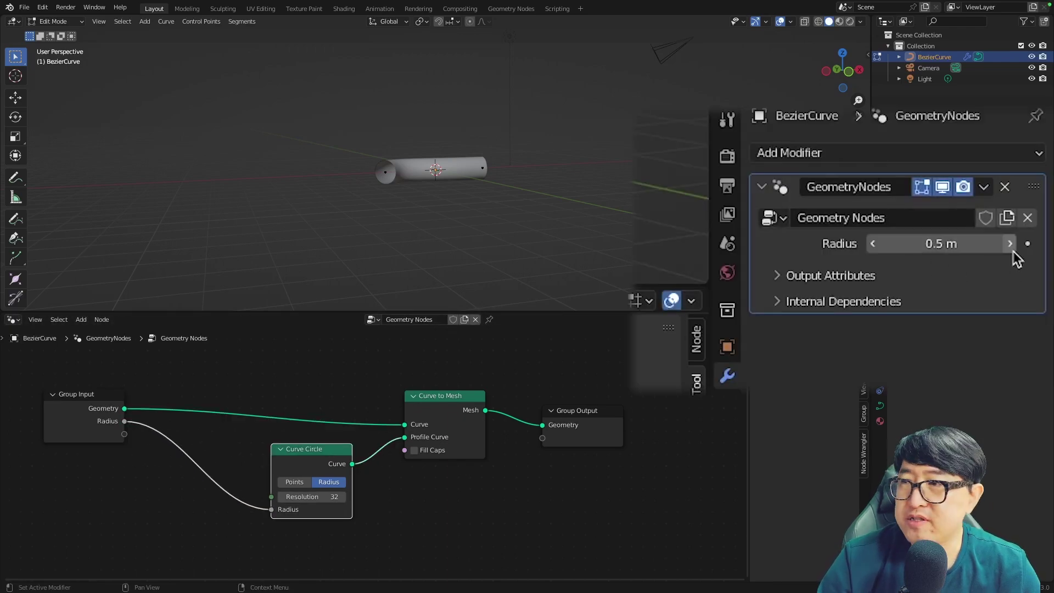
pyautogui.moveTo(937, 243)
pyautogui.mouseDown()
pyautogui.moveTo(983, 243)
pyautogui.moveTo(955, 244)
pyautogui.mouseUp()
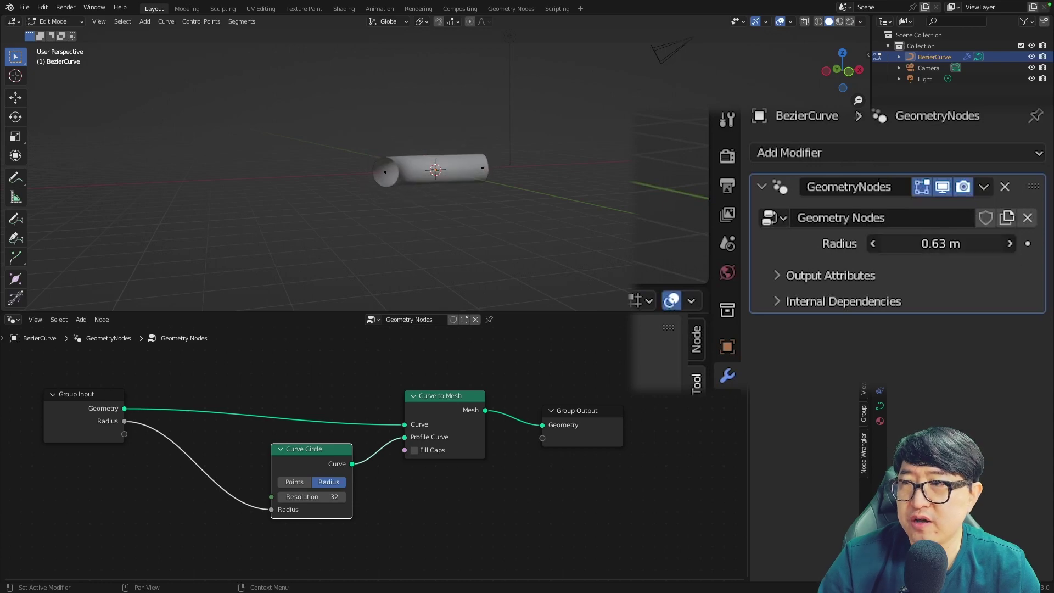
pyautogui.click(1001, 290)
pyautogui.write('.5')
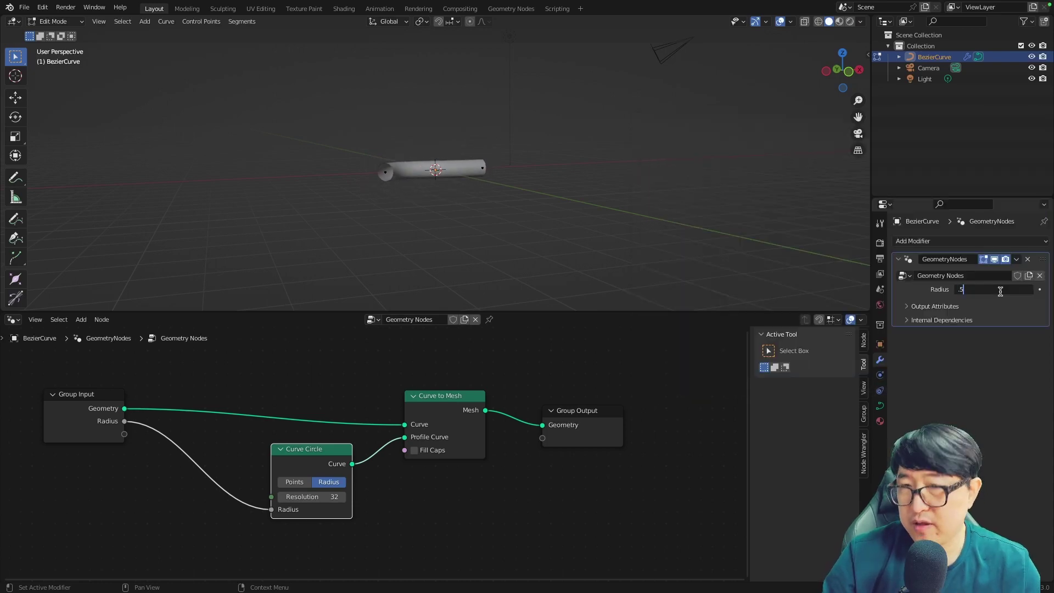
pyautogui.press('Return')
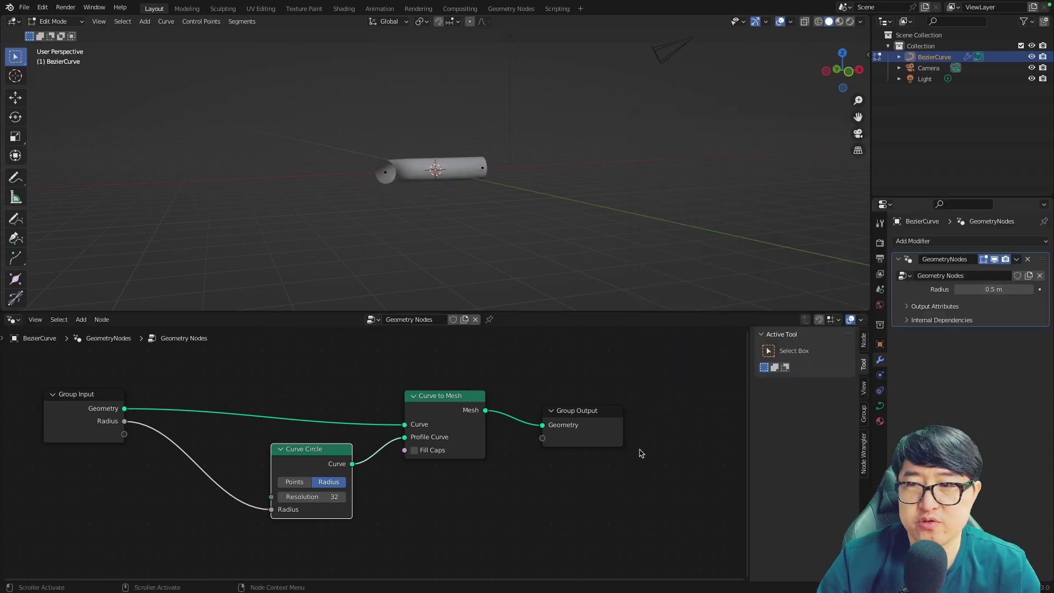
# - Reposition the Curve to Mesh node and disconnect the tube from Group Output
pyautogui.scroll(3, 539, 162)
pyautogui.moveTo(529, 137); pyautogui.dragTo(533, 207)
pyautogui.moveTo(538, 144); pyautogui.dragTo(500, 200, button='middle')
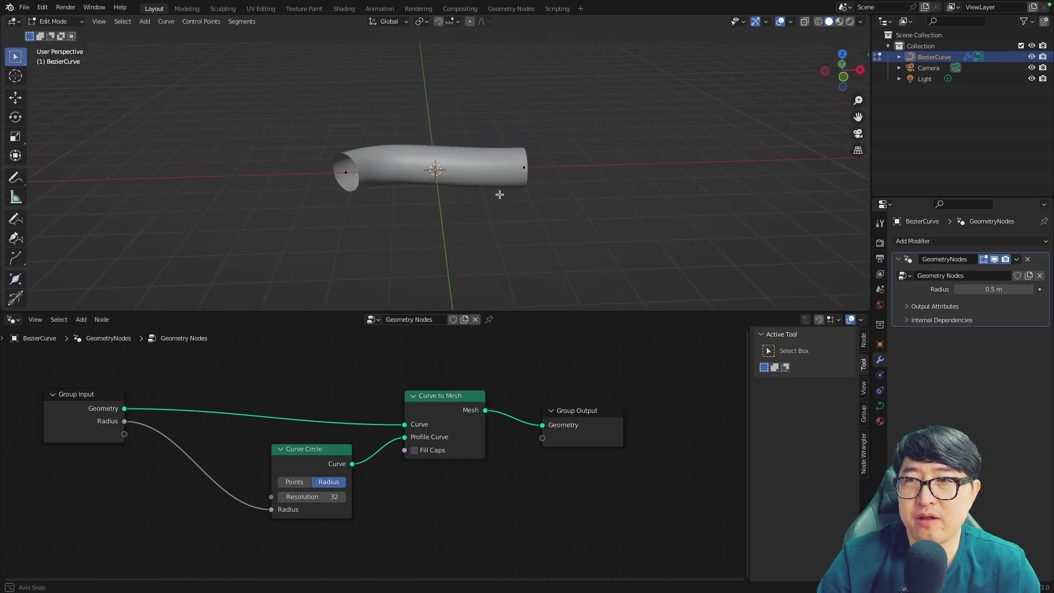
pyautogui.moveTo(434, 396); pyautogui.dragTo(358, 384)
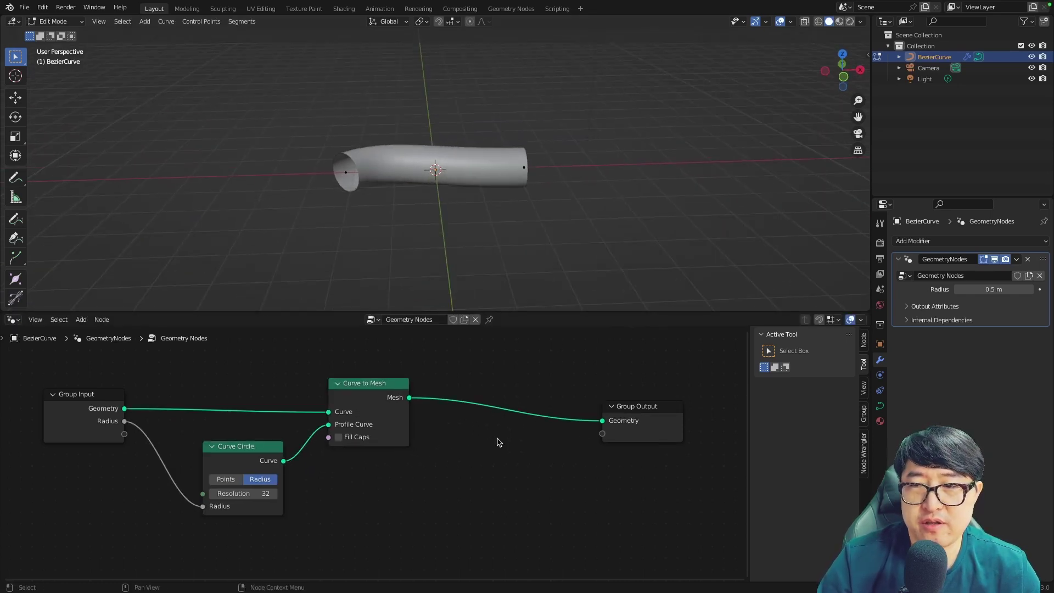
pyautogui.moveTo(604, 425); pyautogui.dragTo(433, 471)
# - Add a Cylinder mesh primitive node and preview it through Group Output
pyautogui.hotkey('shift', 'a')
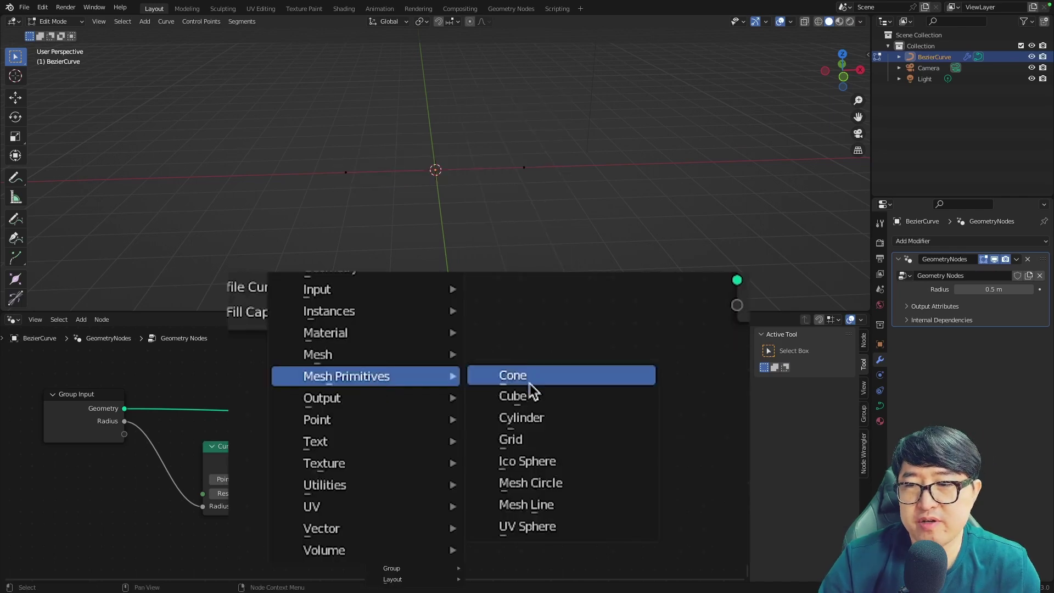
pyautogui.click(524, 418)
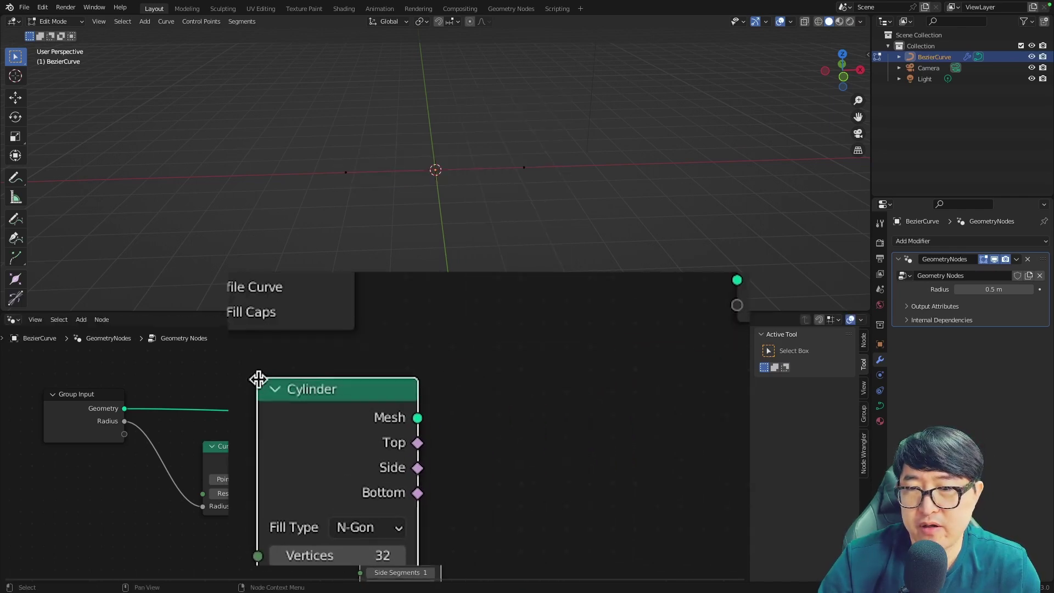
pyautogui.click(347, 436)
pyautogui.moveTo(427, 447); pyautogui.dragTo(592, 385)
pyautogui.scroll(2, 484, 464)
pyautogui.moveTo(450, 247); pyautogui.dragTo(451, 215, button='middle')
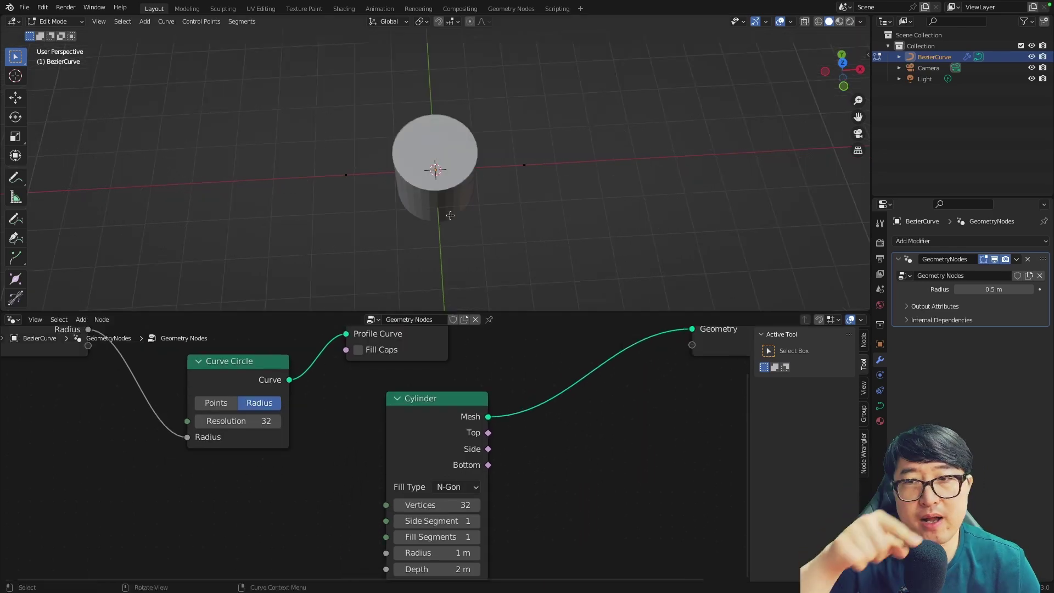
# - Give the Cylinder 8 vertices and 0.3 m depth, then reconnect the tube to Group Output
pyautogui.moveTo(557, 511); pyautogui.dragTo(557, 495, button='middle')
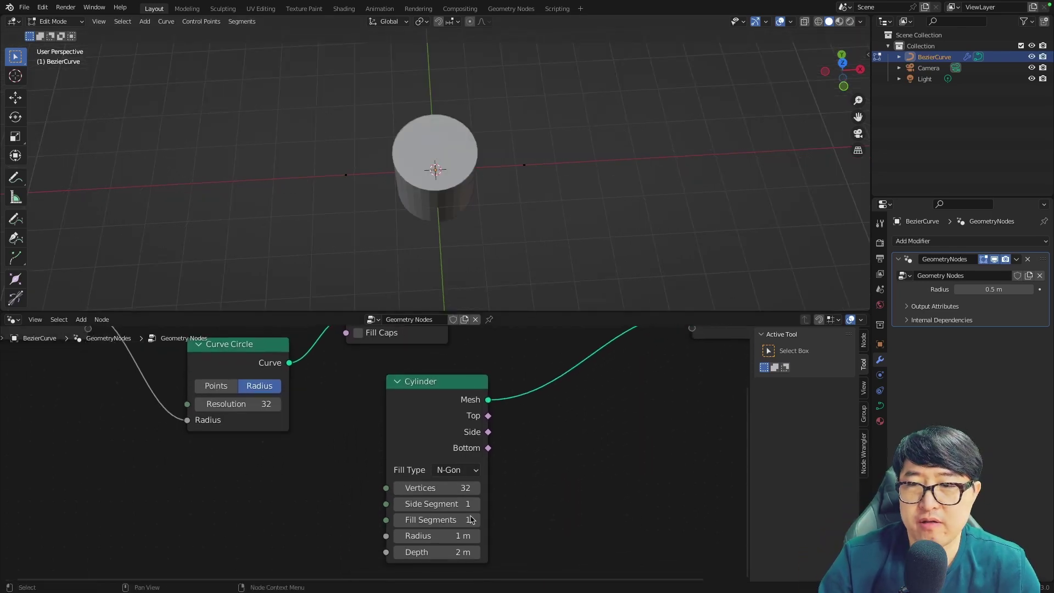
pyautogui.doubleClick(437, 488)
pyautogui.write('8')
pyautogui.press('Return')
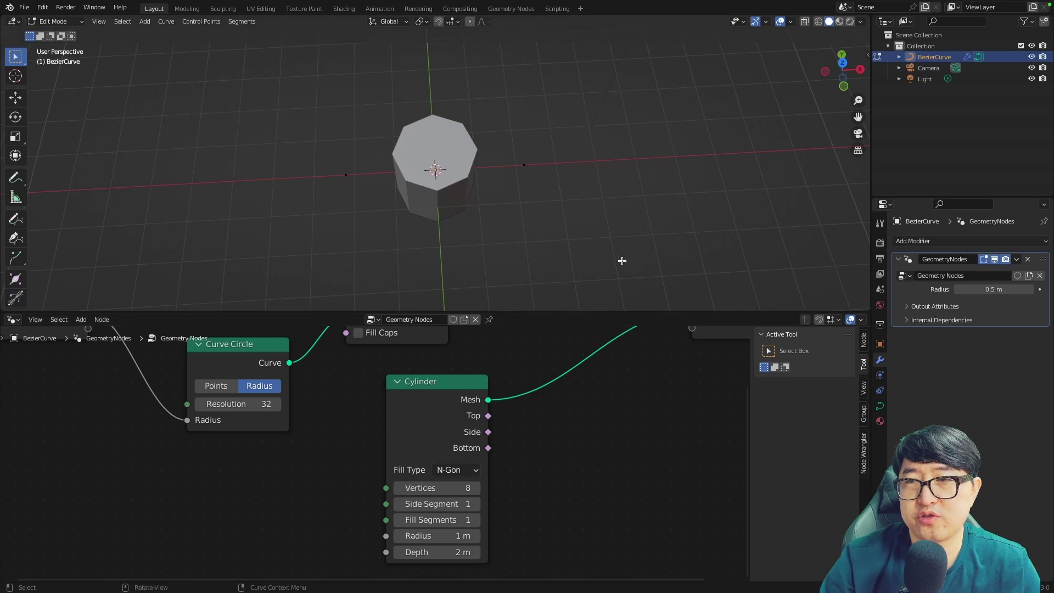
pyautogui.moveTo(622, 260); pyautogui.dragTo(453, 552, button='middle')
pyautogui.doubleClick(455, 552)
pyautogui.write('0.3')
pyautogui.press('Return')
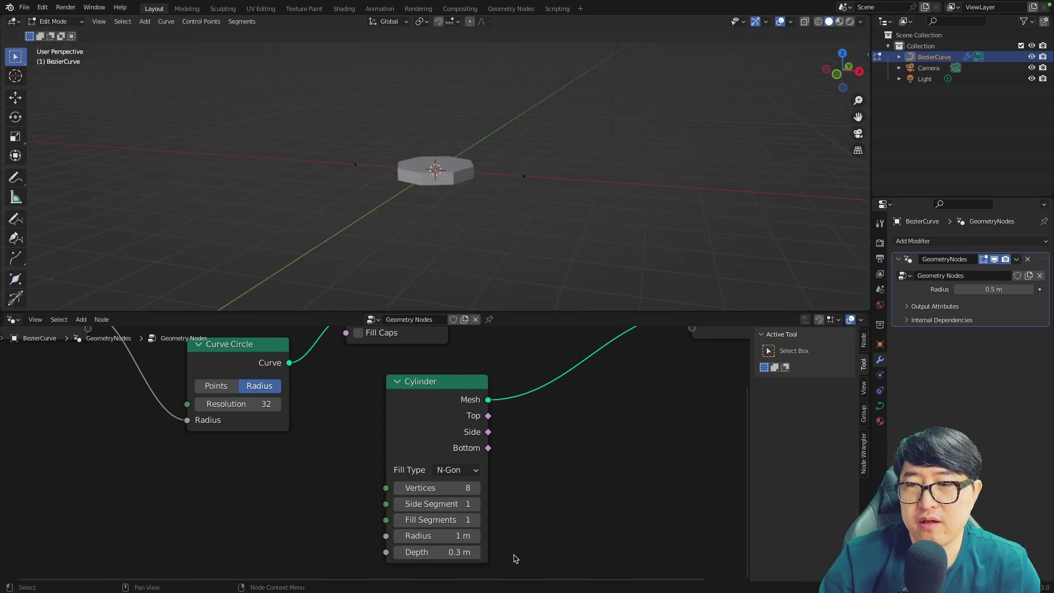
pyautogui.moveTo(506, 259); pyautogui.dragTo(515, 325, button='middle')
pyautogui.scroll(-3, 581, 471)
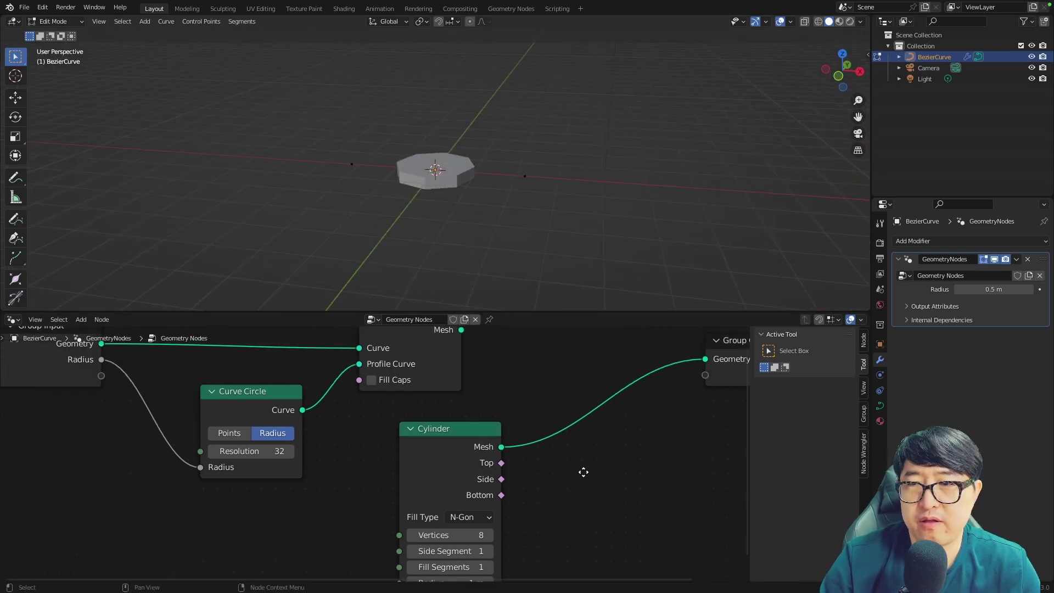
pyautogui.scroll(-2, 582, 471)
pyautogui.moveTo(436, 355); pyautogui.dragTo(617, 376)
pyautogui.moveTo(392, 346); pyautogui.dragTo(447, 400)
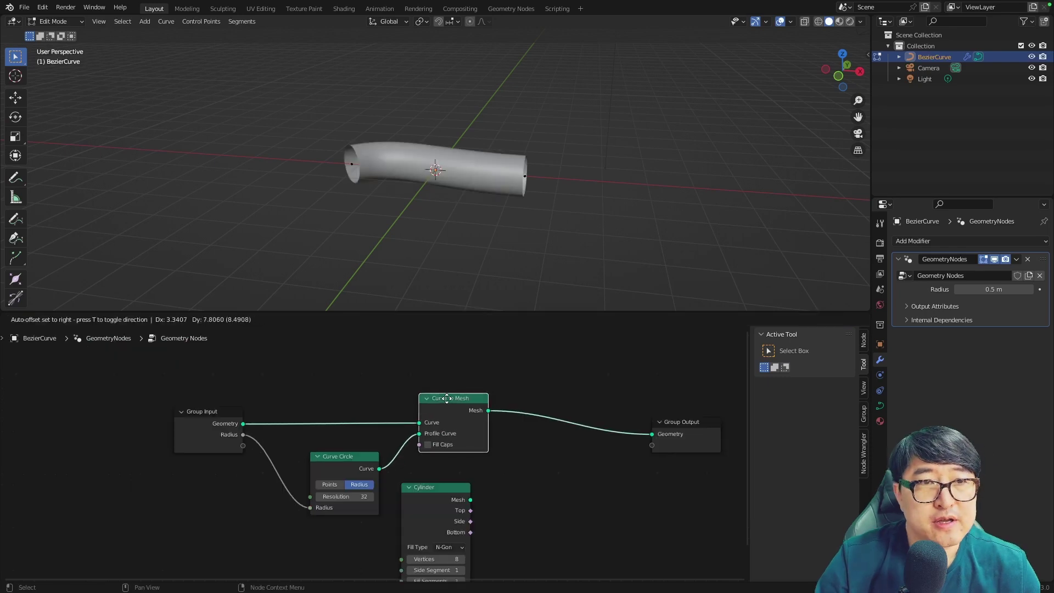
# - Add an Instance on Points node via the 'instance' search
pyautogui.moveTo(445, 498)
pyautogui.mouseDown()
pyautogui.moveTo(447, 336)
pyautogui.moveTo(367, 343)
pyautogui.mouseUp()
pyautogui.hotkey('shift', 'a')
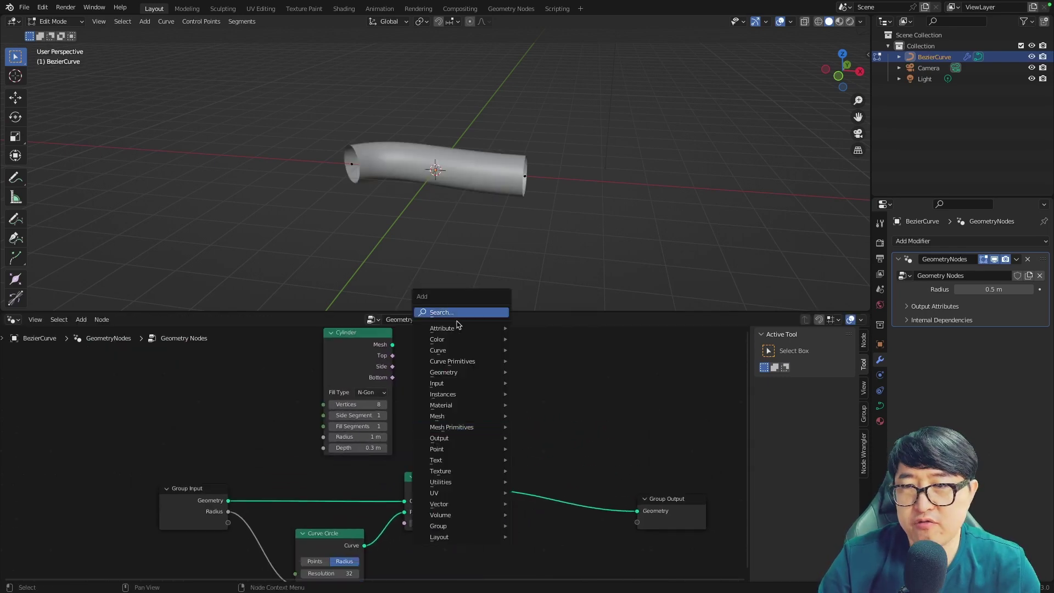
pyautogui.click(460, 312)
pyautogui.write('instance')
pyautogui.click(493, 389)
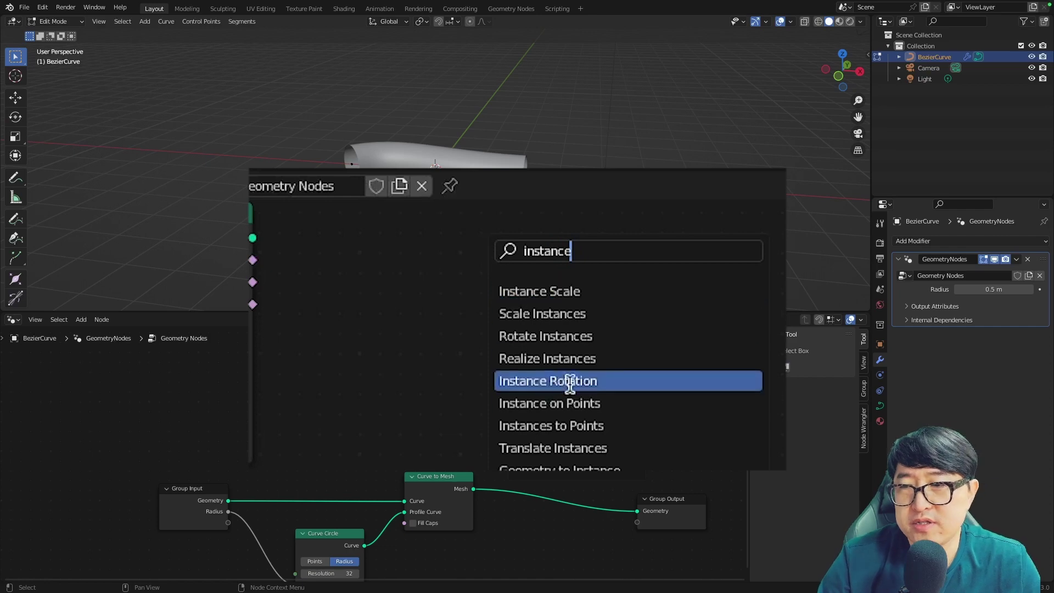
pyautogui.keyDown('alt'); pyautogui.moveTo(555, 417); pyautogui.dragTo(481, 341); pyautogui.keyUp('alt')
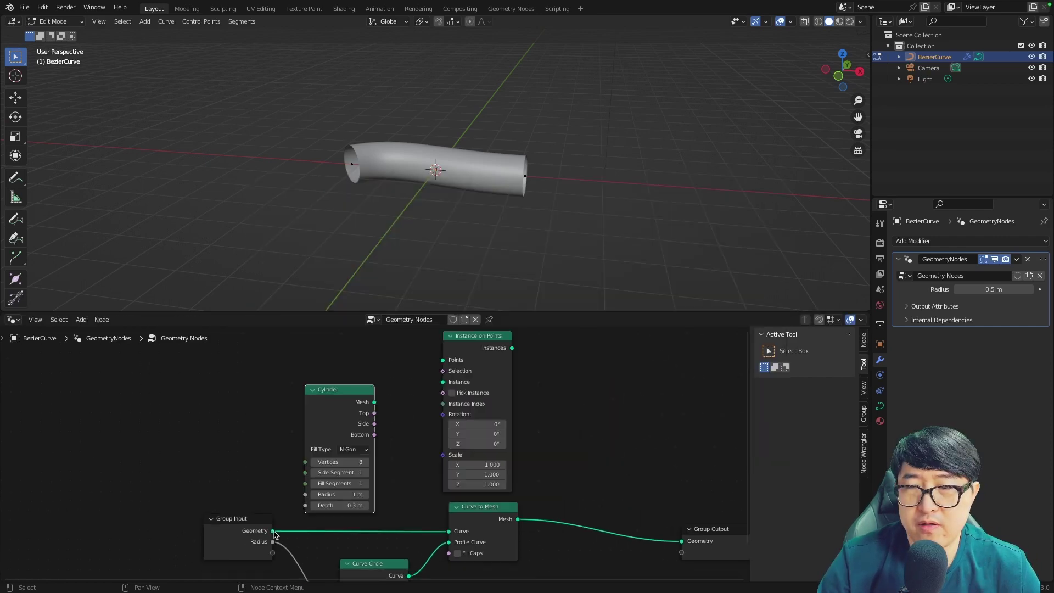
# - Feed the curve geometry into Points and the Cylinder into Instance, adding a reroute
pyautogui.moveTo(375, 402); pyautogui.dragTo(443, 360)
pyautogui.moveTo(340, 406)
pyautogui.mouseDown()
pyautogui.moveTo(287, 370)
pyautogui.moveTo(444, 382)
pyautogui.mouseUp()
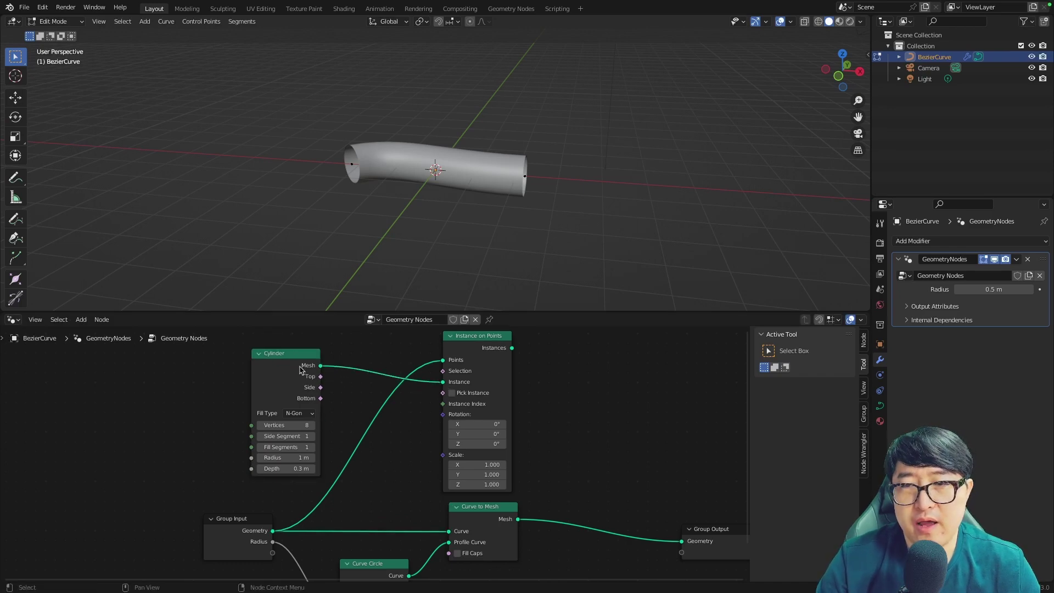
pyautogui.moveTo(301, 355); pyautogui.dragTo(400, 392)
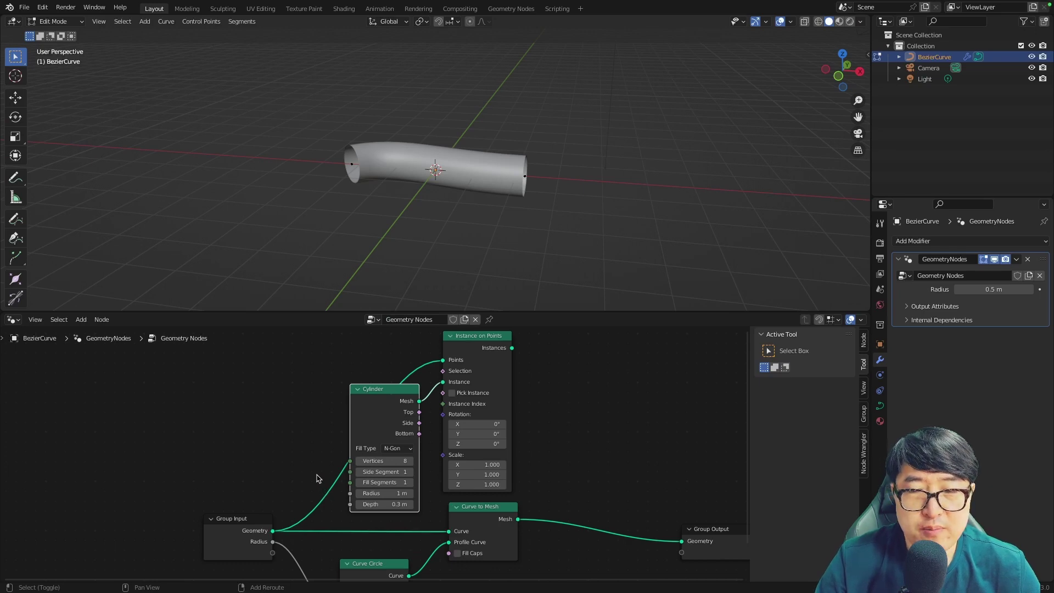
pyautogui.keyDown('shift'); pyautogui.moveTo(330, 510); pyautogui.dragTo(333, 517, button='right'); pyautogui.keyUp('shift')
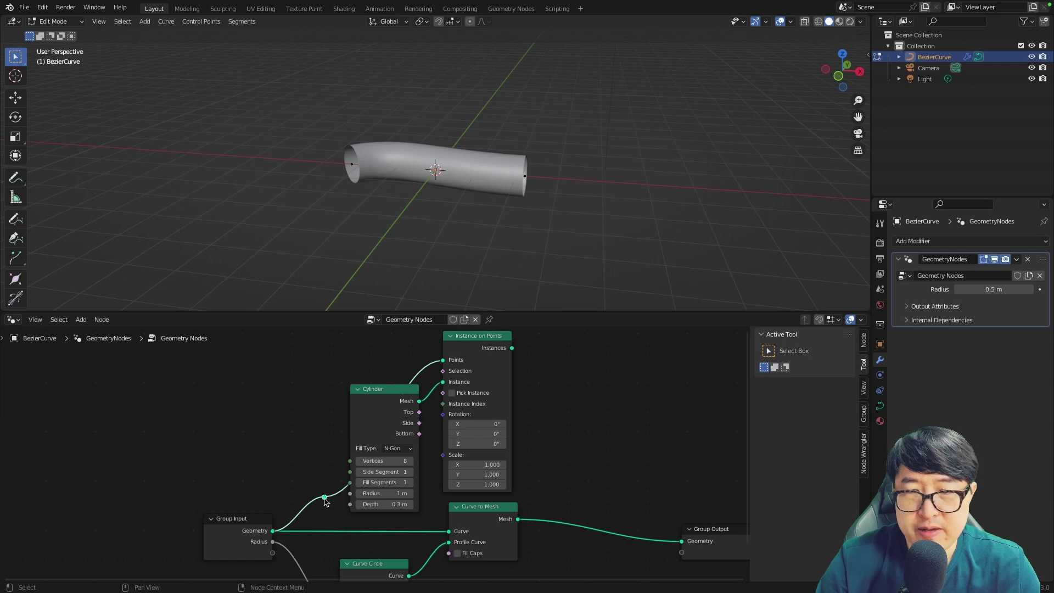
pyautogui.press('g')
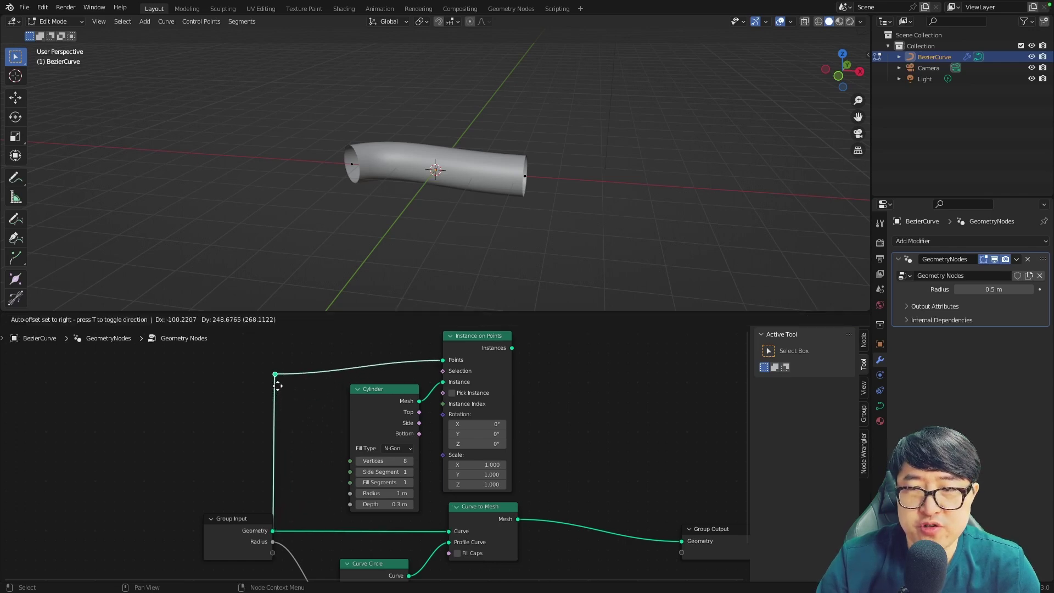
pyautogui.click(278, 381)
# - Place a Join Geometry node before Group Output and join the cylinder instances with the tube
pyautogui.press('Home')
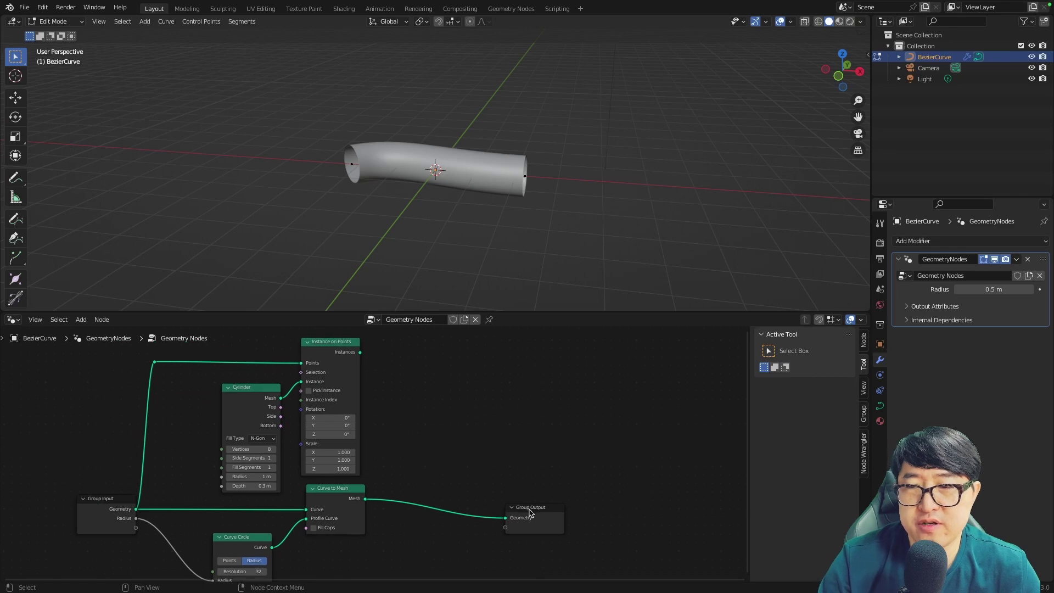
pyautogui.moveTo(531, 513); pyautogui.dragTo(549, 502)
pyautogui.hotkey('shift', 'a')
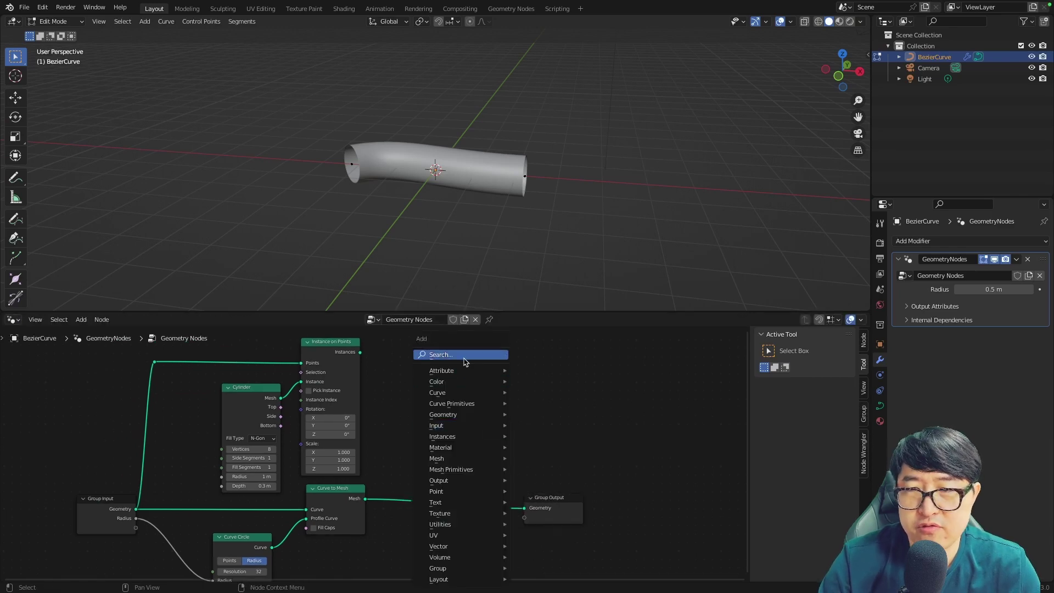
pyautogui.click(464, 356)
pyautogui.write('joi')
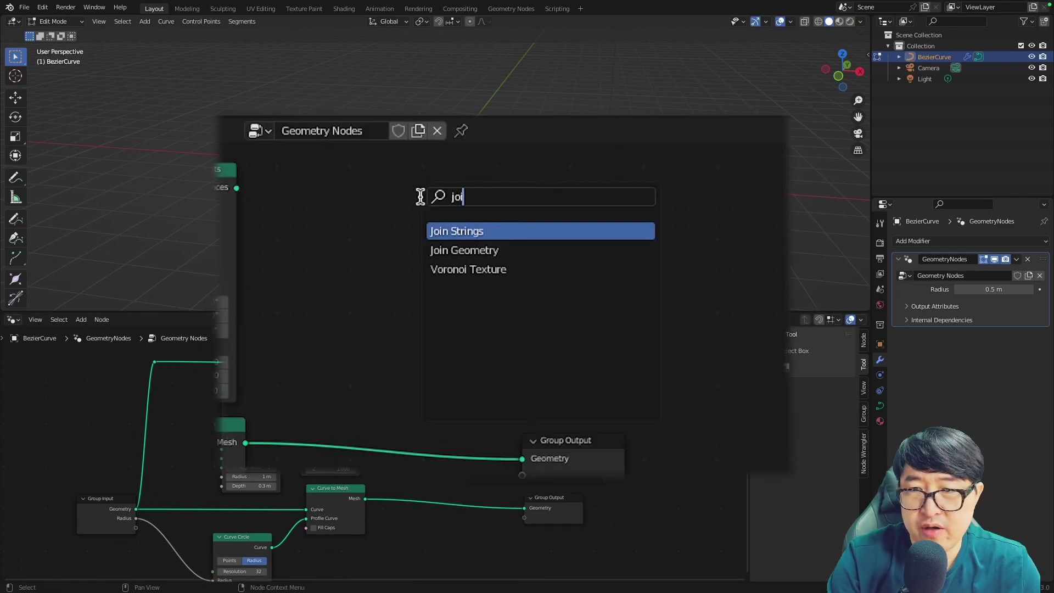
pyautogui.write('n')
pyautogui.click(492, 250)
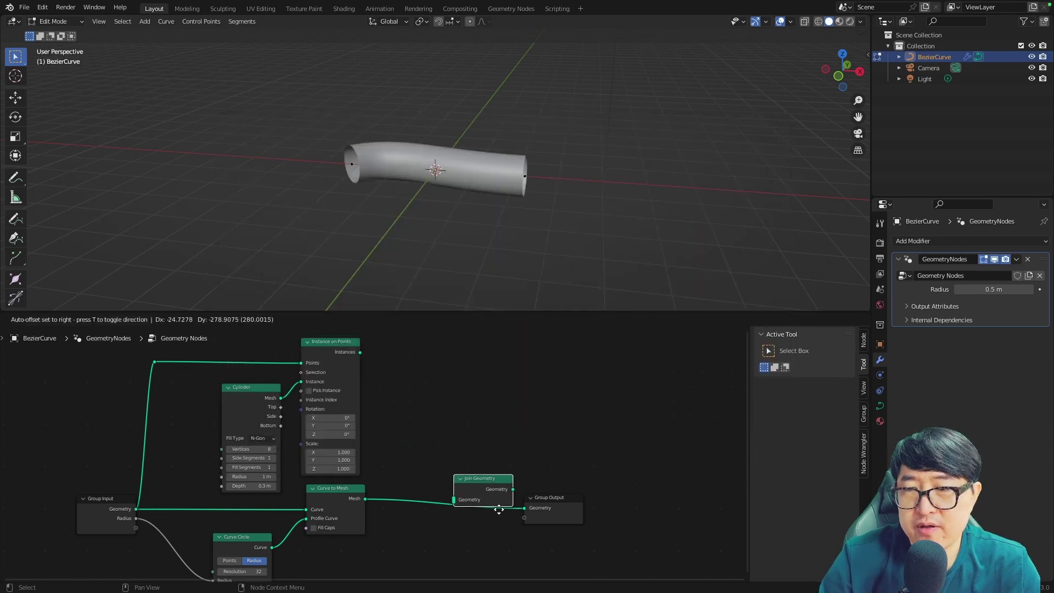
pyautogui.click(496, 479)
pyautogui.moveTo(360, 352); pyautogui.dragTo(452, 468)
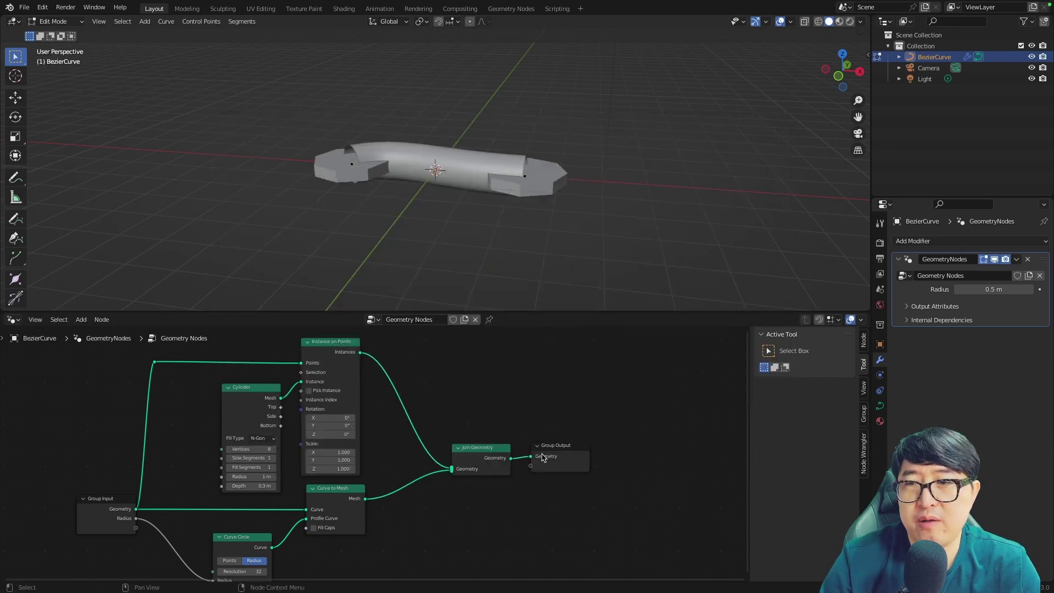
# - In top view, extrude the curve from both its left and right ends
pyautogui.moveTo(476, 253); pyautogui.dragTo(461, 200, button='middle')
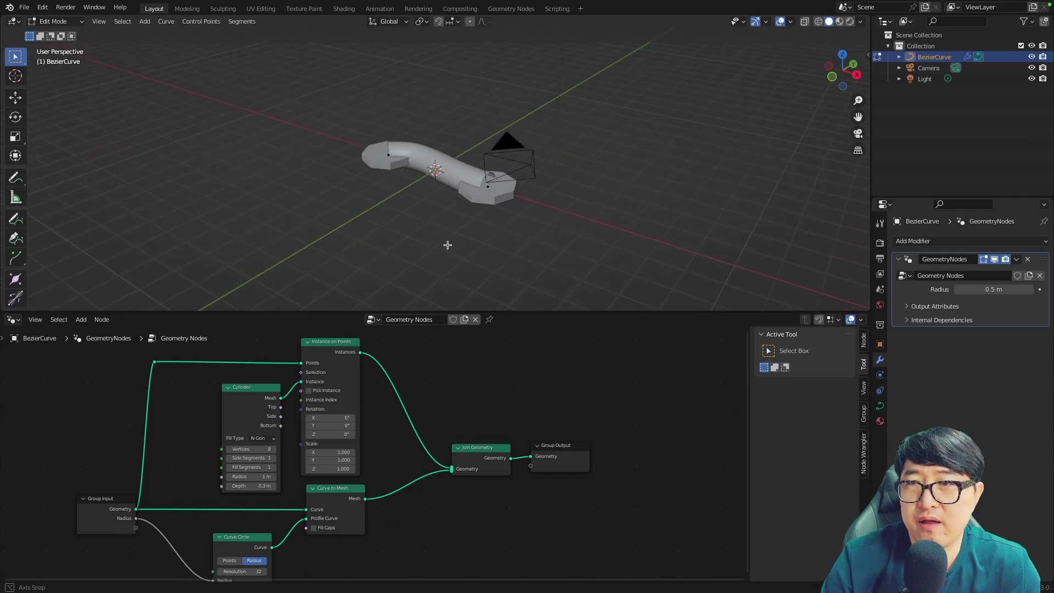
pyautogui.moveTo(461, 200); pyautogui.dragTo(529, 248, button='middle')
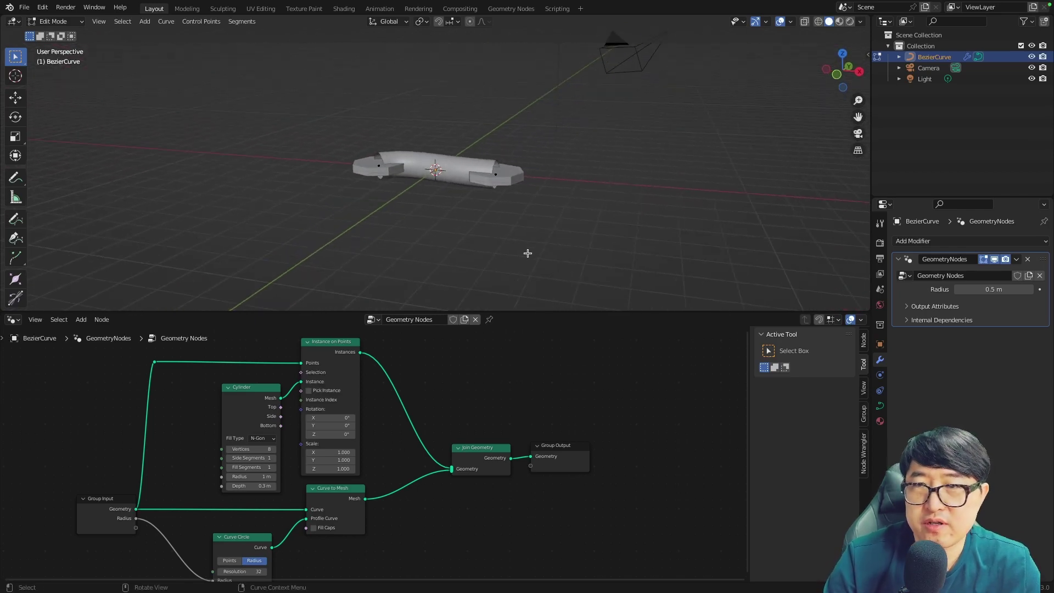
pyautogui.moveTo(473, 214); pyautogui.dragTo(487, 214, button='middle')
pyautogui.press('KP_7')
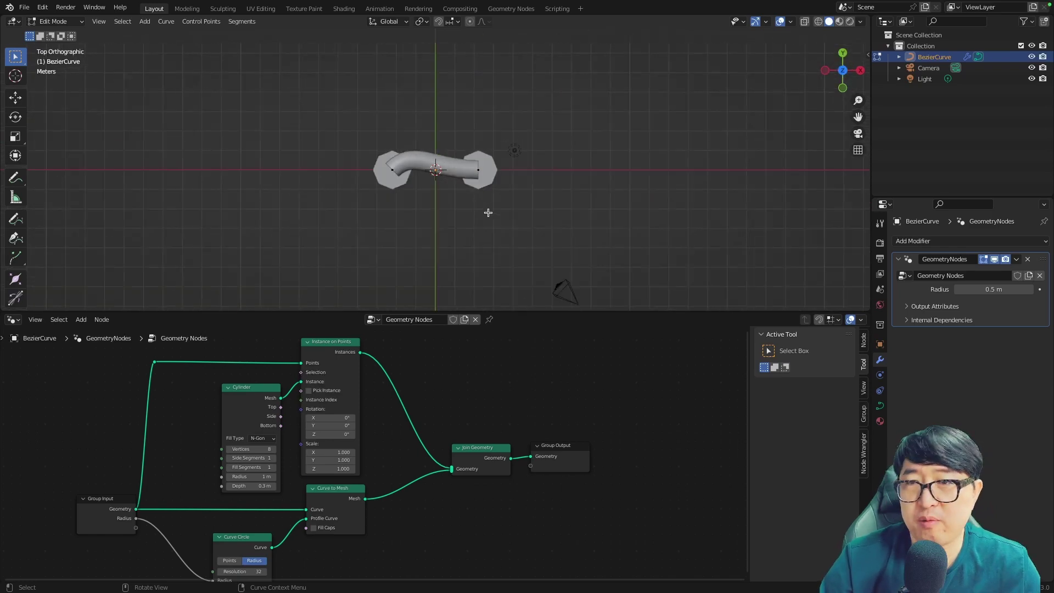
pyautogui.moveTo(371, 156); pyautogui.dragTo(413, 198)
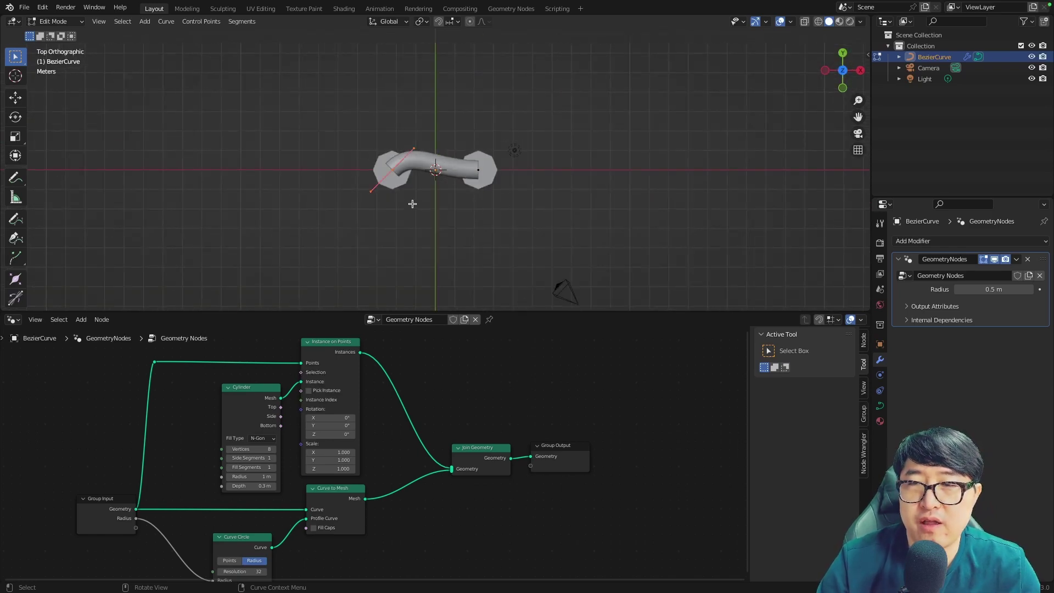
pyautogui.press('e')
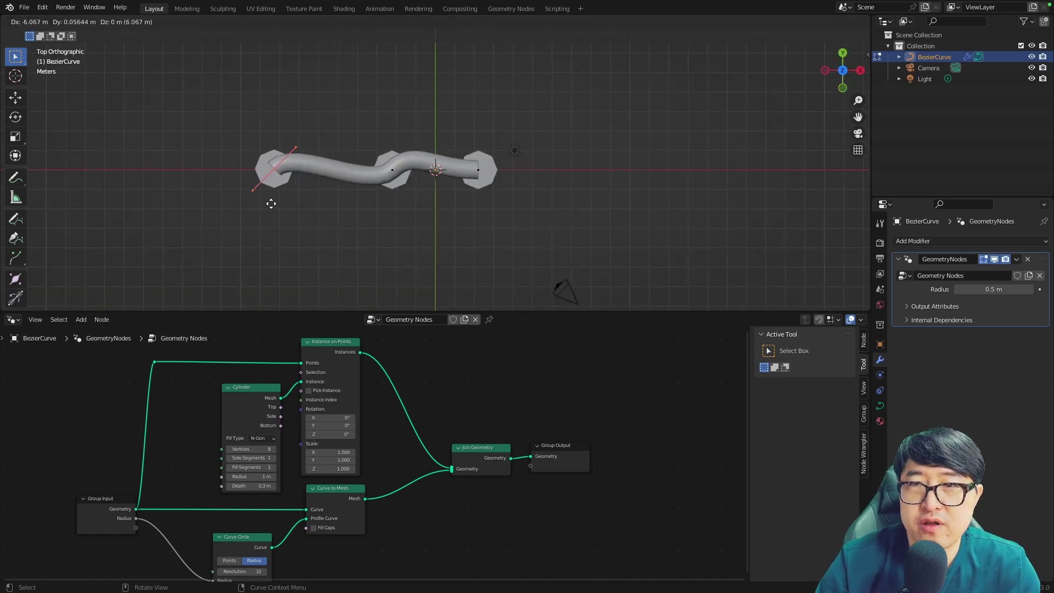
pyautogui.click(268, 202)
pyautogui.scroll(2, 536, 208)
pyautogui.press('e')
pyautogui.click(748, 207)
pyautogui.moveTo(749, 207); pyautogui.dragTo(534, 242, button='middle')
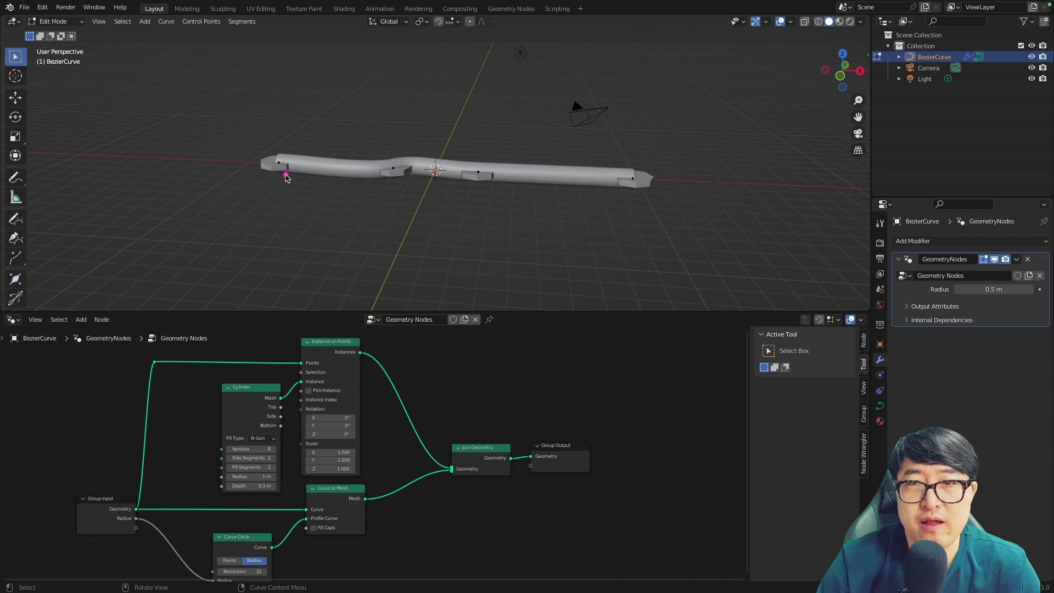
# - Test-bend the curve's end point upward in front view, then undo the bend
pyautogui.moveTo(286, 177); pyautogui.dragTo(281, 180)
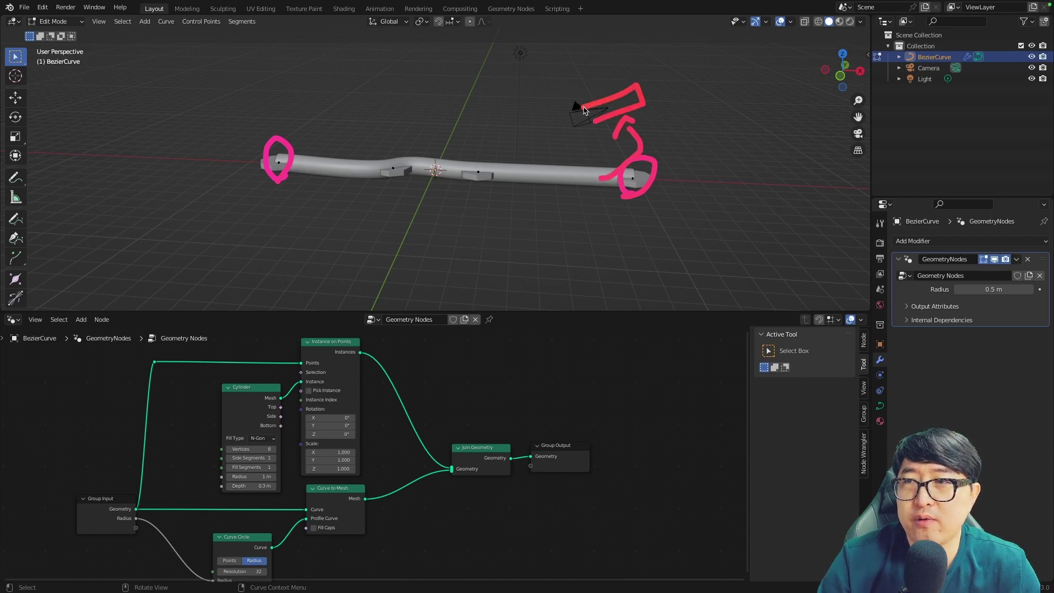
pyautogui.press('Escape')
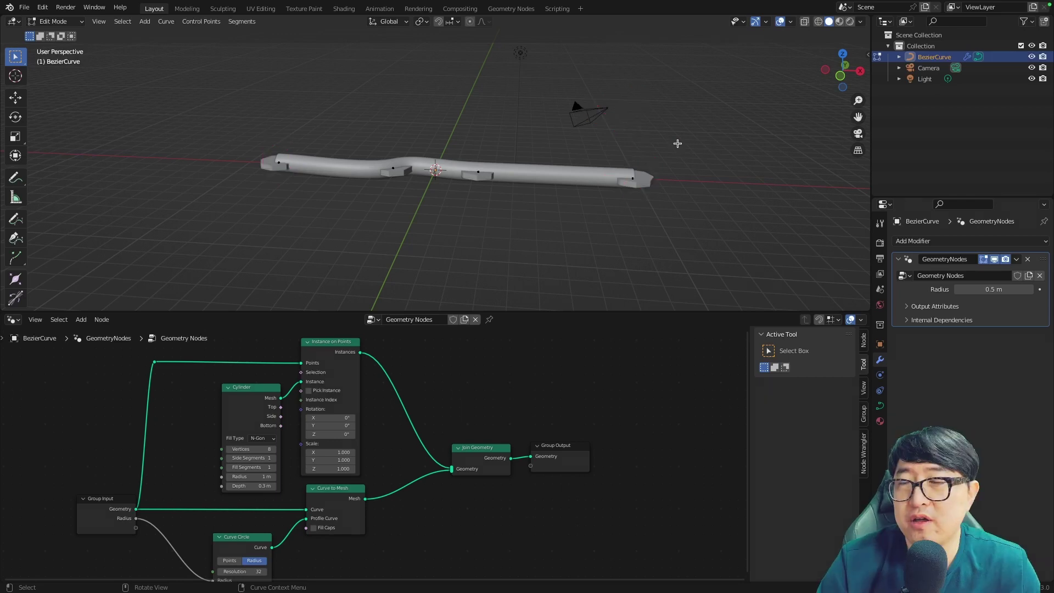
pyautogui.press('KP_1')
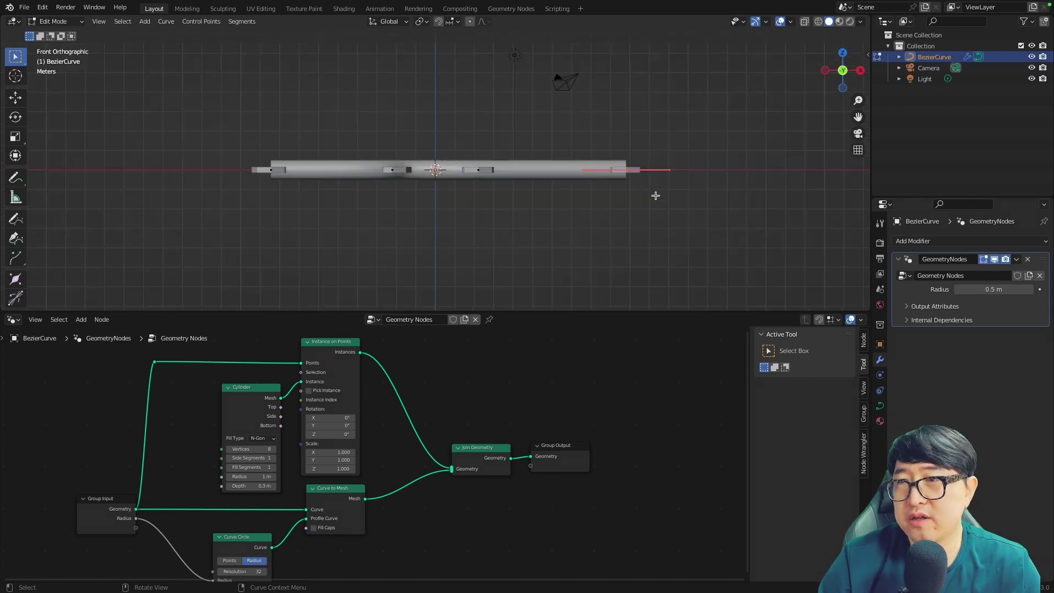
pyautogui.press('r')
pyautogui.click(662, 55)
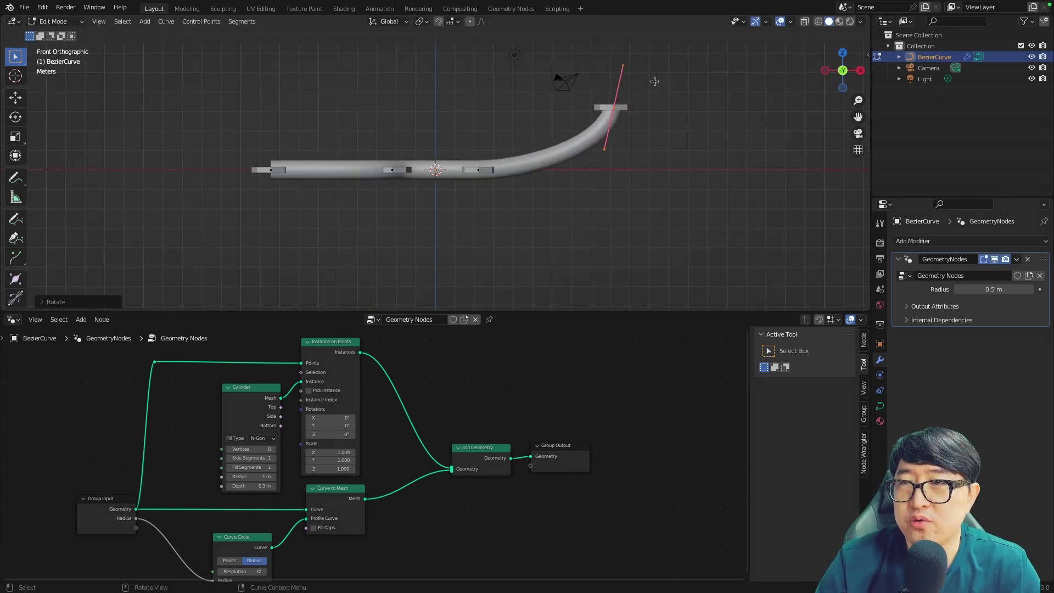
pyautogui.click(676, 121)
pyautogui.moveTo(678, 124)
pyautogui.mouseDown(button='middle')
pyautogui.moveTo(654, 207)
pyautogui.moveTo(671, 207)
pyautogui.moveTo(675, 167)
pyautogui.moveTo(692, 167)
pyautogui.mouseUp(button='middle')
pyautogui.hotkey('ctrl', 'z')
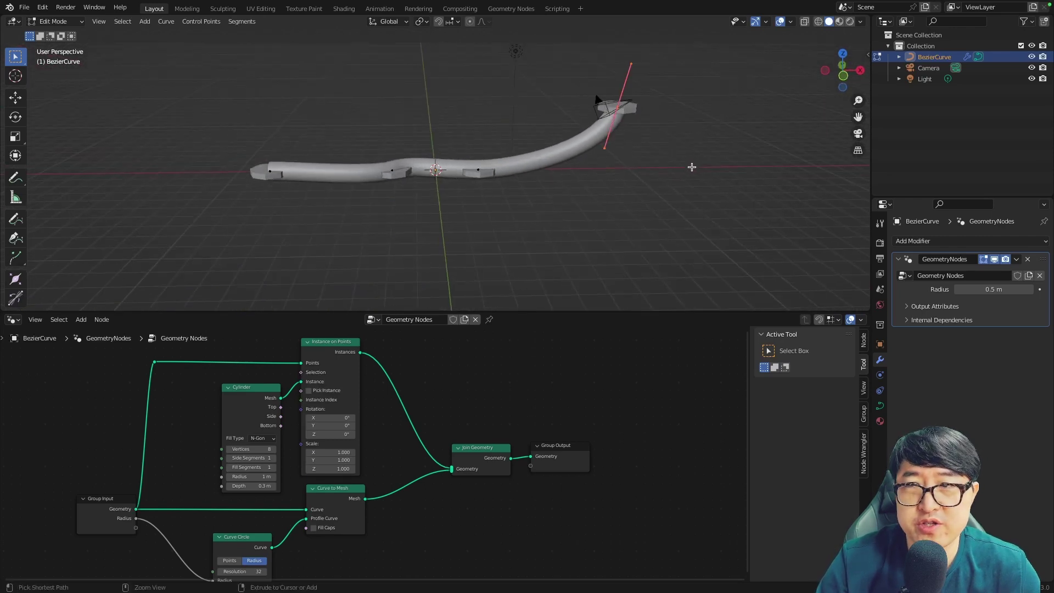
pyautogui.hotkey('ctrl', 'z')
pyautogui.hotkey('ctrl', 'z')
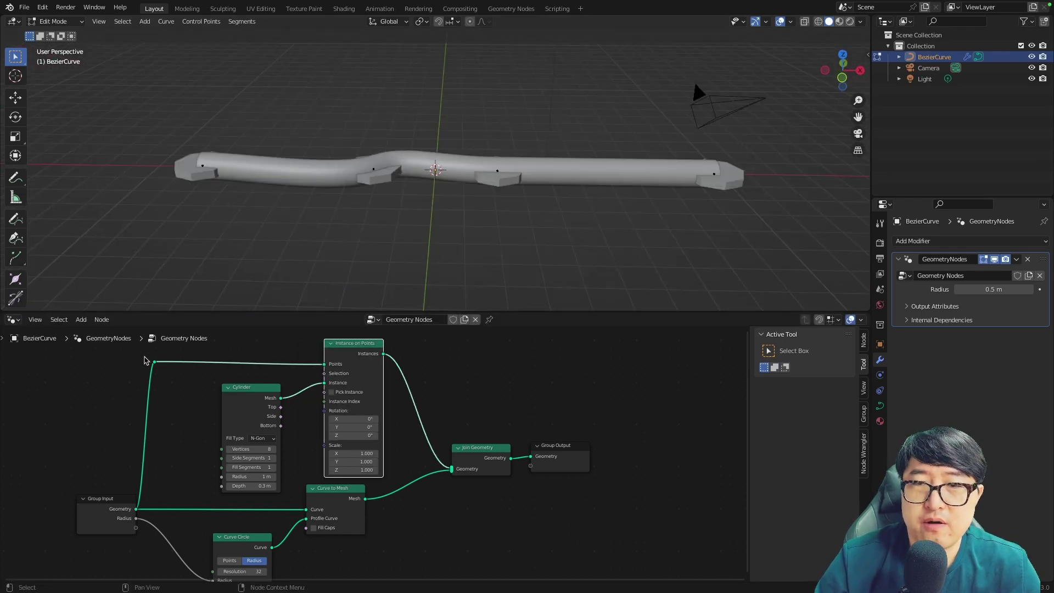
# - Insert a Curve to Points node on the Points link with Count set to 2
pyautogui.moveTo(242, 387); pyautogui.dragTo(256, 398)
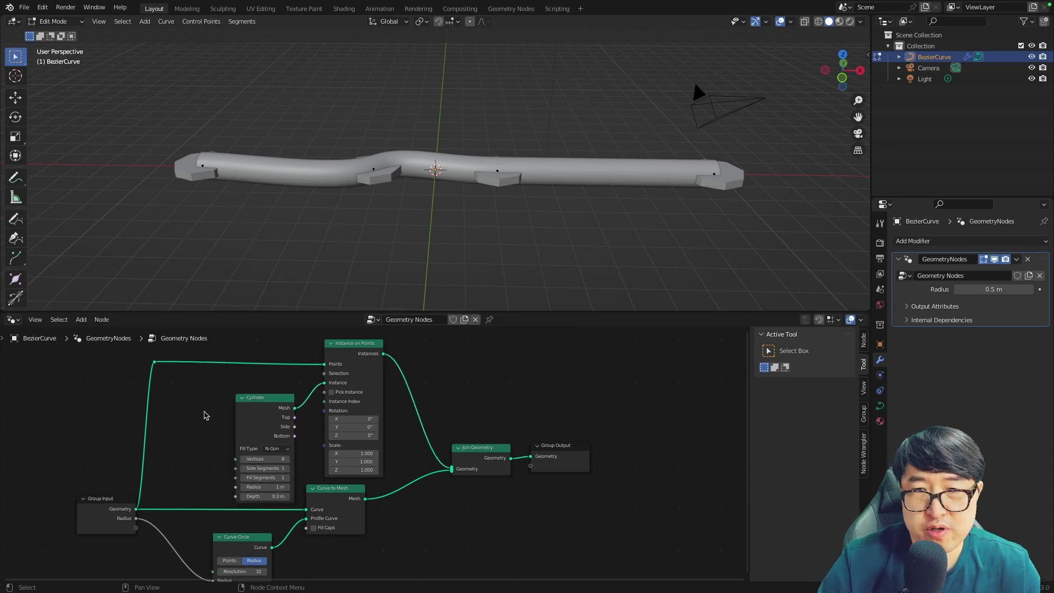
pyautogui.hotkey('shift', 'a')
pyautogui.write('curve to po')
pyautogui.press('Return')
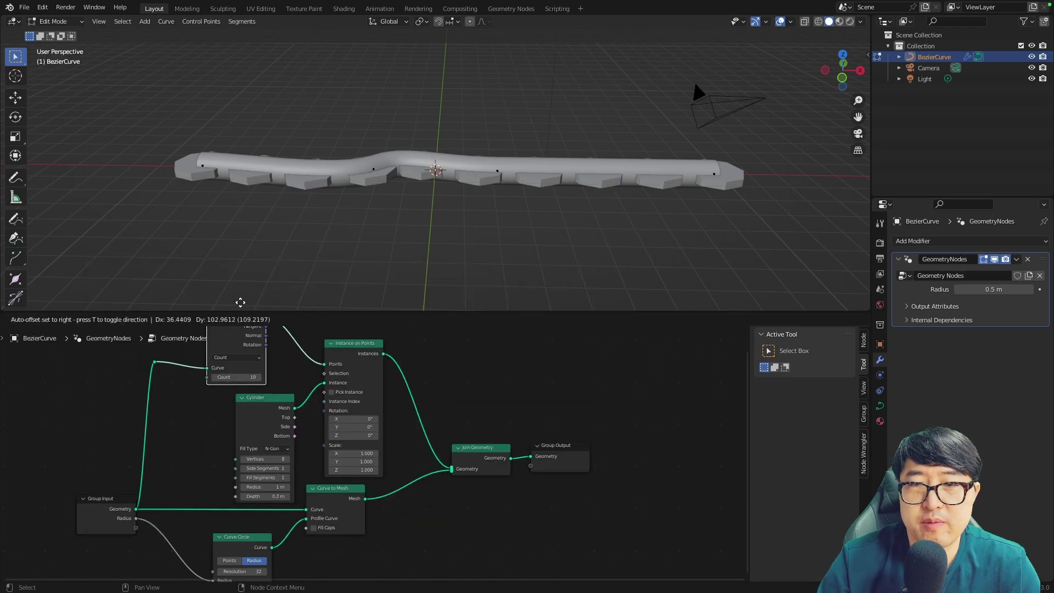
pyautogui.click(248, 295)
pyautogui.moveTo(288, 387); pyautogui.dragTo(332, 479, button='middle')
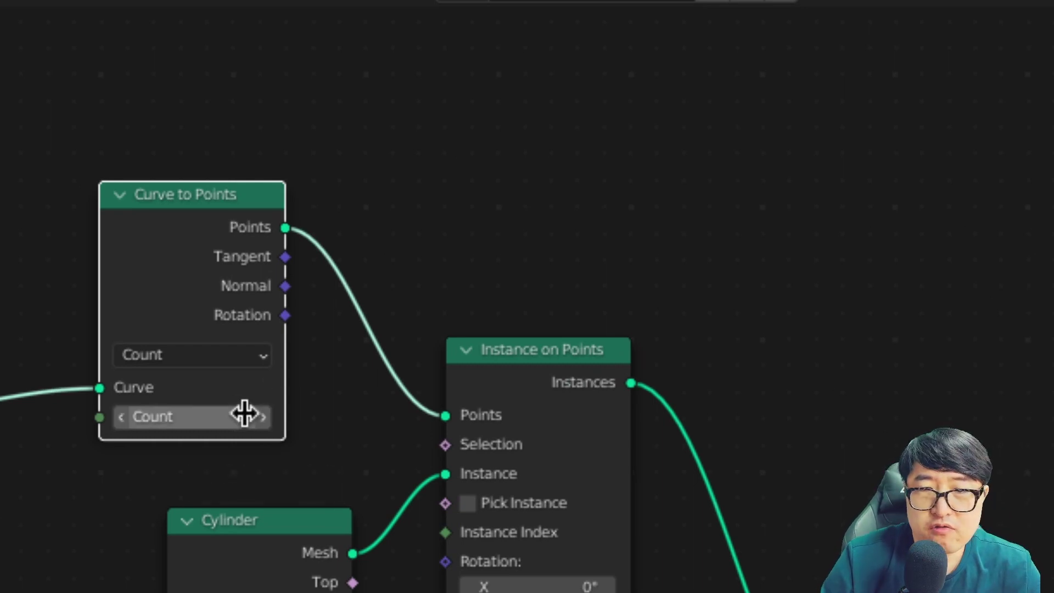
pyautogui.click(243, 416)
pyautogui.press('Return')
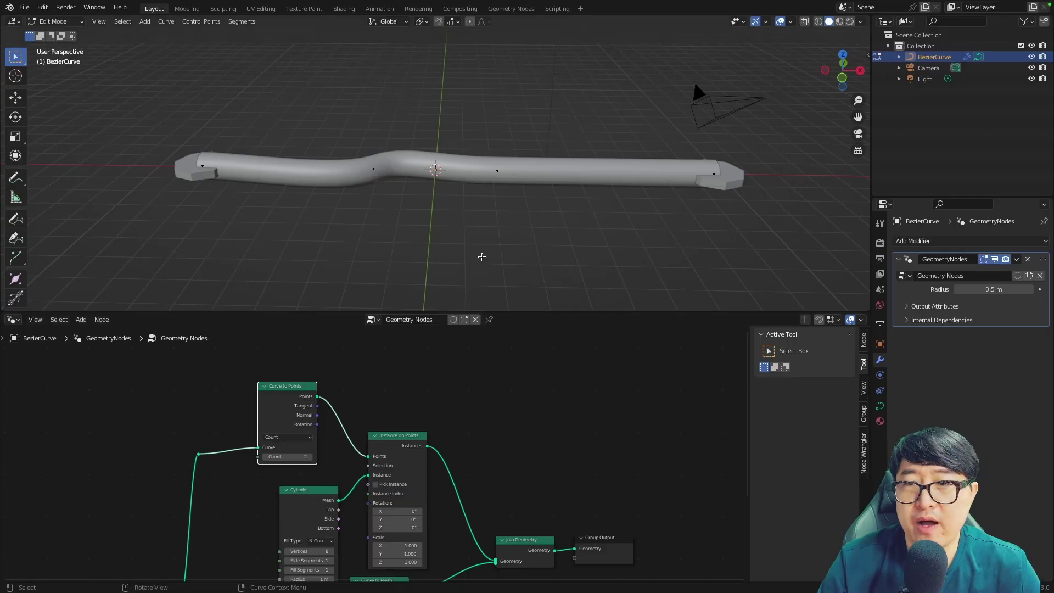
pyautogui.moveTo(483, 257)
pyautogui.mouseDown(button='middle')
pyautogui.moveTo(473, 231)
pyautogui.moveTo(485, 259)
pyautogui.moveTo(494, 259)
pyautogui.moveTo(489, 238)
pyautogui.mouseUp(button='middle')
pyautogui.scroll(2, 311, 451)
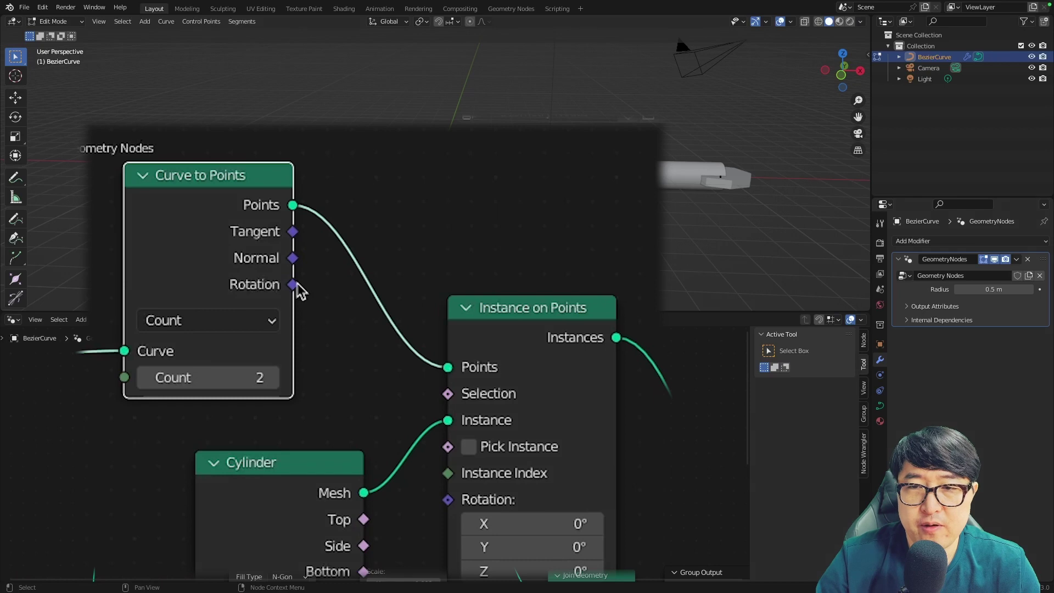
# - Link Curve to Points Rotation into Instance on Points Rotation, then test by rotating the curve end
pyautogui.moveTo(280, 409); pyautogui.dragTo(310, 431)
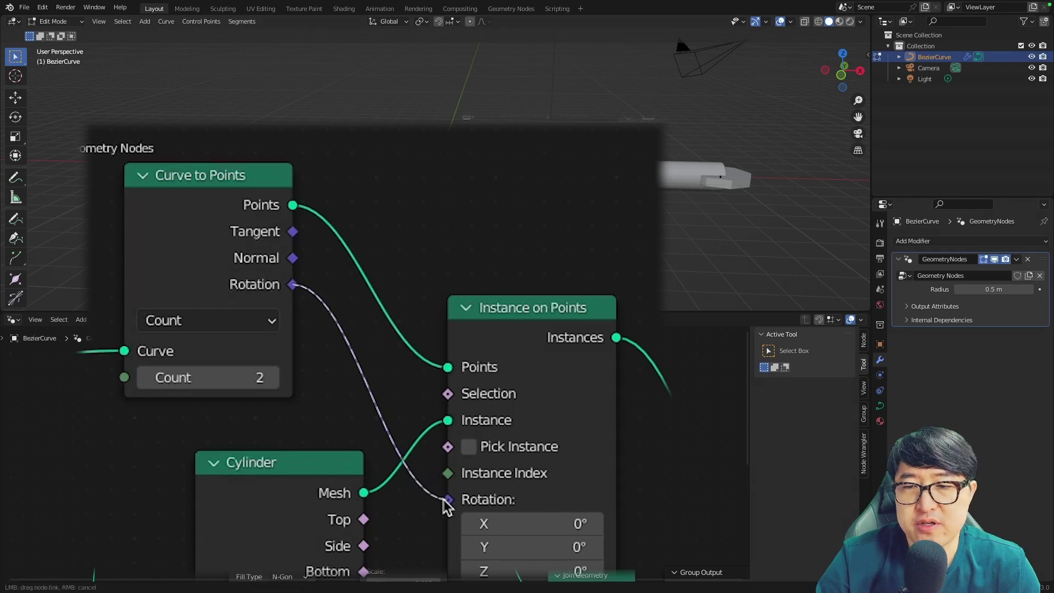
pyautogui.moveTo(387, 379); pyautogui.dragTo(447, 500)
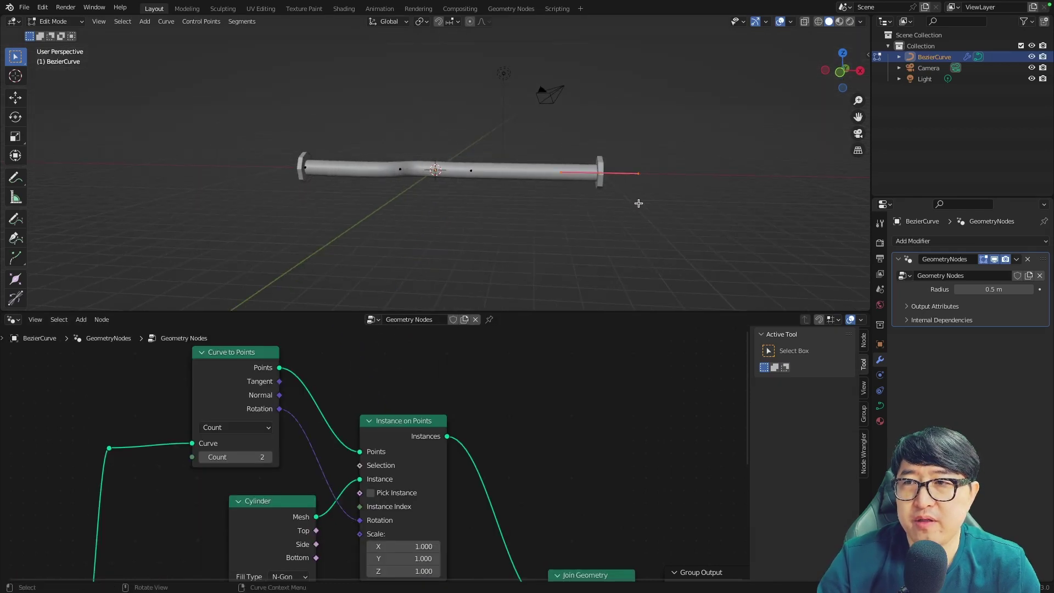
pyautogui.press('r')
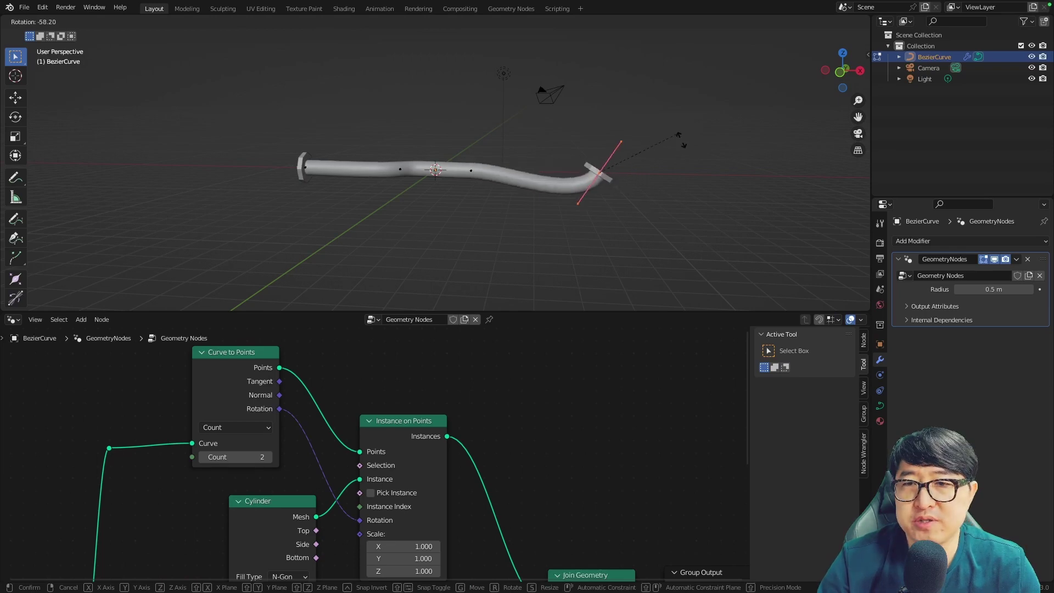
pyautogui.click(623, 231)
# - Raise the modifier Radius to 0.62 m for a thicker tube
pyautogui.moveTo(603, 226); pyautogui.dragTo(623, 229, button='middle')
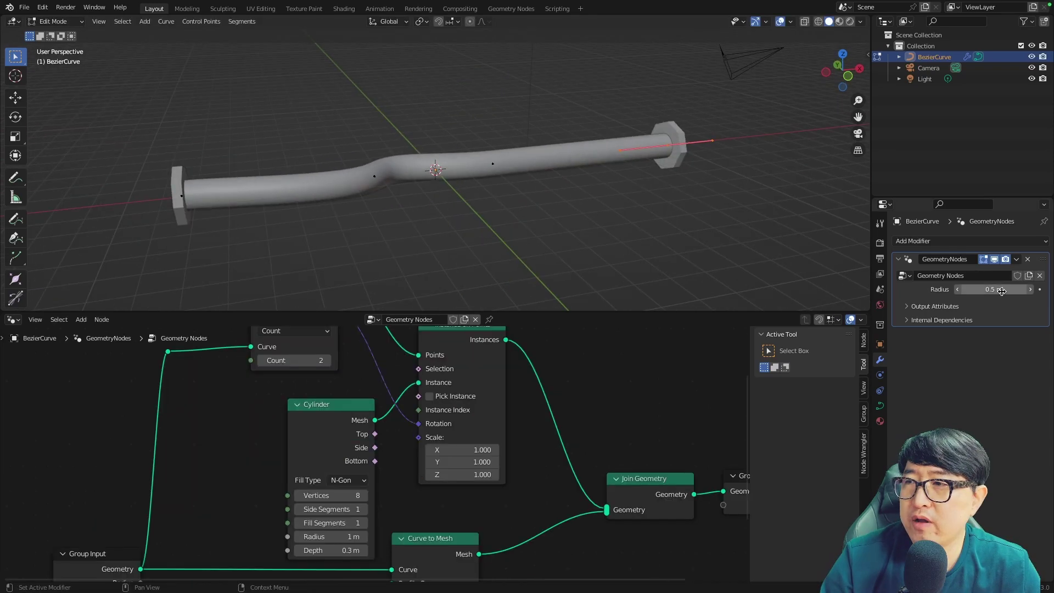
pyautogui.moveTo(994, 290)
pyautogui.mouseDown()
pyautogui.moveTo(1011, 290)
pyautogui.moveTo(978, 290)
pyautogui.mouseUp()
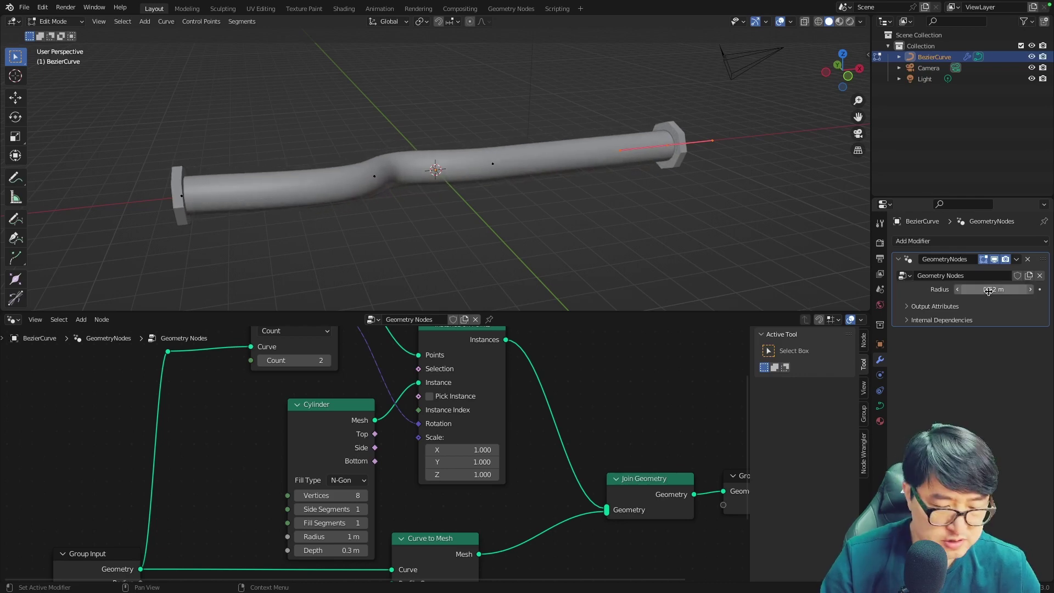
pyautogui.moveTo(647, 379); pyautogui.dragTo(755, 231, button='middle')
# - Link the Group Input Radius to the Cylinder Radius
pyautogui.click(250, 438)
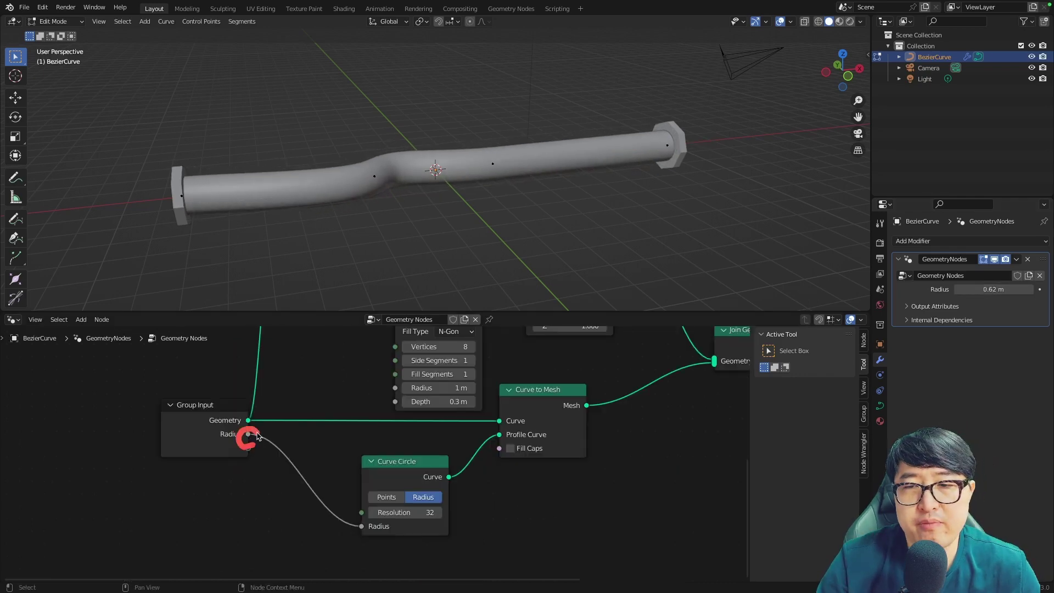
pyautogui.moveTo(247, 434)
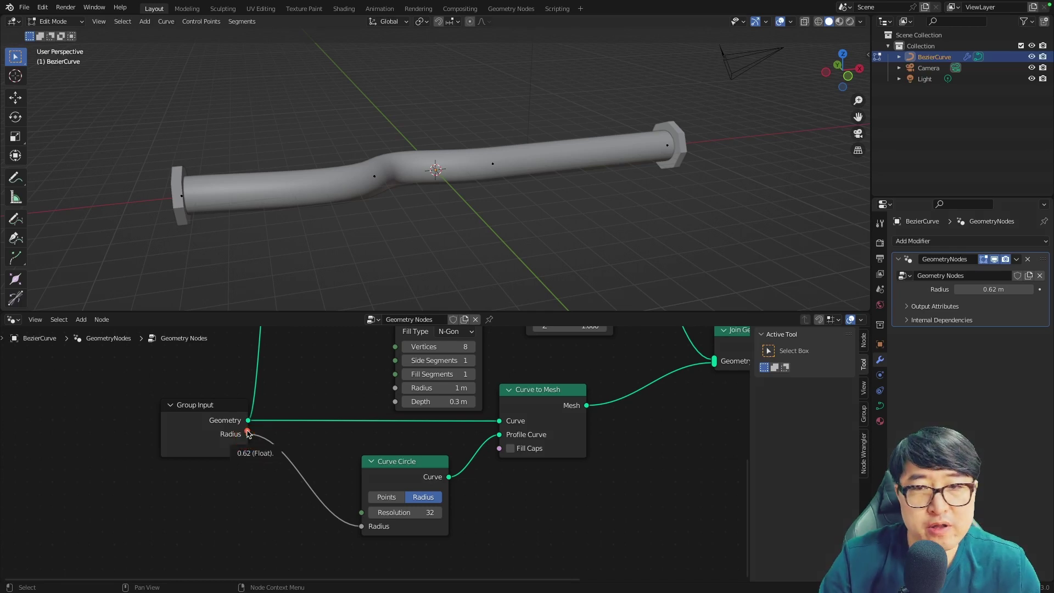
pyautogui.click(319, 441)
pyautogui.moveTo(301, 442); pyautogui.dragTo(332, 530, button='middle')
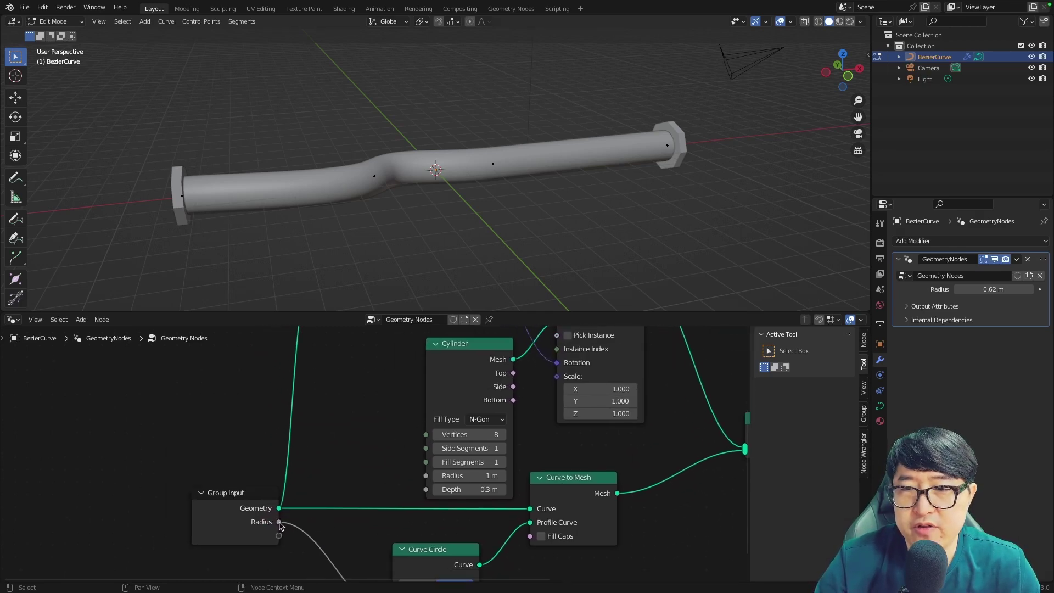
pyautogui.moveTo(432, 481); pyautogui.dragTo(426, 475)
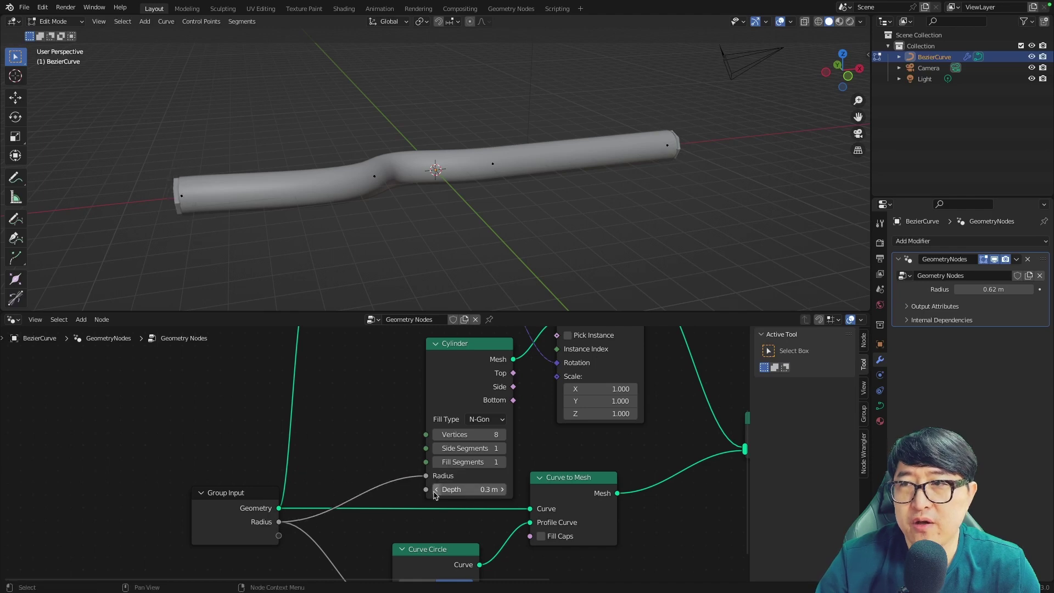
pyautogui.moveTo(494, 170); pyautogui.dragTo(646, 166, button='middle')
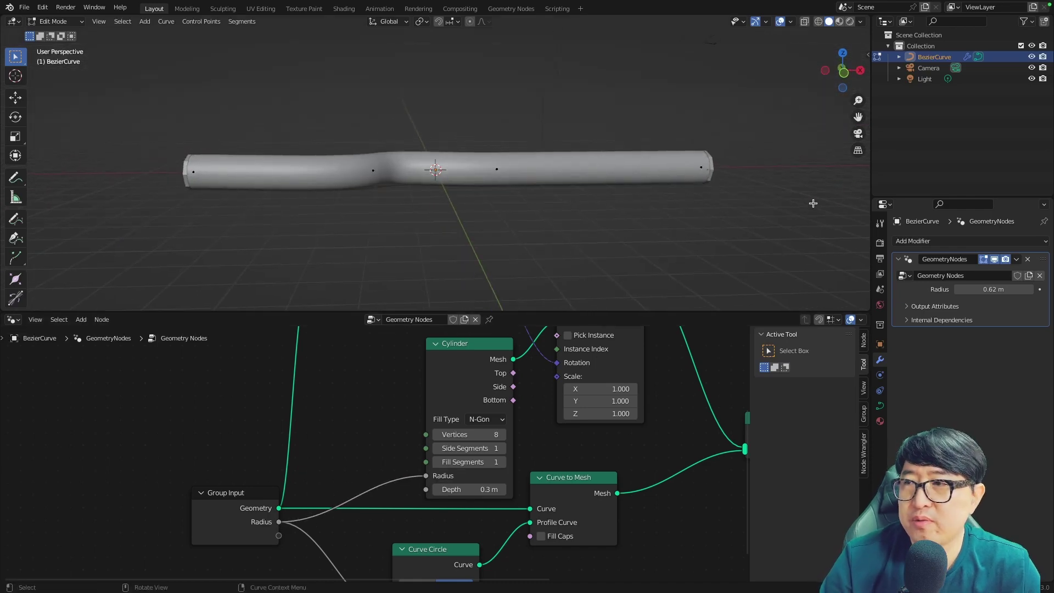
pyautogui.moveTo(735, 219); pyautogui.dragTo(632, 225, button='middle')
pyautogui.moveTo(251, 501); pyautogui.dragTo(178, 491)
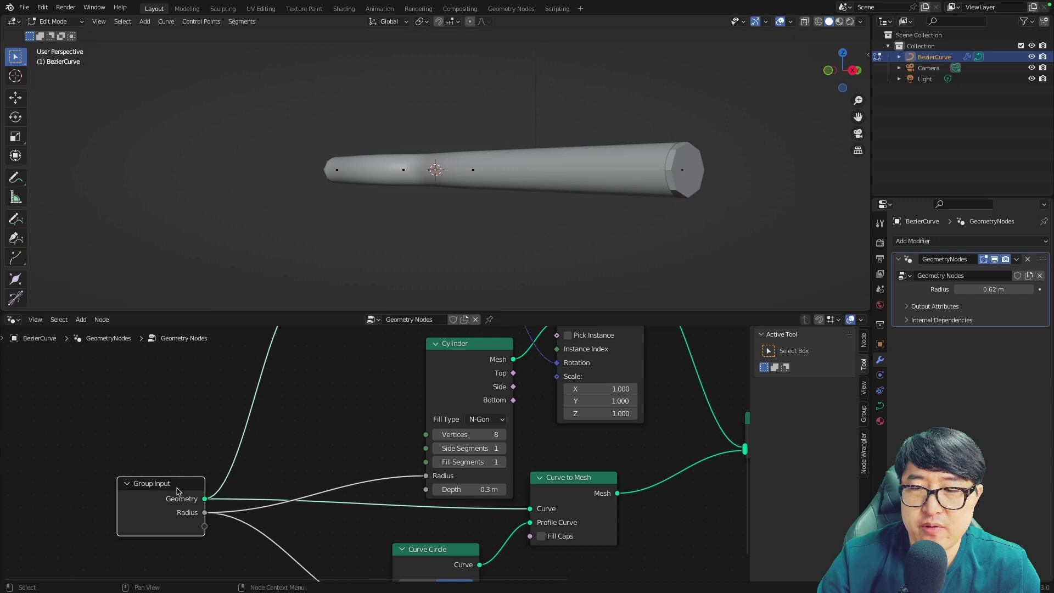
# - Insert an Add math node with value 0.3 on the Radius link
pyautogui.hotkey('shift', 'a')
pyautogui.write('add')
pyautogui.press('Return')
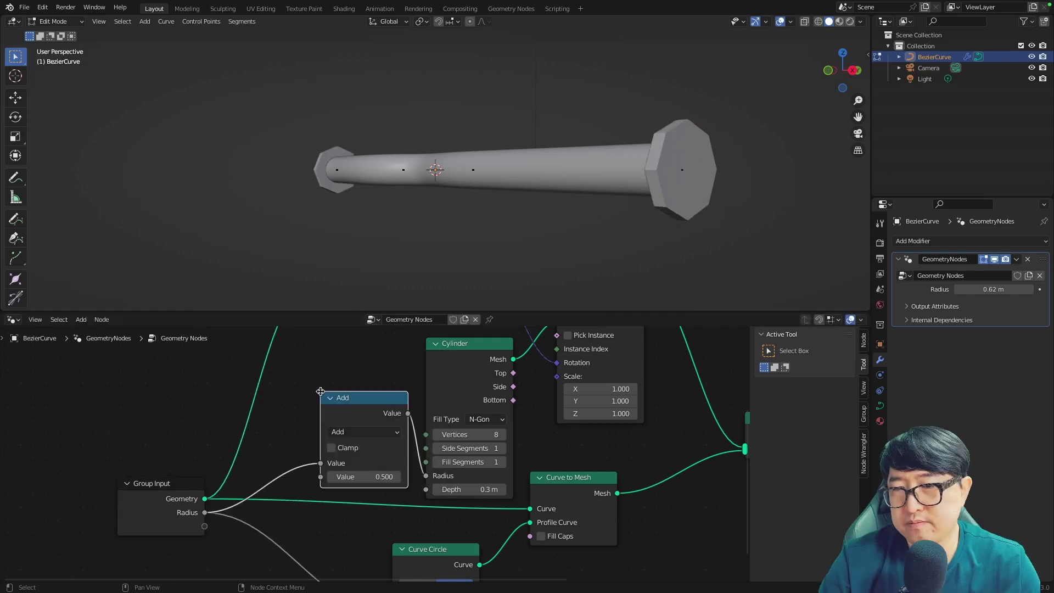
pyautogui.click(340, 389)
pyautogui.doubleClick(336, 473)
pyautogui.write('0.3')
pyautogui.press('Return')
# - Test the end caps by setting the modifier Radius to 0.5 m
pyautogui.moveTo(595, 294); pyautogui.dragTo(577, 217, button='middle')
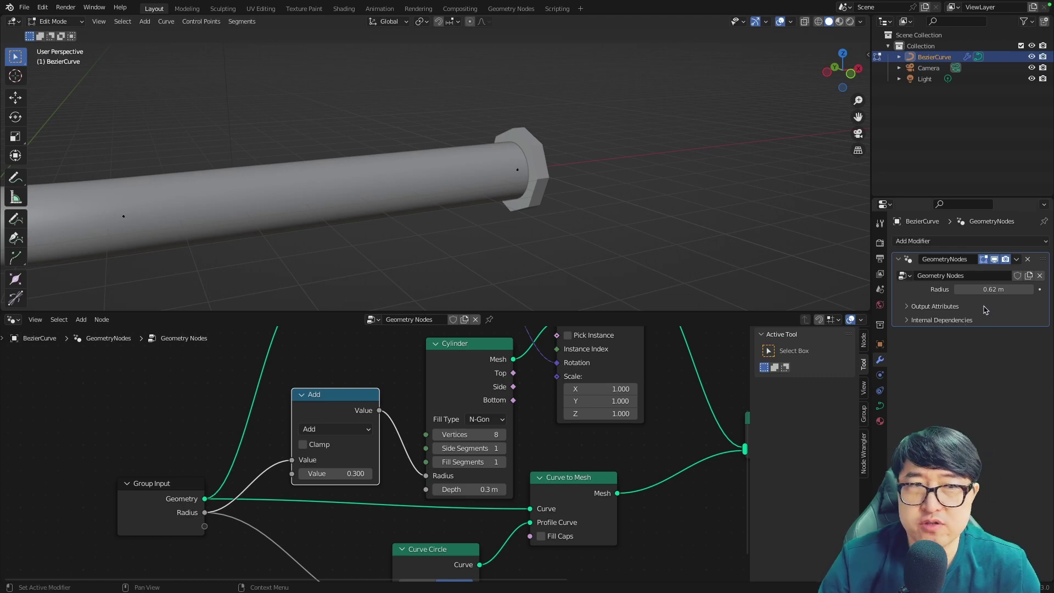
pyautogui.moveTo(986, 290); pyautogui.dragTo(1036, 289)
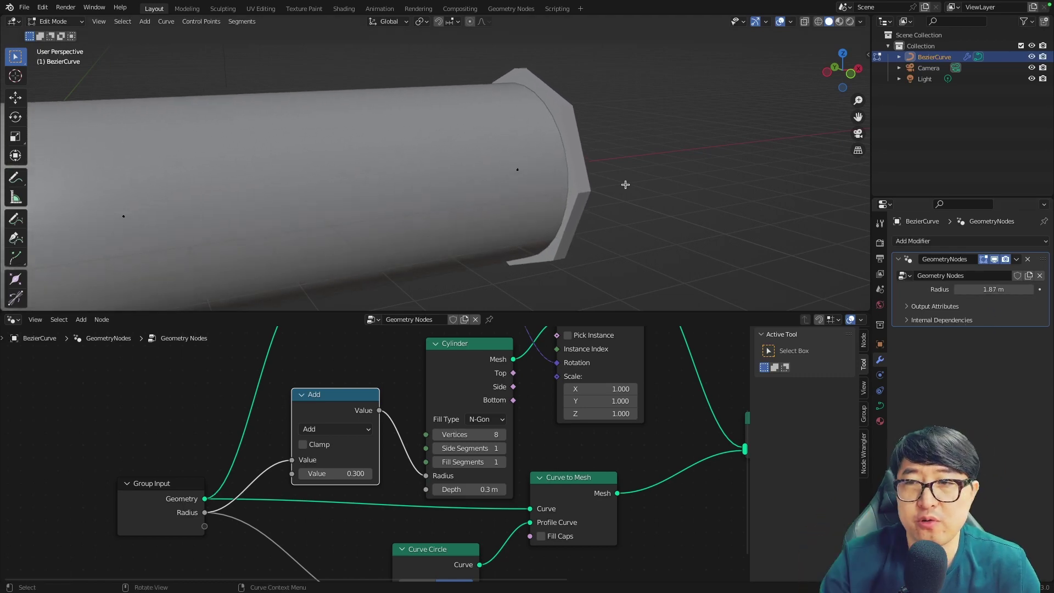
pyautogui.click(1000, 291)
pyautogui.write('0.5')
pyautogui.press('Return')
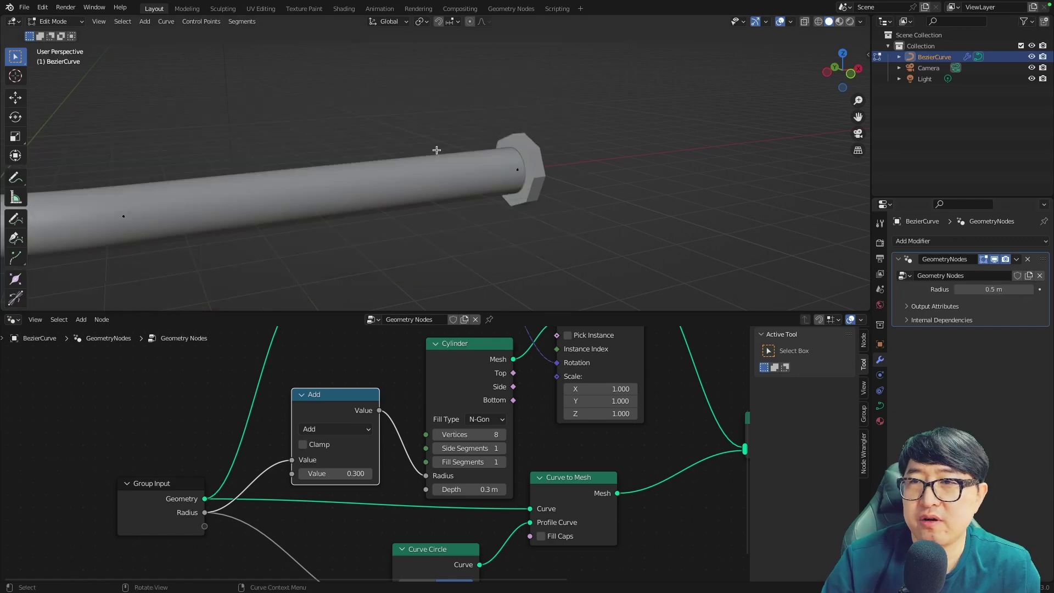
# - Switch the math node to Multiply by 1.4 and test by raising the tube Radius
pyautogui.click(335, 429)
pyautogui.click(316, 284)
pyautogui.moveTo(341, 399); pyautogui.dragTo(347, 376)
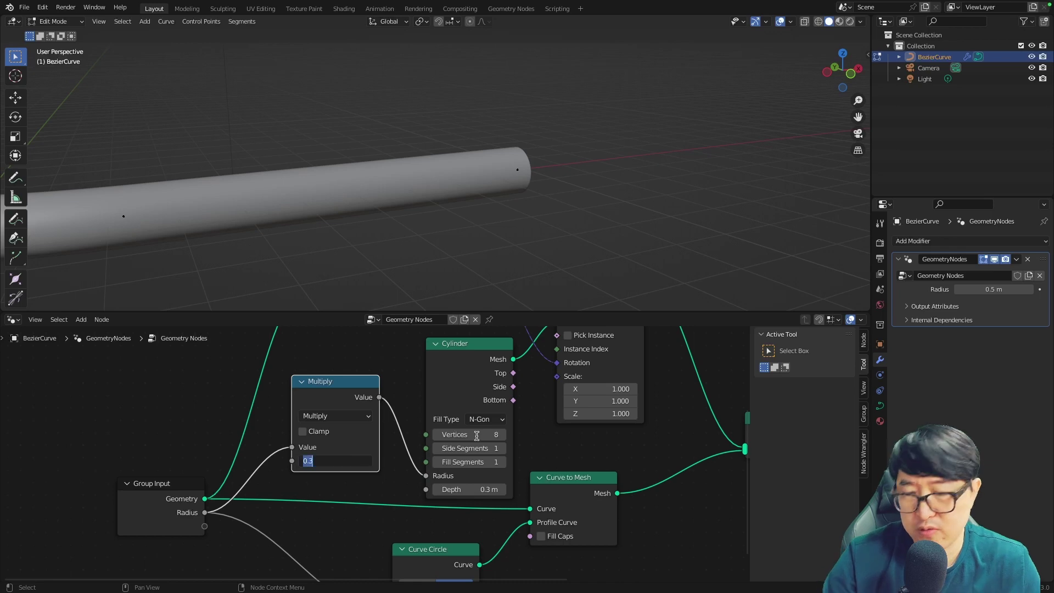
pyautogui.write('1.4')
pyautogui.press('Return')
pyautogui.moveTo(461, 200)
pyautogui.mouseDown(button='middle')
pyautogui.moveTo(448, 199)
pyautogui.moveTo(823, 256)
pyautogui.mouseUp(button='middle')
pyautogui.moveTo(983, 293); pyautogui.dragTo(1005, 292)
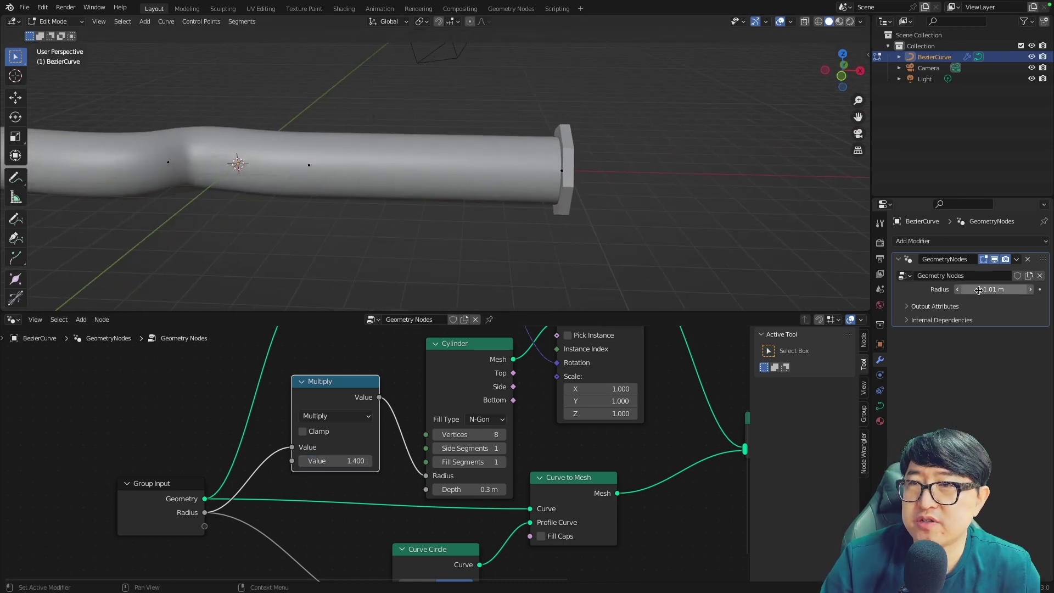
pyautogui.moveTo(694, 240); pyautogui.dragTo(659, 248, button='middle')
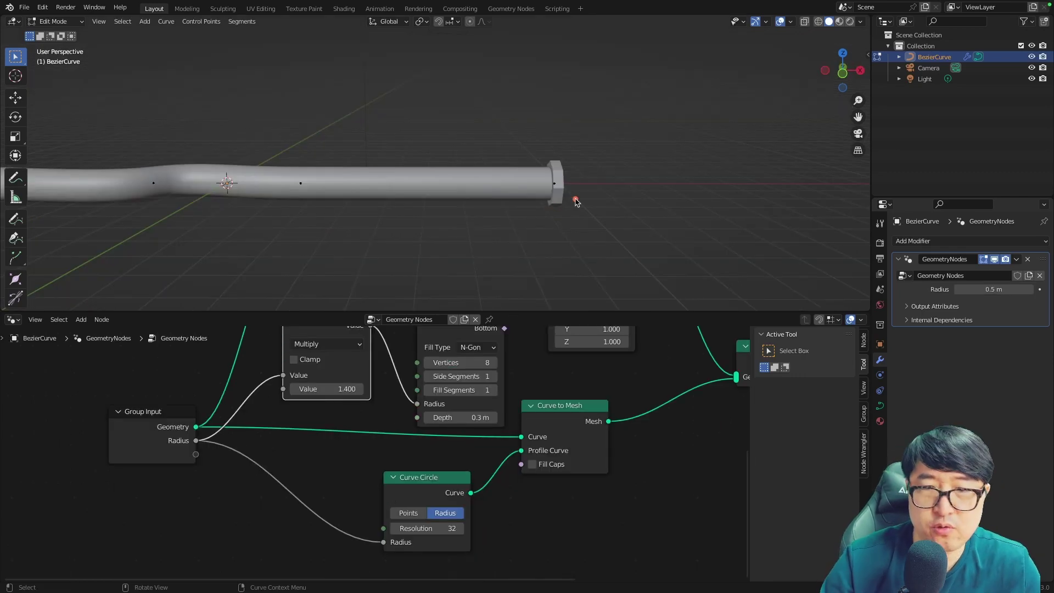
# - Reposition the Group Input node and add a reroute point on the Radius links
pyautogui.moveTo(203, 440); pyautogui.dragTo(176, 430)
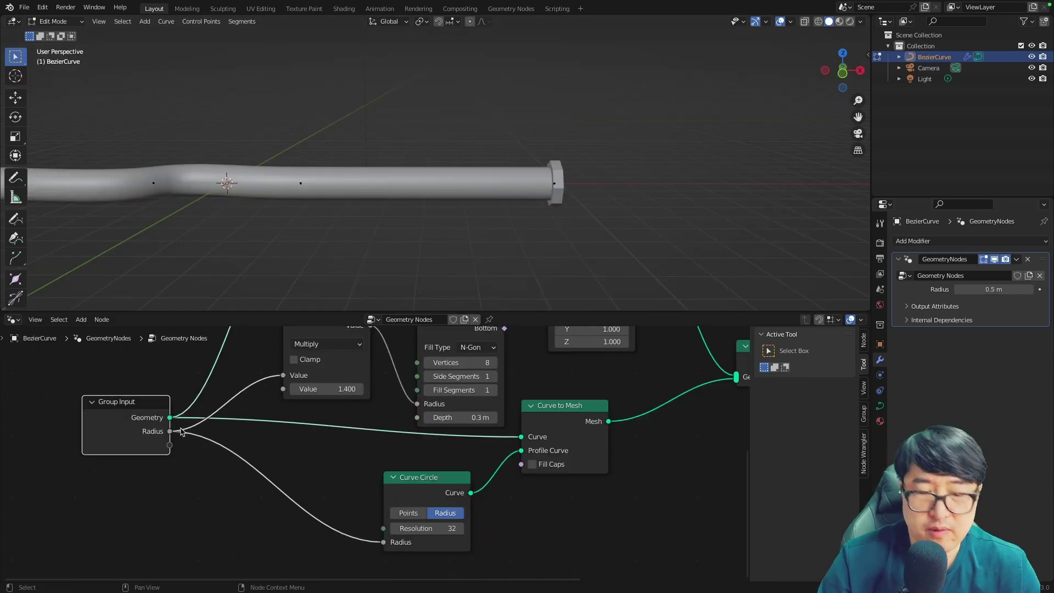
pyautogui.moveTo(227, 404); pyautogui.dragTo(257, 451)
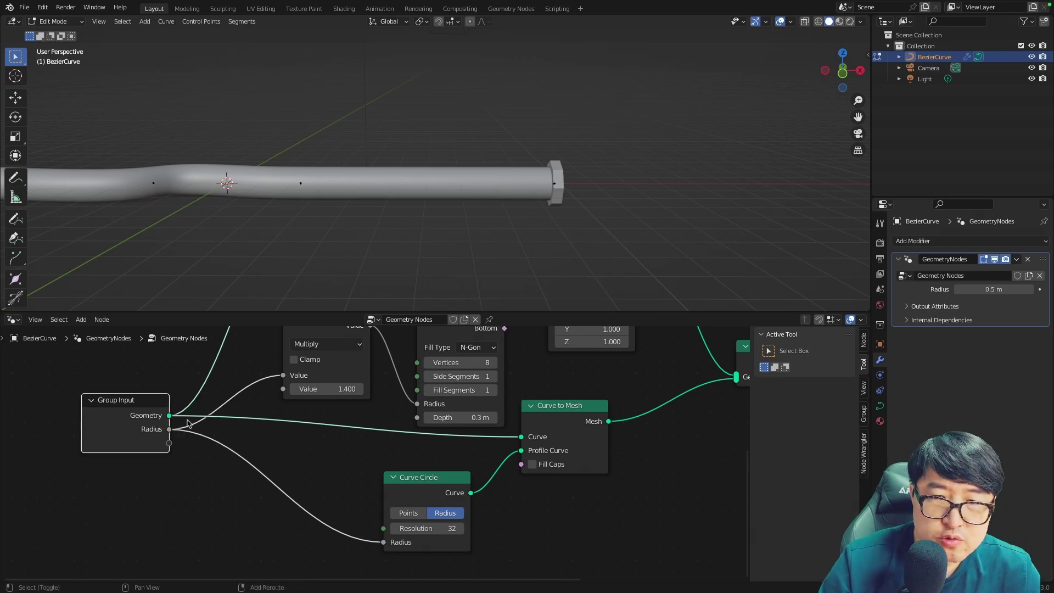
pyautogui.keyDown('shift'); pyautogui.moveTo(214, 447); pyautogui.dragTo(198, 471, button='right'); pyautogui.keyUp('shift')
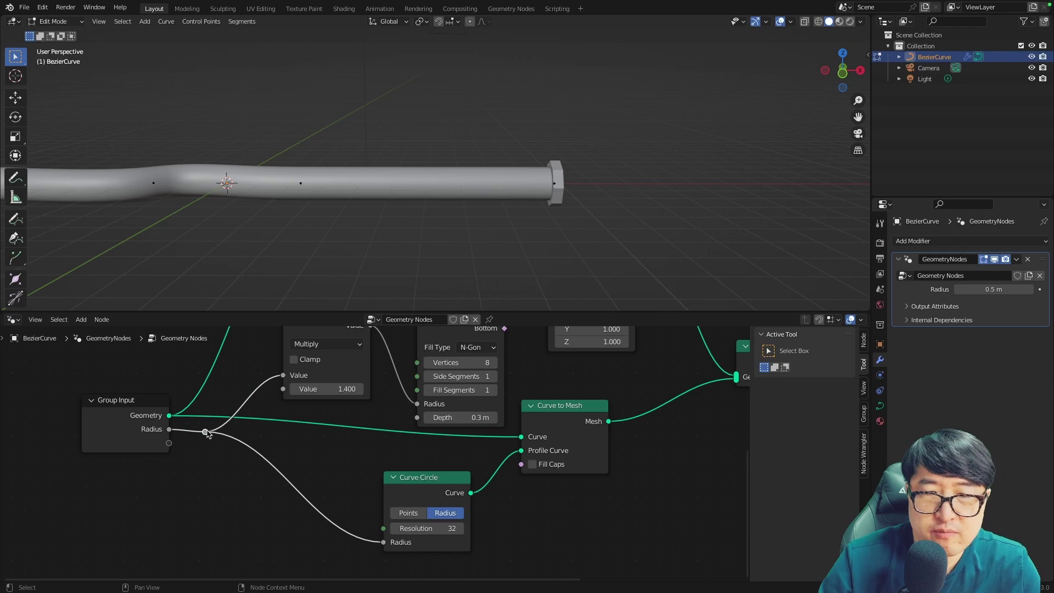
pyautogui.moveTo(206, 433); pyautogui.dragTo(263, 438)
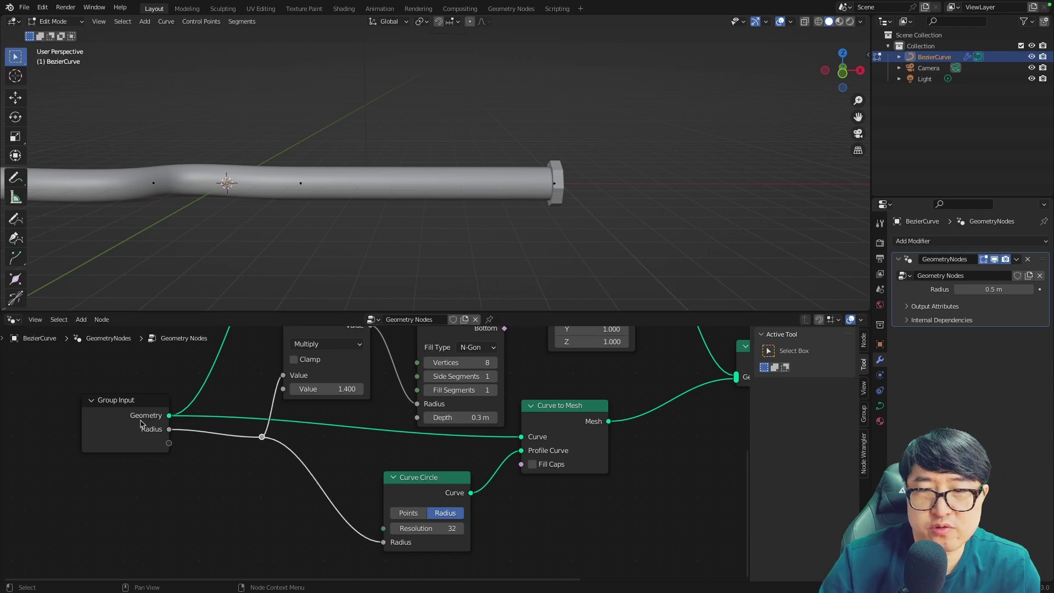
pyautogui.moveTo(141, 405); pyautogui.dragTo(112, 405)
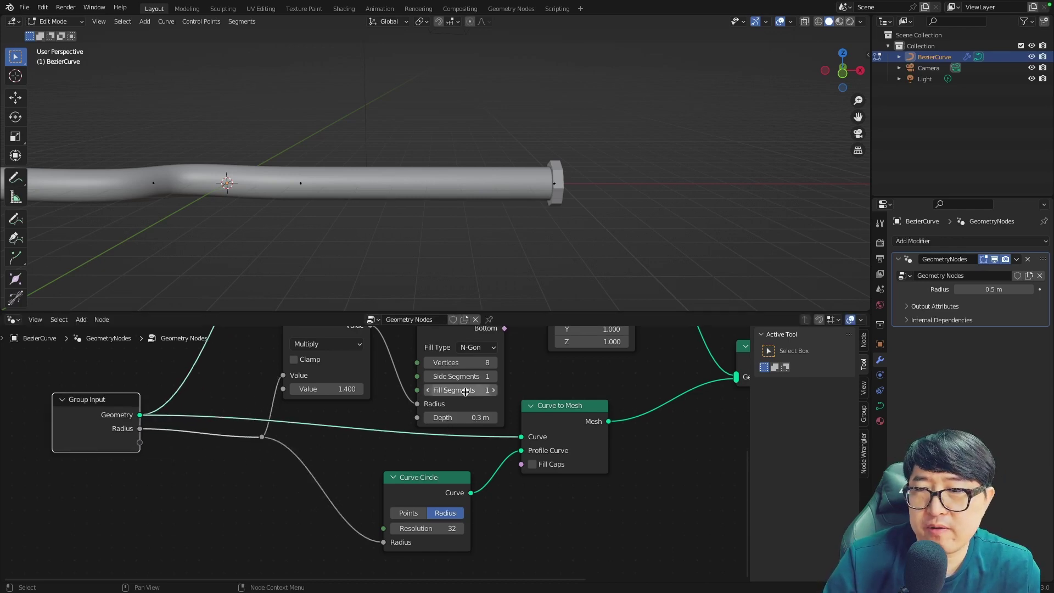
# - Add a second Math node multiplying Radius by 0.6 for the Cylinder depth, and test the Radius
pyautogui.moveTo(262, 437); pyautogui.dragTo(327, 412)
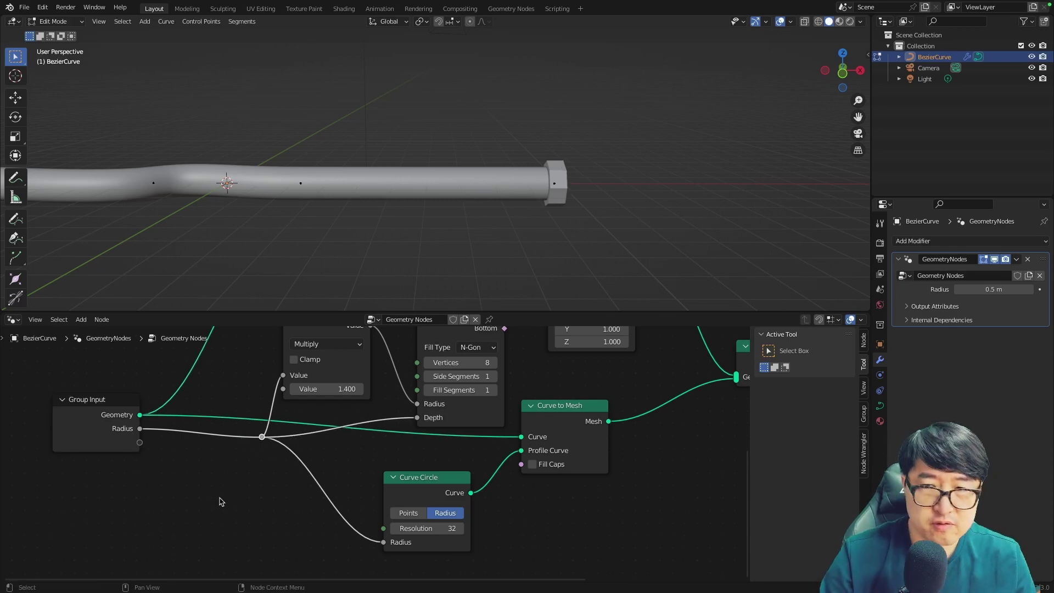
pyautogui.moveTo(384, 410); pyautogui.dragTo(198, 356)
pyautogui.write('math')
pyautogui.press('Return')
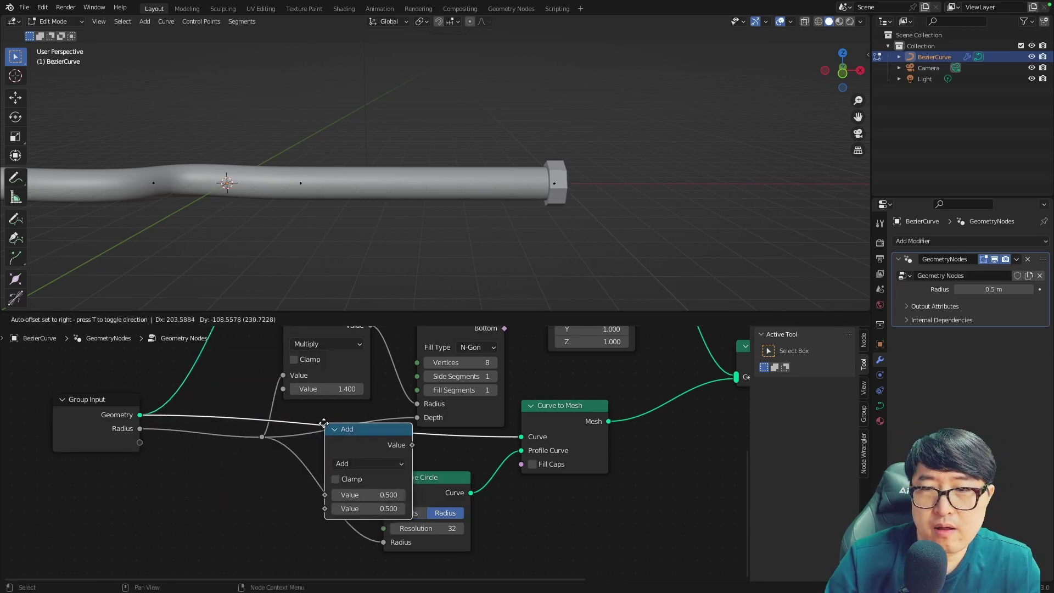
pyautogui.click(326, 416)
pyautogui.click(370, 455)
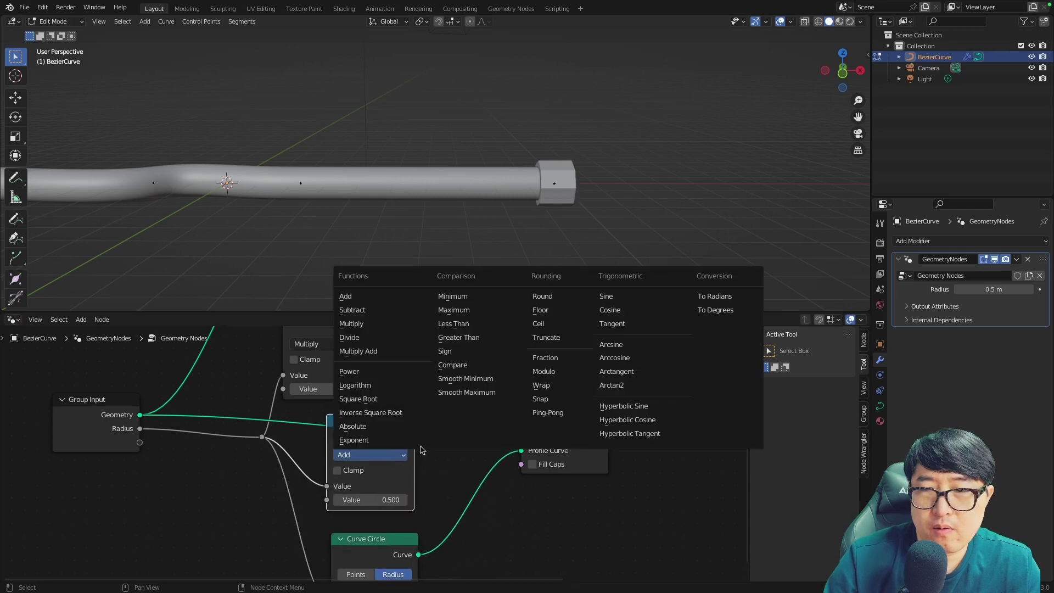
pyautogui.click(377, 324)
pyautogui.moveTo(373, 500); pyautogui.dragTo(384, 500)
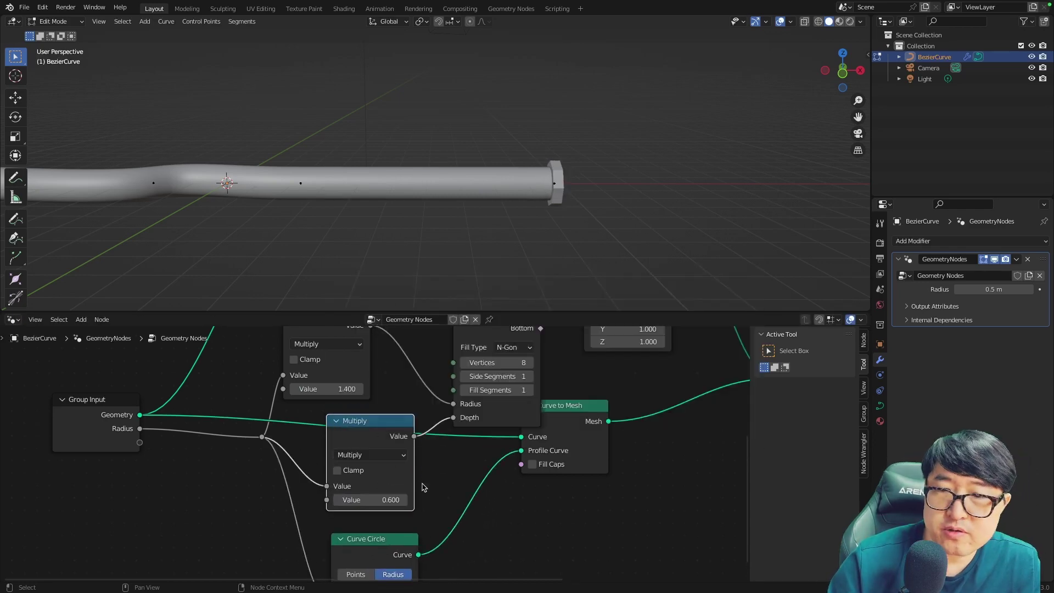
pyautogui.moveTo(994, 289)
pyautogui.mouseDown()
pyautogui.moveTo(1016, 289)
pyautogui.moveTo(977, 289)
pyautogui.mouseUp()
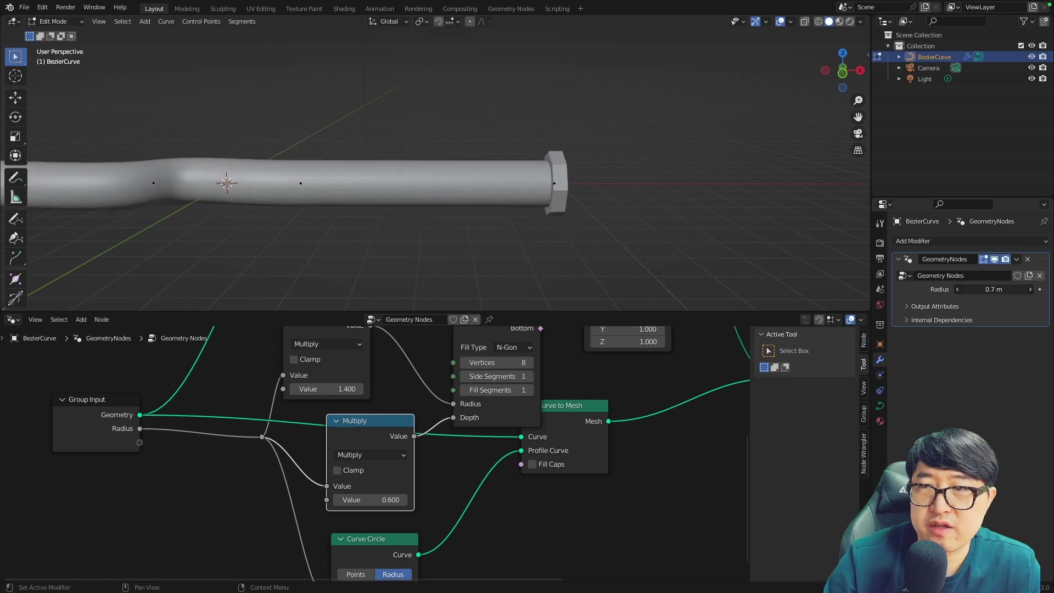
# - Add a reroute point on the Geometry links and rearrange the nodes
pyautogui.keyDown('shift'); pyautogui.moveTo(308, 501); pyautogui.dragTo(308, 502, button='right'); pyautogui.keyUp('shift')
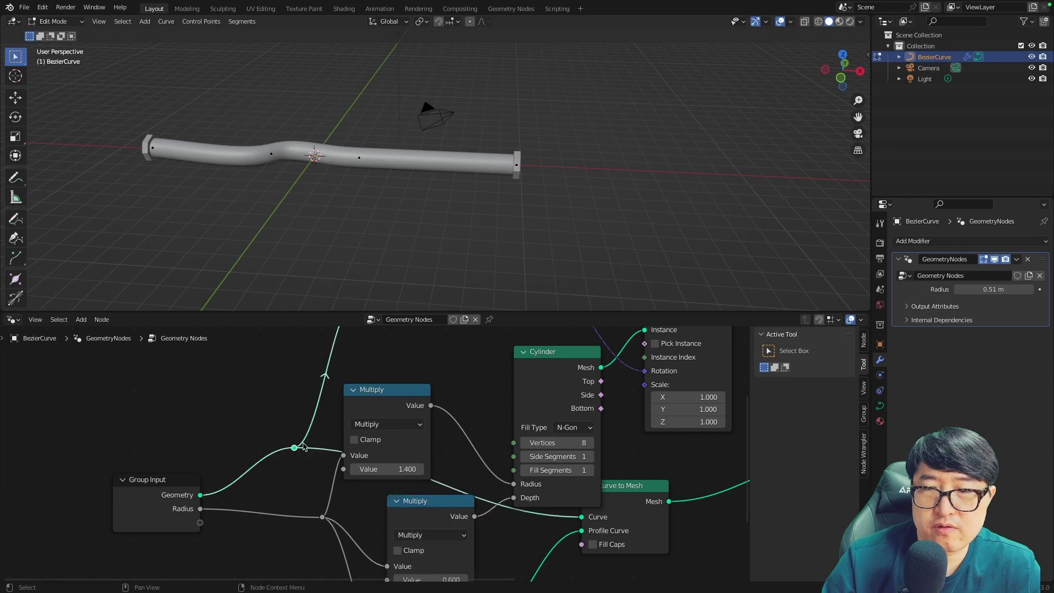
pyautogui.moveTo(296, 449); pyautogui.dragTo(296, 352)
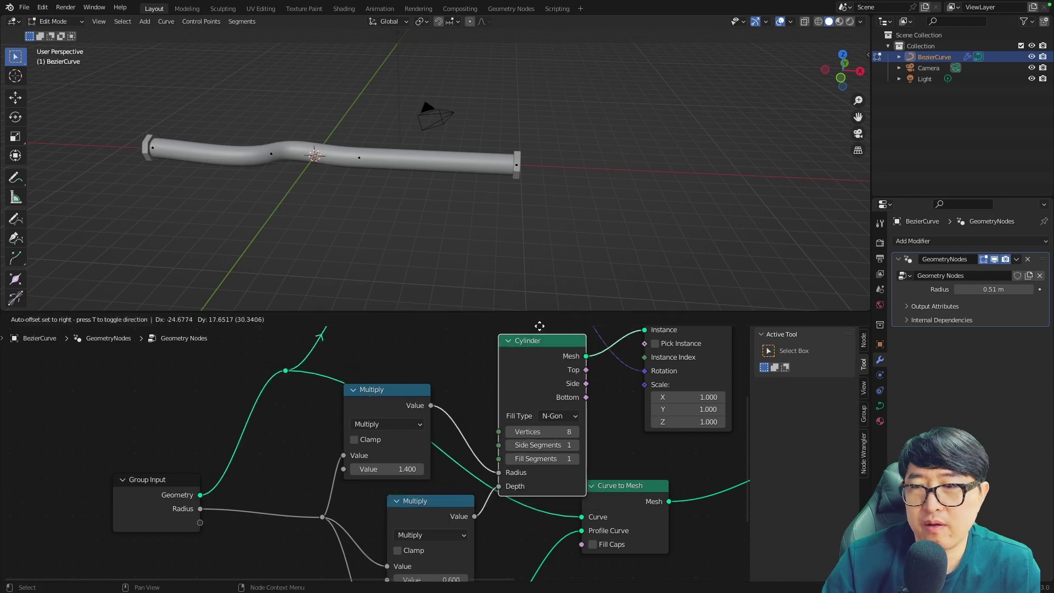
pyautogui.scroll(-2, 381, 455)
pyautogui.moveTo(381, 454); pyautogui.dragTo(408, 457)
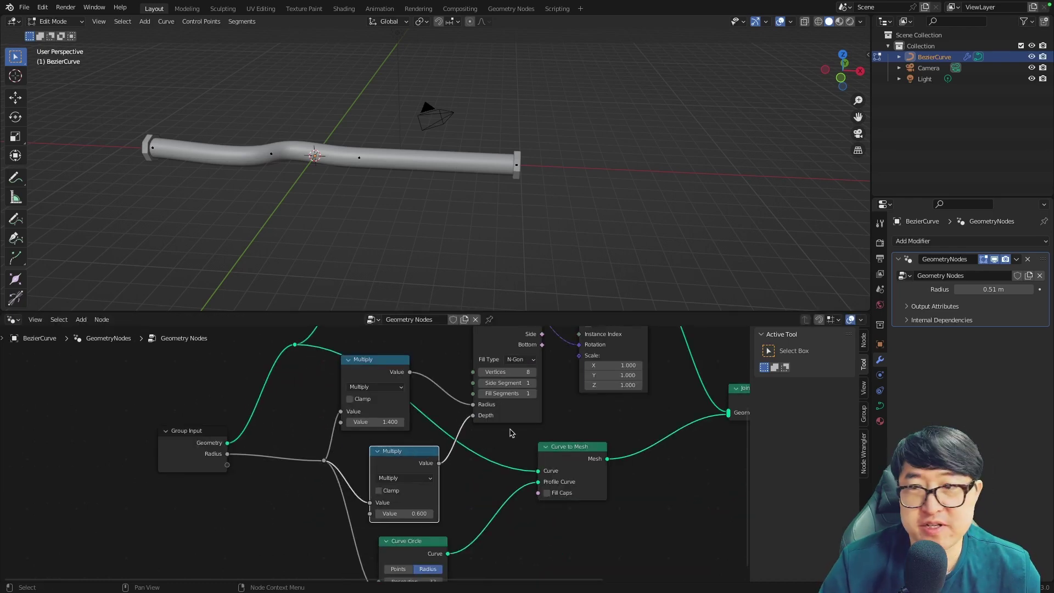
pyautogui.moveTo(510, 433); pyautogui.dragTo(410, 547, button='middle')
pyautogui.moveTo(473, 220); pyautogui.dragTo(502, 217, button='middle')
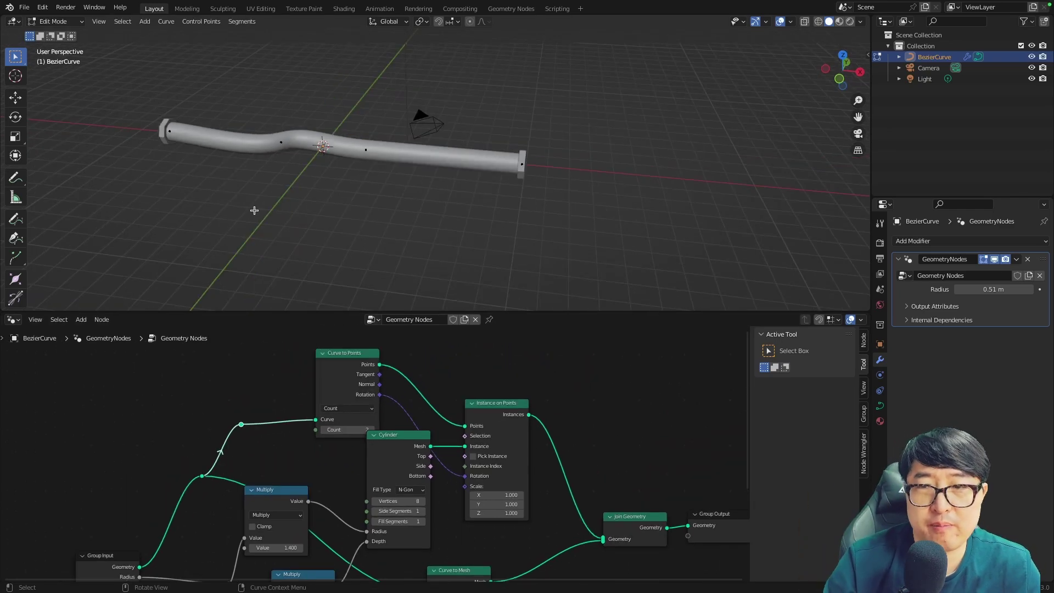
# - Delete the old curve points and sketch an S-shaped path with the Draw tool in front view
pyautogui.press('x')
pyautogui.click(285, 192)
pyautogui.press('KP_1')
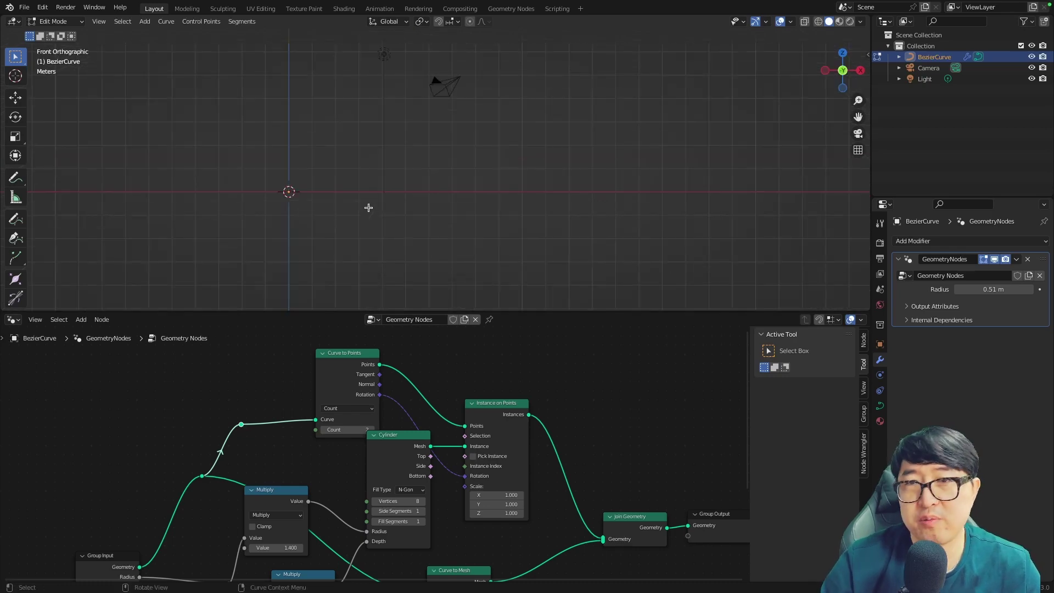
pyautogui.hotkey('shift', 'space')
pyautogui.press('d')
pyautogui.moveTo(260, 126); pyautogui.dragTo(399, 120)
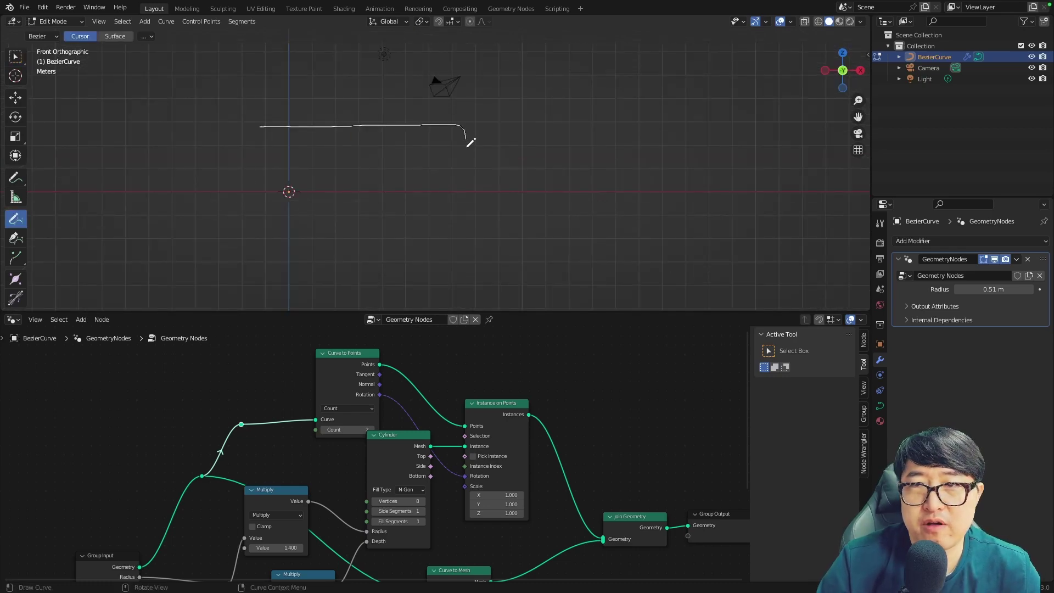
pyautogui.moveTo(384, 172); pyautogui.dragTo(502, 246)
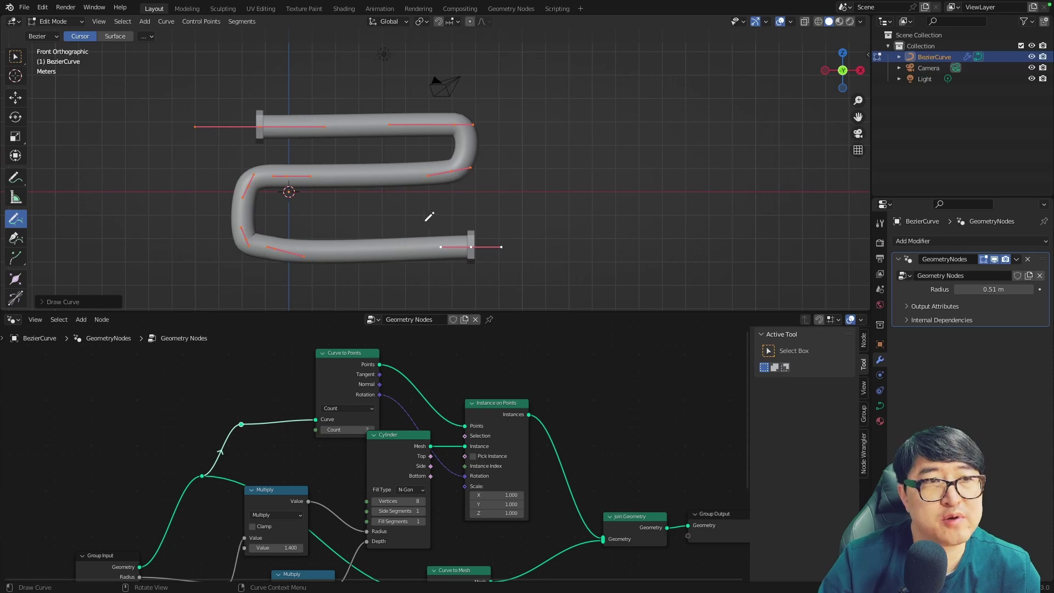
pyautogui.press('KP_Decimal')
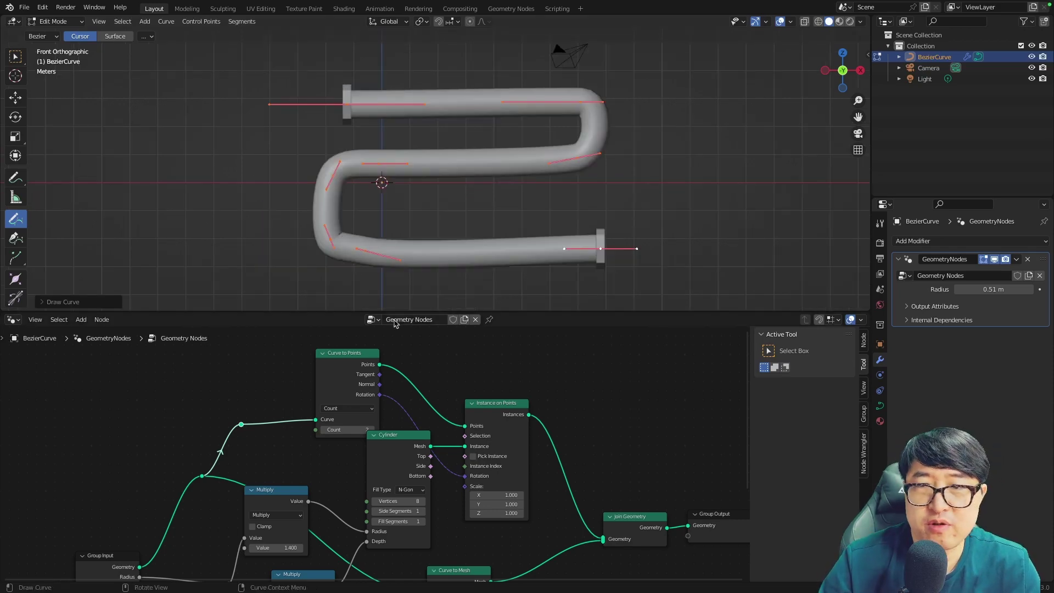
pyautogui.moveTo(454, 364); pyautogui.dragTo(483, 300, button='middle')
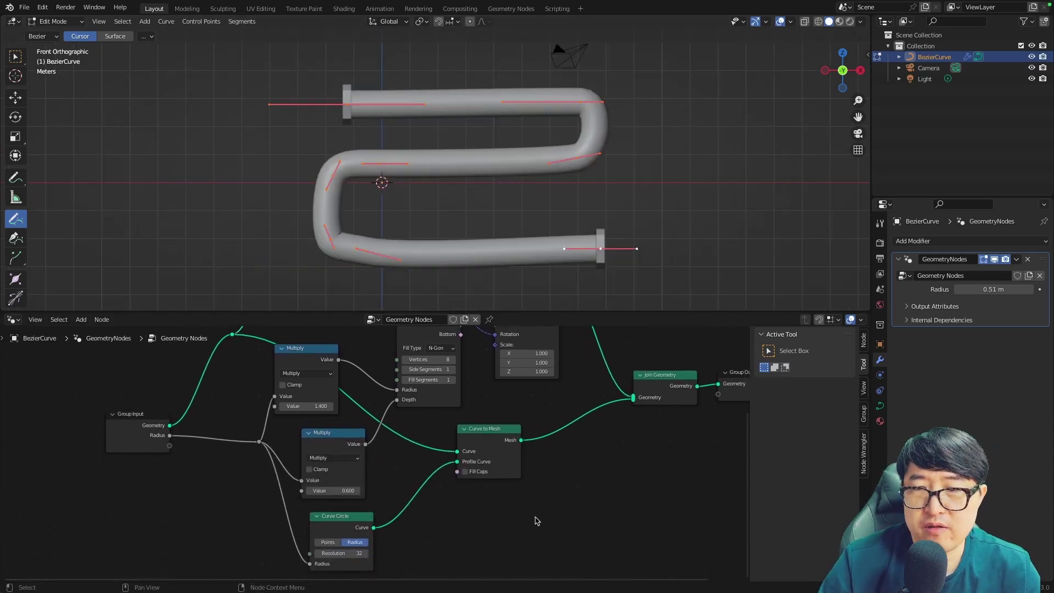
# - Insert a Resample Curve node before Curve to Mesh with Count 100
pyautogui.hotkey('shift', 'a')
pyautogui.click(455, 355)
pyautogui.write('resample')
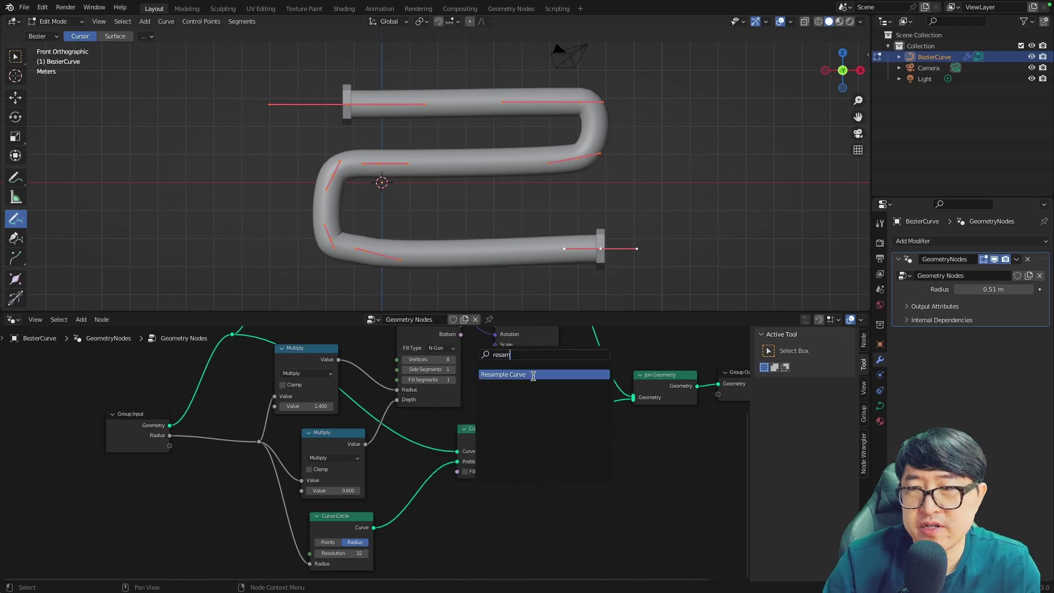
pyautogui.press('Return')
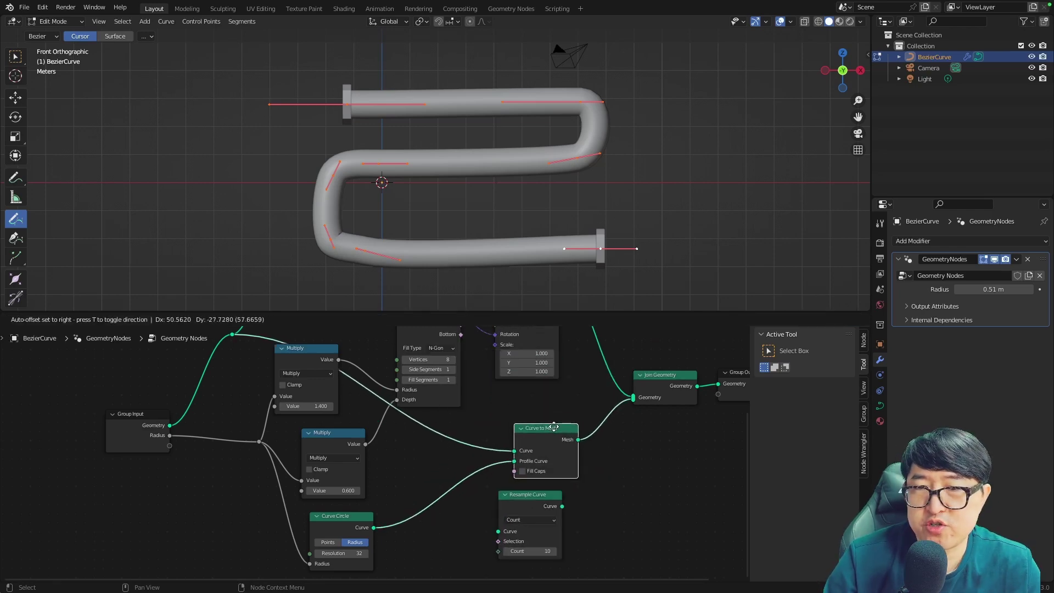
pyautogui.click(543, 488)
pyautogui.moveTo(543, 488); pyautogui.dragTo(459, 431)
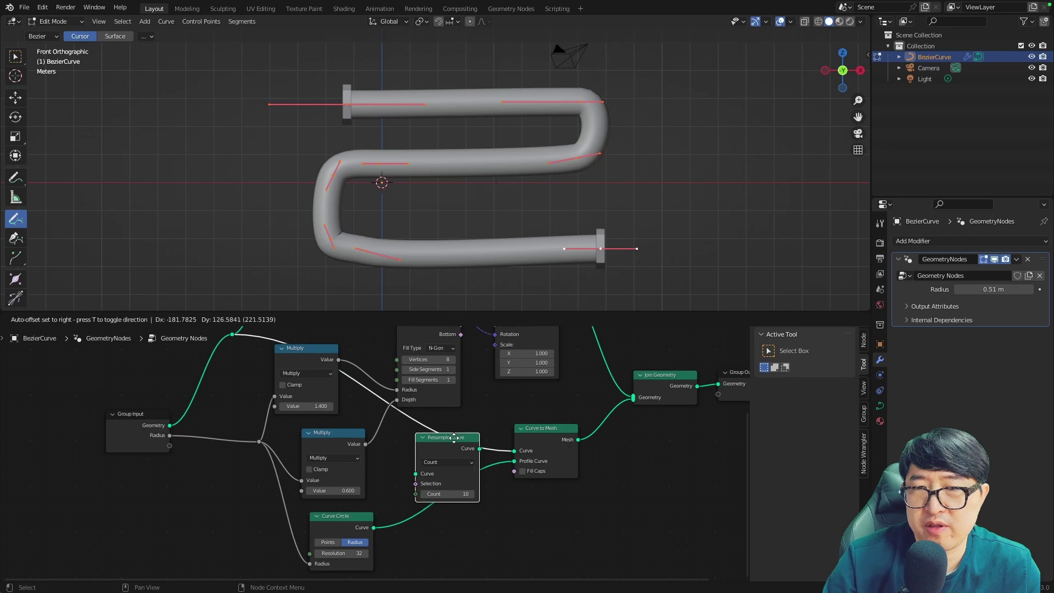
pyautogui.moveTo(445, 479); pyautogui.dragTo(472, 479)
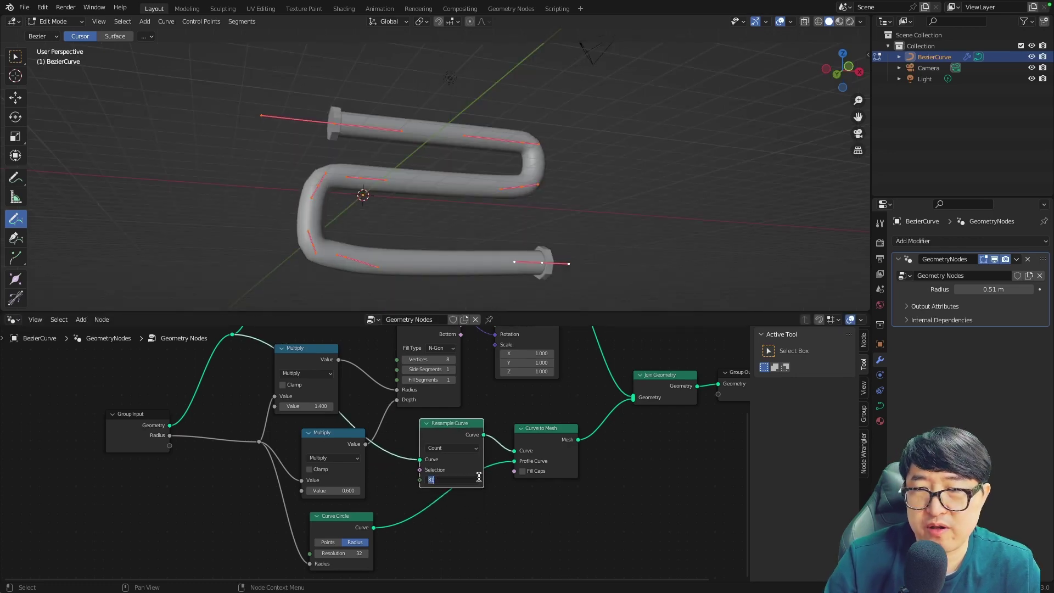
pyautogui.write('100')
pyautogui.press('Return')
pyautogui.moveTo(604, 236); pyautogui.dragTo(630, 227, button='middle')
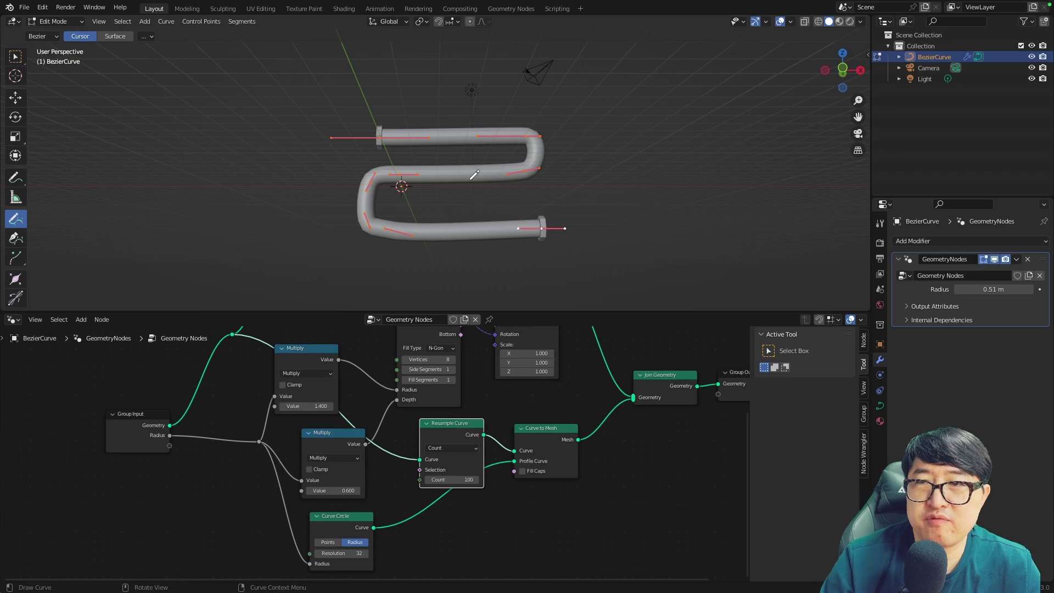
pyautogui.scroll(1, 486, 180)
pyautogui.scroll(1, 432, 148)
# - In front view, move the left end point and add a new point further left
pyautogui.press('w')
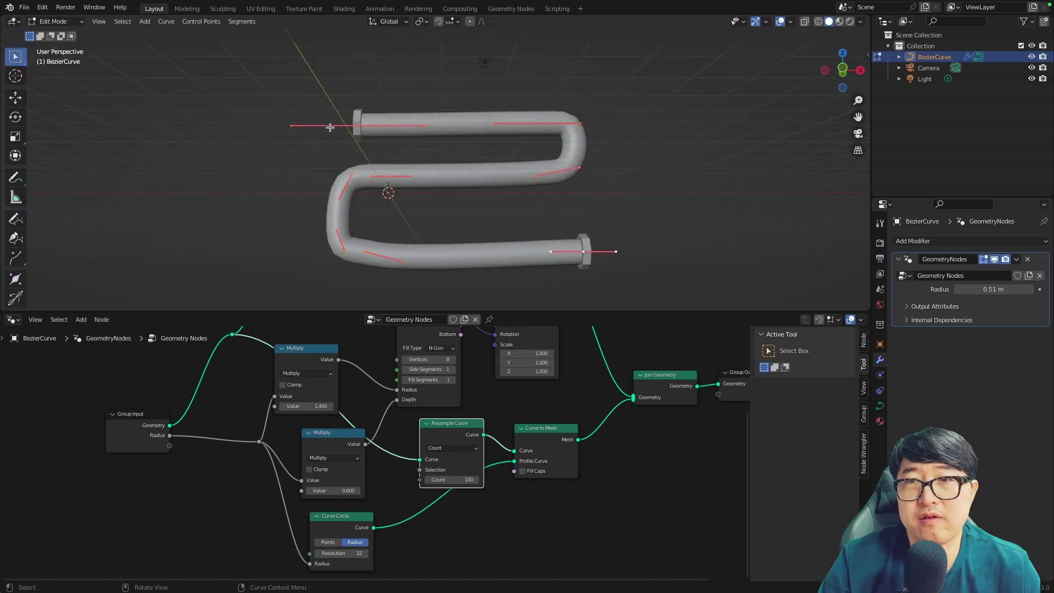
pyautogui.press('KP_1')
pyautogui.press('g')
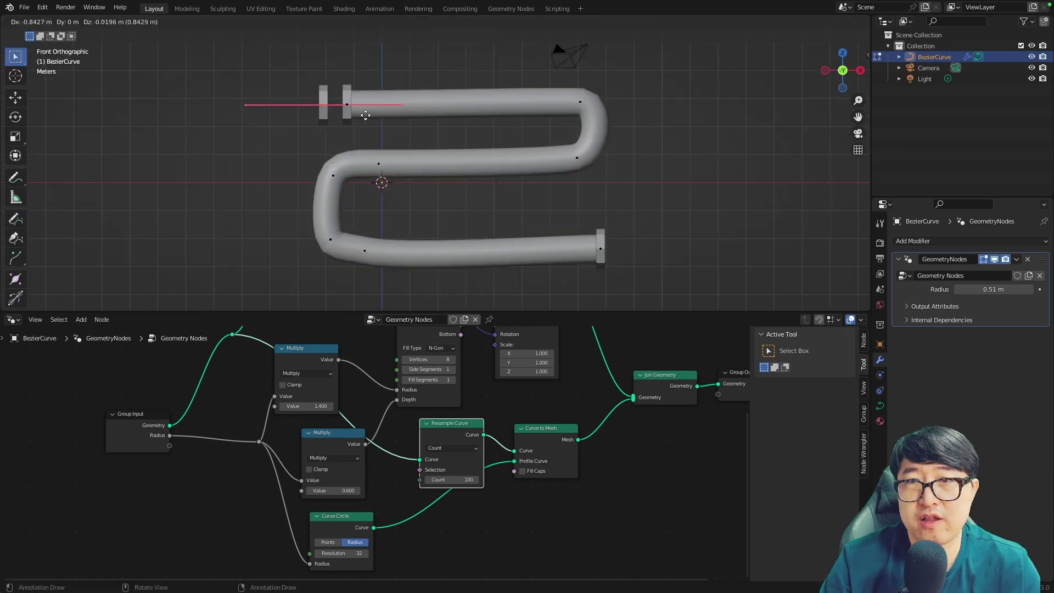
pyautogui.click(378, 114)
pyautogui.hotkey('shift', 'd')
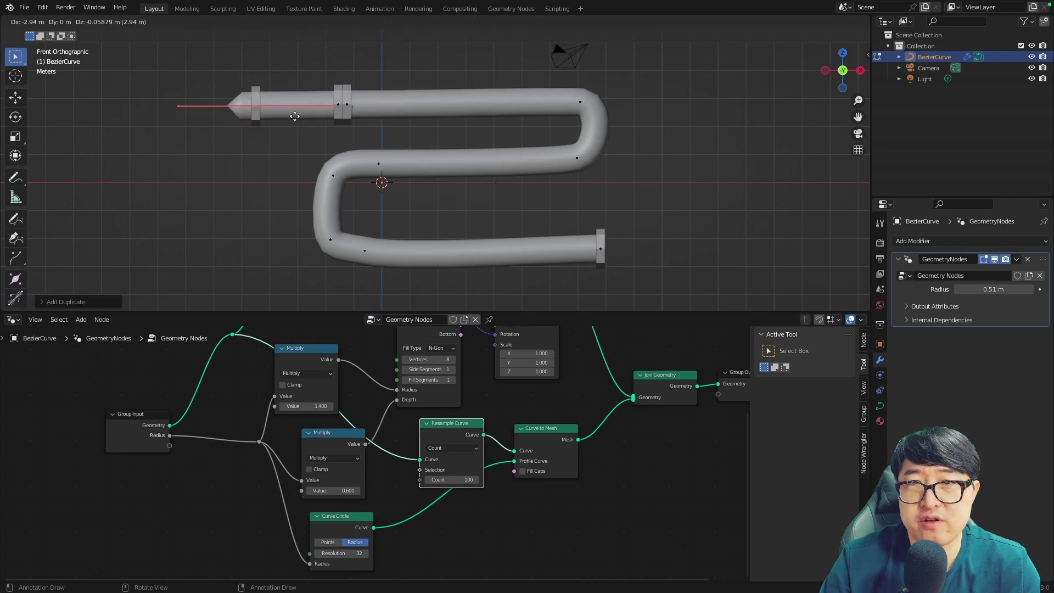
pyautogui.click(214, 118)
pyautogui.moveTo(249, 141); pyautogui.dragTo(297, 219, button='middle')
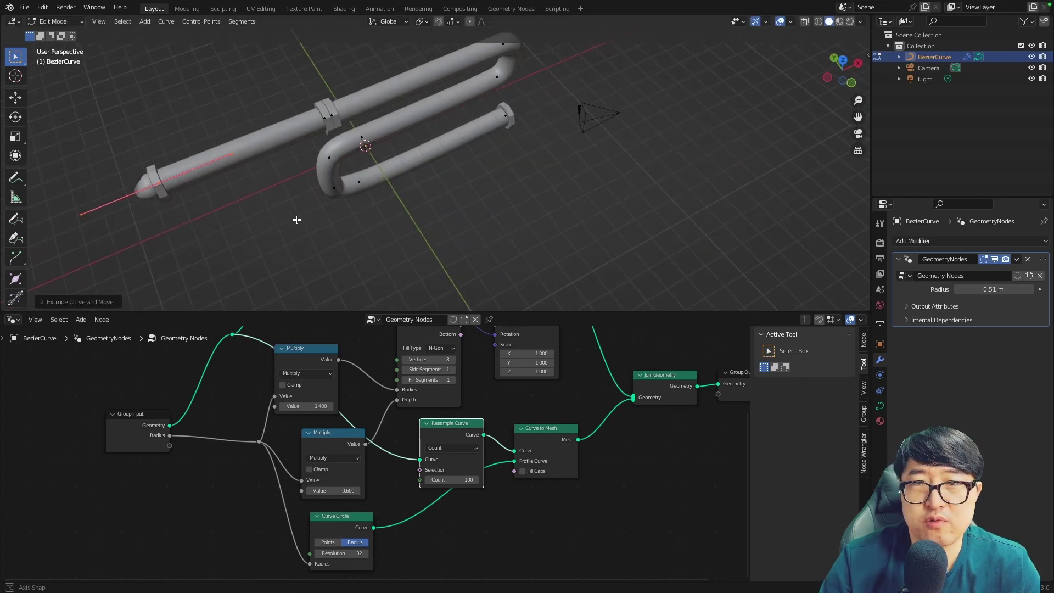
# - Cancel a trial rotation in top view, return to Object Mode, and inspect the pipe
pyautogui.press('KP_7')
pyautogui.press('r')
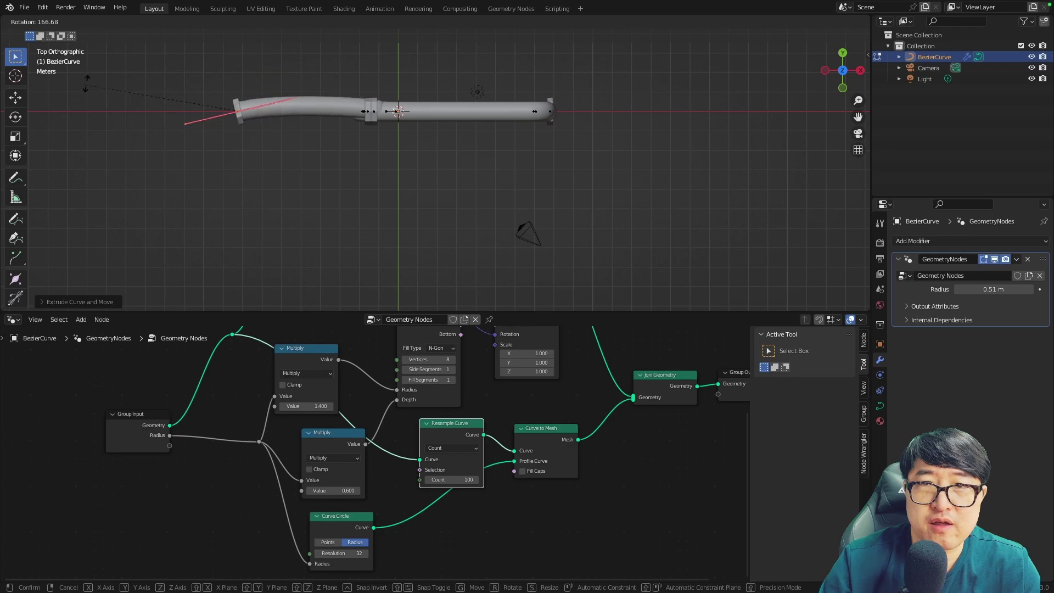
pyautogui.rightClick(86, 83)
pyautogui.moveTo(87, 83); pyautogui.dragTo(575, 207, button='middle')
pyautogui.press('Tab')
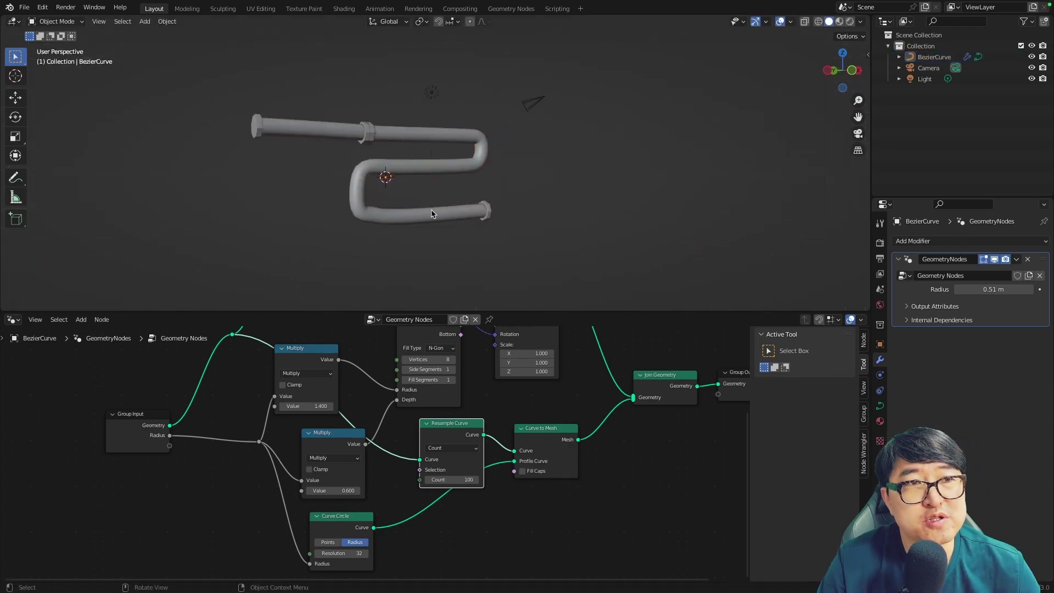
pyautogui.scroll(2, 451, 216)
pyautogui.scroll(2, 439, 214)
pyautogui.moveTo(428, 214); pyautogui.dragTo(379, 208, button='middle')
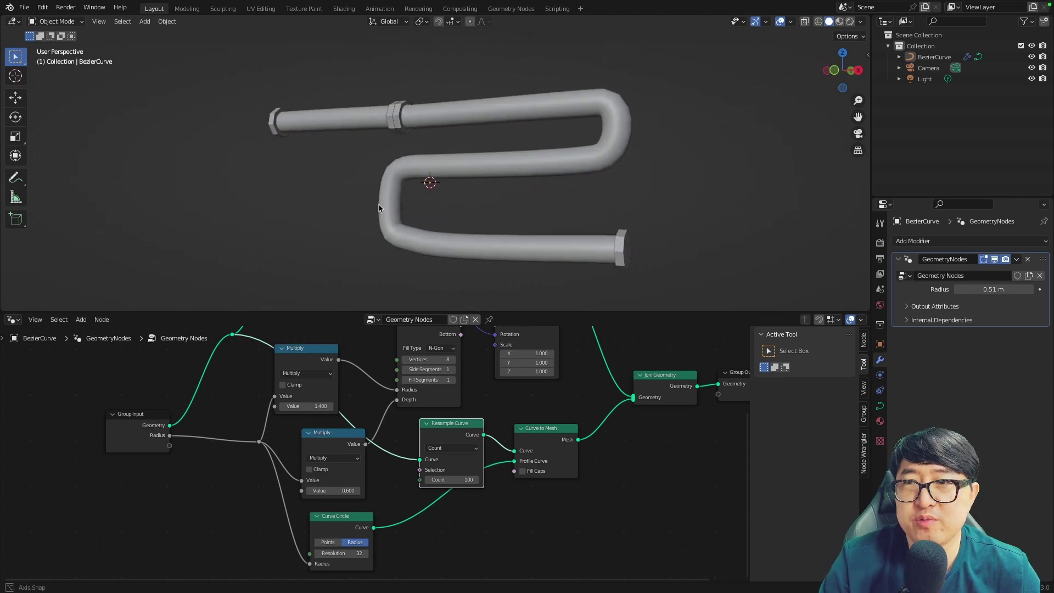
pyautogui.moveTo(598, 220); pyautogui.dragTo(639, 224, button='middle')
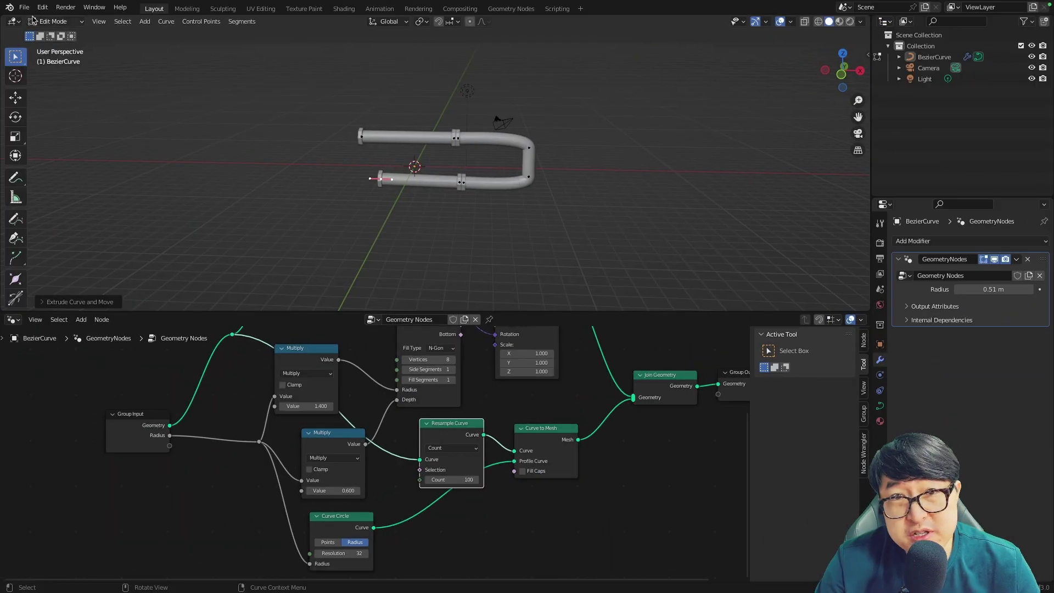
# - Start a new General file, delete the default cube, and add a Bezier curve
pyautogui.click(24, 8)
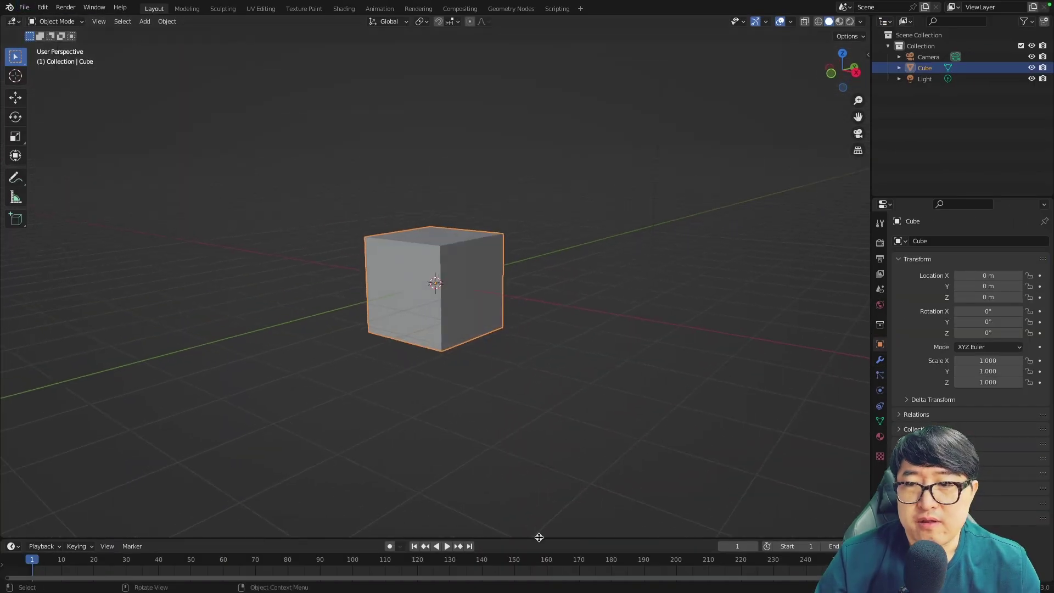
pyautogui.moveTo(539, 538); pyautogui.dragTo(541, 286)
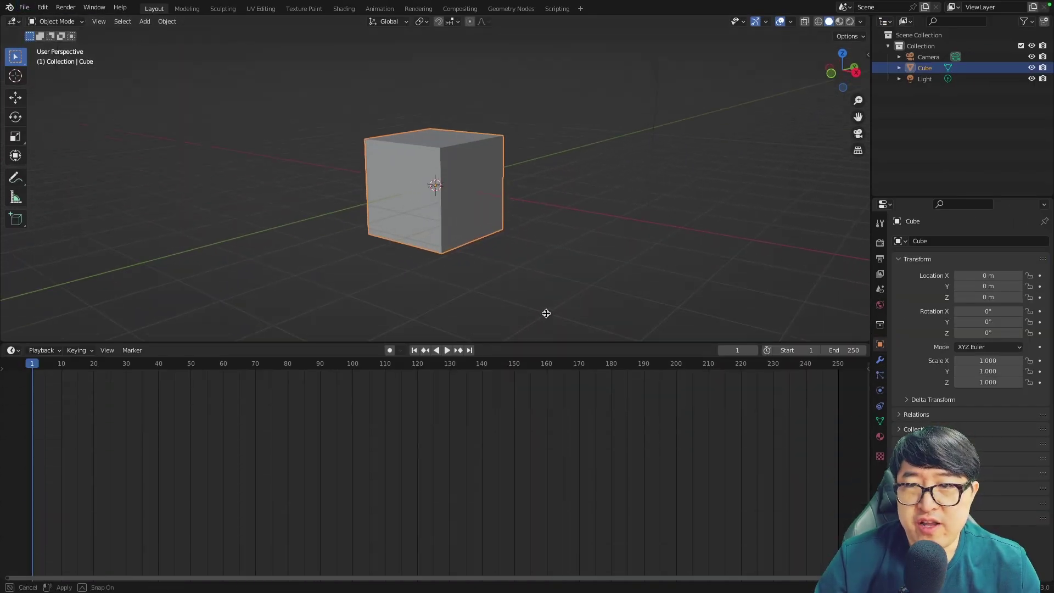
pyautogui.press('Delete')
pyautogui.hotkey('shift', 'a')
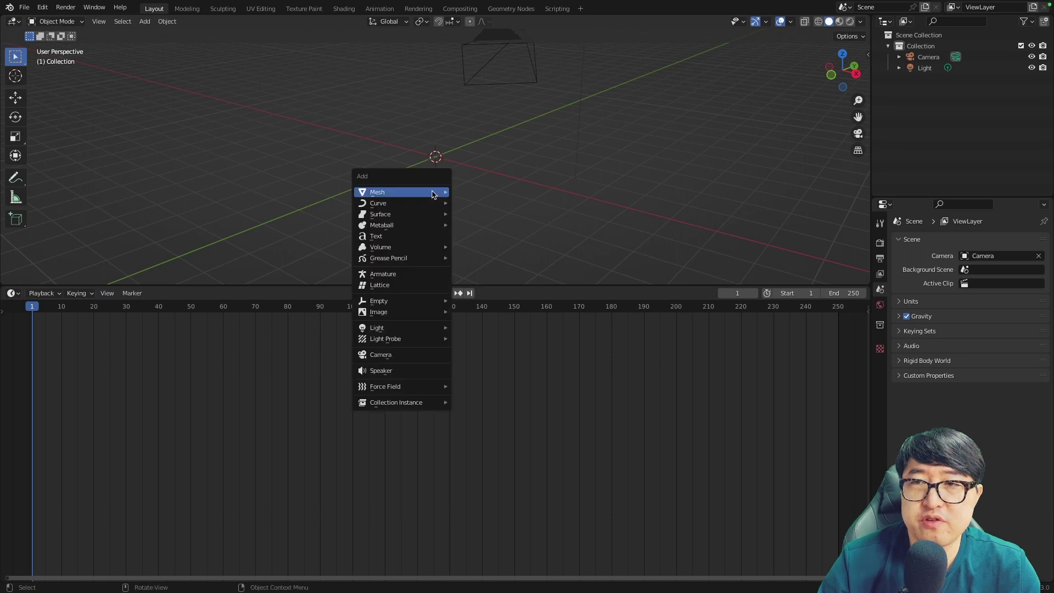
pyautogui.click(501, 210)
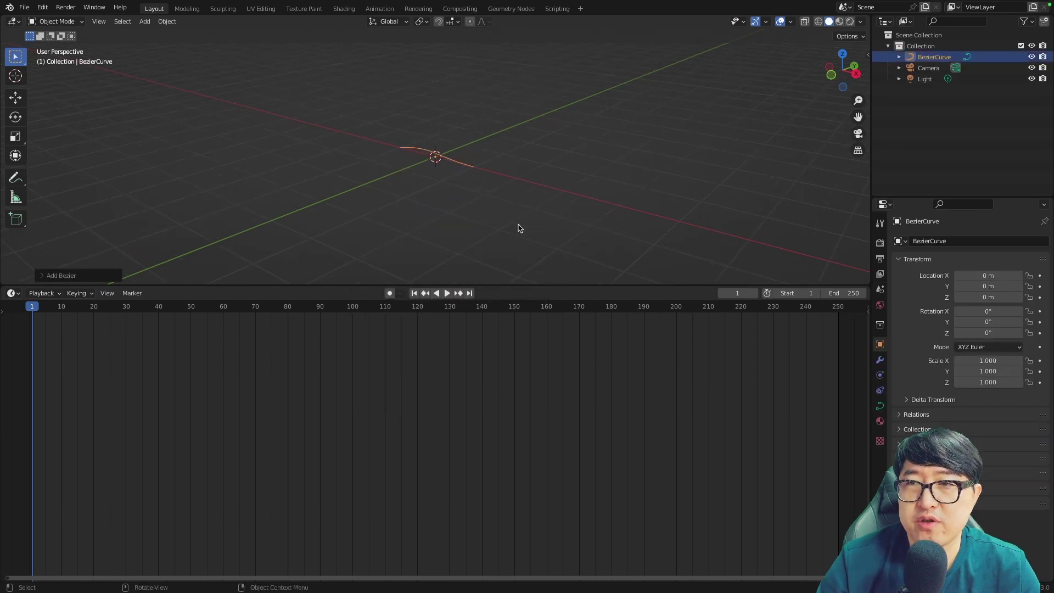
pyautogui.press('KP_1')
# - In Edit Mode, move the left point up and rotate the handles into a vertical stem
pyautogui.press('Tab')
pyautogui.click(404, 218)
pyautogui.press('g')
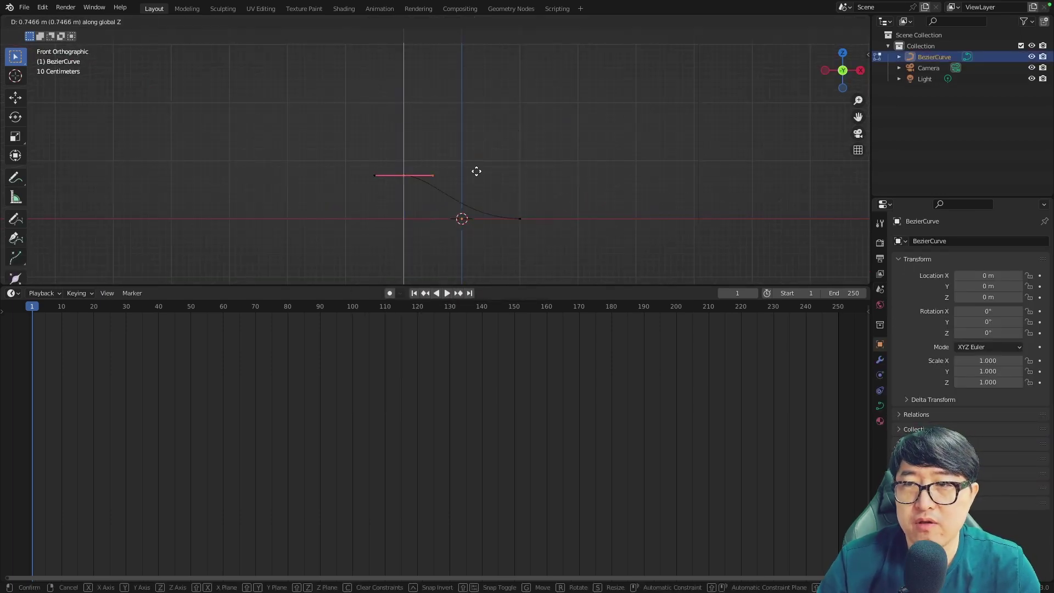
pyautogui.click(476, 99)
pyautogui.press('r')
pyautogui.click(490, 184)
pyautogui.press('r')
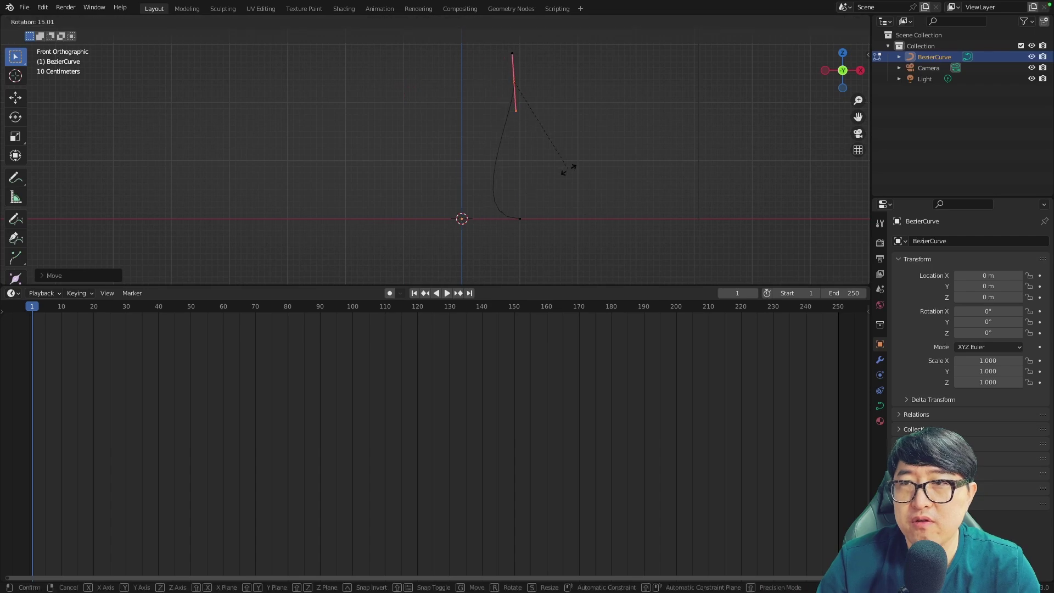
pyautogui.click(509, 209)
# - Create a new Geometry Nodes group and spread out its Group Input and Output nodes
pyautogui.press('s')
pyautogui.click(438, 295)
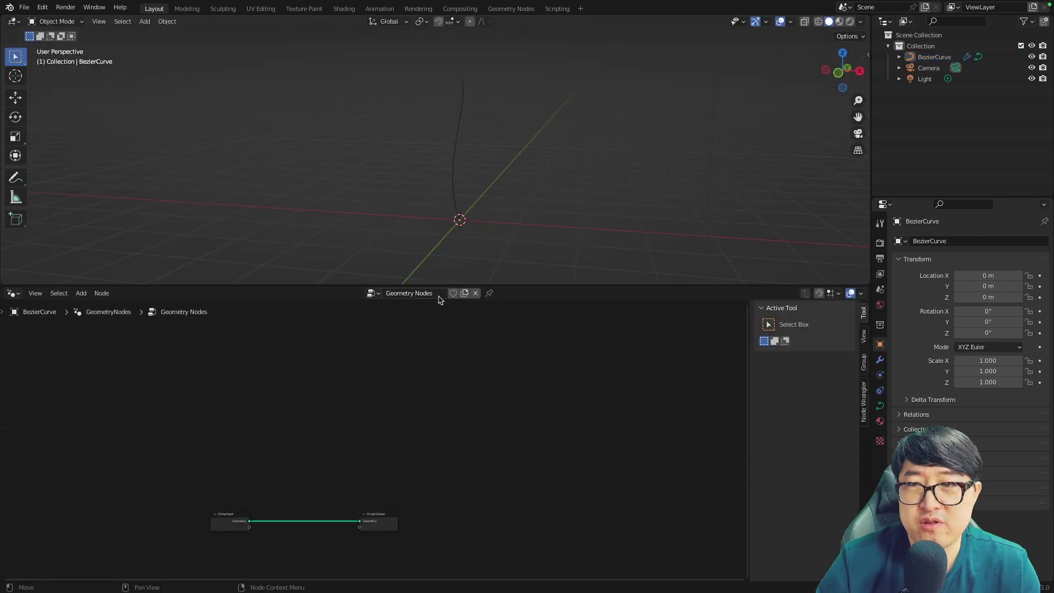
pyautogui.press('Home')
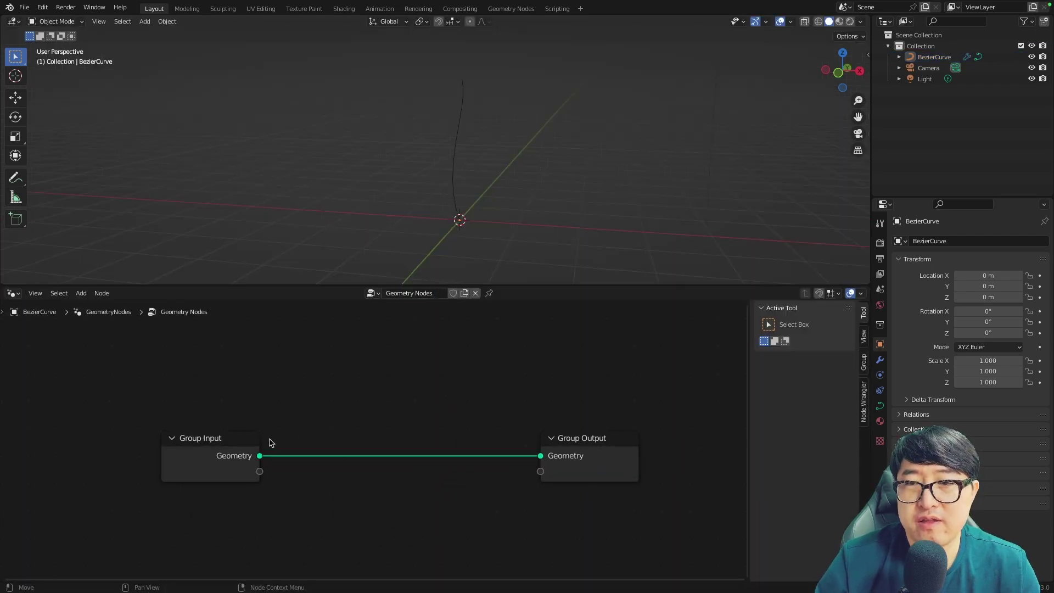
pyautogui.moveTo(269, 443); pyautogui.dragTo(160, 431)
pyautogui.moveTo(597, 439); pyautogui.dragTo(659, 430)
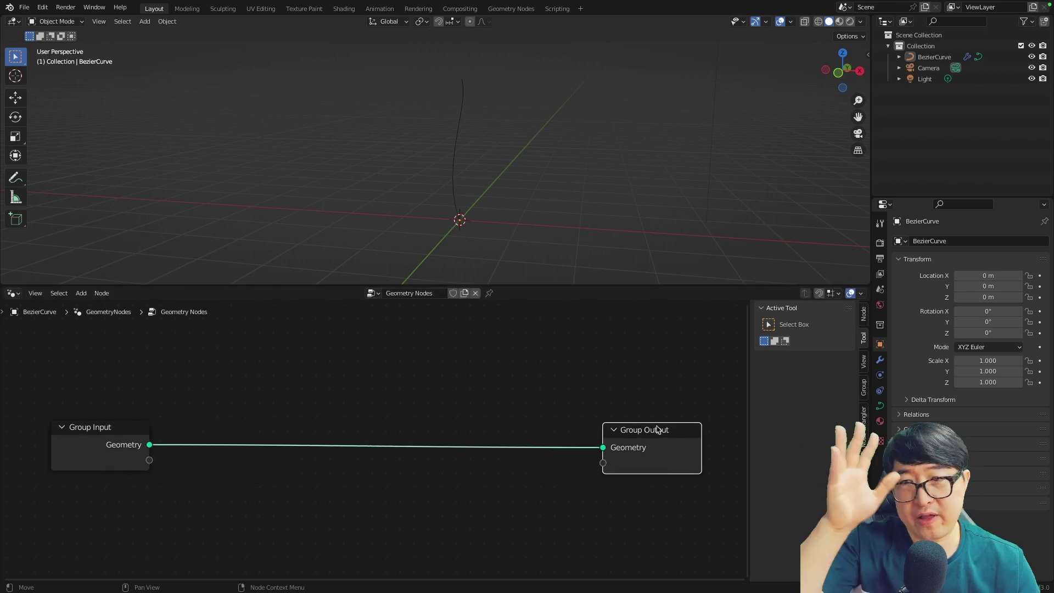
pyautogui.click(499, 414)
# - Insert Curve to Mesh on the link with a Curve Circle as its Profile Curve
pyautogui.hotkey('shift', 'a')
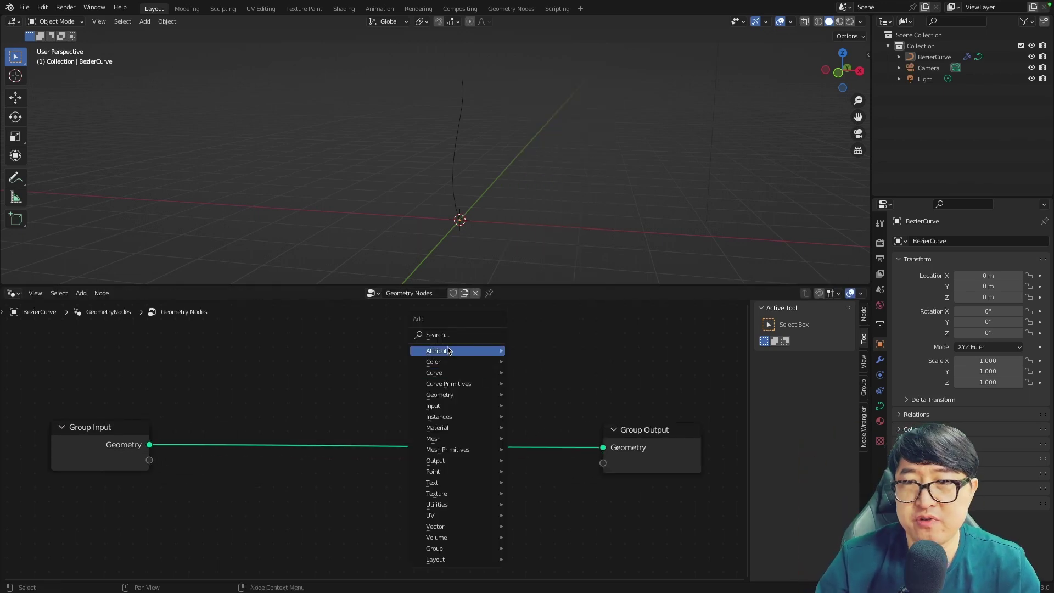
pyautogui.click(450, 335)
pyautogui.write('curve to m')
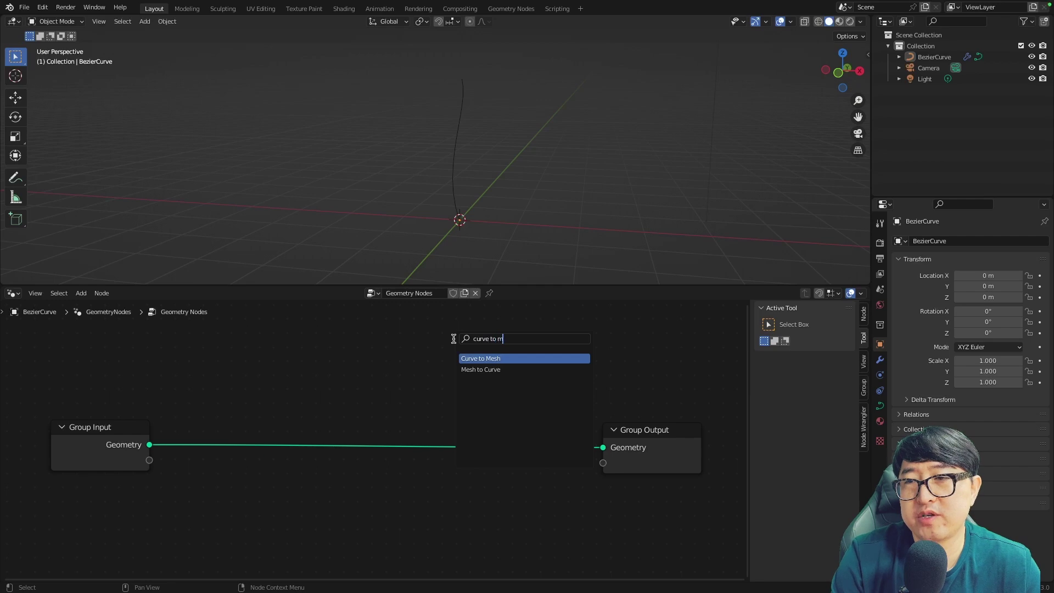
pyautogui.press('Return')
pyautogui.click(450, 384)
pyautogui.hotkey('shift', 'a')
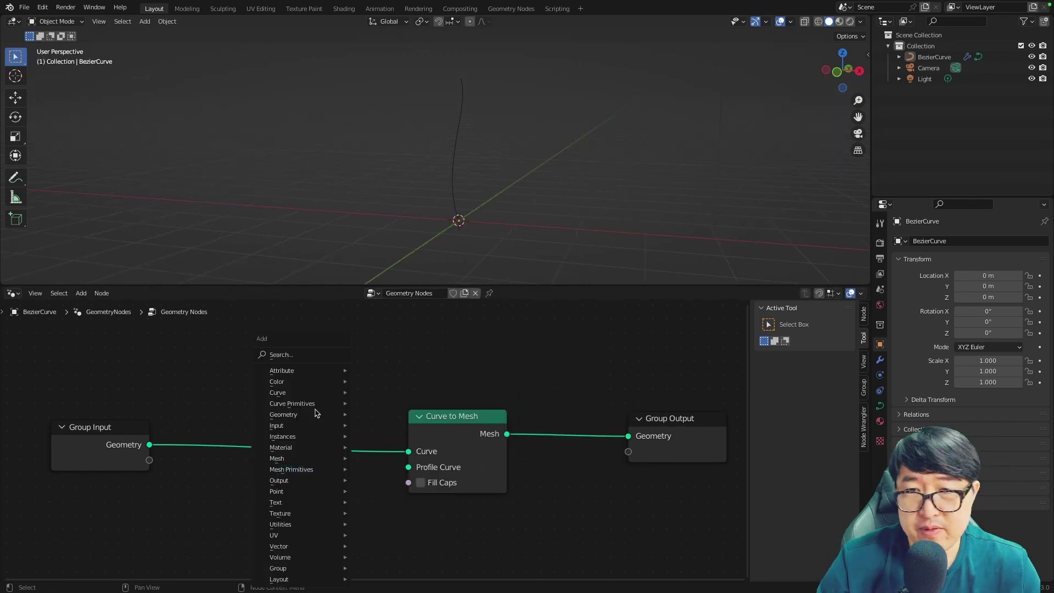
pyautogui.click(385, 426)
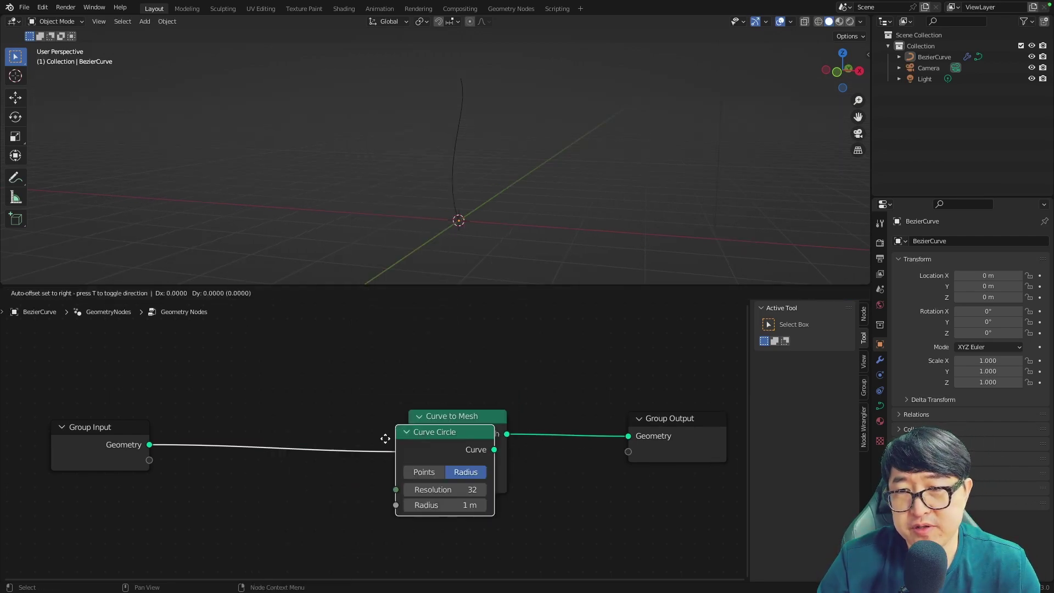
pyautogui.click(271, 473)
pyautogui.moveTo(374, 494); pyautogui.dragTo(408, 468)
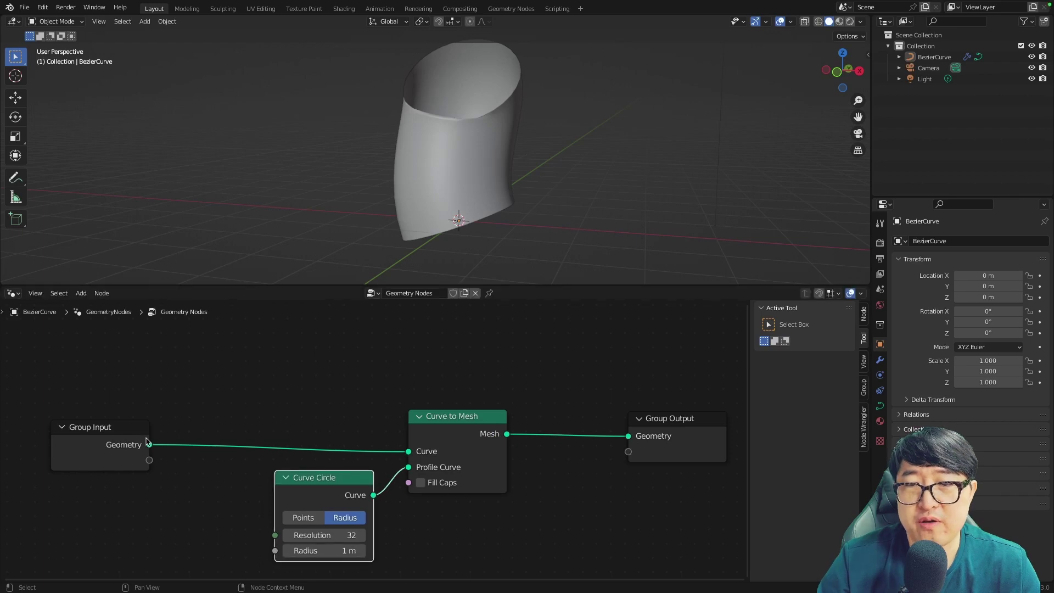
pyautogui.moveTo(126, 456); pyautogui.dragTo(89, 456)
# - Rotate the curve's tilted handle upright in front-view Edit Mode
pyautogui.press('Tab')
pyautogui.press('KP_1')
pyautogui.press('r')
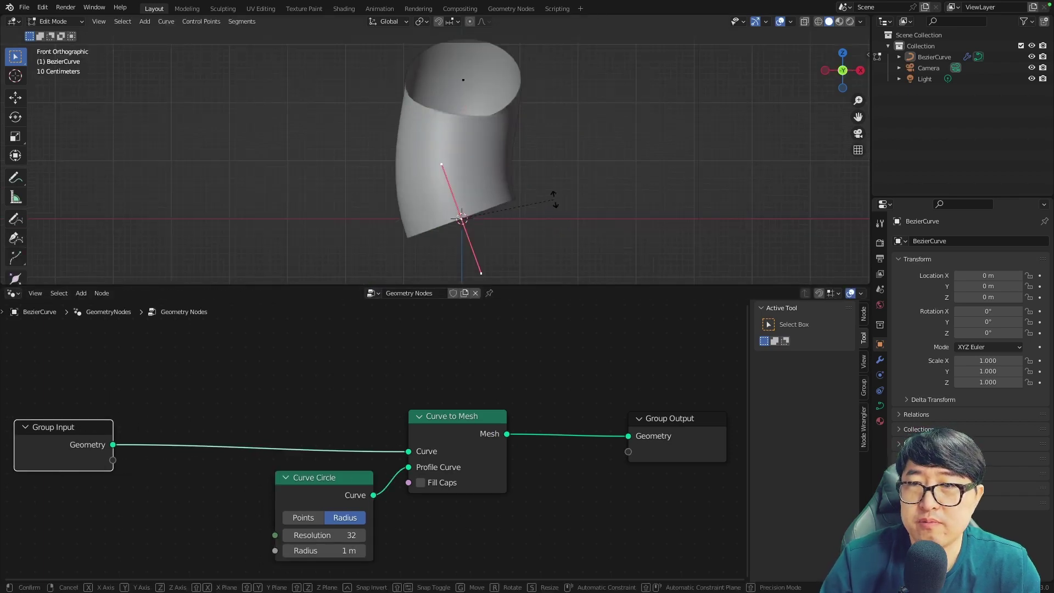
pyautogui.click(553, 229)
pyautogui.press('Tab')
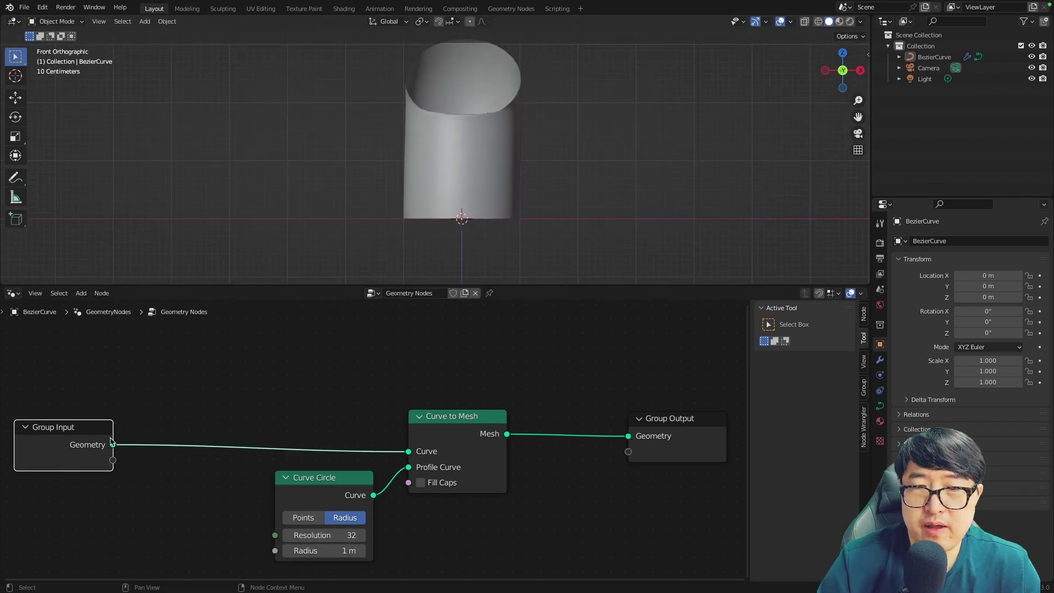
pyautogui.moveTo(112, 441); pyautogui.dragTo(149, 408)
pyautogui.moveTo(417, 230); pyautogui.dragTo(442, 221, button='middle')
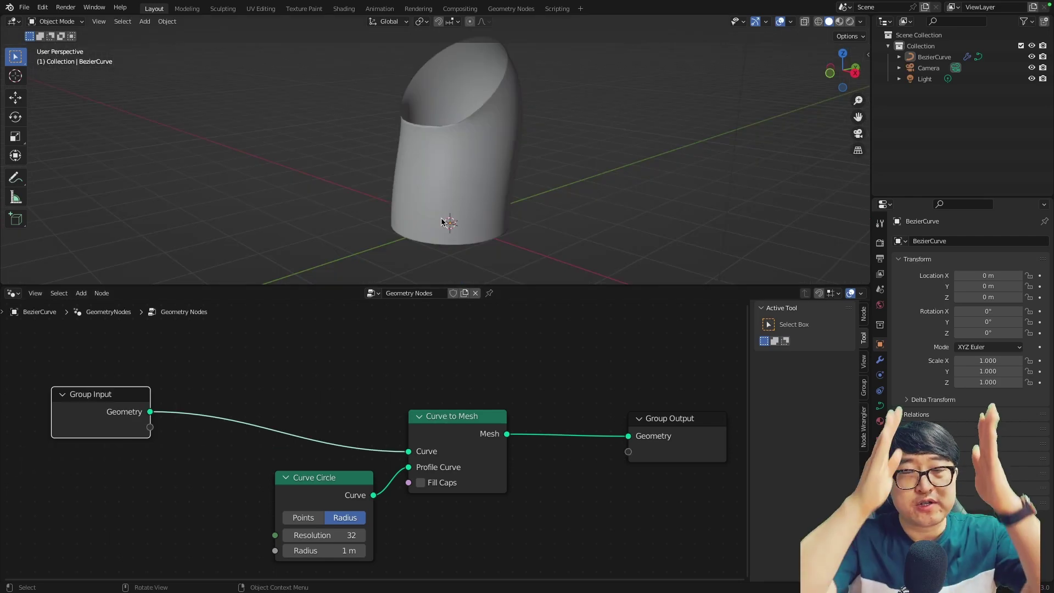
# - Insert a Set Curve Radius node (0.005 m) before Curve to Mesh and tidy the nodes
pyautogui.hotkey('shift', 'a')
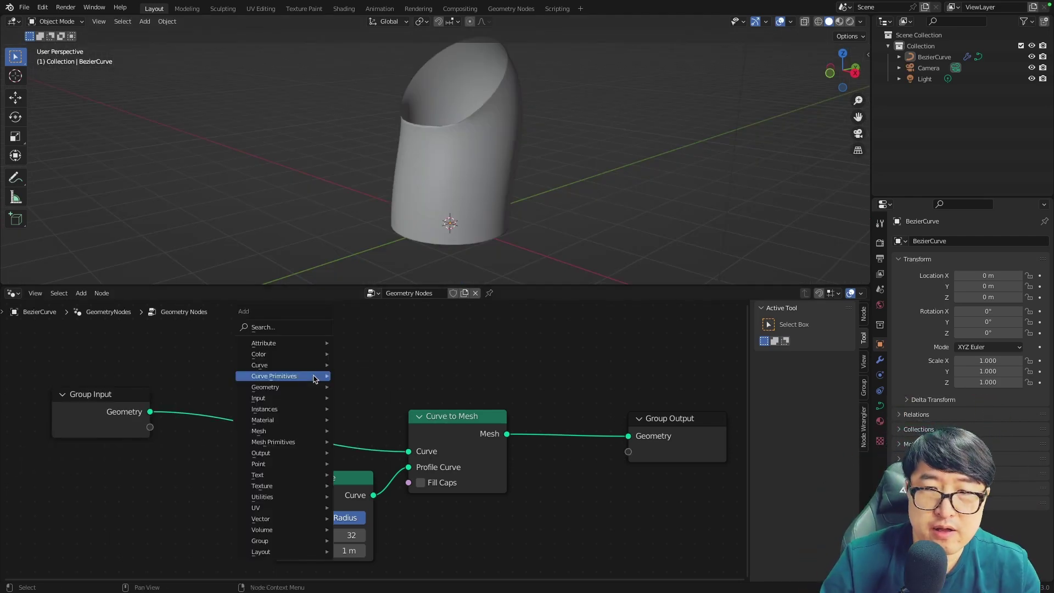
pyautogui.write('radius')
pyautogui.press('Return')
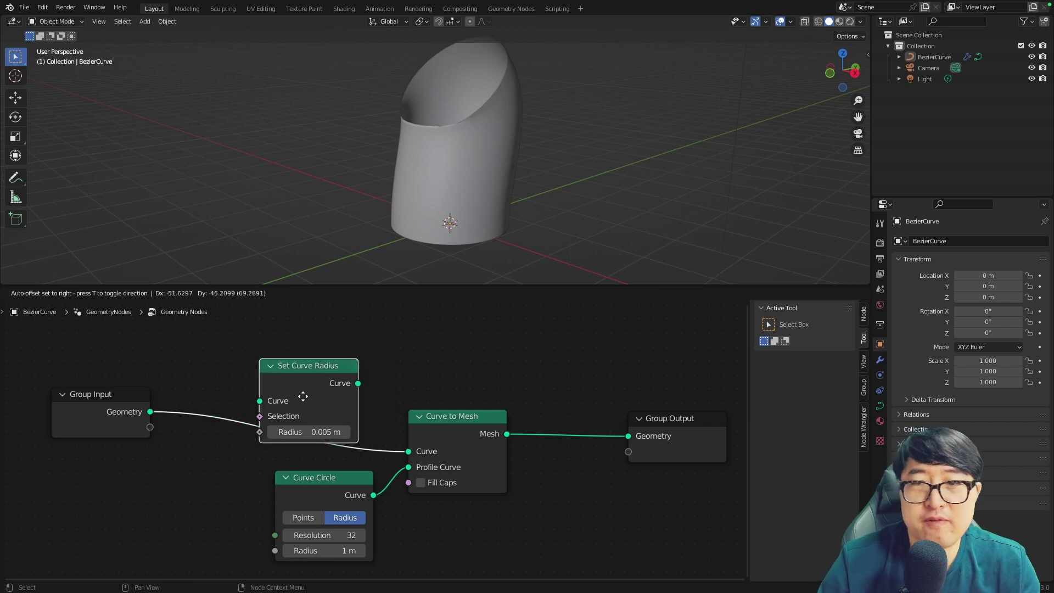
pyautogui.click(293, 414)
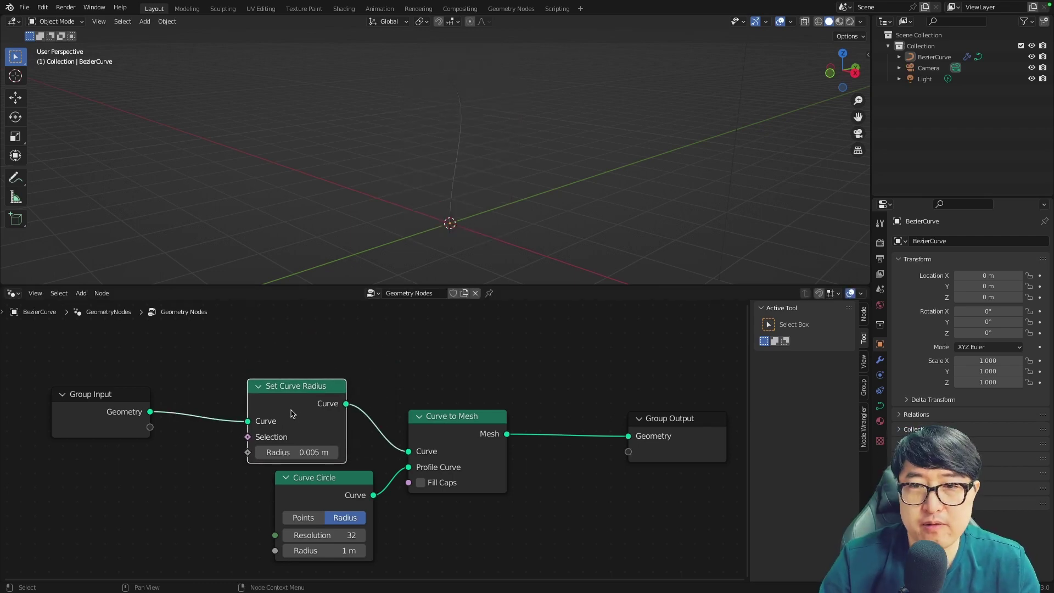
pyautogui.moveTo(136, 398); pyautogui.dragTo(104, 381)
pyautogui.moveTo(297, 386); pyautogui.dragTo(254, 379)
pyautogui.moveTo(329, 478); pyautogui.dragTo(350, 510)
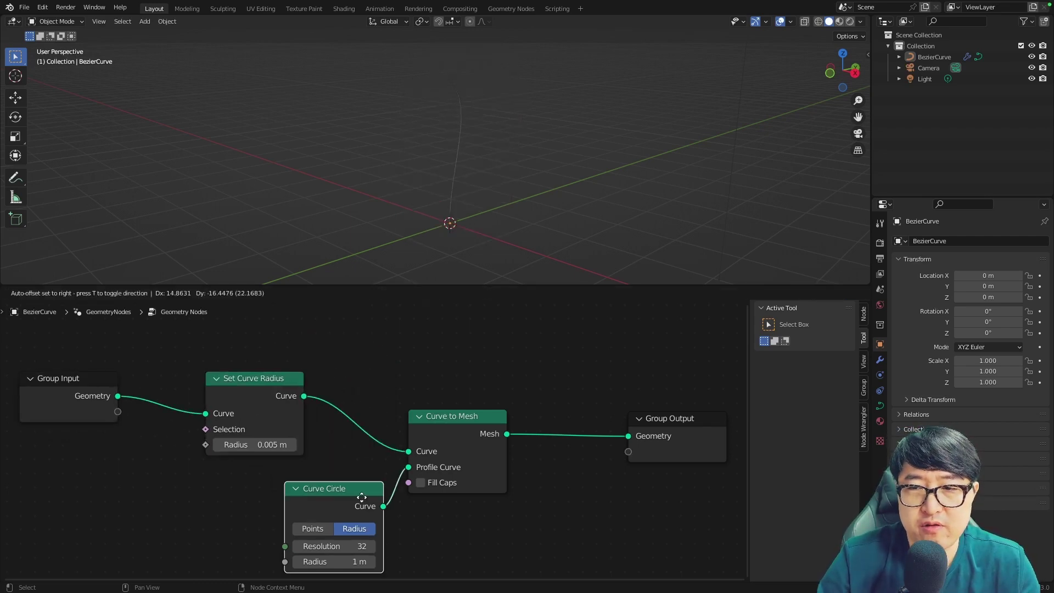
pyautogui.moveTo(297, 407); pyautogui.dragTo(347, 411)
pyautogui.moveTo(440, 231); pyautogui.dragTo(461, 222, button='middle')
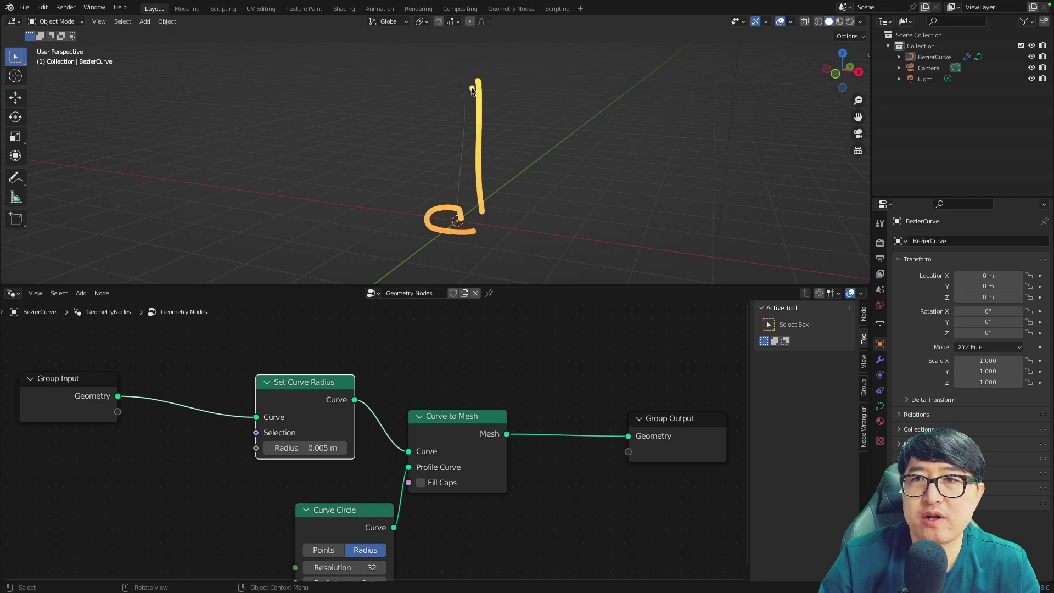
# - Add a Spline Parameter node and link its Factor to the curve Radius to taper the tube
pyautogui.moveTo(472, 91); pyautogui.dragTo(496, 92)
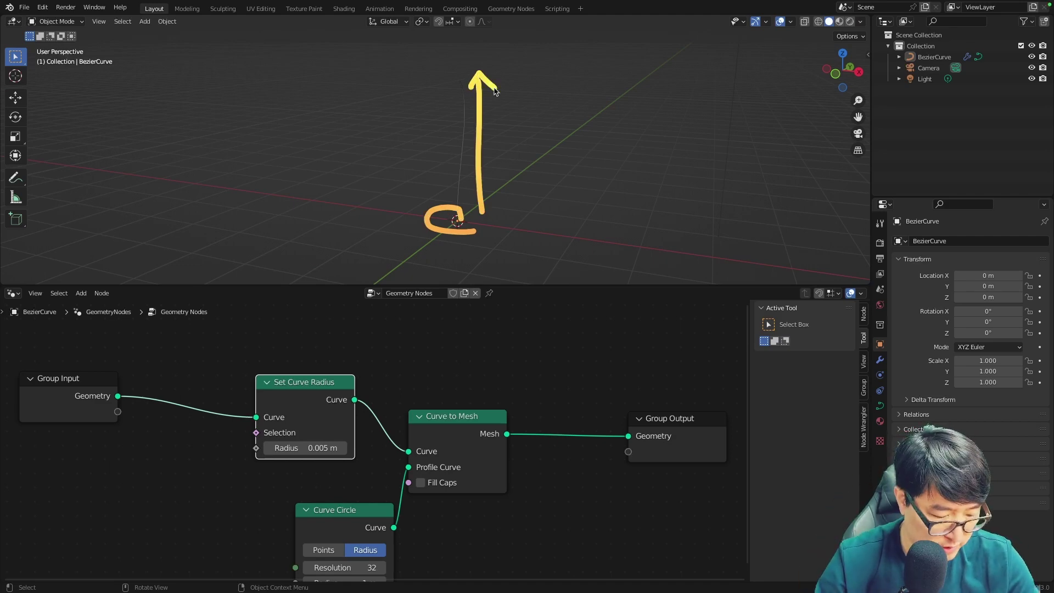
pyautogui.hotkey('shift', 'a')
pyautogui.write('spline')
pyautogui.press('Return')
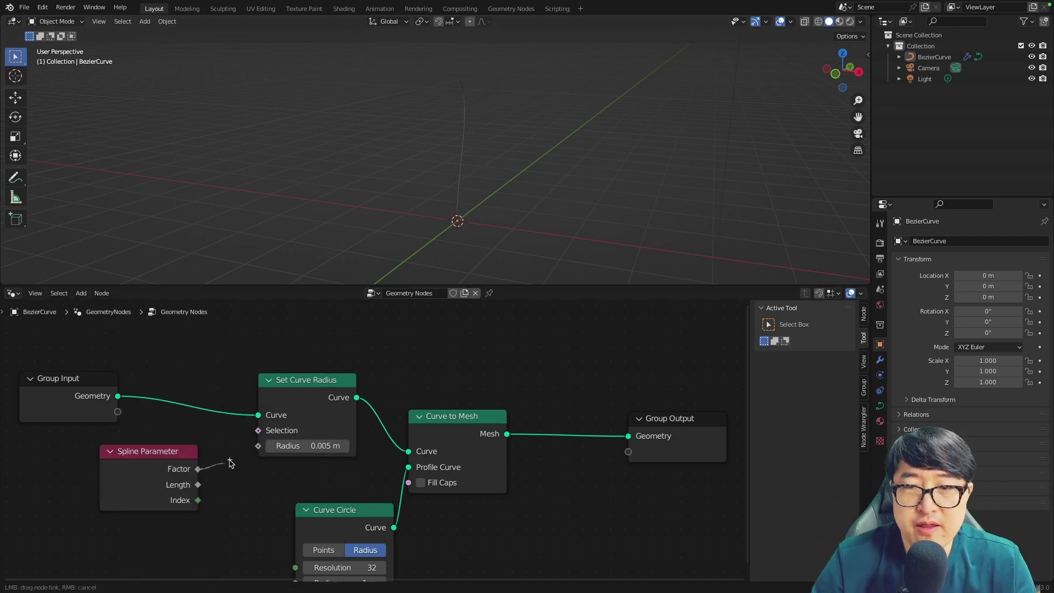
pyautogui.moveTo(254, 451); pyautogui.dragTo(257, 446)
pyautogui.moveTo(457, 287); pyautogui.dragTo(464, 237, button='middle')
pyautogui.moveTo(379, 220); pyautogui.dragTo(424, 224, button='middle')
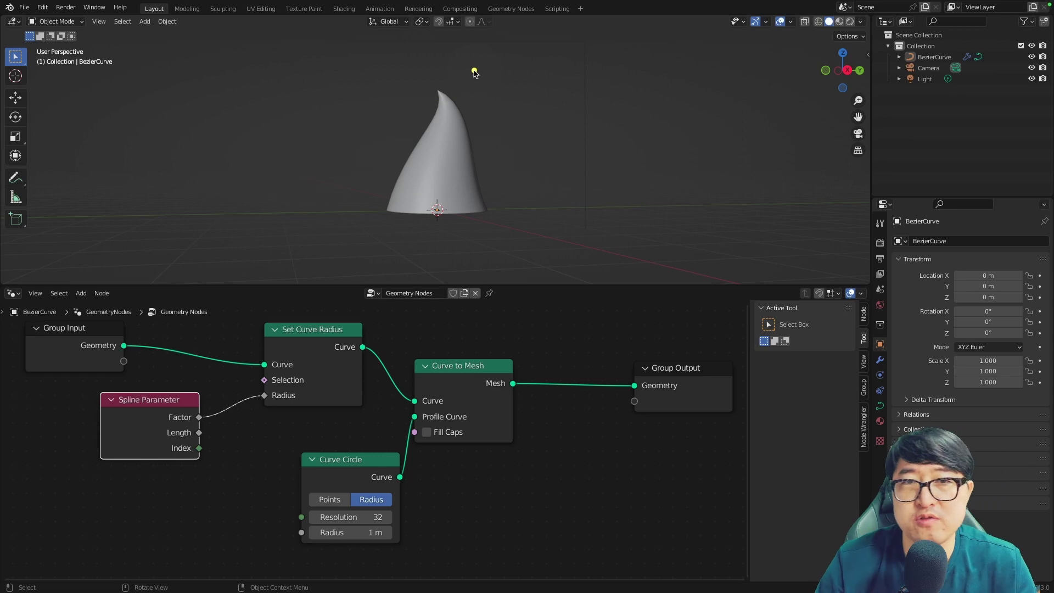
# - In Edit Mode, front view, draw a new curved stem shape upward
pyautogui.press('Tab')
pyautogui.press('KP_1')
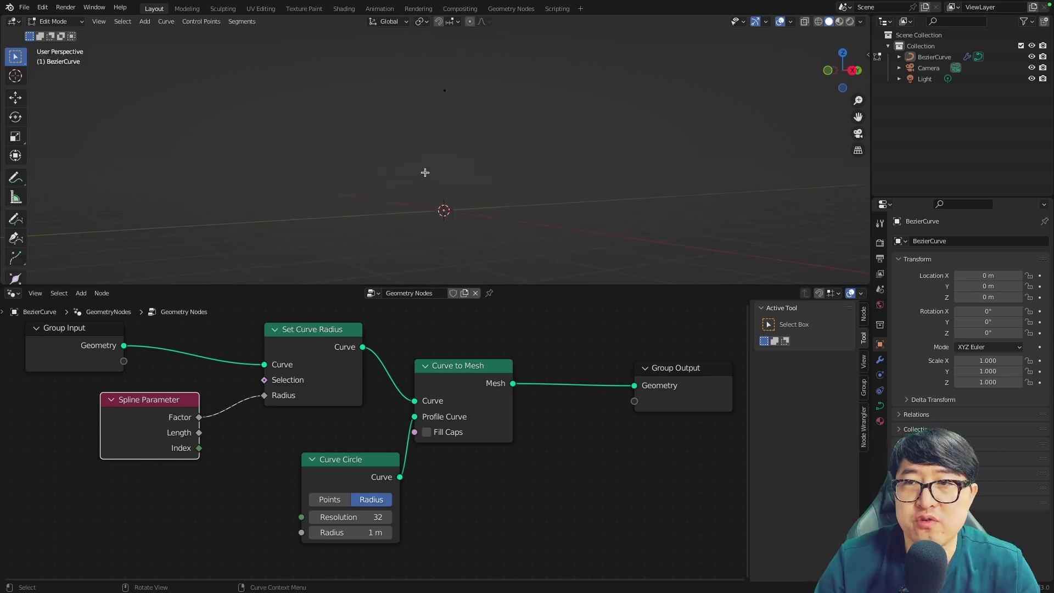
pyautogui.hotkey('shift', 'space')
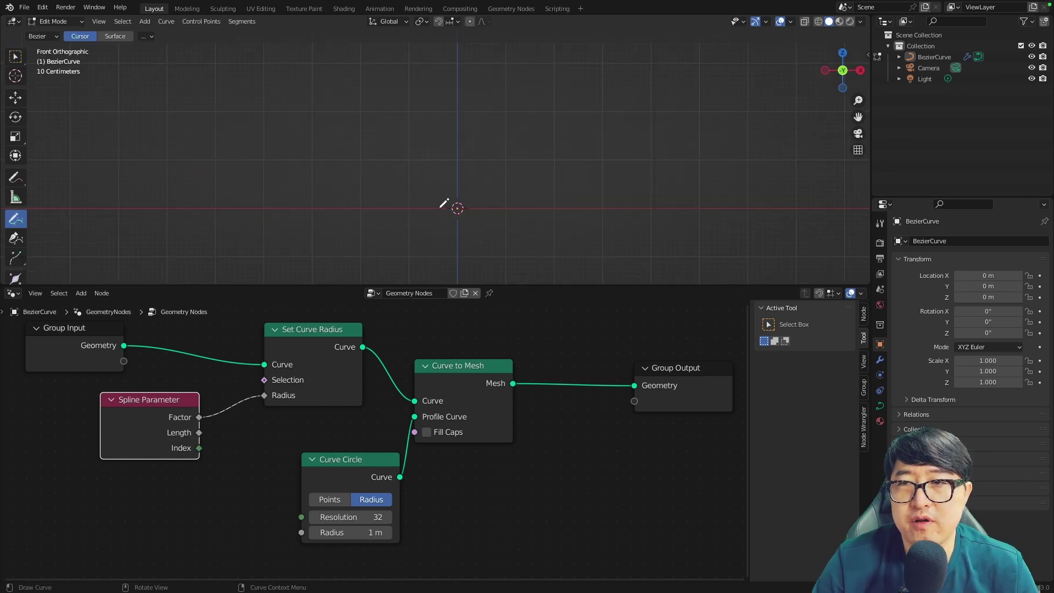
pyautogui.moveTo(489, 55); pyautogui.dragTo(490, 55)
# - Rotate the top control point and scale the middle one into a horn-like bend
pyautogui.press('w')
pyautogui.press('r')
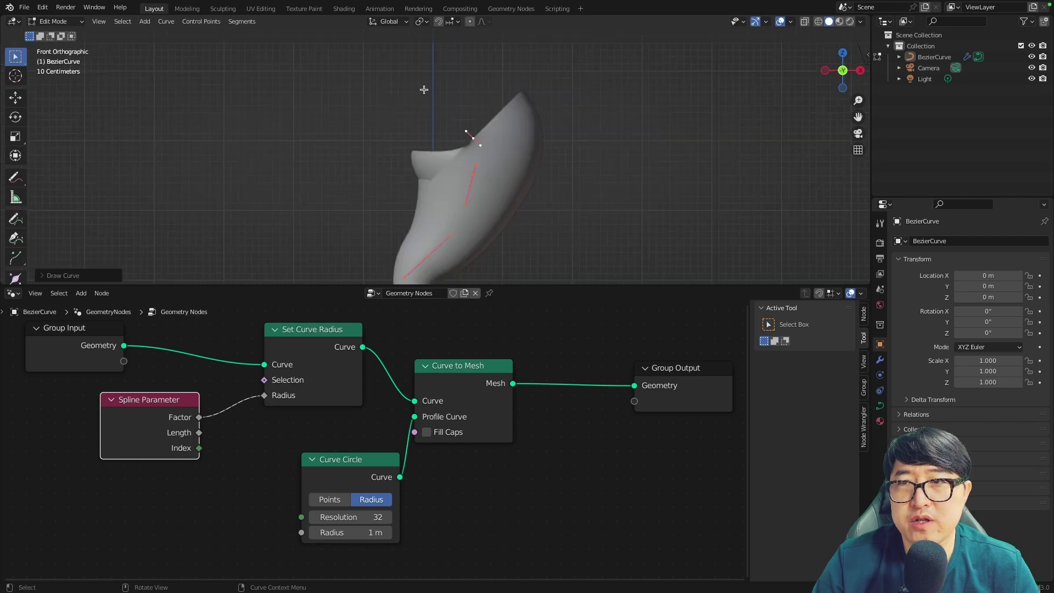
pyautogui.click(532, 152)
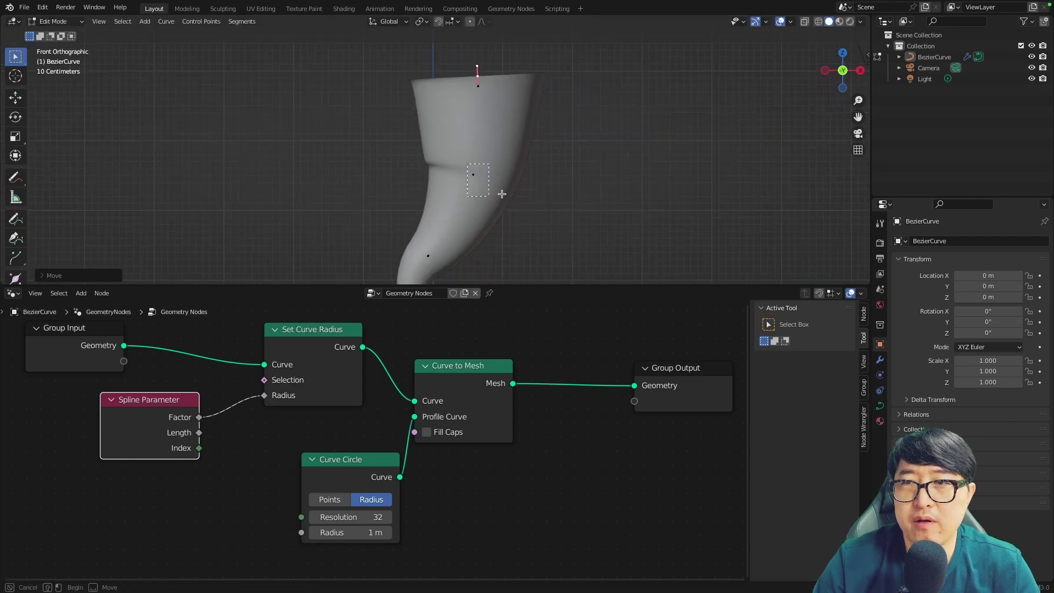
pyautogui.click(474, 175)
pyautogui.press('s')
pyautogui.click(544, 156)
pyautogui.press('Tab')
pyautogui.moveTo(543, 156); pyautogui.dragTo(495, 165, button='middle')
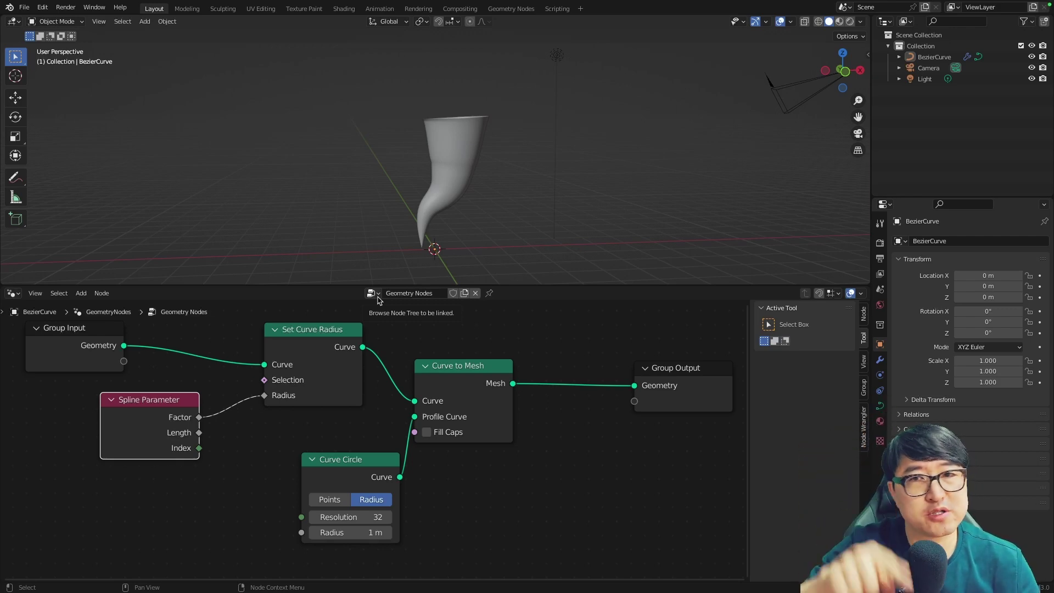
pyautogui.moveTo(406, 277); pyautogui.dragTo(435, 259, button='middle')
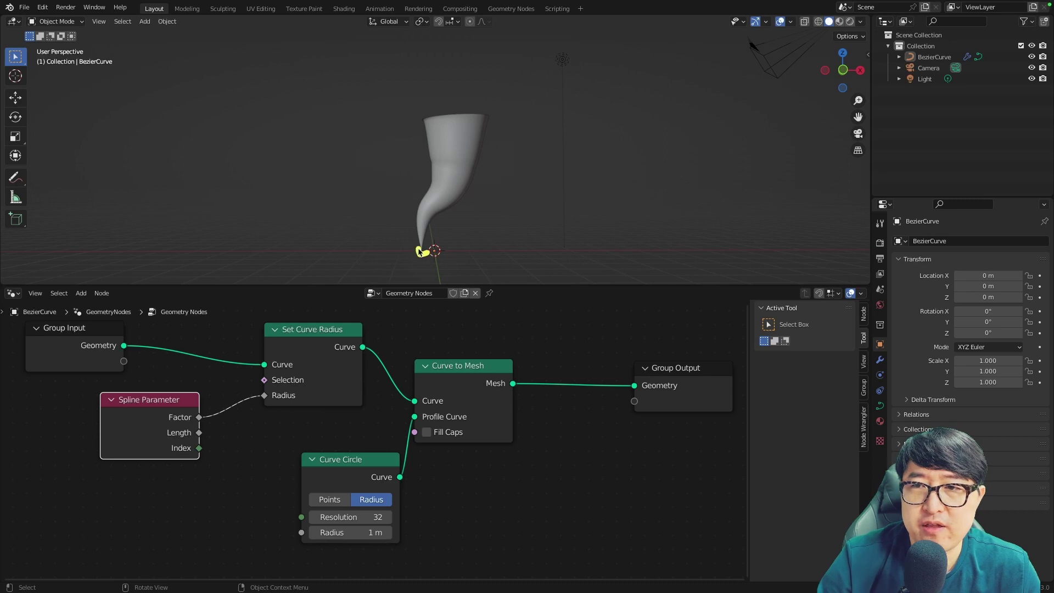
pyautogui.click(460, 245)
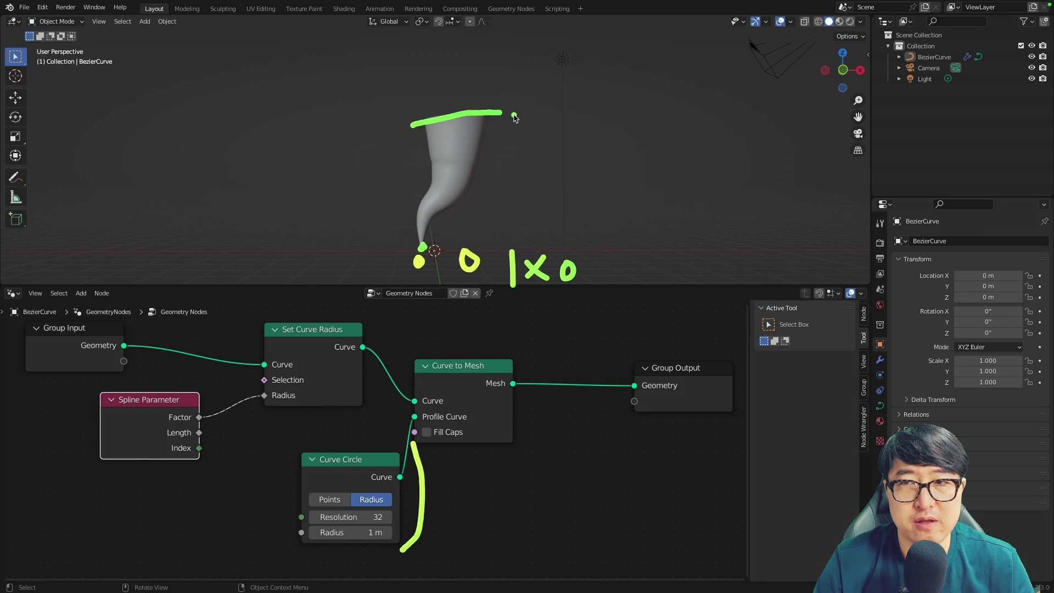
pyautogui.moveTo(524, 95); pyautogui.dragTo(543, 114)
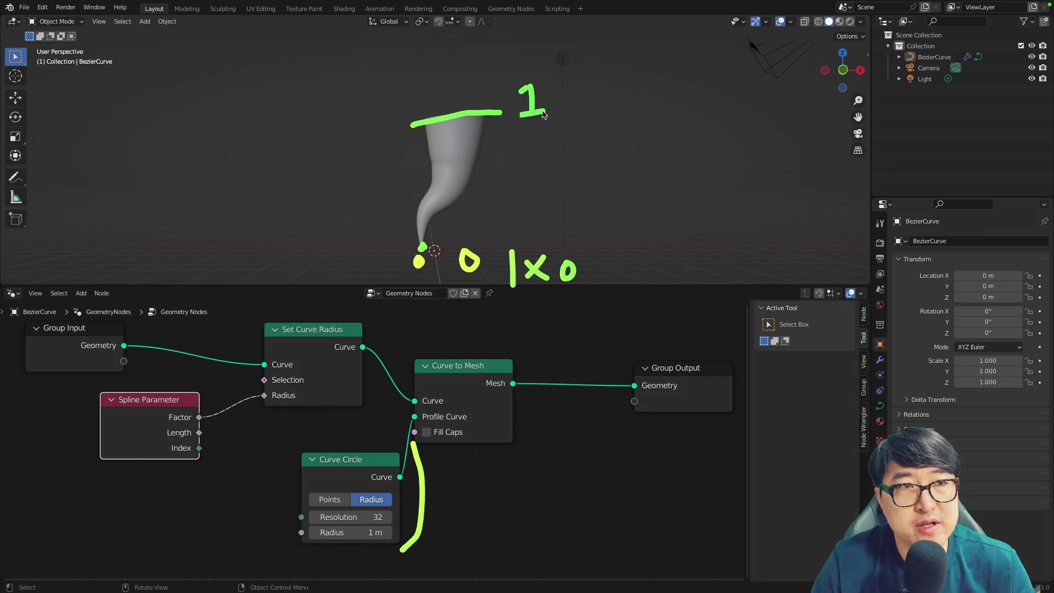
pyautogui.click(557, 109)
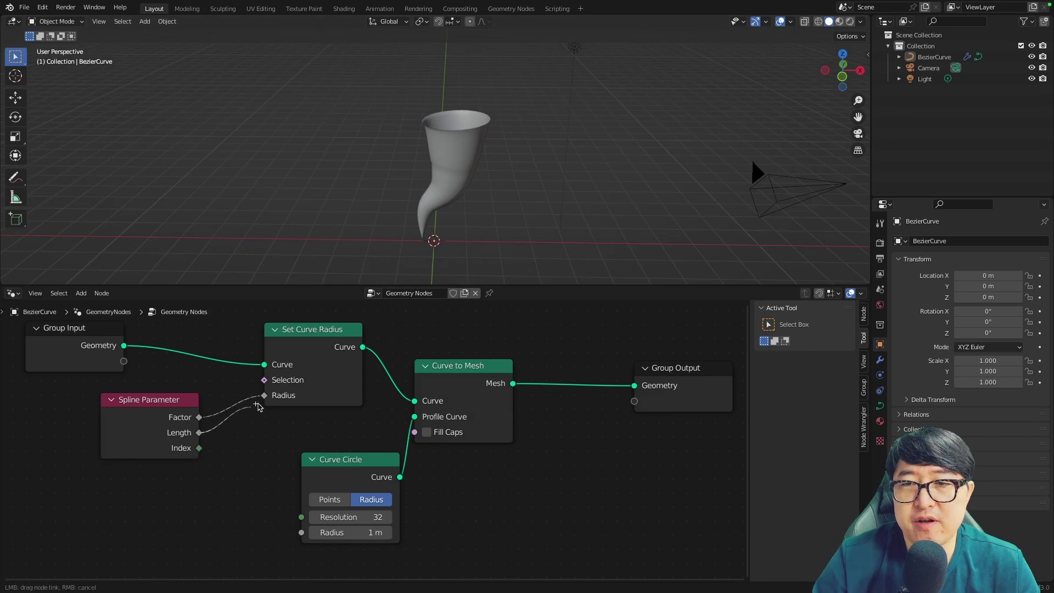
pyautogui.moveTo(199, 433); pyautogui.dragTo(264, 395)
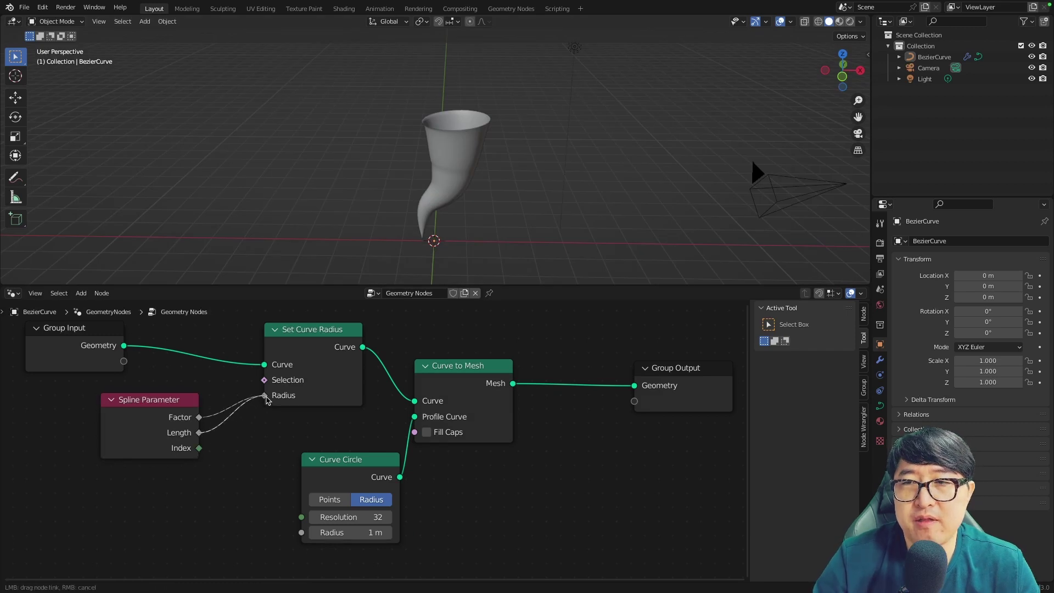
pyautogui.moveTo(467, 236); pyautogui.dragTo(499, 211, button='middle')
# - Insert a ColorRamp between Spline Parameter Factor and Set Curve Radius
pyautogui.moveTo(199, 417); pyautogui.dragTo(264, 396)
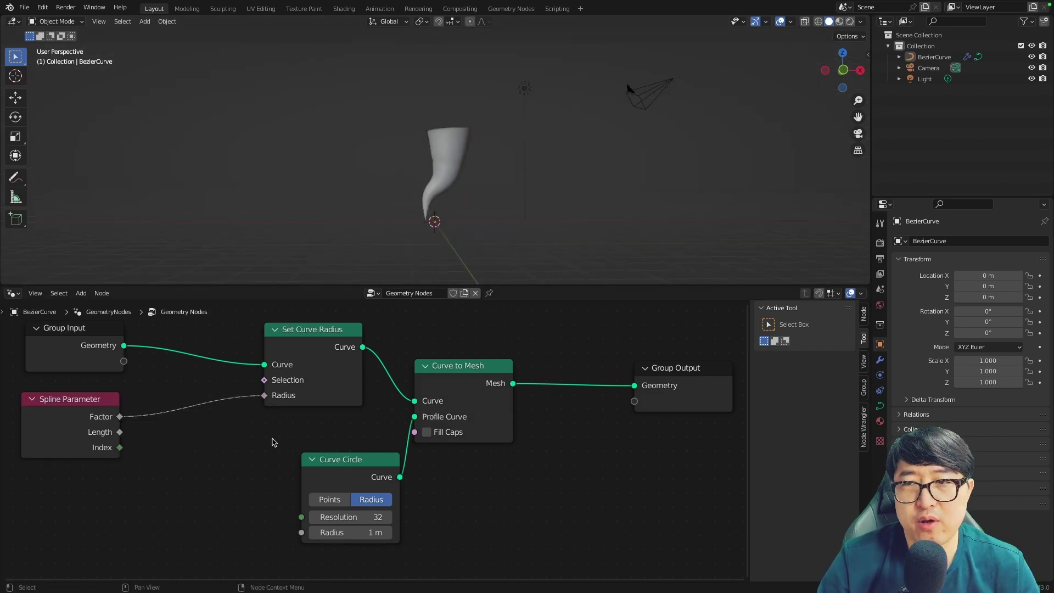
pyautogui.moveTo(273, 440); pyautogui.dragTo(347, 438, button='middle')
pyautogui.moveTo(198, 358); pyautogui.dragTo(201, 356)
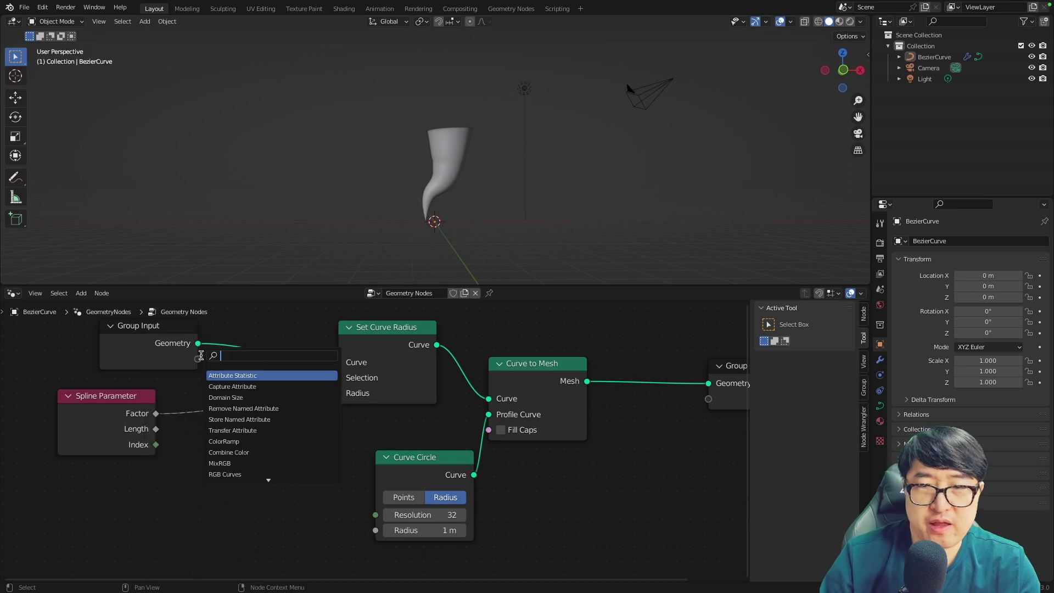
pyautogui.write('color')
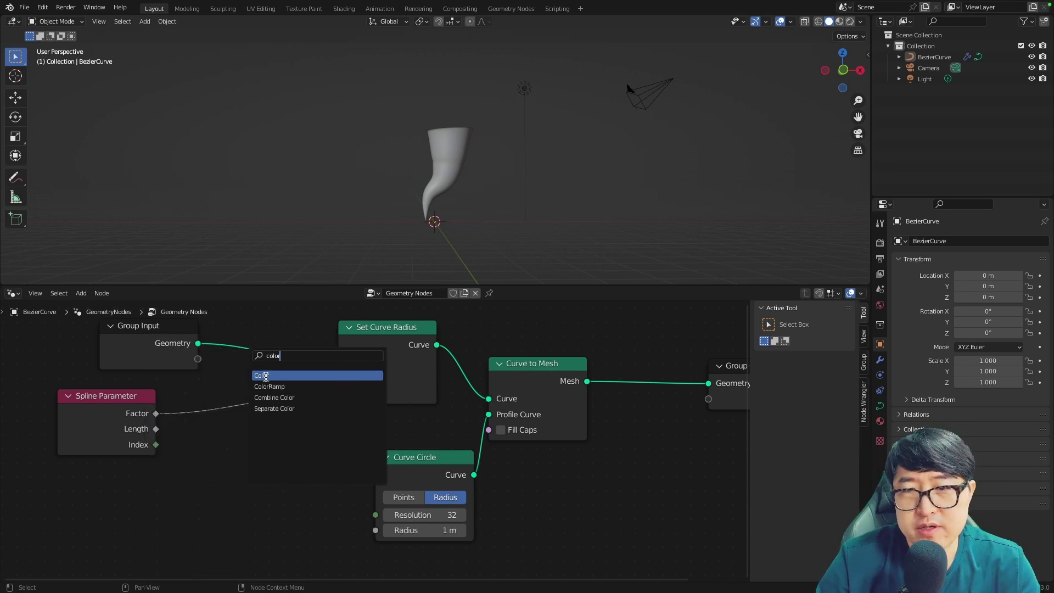
pyautogui.press('Return')
pyautogui.click(239, 424)
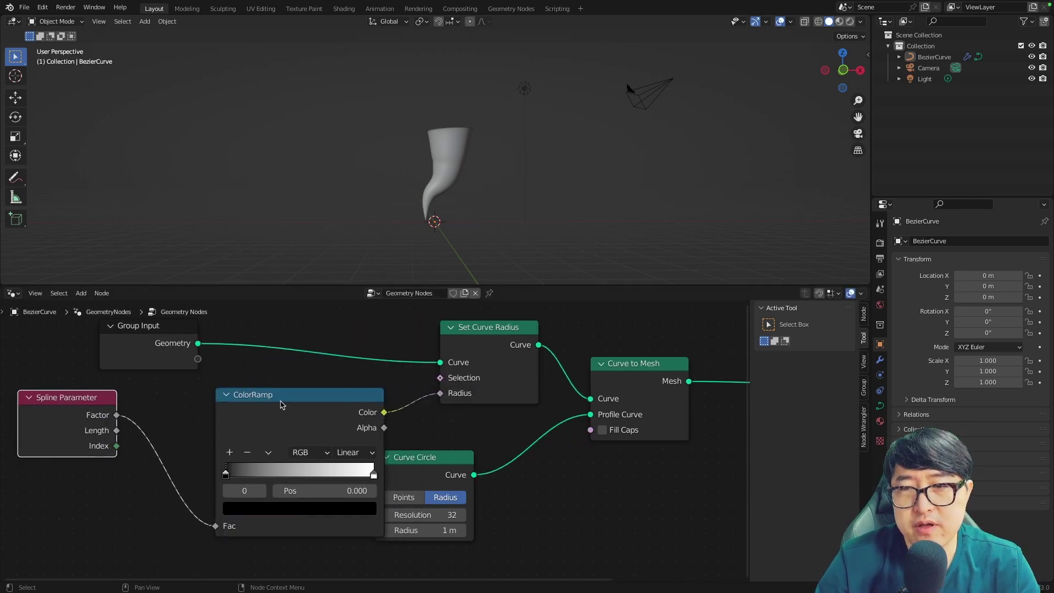
# - Flip the ColorRamp so the tube tapers from wide base to thin top
pyautogui.click(373, 473)
pyautogui.moveTo(373, 473); pyautogui.dragTo(258, 476)
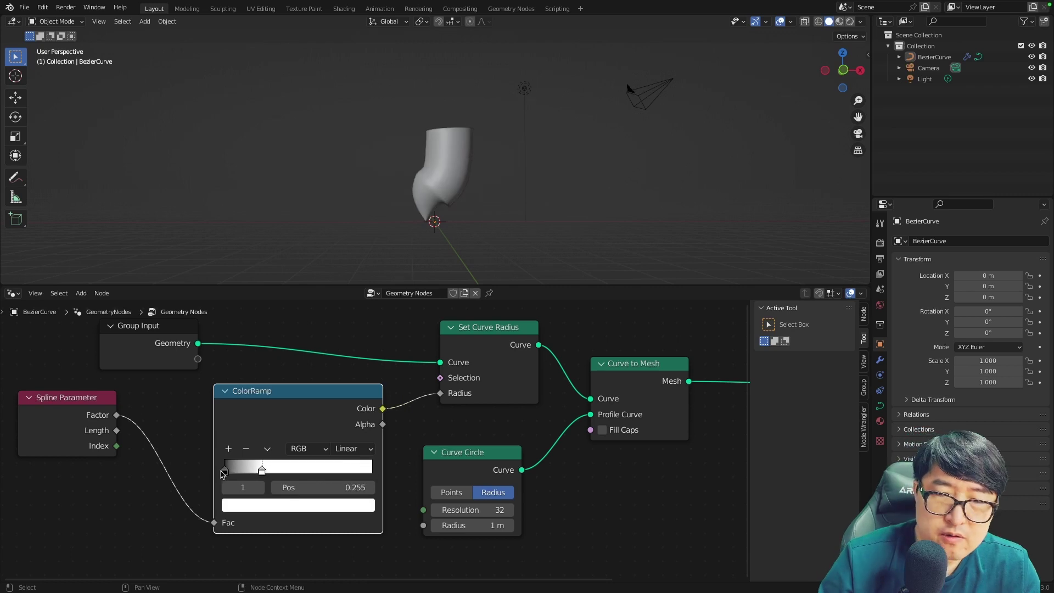
pyautogui.hotkey('ctrl', 'z')
pyautogui.hotkey('ctrl', 'z')
pyautogui.hotkey('ctrl', 'shift', 'z')
pyautogui.hotkey('ctrl', 'shift', 'z')
pyautogui.hotkey('ctrl', 'z')
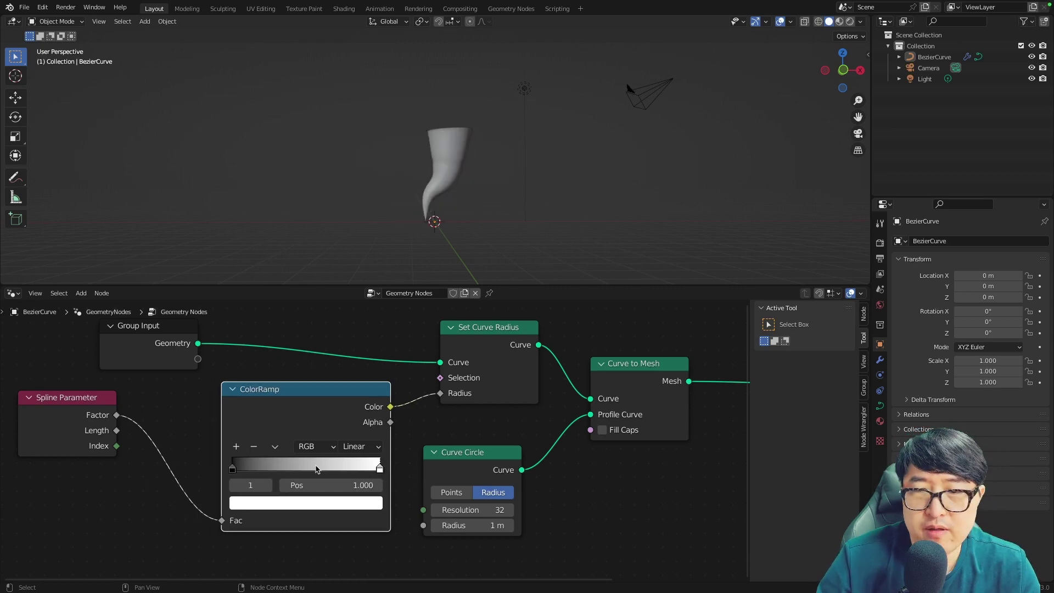
pyautogui.click(274, 447)
pyautogui.click(315, 462)
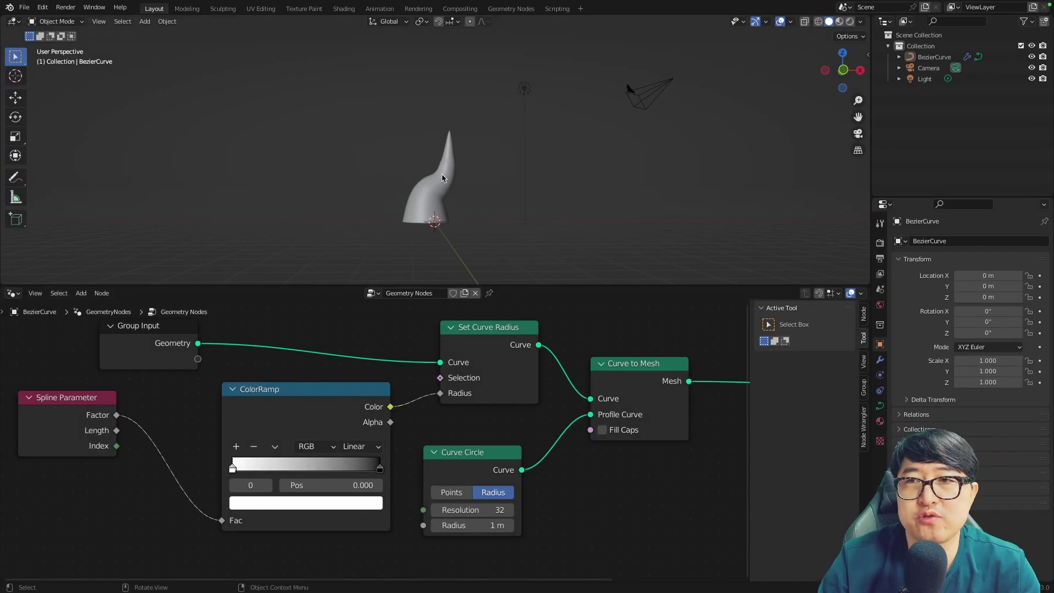
pyautogui.scroll(1, 443, 177)
# - Try selecting and adjusting the trunk curve's middle points in Edit Mode, then deselect them
pyautogui.press('Tab')
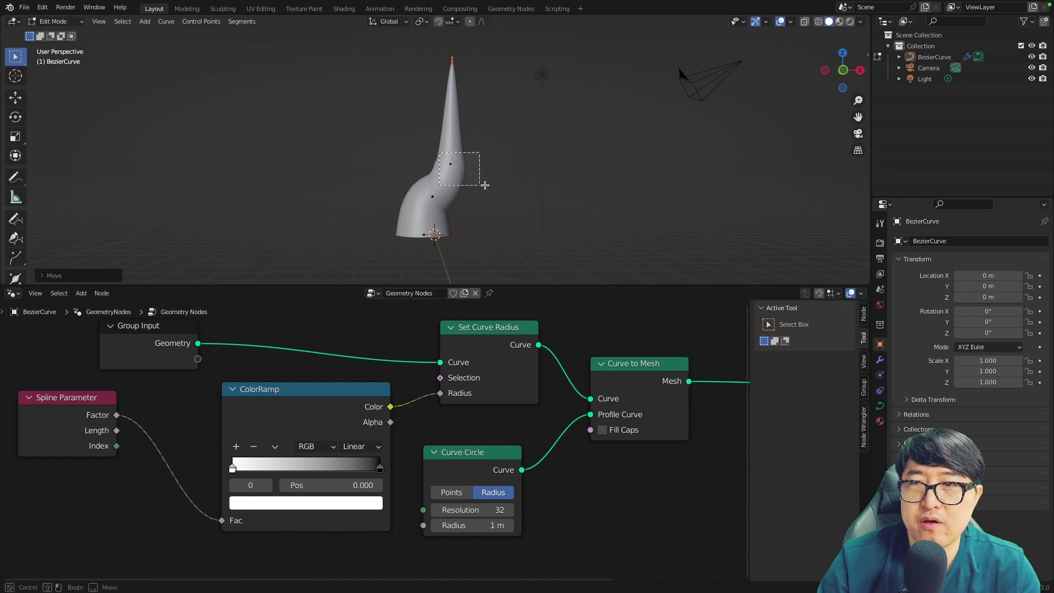
pyautogui.press('r')
pyautogui.click(467, 205)
pyautogui.moveTo(483, 160); pyautogui.dragTo(498, 123, button='middle')
pyautogui.click(488, 127)
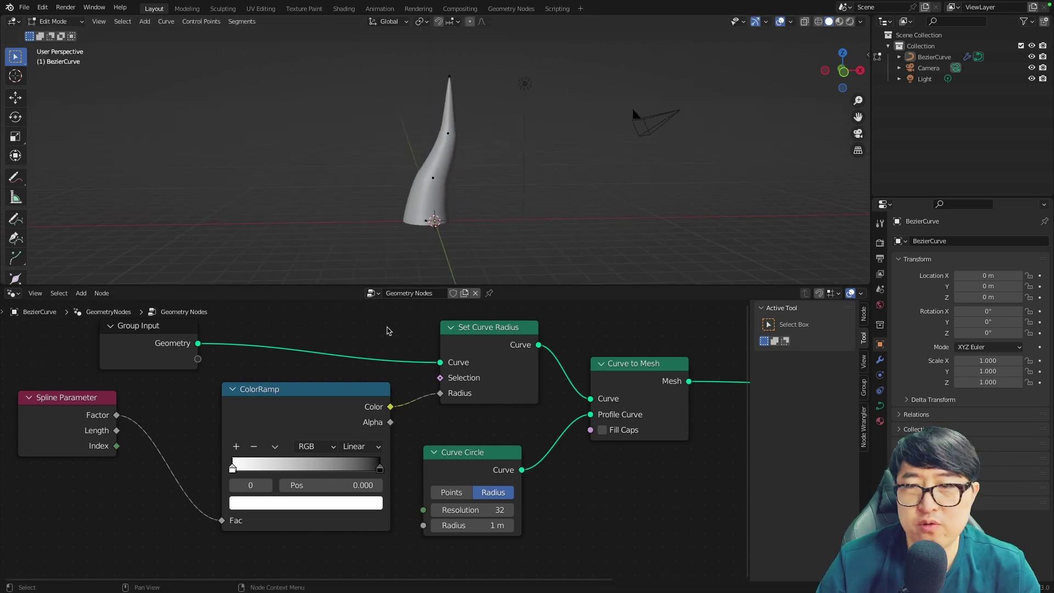
# - Lighten the ramp's black stop to grey for a non-zero top, and enable Fill Caps
pyautogui.moveTo(339, 422); pyautogui.dragTo(320, 420)
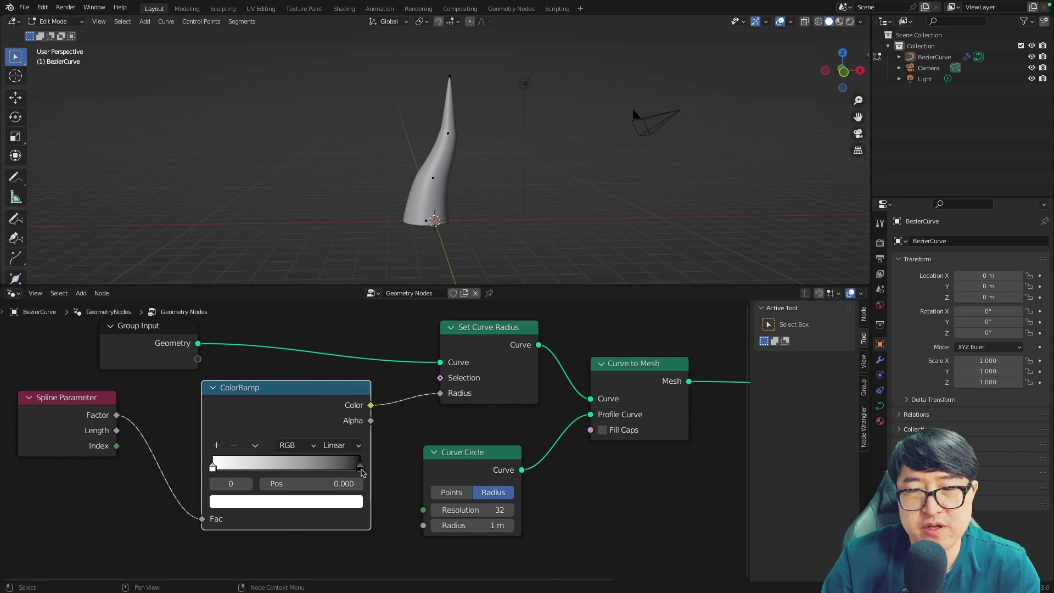
pyautogui.click(309, 468)
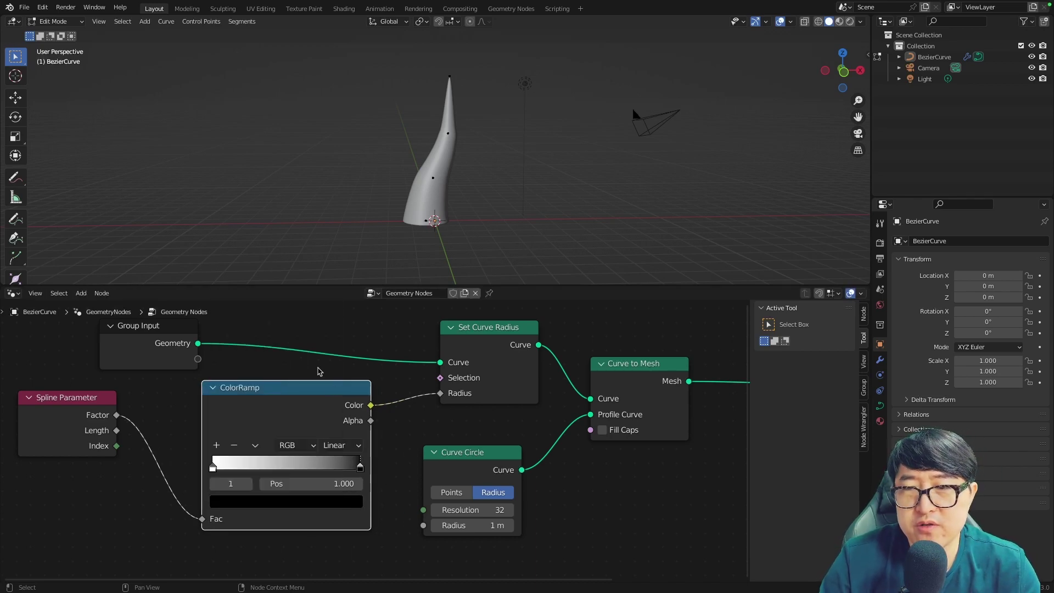
pyautogui.click(297, 504)
pyautogui.moveTo(331, 402); pyautogui.dragTo(331, 333)
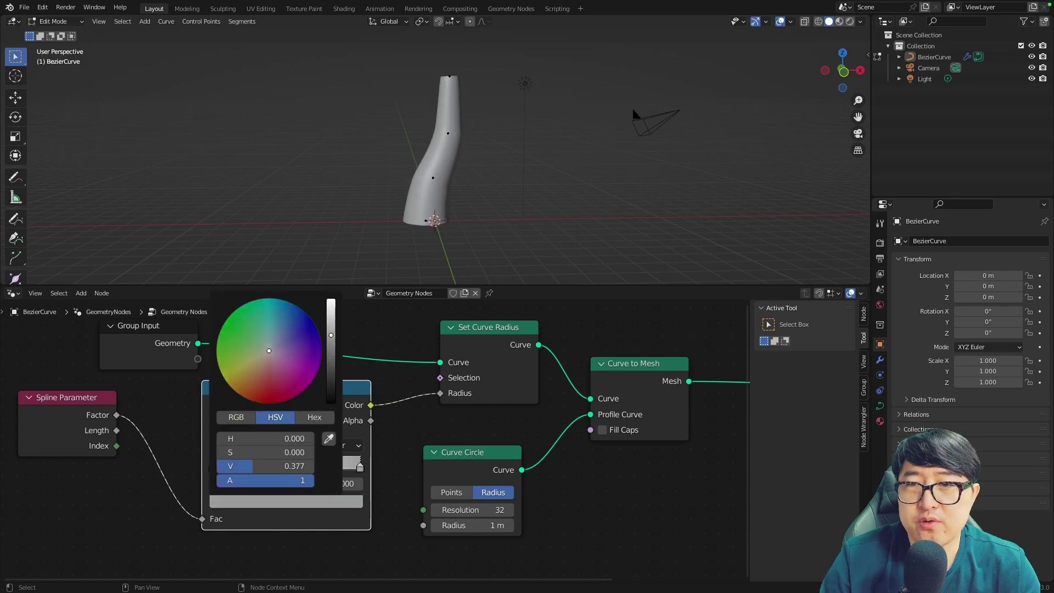
pyautogui.moveTo(516, 164); pyautogui.dragTo(524, 199, button='middle')
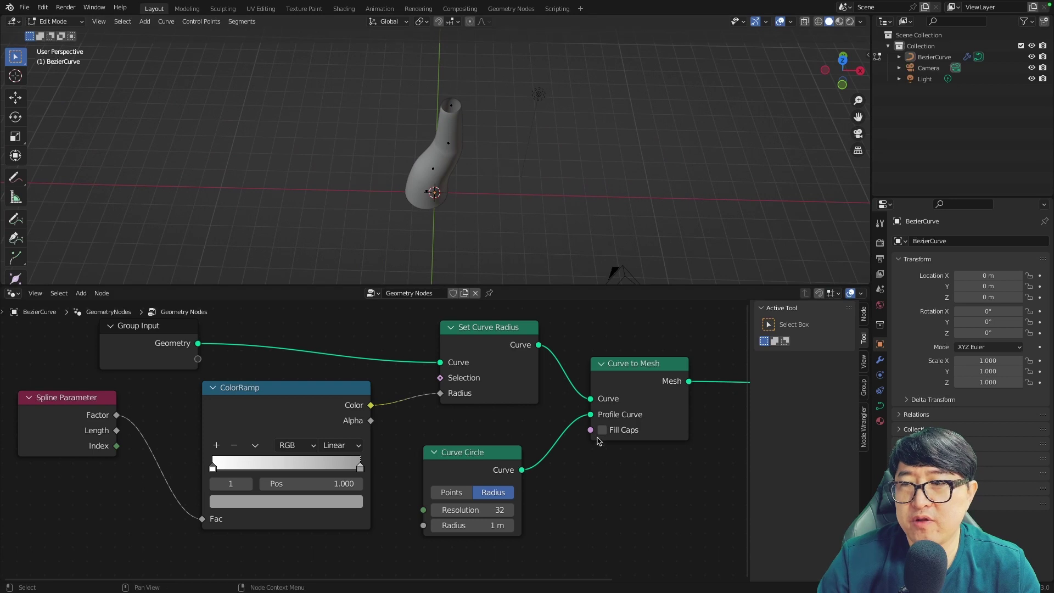
pyautogui.click(603, 430)
# - Tidy the ColorRamp, Curve Circle, Set Curve Radius and Group Output nodes
pyautogui.moveTo(490, 238); pyautogui.dragTo(495, 207, button='middle')
pyautogui.scroll(-2, 375, 412)
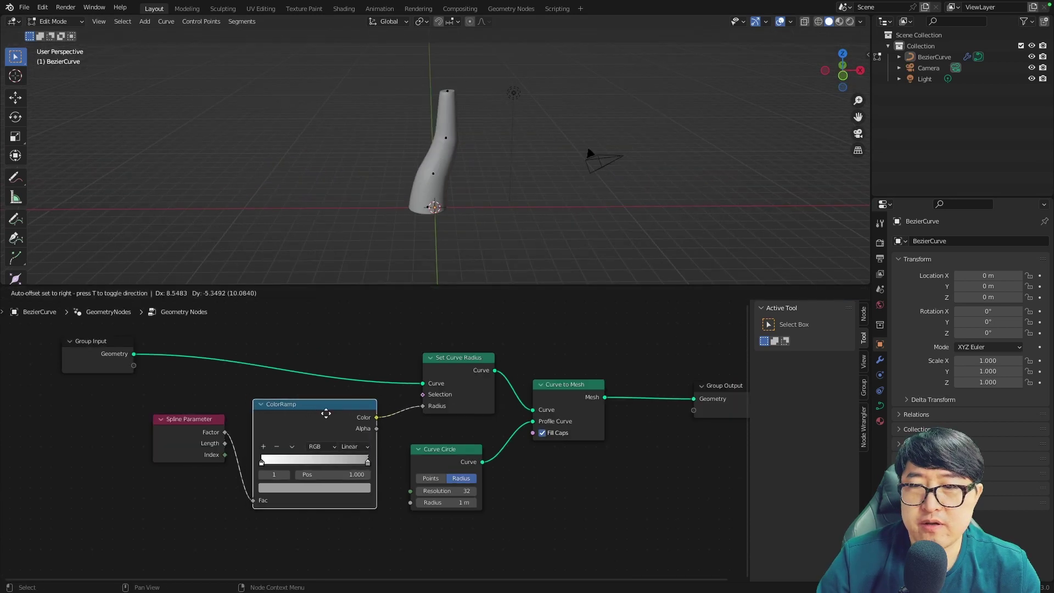
pyautogui.moveTo(328, 410); pyautogui.dragTo(349, 418)
pyautogui.moveTo(431, 450); pyautogui.dragTo(452, 441)
pyautogui.moveTo(461, 362); pyautogui.dragTo(463, 366)
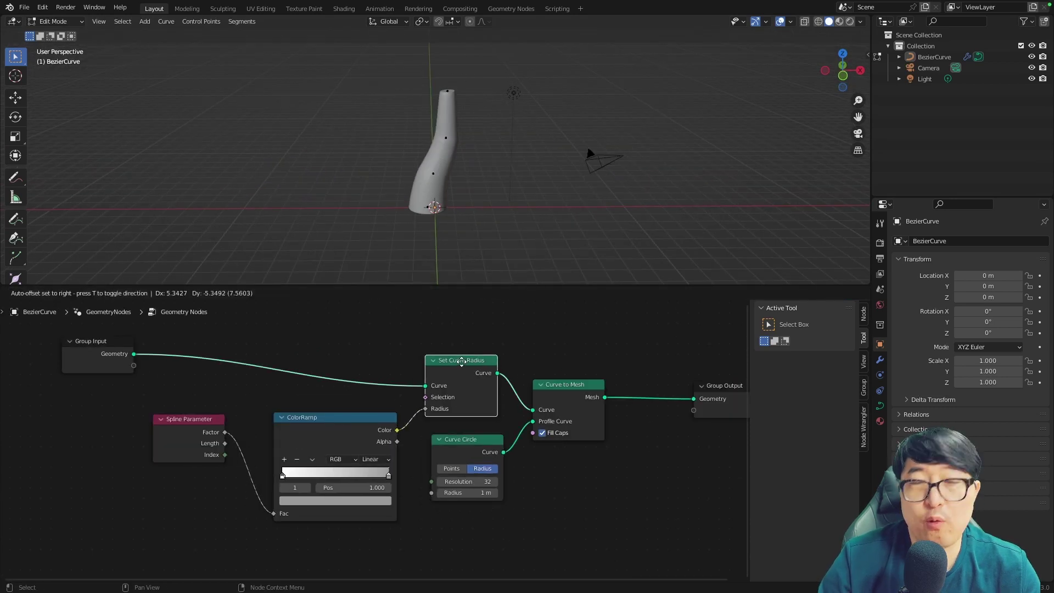
pyautogui.moveTo(549, 230); pyautogui.dragTo(486, 165, button='middle')
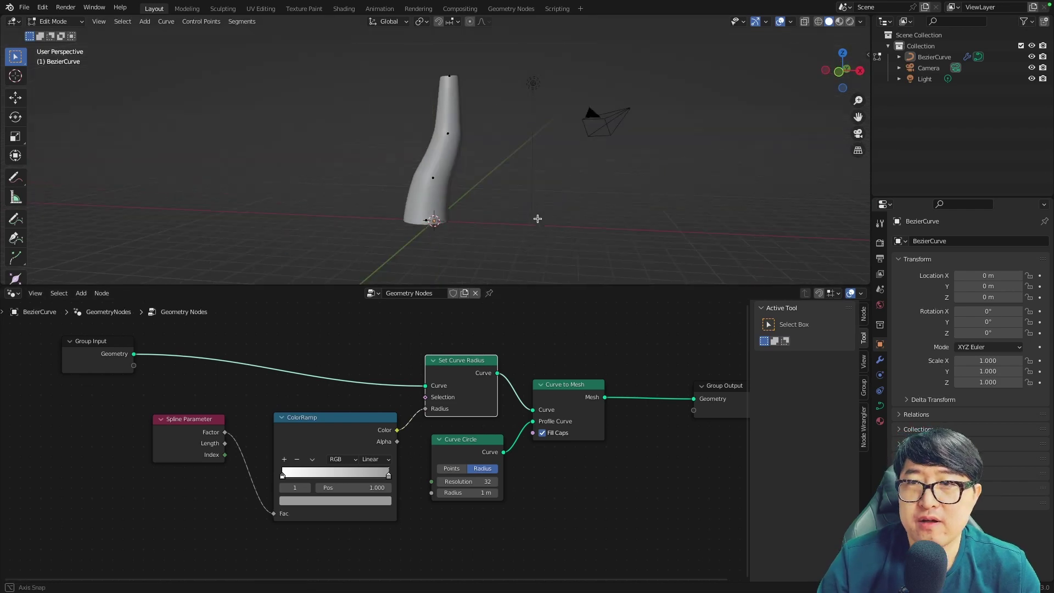
pyautogui.moveTo(588, 407)
pyautogui.mouseDown()
pyautogui.moveTo(631, 405)
pyautogui.moveTo(489, 470)
pyautogui.mouseUp()
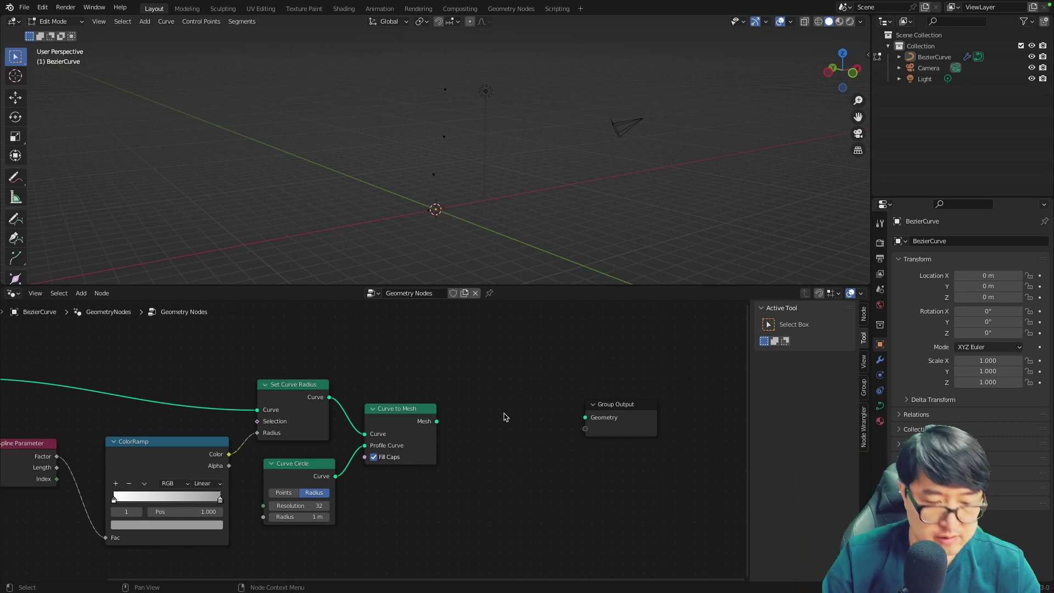
# - Add an Ico Sphere node and send its mesh to the output
pyautogui.hotkey('shift', 'a')
pyautogui.click(549, 362)
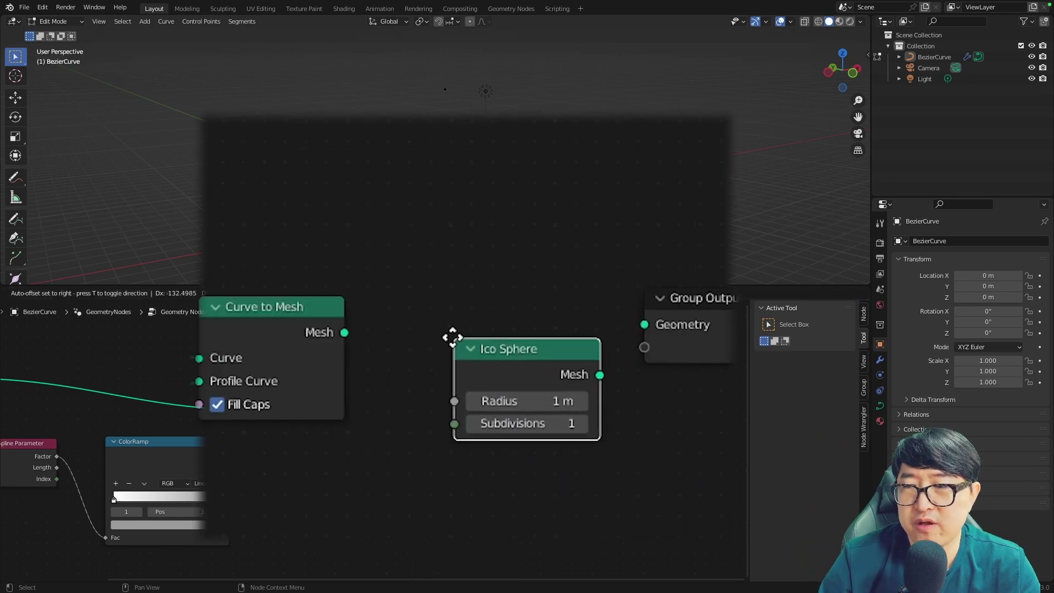
pyautogui.click(451, 336)
pyautogui.moveTo(455, 404); pyautogui.dragTo(615, 368)
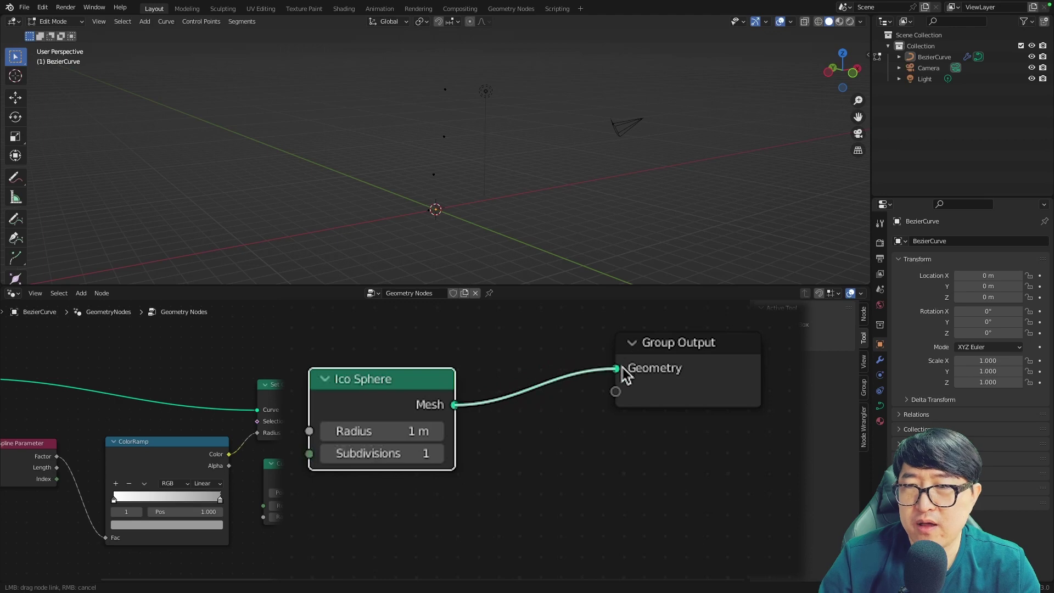
pyautogui.moveTo(505, 215); pyautogui.dragTo(576, 174, button='middle')
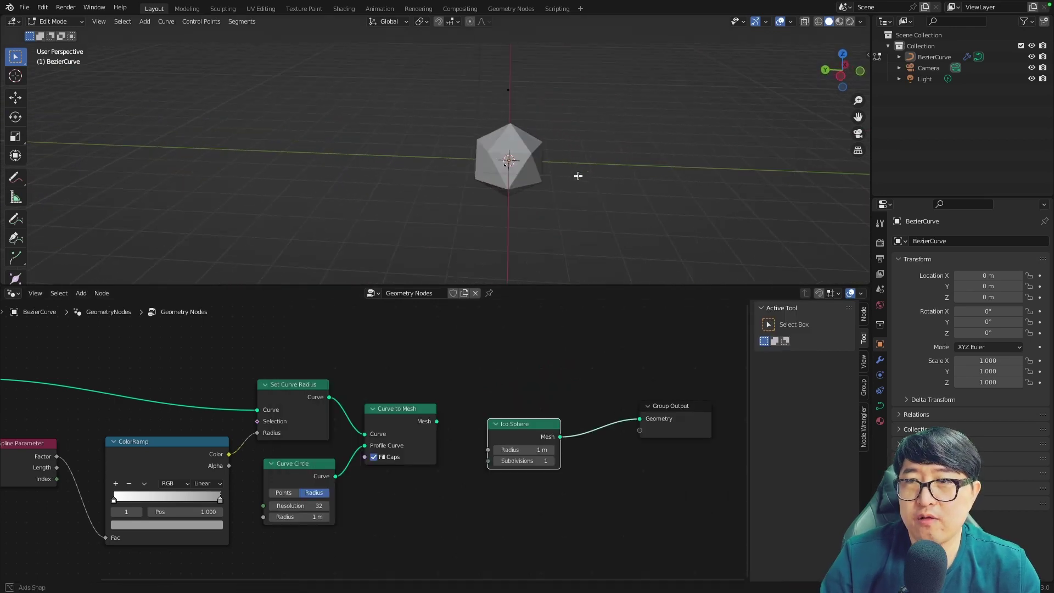
# - Insert Join Geometry before the output and join a duplicated second Ico Sphere
pyautogui.hotkey('shift', 'a')
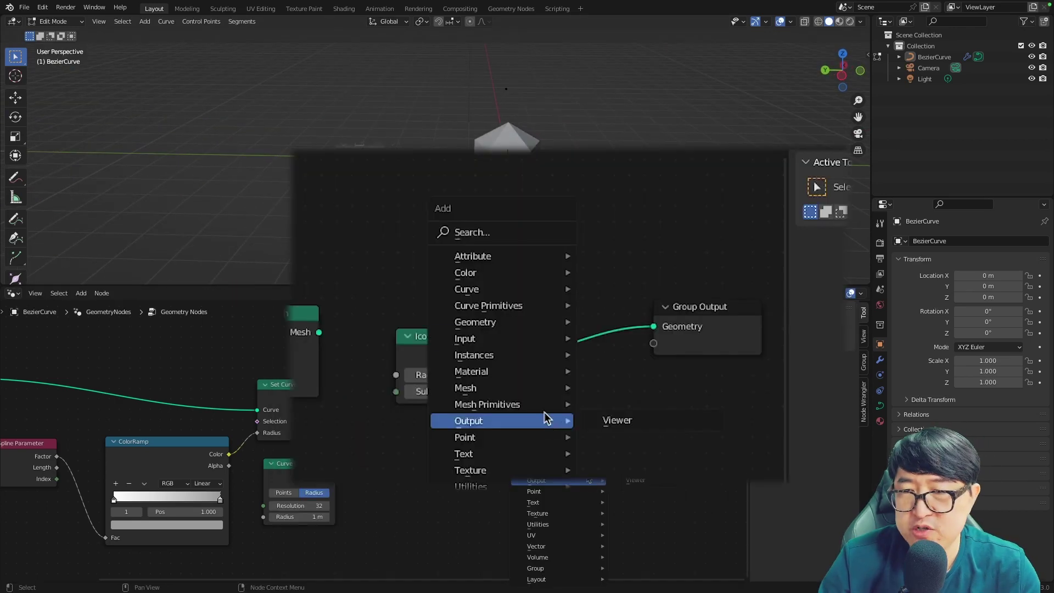
pyautogui.write('join')
pyautogui.press('Return')
pyautogui.click(642, 358)
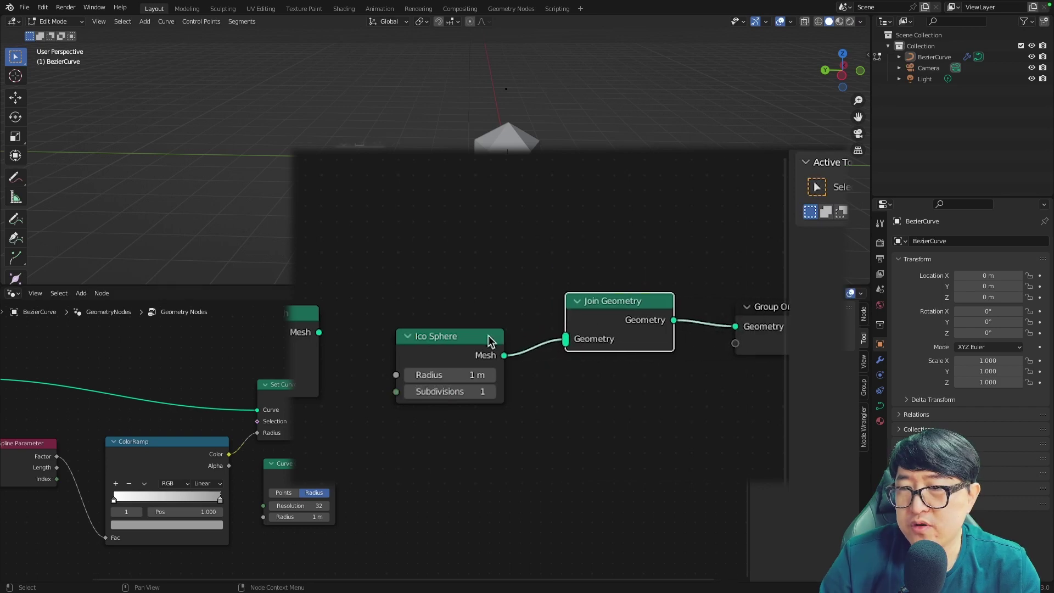
pyautogui.moveTo(491, 341); pyautogui.dragTo(438, 341)
pyautogui.hotkey('shift', 'd')
pyautogui.click(432, 240)
pyautogui.moveTo(470, 257); pyautogui.dragTo(568, 336)
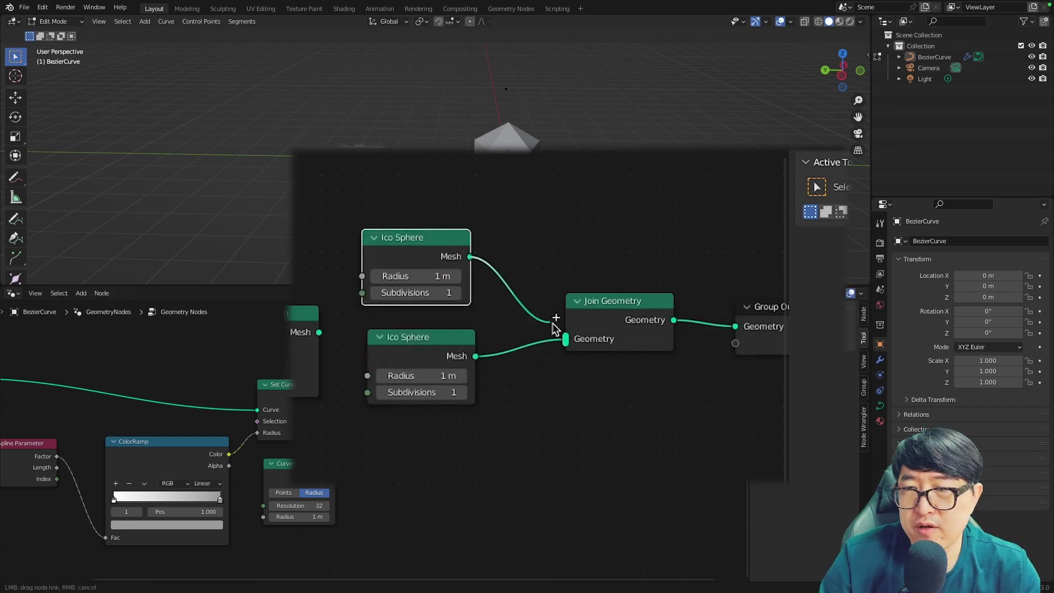
pyautogui.moveTo(510, 258); pyautogui.dragTo(492, 263, button='middle')
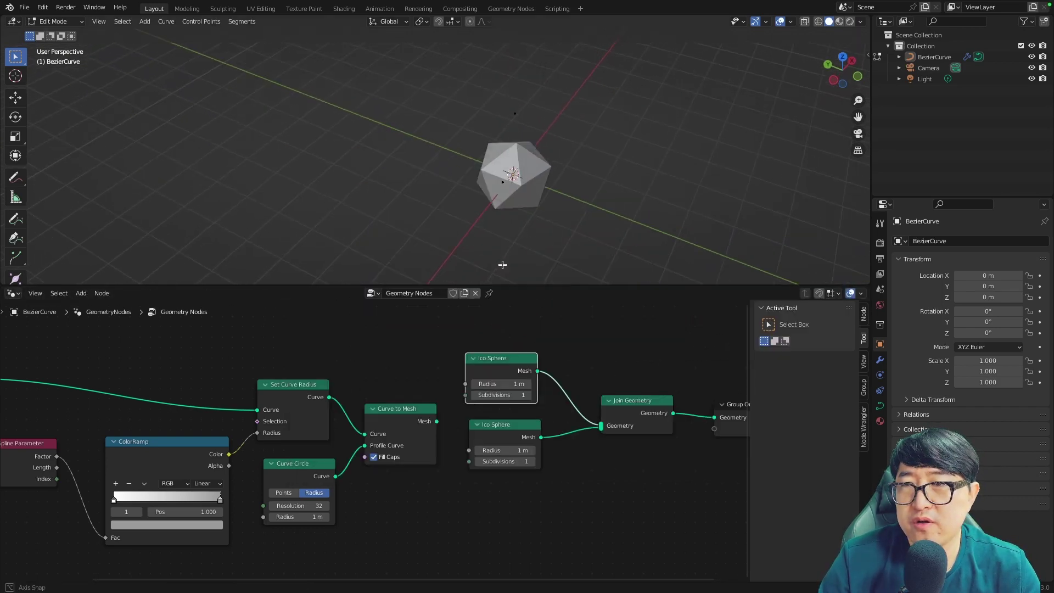
# - Add a Transform node on a sphere's link with Translation X 0.5 m
pyautogui.hotkey('shift', 'a')
pyautogui.write('tra')
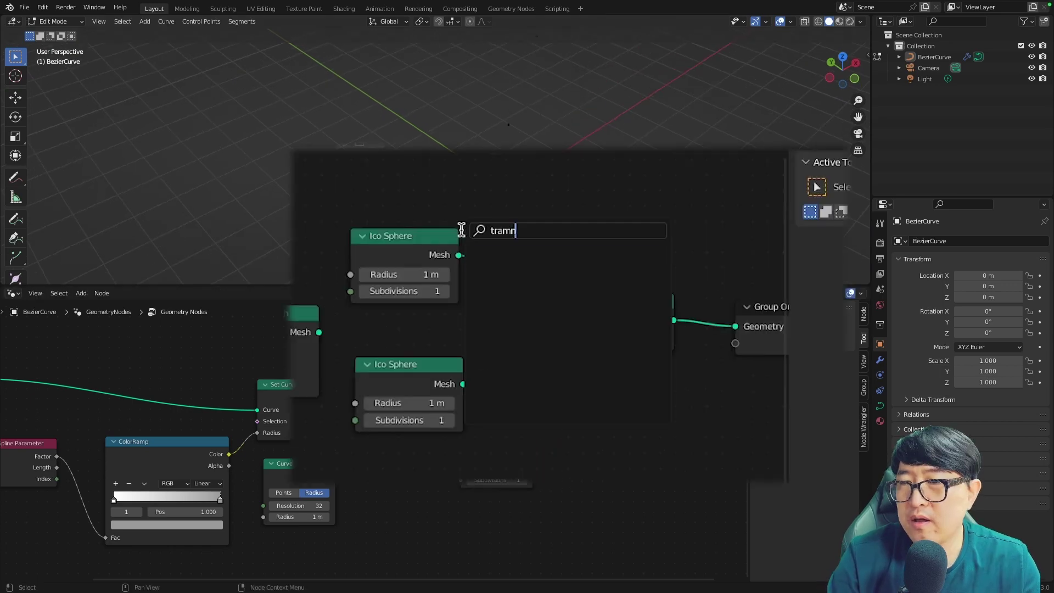
pyautogui.click(522, 261)
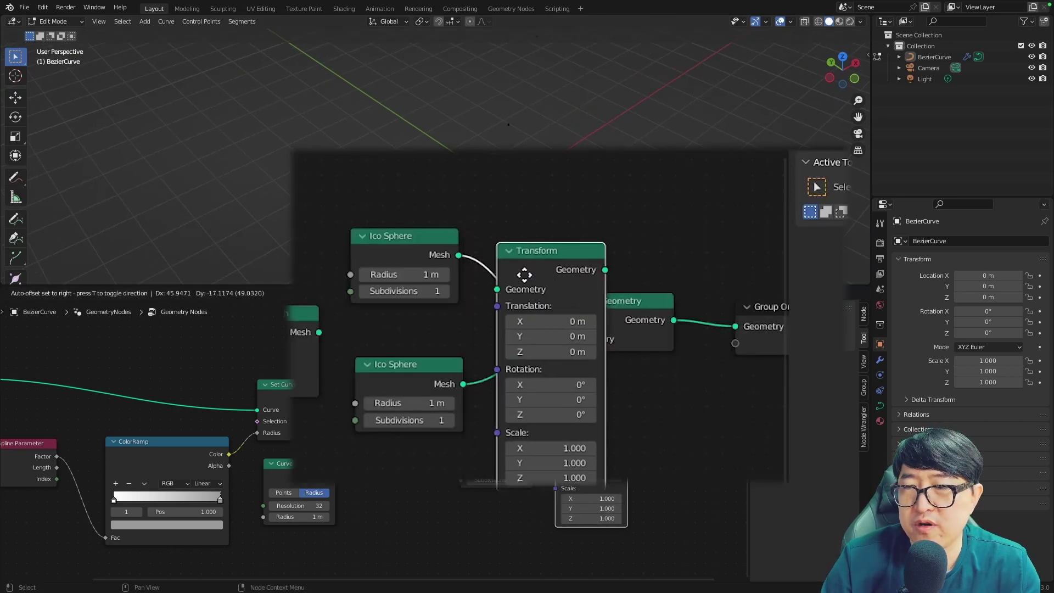
pyautogui.click(571, 357)
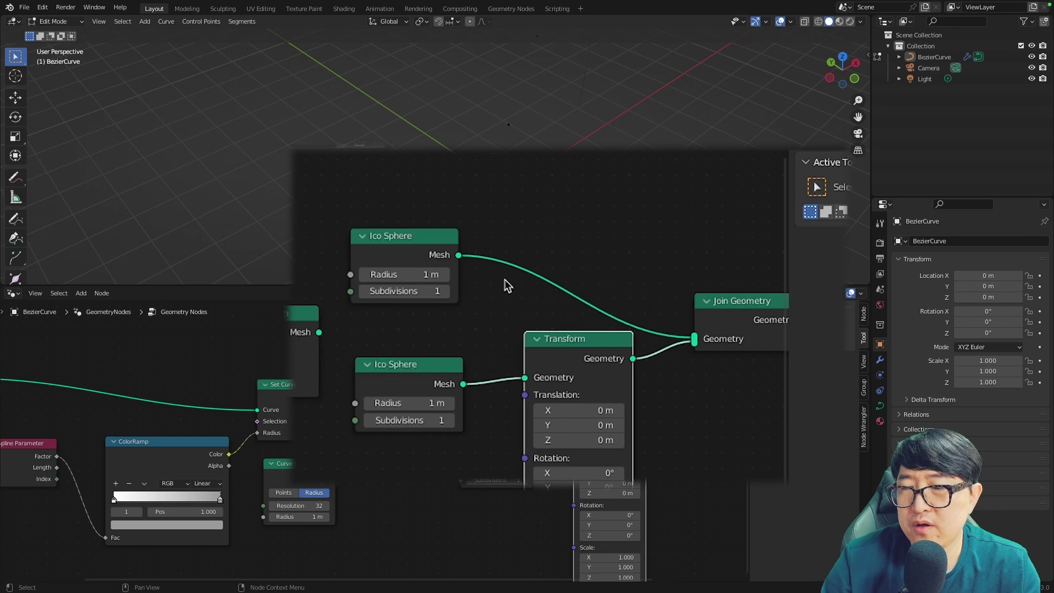
pyautogui.doubleClick(619, 473)
pyautogui.write('0.5')
pyautogui.press('Return')
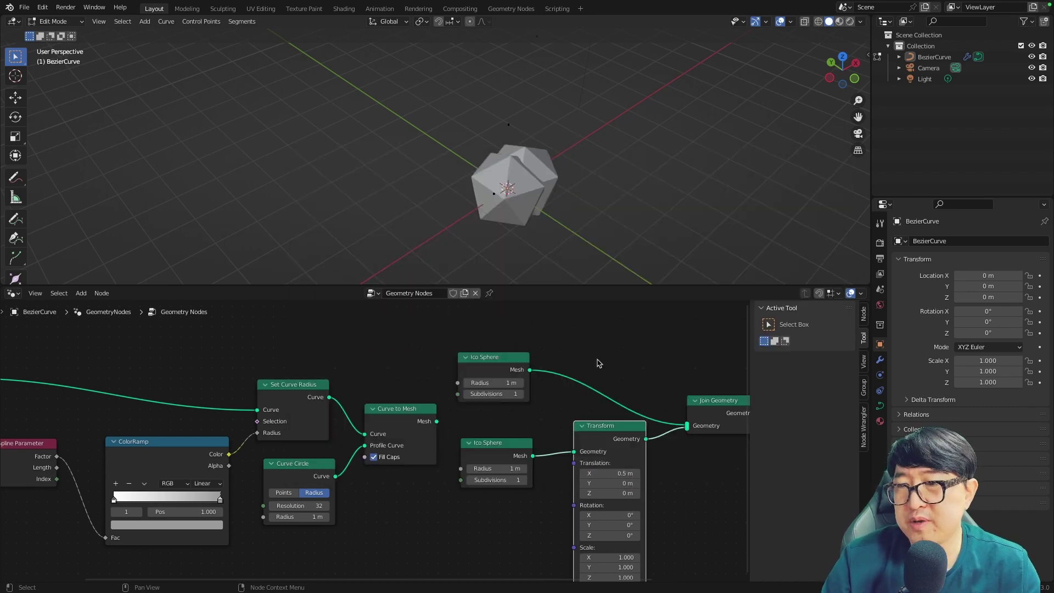
# - Copy the Transform onto the other sphere's link and join a third duplicated sphere-Transform pair
pyautogui.hotkey('shift', 'd')
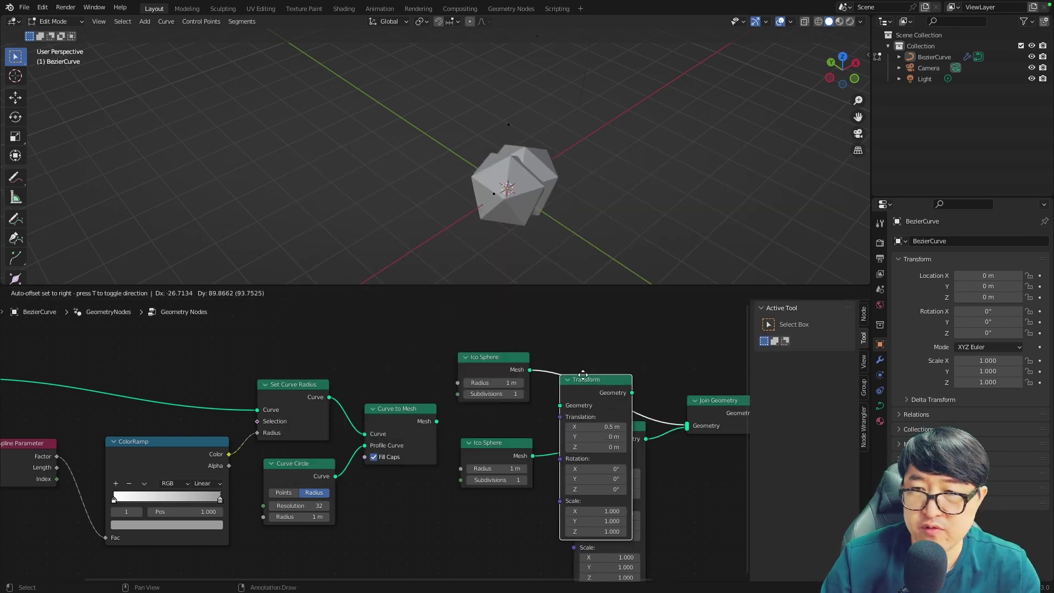
pyautogui.click(597, 280)
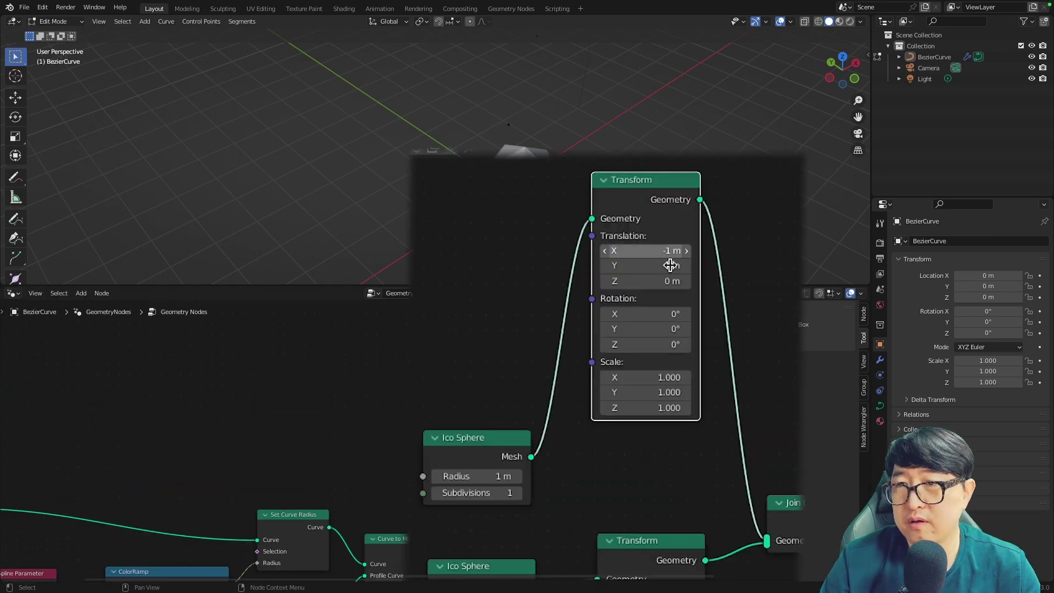
pyautogui.moveTo(604, 513); pyautogui.dragTo(604, 445)
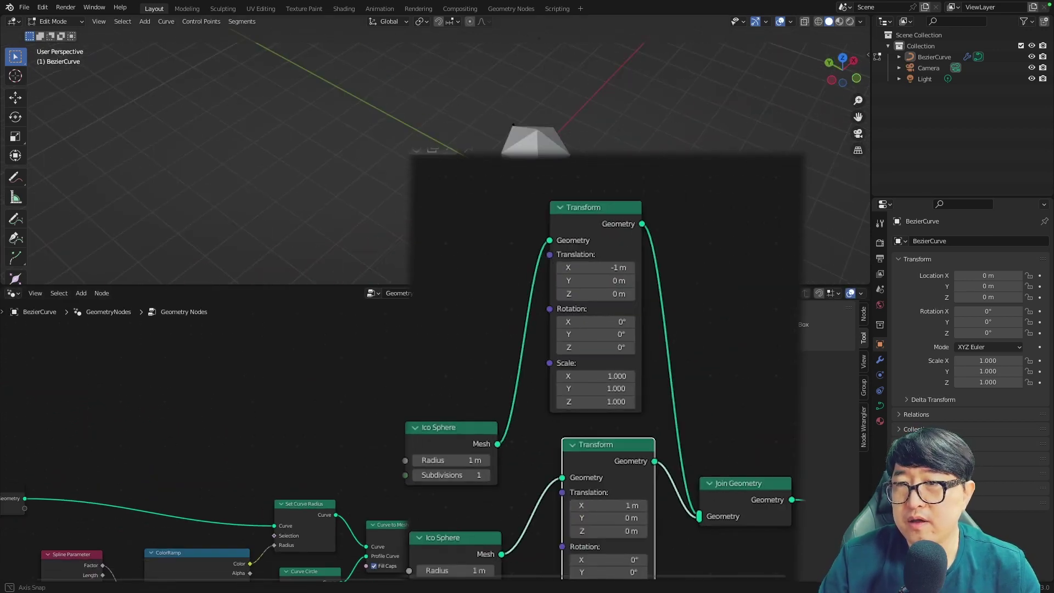
pyautogui.click(569, 330)
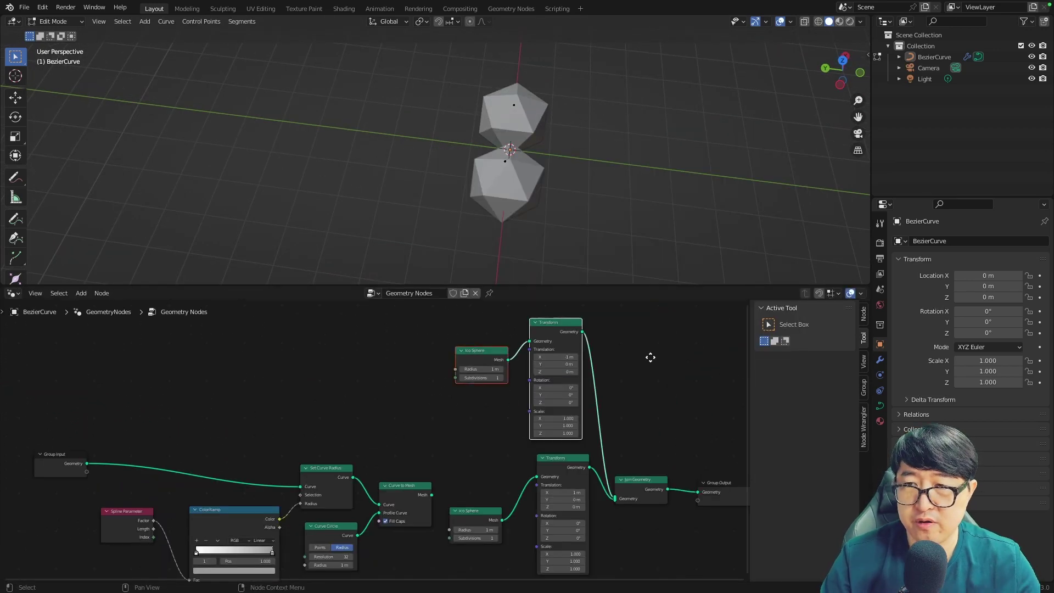
pyautogui.hotkey('shift', 'd')
pyautogui.click(579, 426)
pyautogui.press('Home')
pyautogui.moveTo(412, 315); pyautogui.dragTo(463, 526)
pyautogui.scroll(5, 494, 487)
pyautogui.moveTo(494, 488); pyautogui.dragTo(587, 412, button='middle')
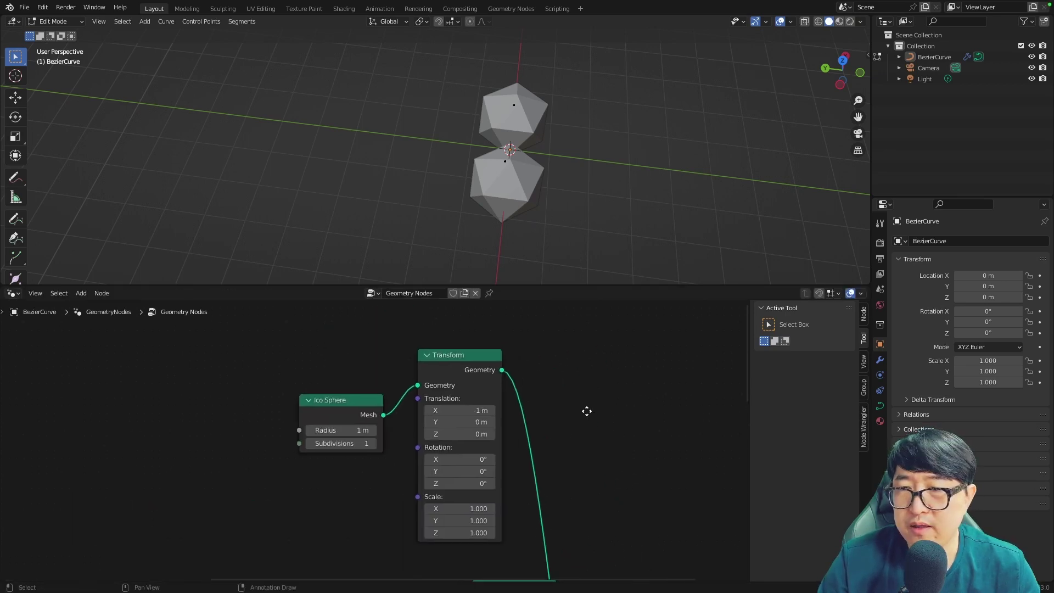
# - Set the third pair's Translation X to 0 and Y to -1.4 m
pyautogui.click(473, 410)
pyautogui.write('0')
pyautogui.press('Return')
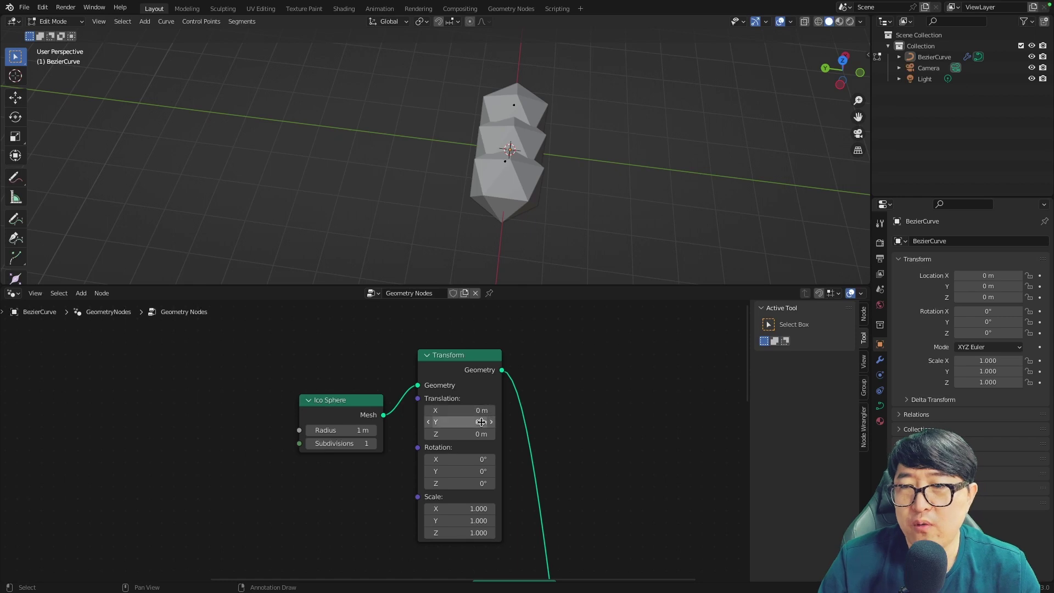
pyautogui.write('1')
pyautogui.press('Return')
pyautogui.click(461, 421)
pyautogui.press('Return')
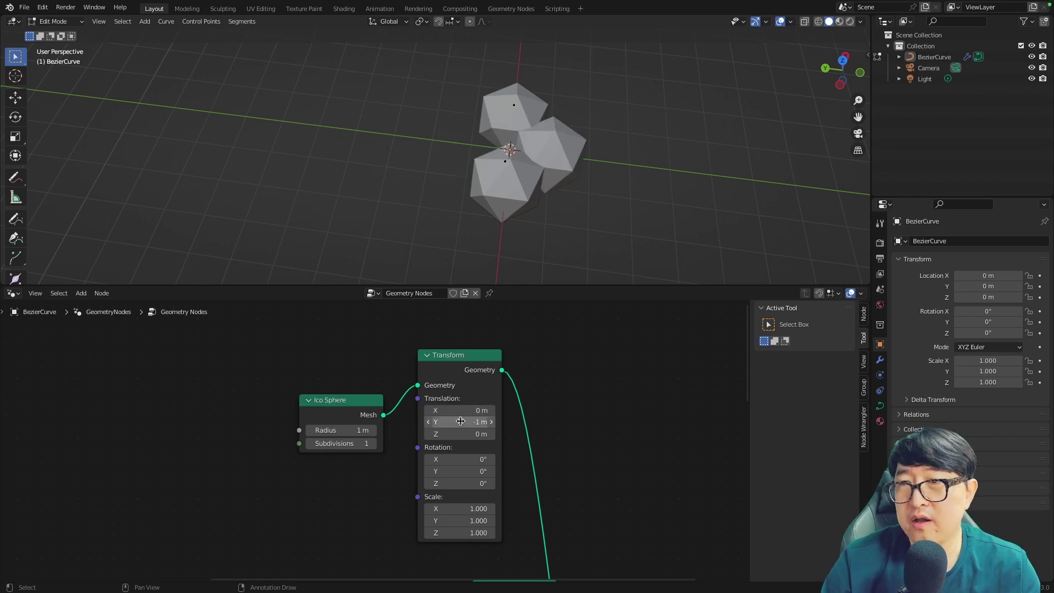
pyautogui.moveTo(461, 421); pyautogui.dragTo(494, 421)
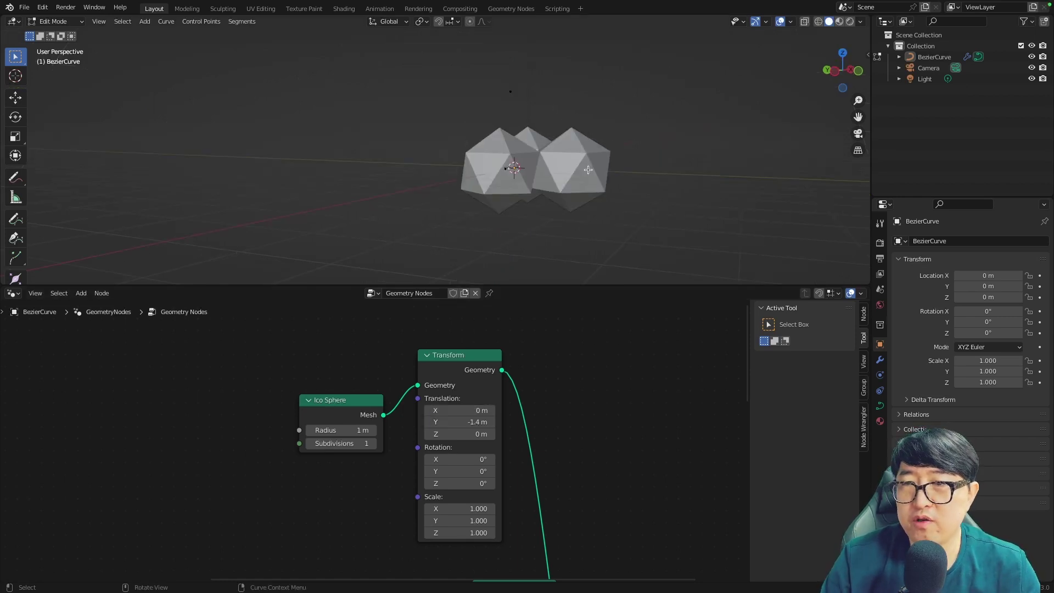
pyautogui.scroll(-2, 560, 394)
pyautogui.moveTo(608, 384); pyautogui.dragTo(403, 341, button='middle')
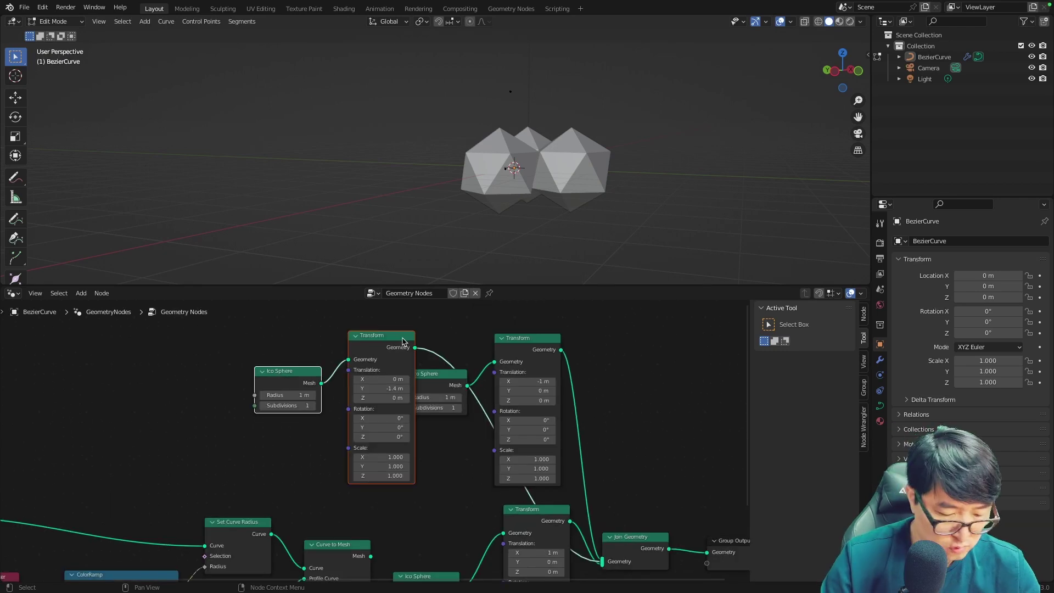
# - Duplicate the Transform and Ico Sphere, join it, and raise it 1.1 m in Z
pyautogui.hotkey('shift', 'd')
pyautogui.click(462, 441)
pyautogui.moveTo(475, 447); pyautogui.dragTo(603, 549)
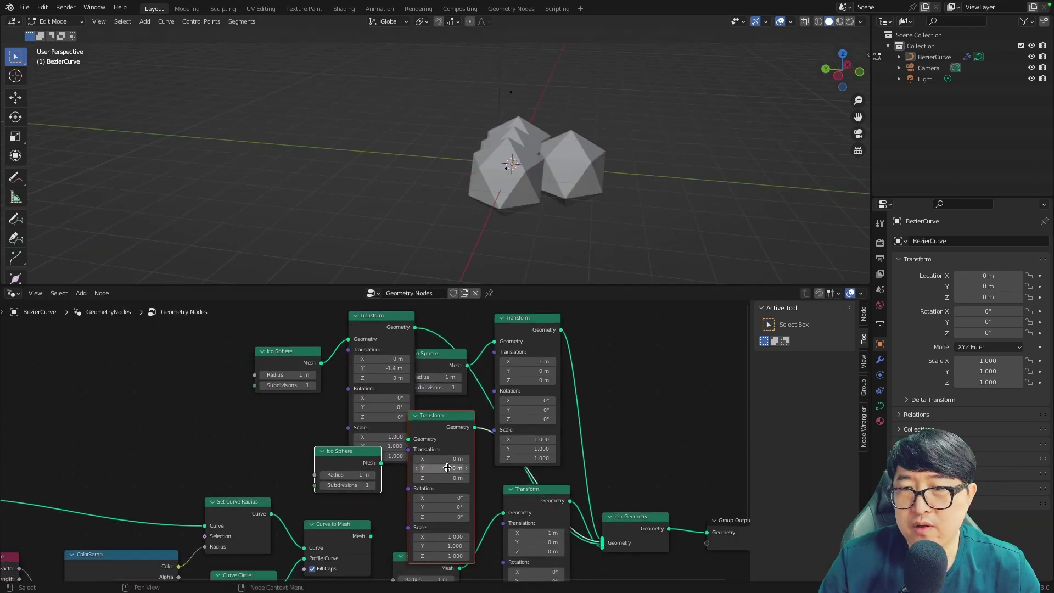
pyautogui.press('BackSpace')
pyautogui.moveTo(442, 478); pyautogui.dragTo(472, 477)
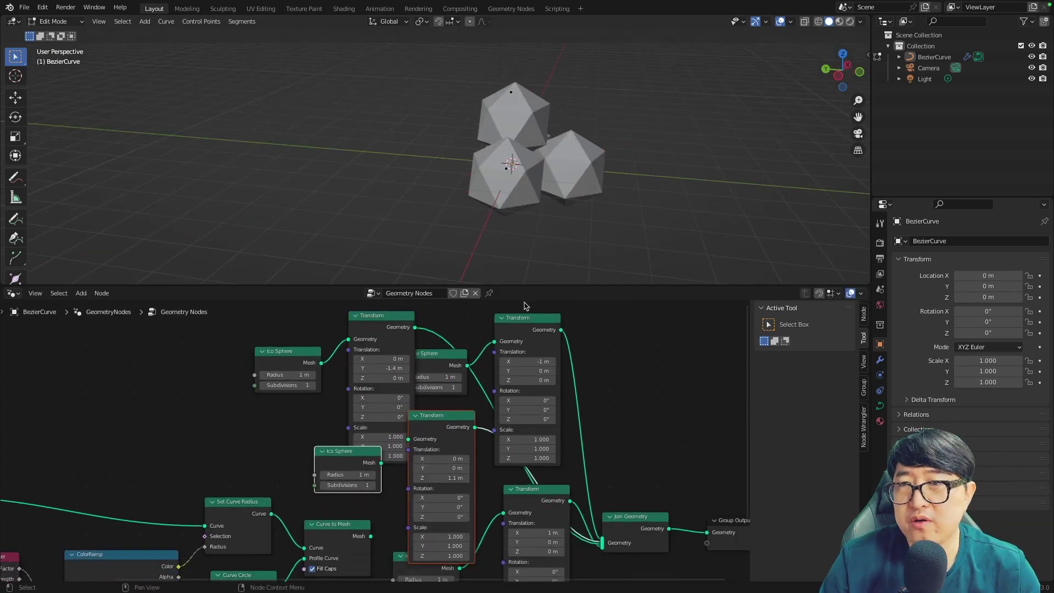
# - Move the trunk-building nodes aside to the left
pyautogui.moveTo(534, 224); pyautogui.dragTo(582, 209, button='middle')
pyautogui.scroll(-2, 380, 449)
pyautogui.moveTo(380, 449)
pyautogui.mouseDown()
pyautogui.moveTo(292, 386)
pyautogui.moveTo(357, 445)
pyautogui.moveTo(151, 454)
pyautogui.mouseUp()
pyautogui.moveTo(331, 452); pyautogui.dragTo(302, 470, button='middle')
# - Box-select the ico-sphere cluster nodes and group them with Ctrl+G
pyautogui.moveTo(293, 324); pyautogui.dragTo(610, 580)
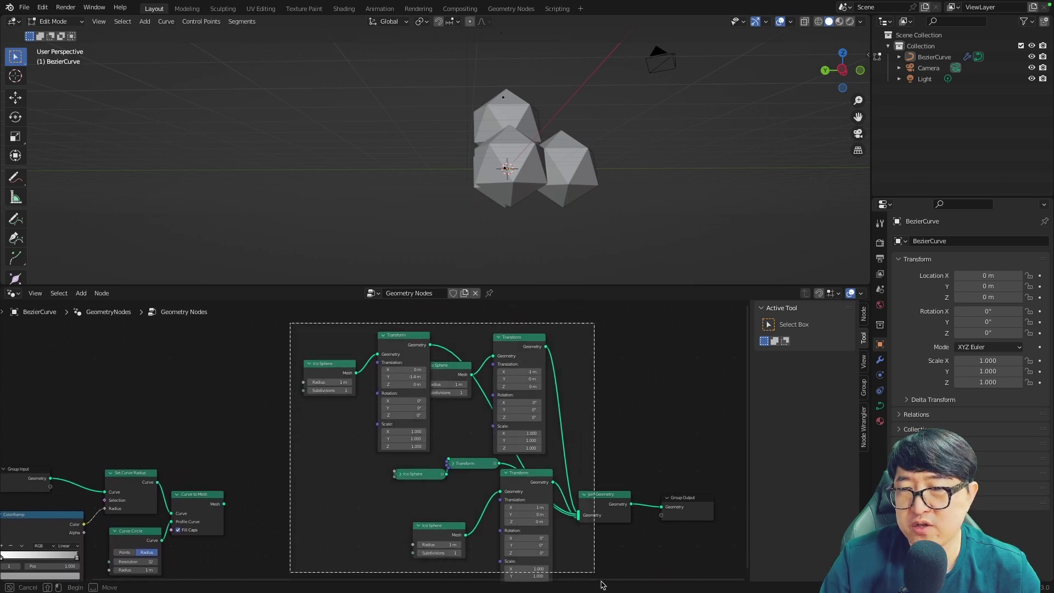
pyautogui.scroll(-1, 612, 552)
pyautogui.scroll(-2, 613, 552)
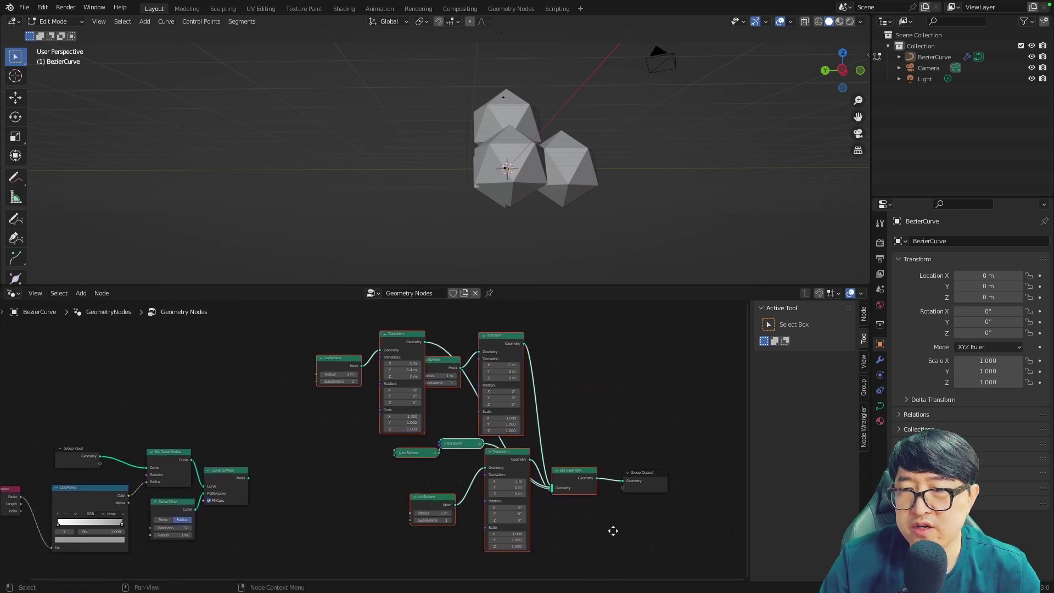
pyautogui.hotkey('ctrl', 'g')
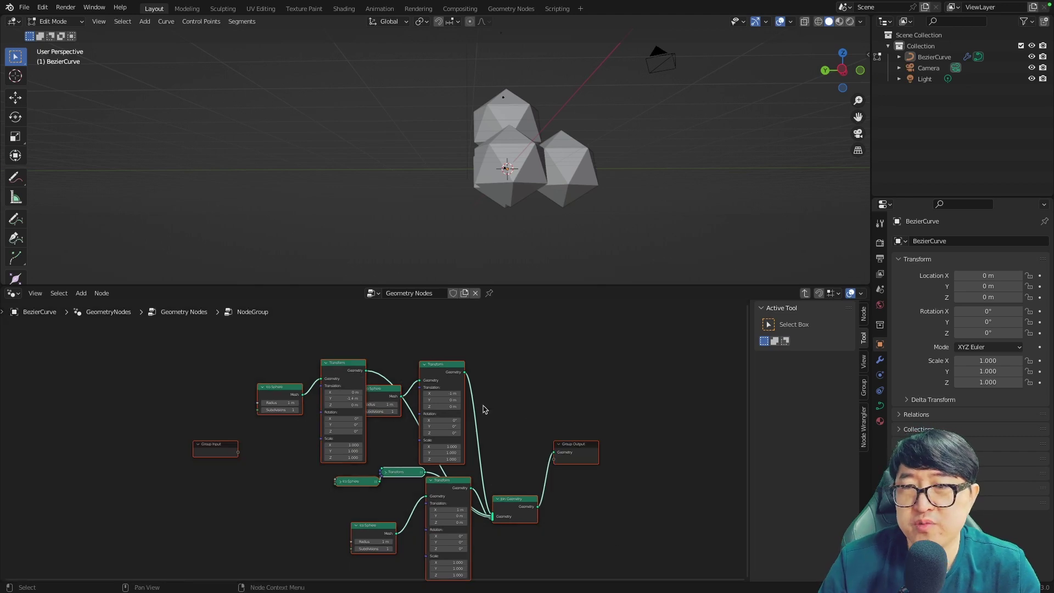
pyautogui.scroll(2, 508, 471)
pyautogui.moveTo(573, 418); pyautogui.dragTo(631, 436, button='middle')
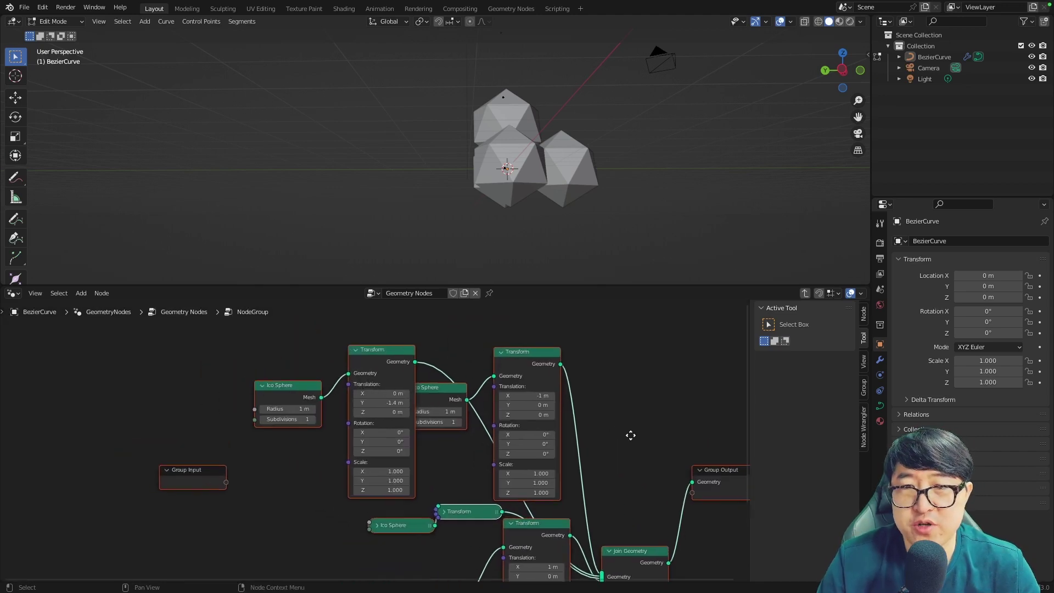
pyautogui.moveTo(439, 258); pyautogui.dragTo(478, 242, button='middle')
# - Insert the NodeGroup into the main tree feeding Group Output and rename it 'Leaf'
pyautogui.click(365, 293)
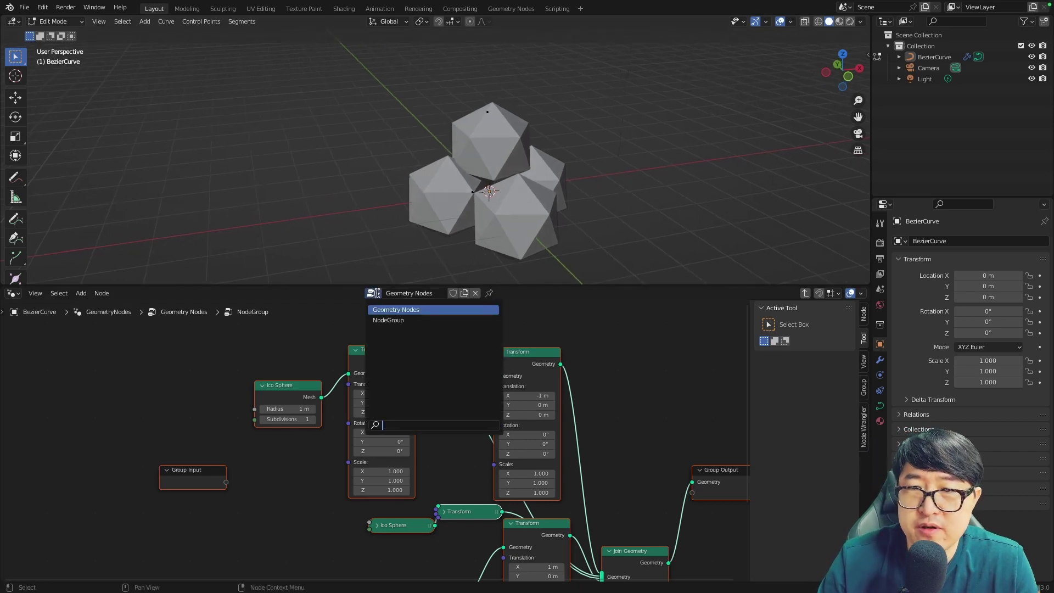
pyautogui.click(385, 314)
pyautogui.click(367, 295)
pyautogui.click(387, 310)
pyautogui.click(371, 293)
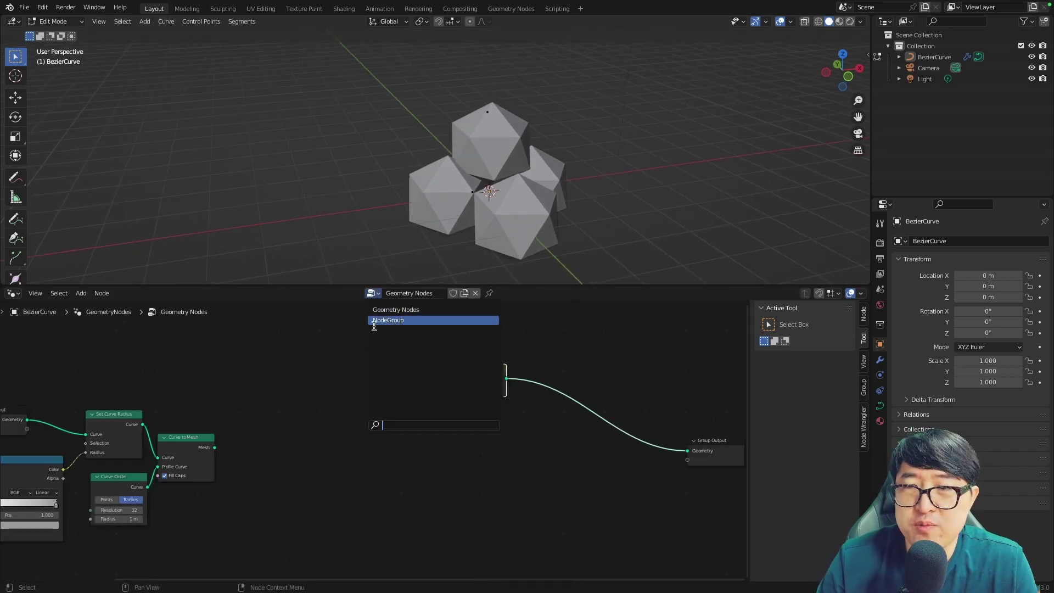
pyautogui.moveTo(388, 320)
pyautogui.mouseDown()
pyautogui.moveTo(476, 380)
pyautogui.moveTo(470, 406)
pyautogui.mouseUp()
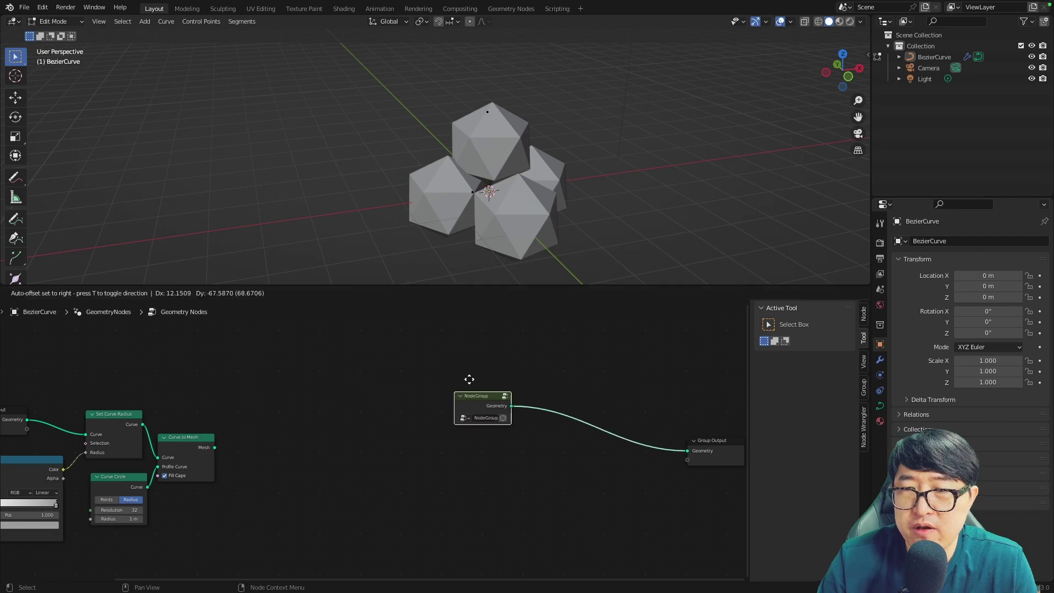
pyautogui.press('KP_Decimal')
pyautogui.click(409, 414)
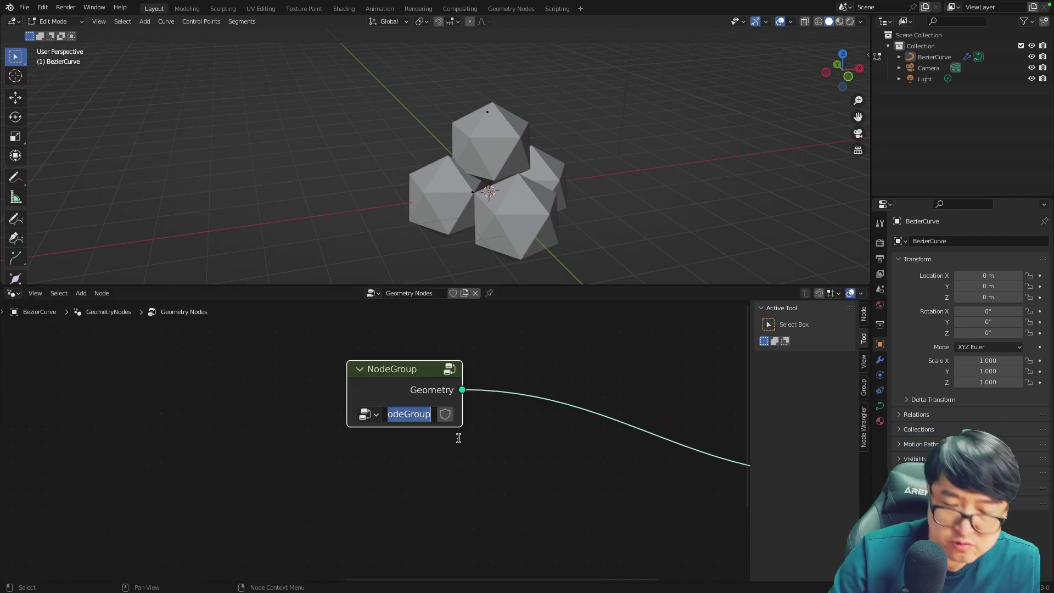
pyautogui.write('Leaf')
pyautogui.press('Return')
# - Disconnect the Leaf node from Group Output and move it up out of the way
pyautogui.scroll(-3, 443, 448)
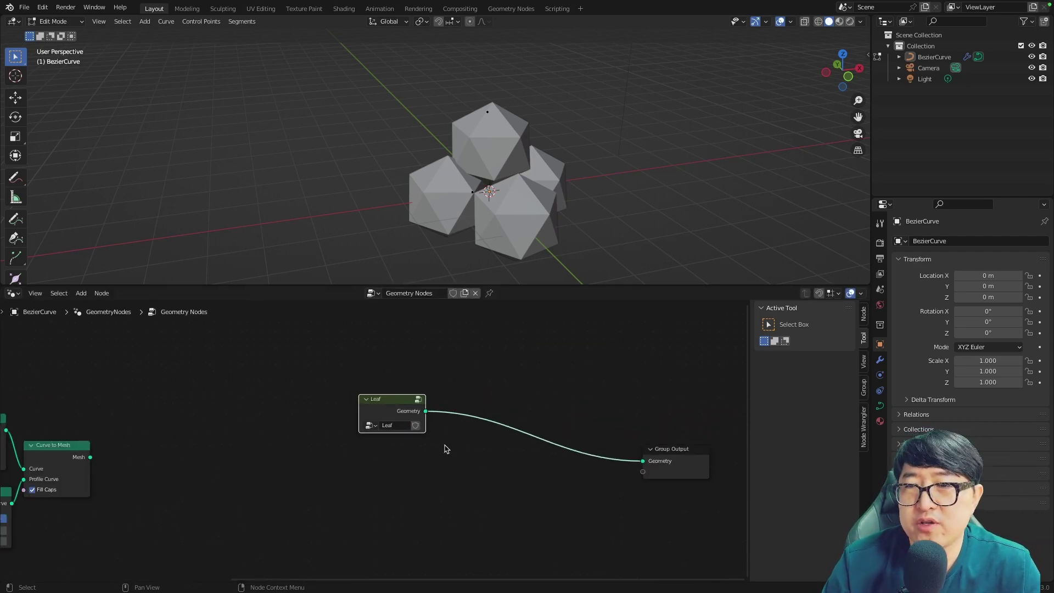
pyautogui.moveTo(443, 448); pyautogui.dragTo(351, 410, button='middle')
pyautogui.scroll(-1, 330, 455)
pyautogui.moveTo(329, 455); pyautogui.dragTo(385, 461, button='middle')
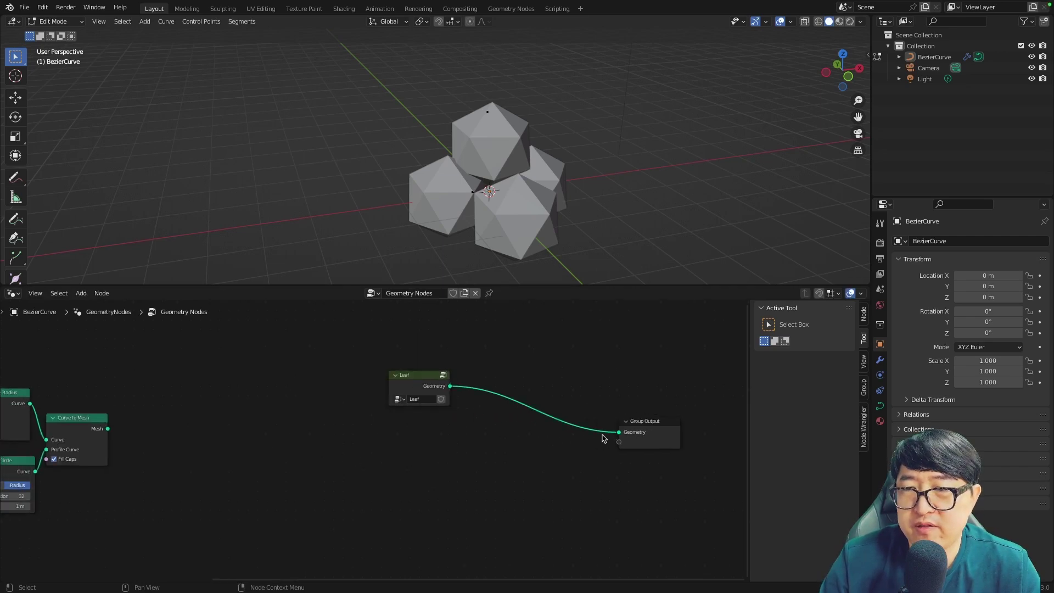
pyautogui.keyDown('ctrl'); pyautogui.moveTo(604, 438); pyautogui.dragTo(601, 424, button='right'); pyautogui.keyUp('ctrl')
pyautogui.moveTo(437, 378); pyautogui.dragTo(437, 347)
# - Add a Bezier Segment node in Offset mode and connect its Curve to Group Output Geometry
pyautogui.scroll(2, 439, 403)
pyautogui.hotkey('shift', 'a')
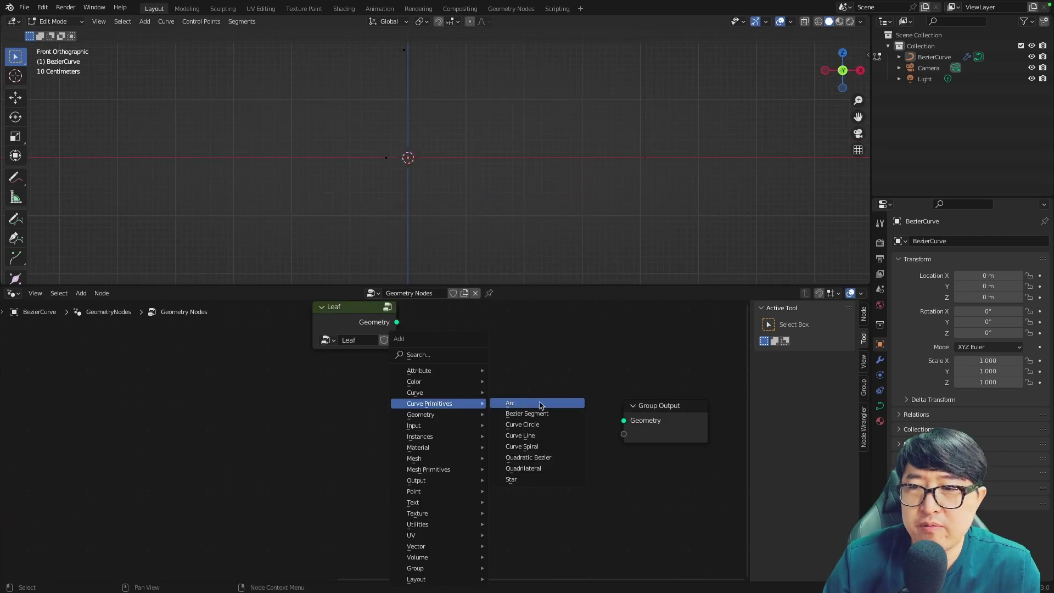
pyautogui.click(542, 413)
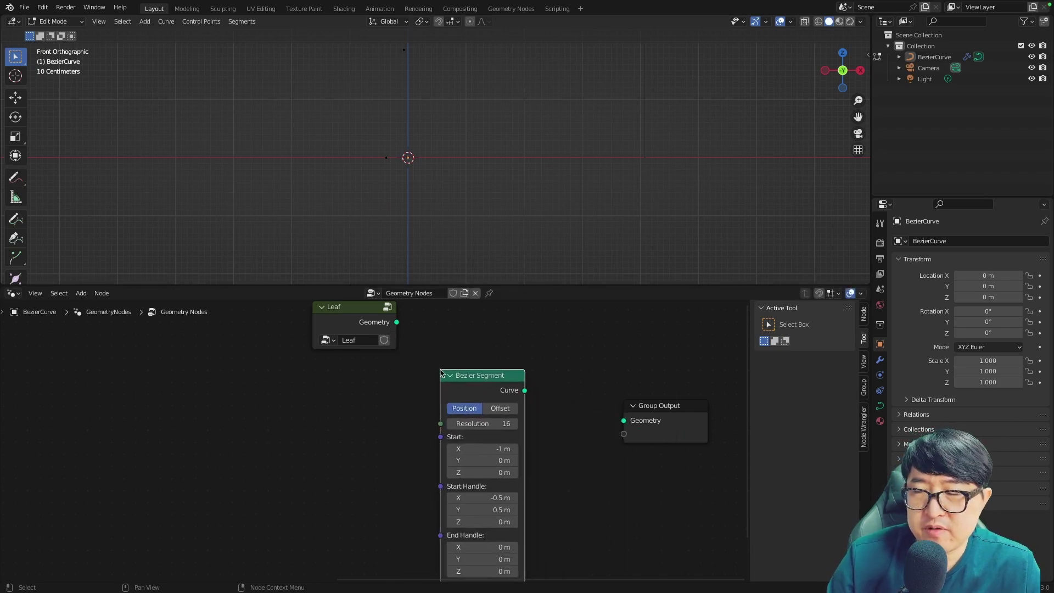
pyautogui.moveTo(526, 394); pyautogui.dragTo(616, 412)
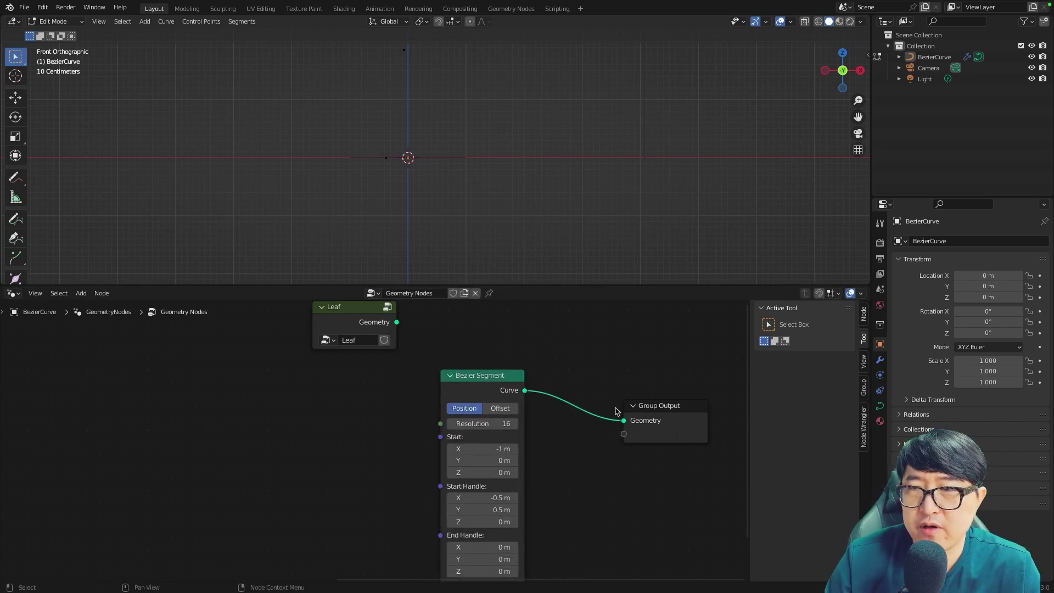
pyautogui.moveTo(483, 175); pyautogui.dragTo(487, 223, button='middle')
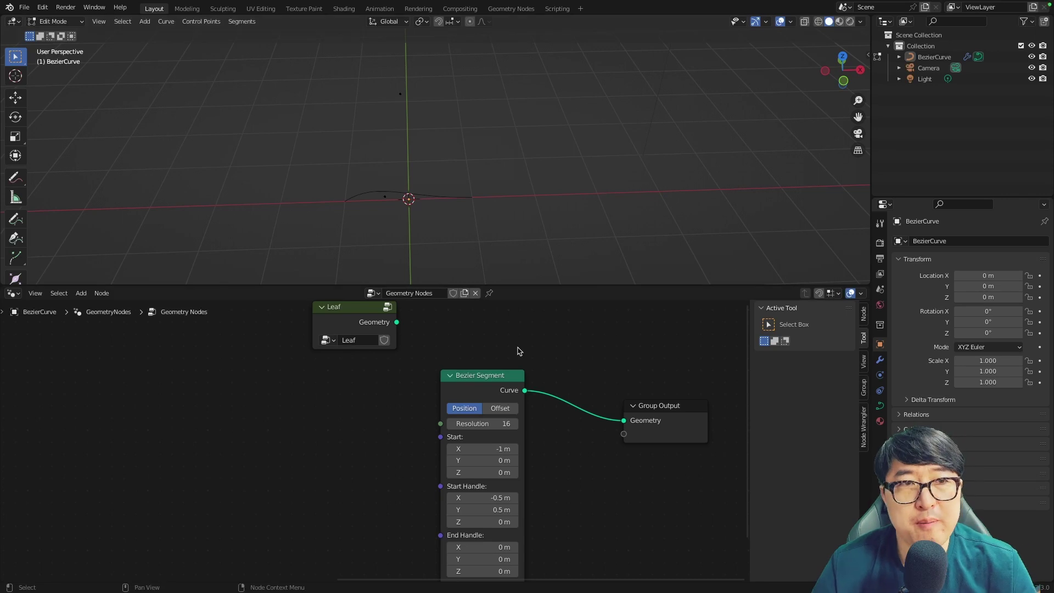
pyautogui.moveTo(518, 360); pyautogui.dragTo(504, 325, button='middle')
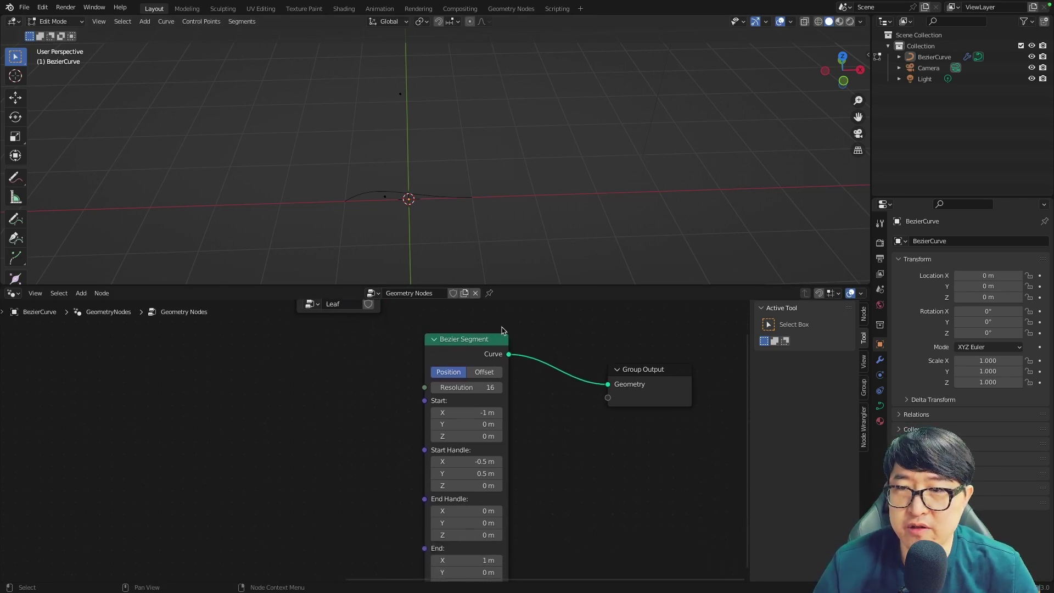
pyautogui.moveTo(589, 431)
pyautogui.mouseDown(button='middle')
pyautogui.moveTo(572, 404)
pyautogui.moveTo(560, 414)
pyautogui.mouseUp(button='middle')
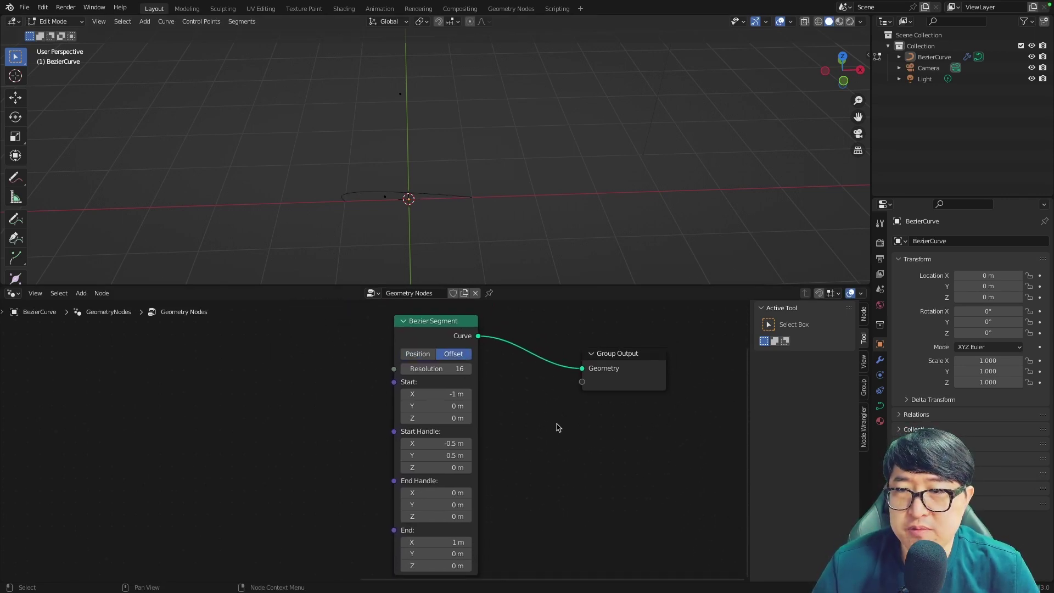
pyautogui.moveTo(492, 266); pyautogui.dragTo(411, 176, button='middle')
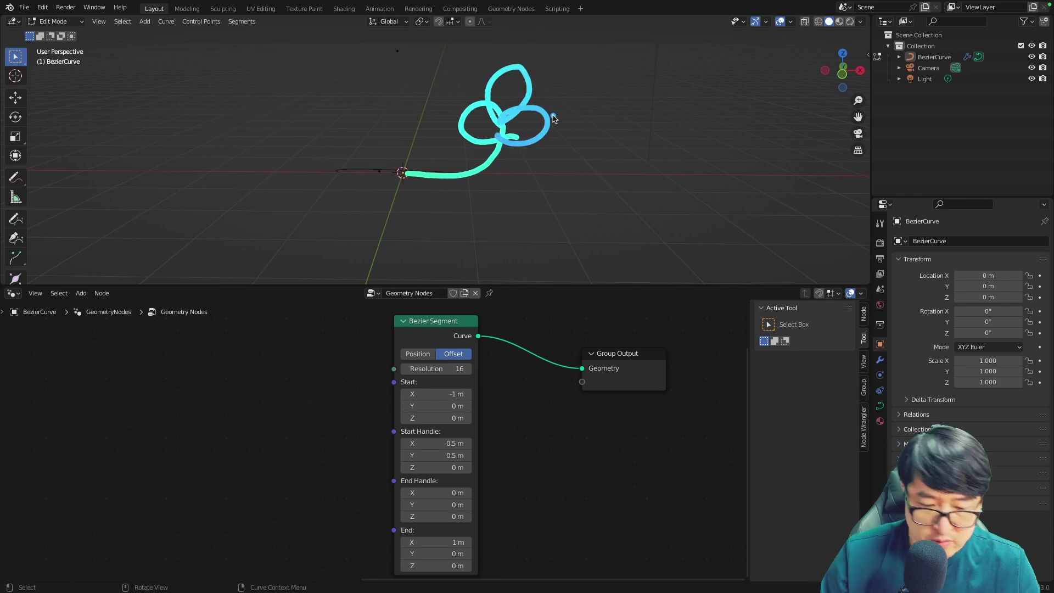
pyautogui.hotkey('ctrl', 'z')
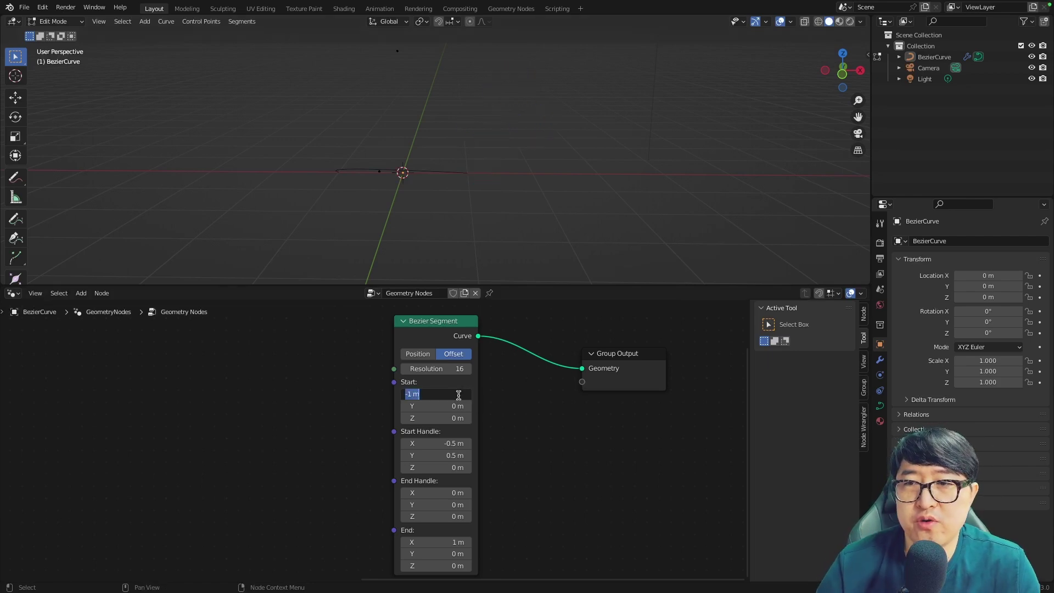
# - Set the Bezier Segment end point to Z 1 m and X 2 m
pyautogui.moveTo(480, 240); pyautogui.dragTo(485, 207, button='middle')
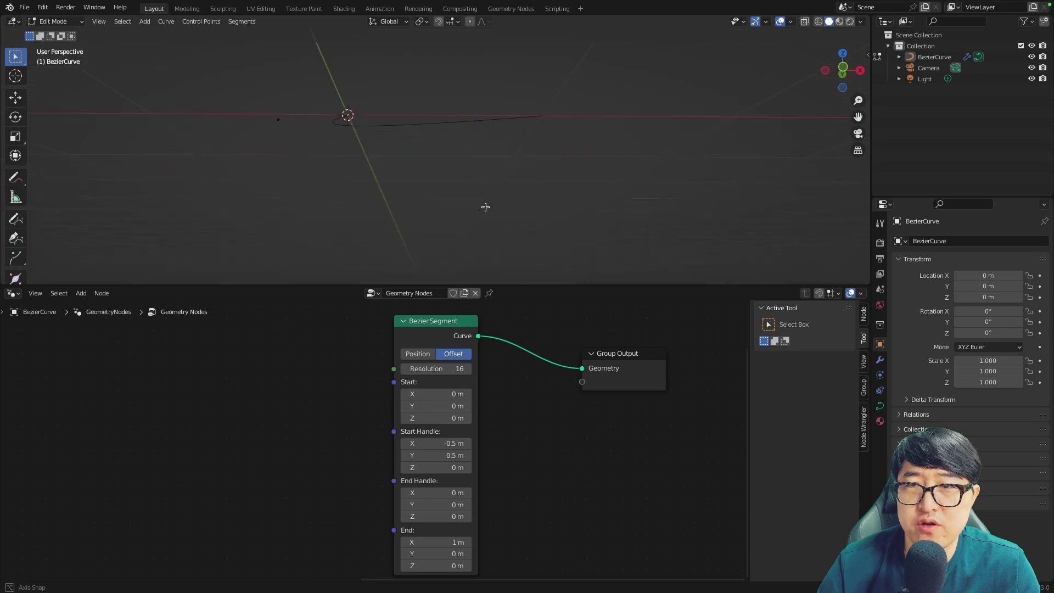
pyautogui.moveTo(498, 570); pyautogui.dragTo(484, 527, button='middle')
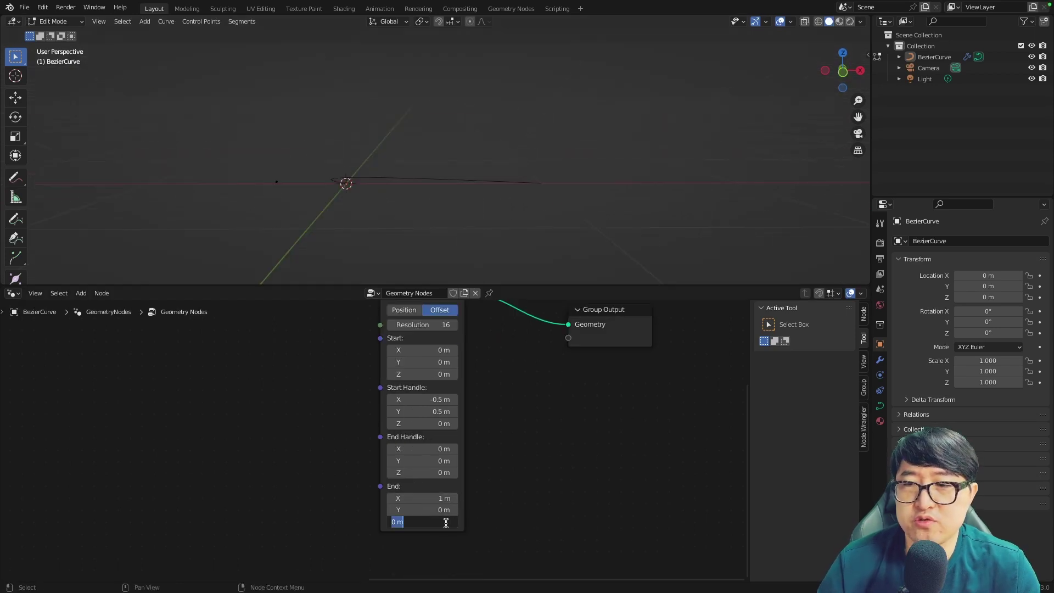
pyautogui.write('1')
pyautogui.press('Return')
pyautogui.write('2')
pyautogui.press('Return')
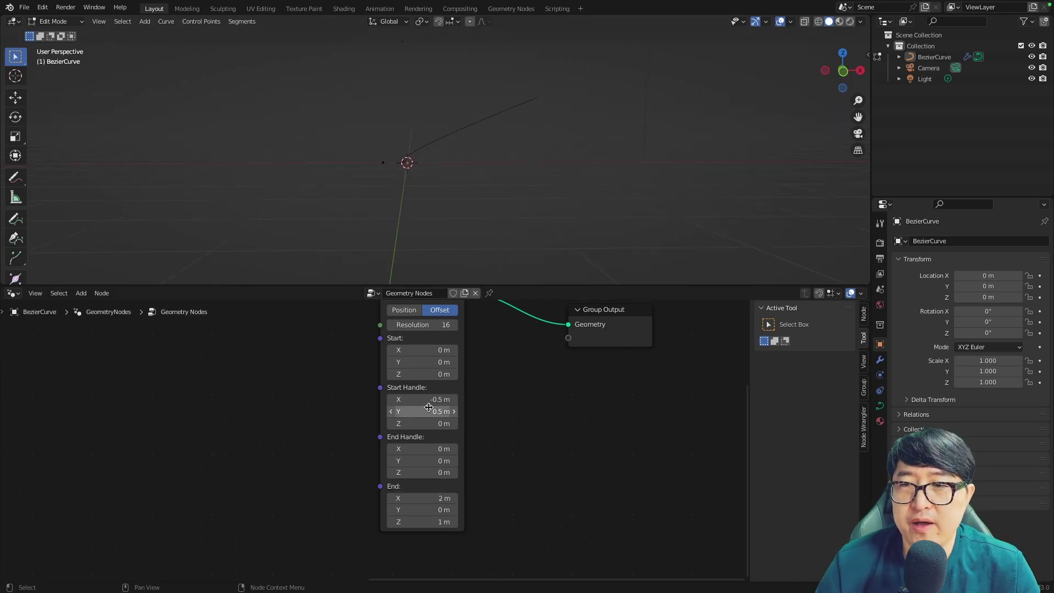
# - Set Start Handle Y to 0 m and drag End Handle Z negative to bend the stem
pyautogui.scroll(2, 480, 397)
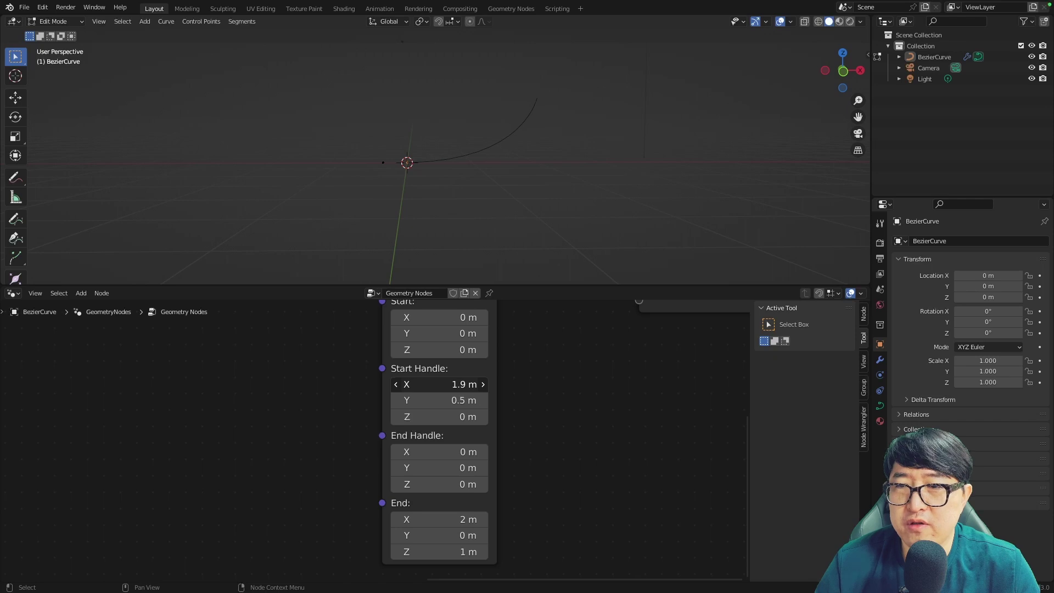
pyautogui.moveTo(527, 259); pyautogui.dragTo(532, 235, button='middle')
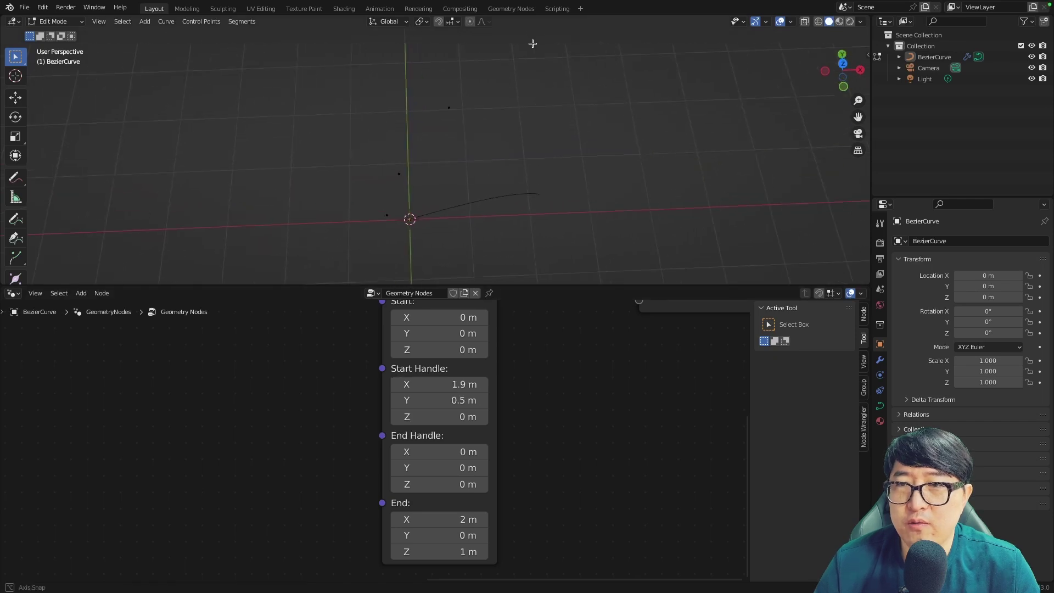
pyautogui.click(463, 397)
pyautogui.write('0')
pyautogui.press('Return')
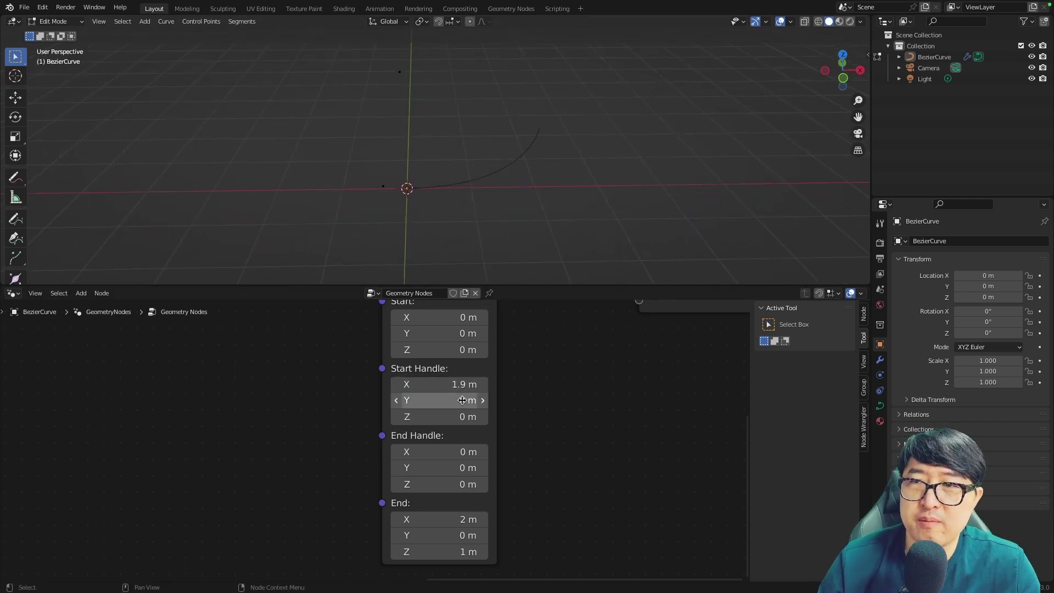
pyautogui.press('KP_1')
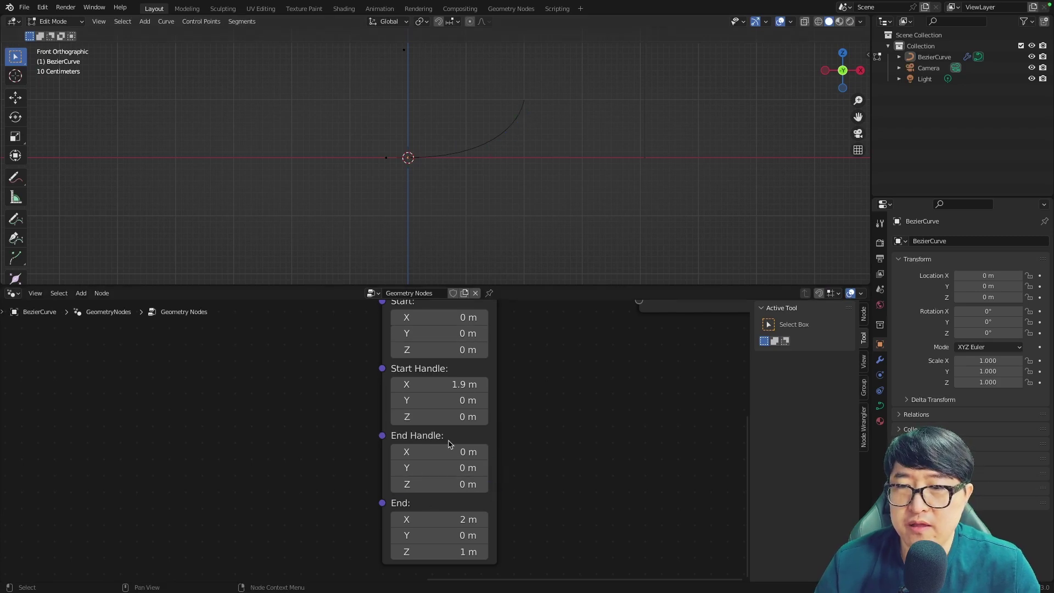
pyautogui.click(440, 484)
pyautogui.write('-0.5')
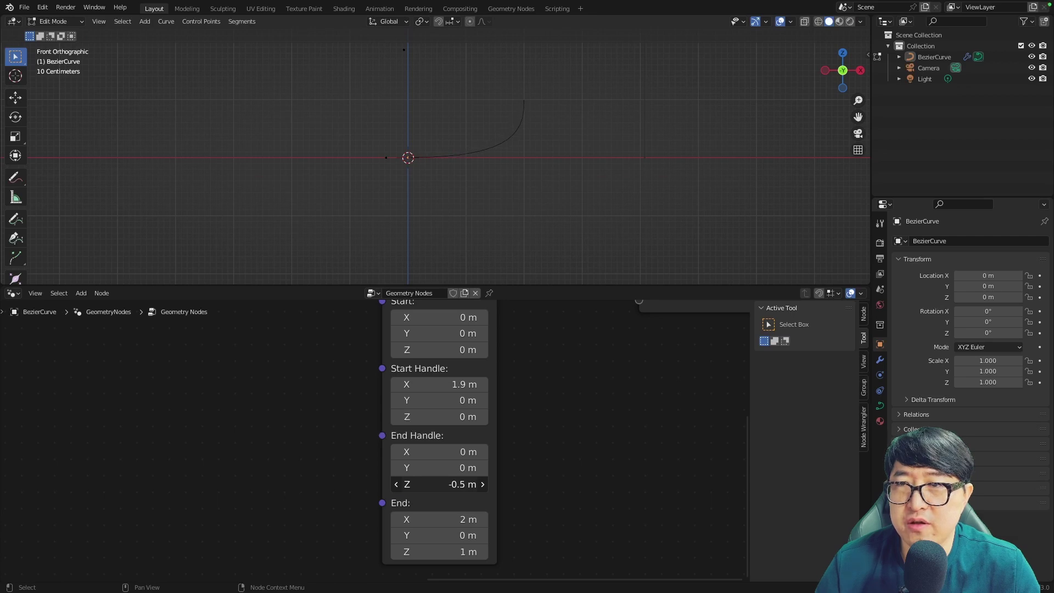
pyautogui.moveTo(439, 484); pyautogui.dragTo(445, 484)
pyautogui.scroll(-2, 497, 418)
# - Insert a Curve to Mesh node on the link into Group Output
pyautogui.moveTo(523, 386); pyautogui.dragTo(551, 378)
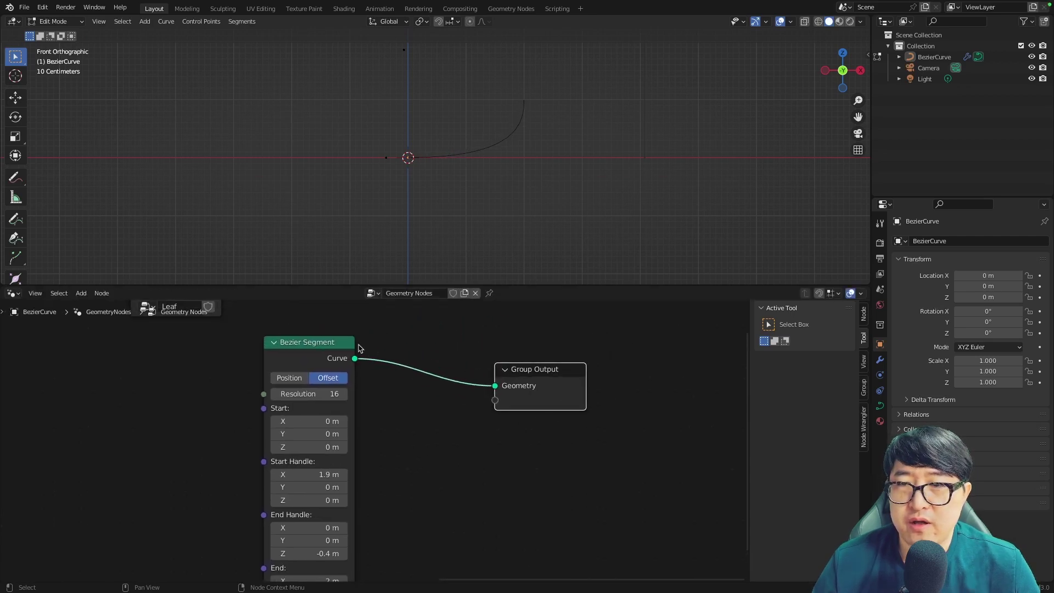
pyautogui.moveTo(330, 343); pyautogui.dragTo(261, 356)
pyautogui.hotkey('shift', 'a')
pyautogui.click(406, 440)
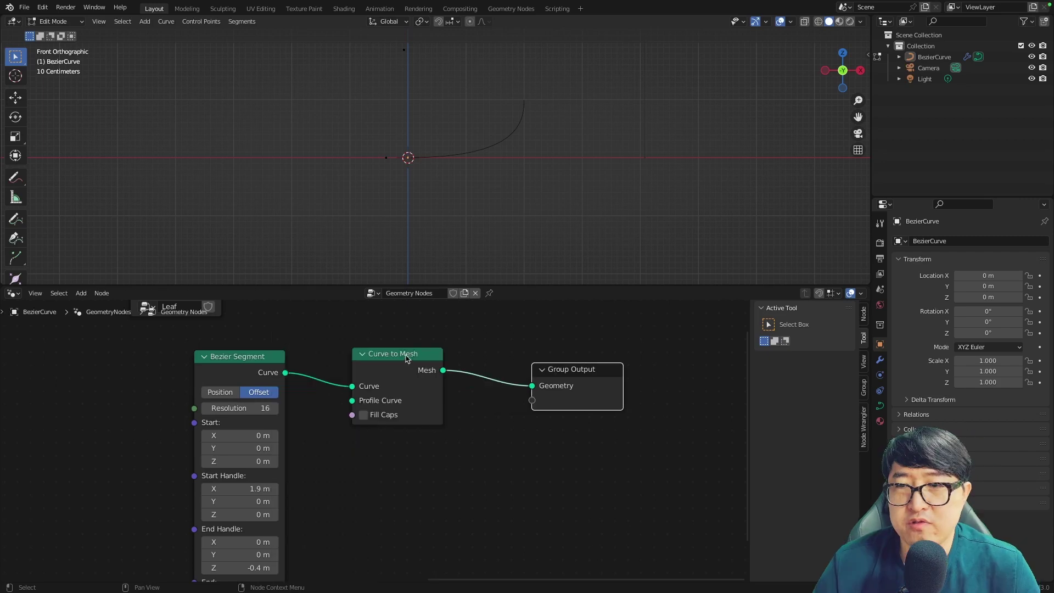
pyautogui.click(434, 379)
# - Add a Curve Circle as the Profile Curve with radius 0.2
pyautogui.hotkey('shift', 'a')
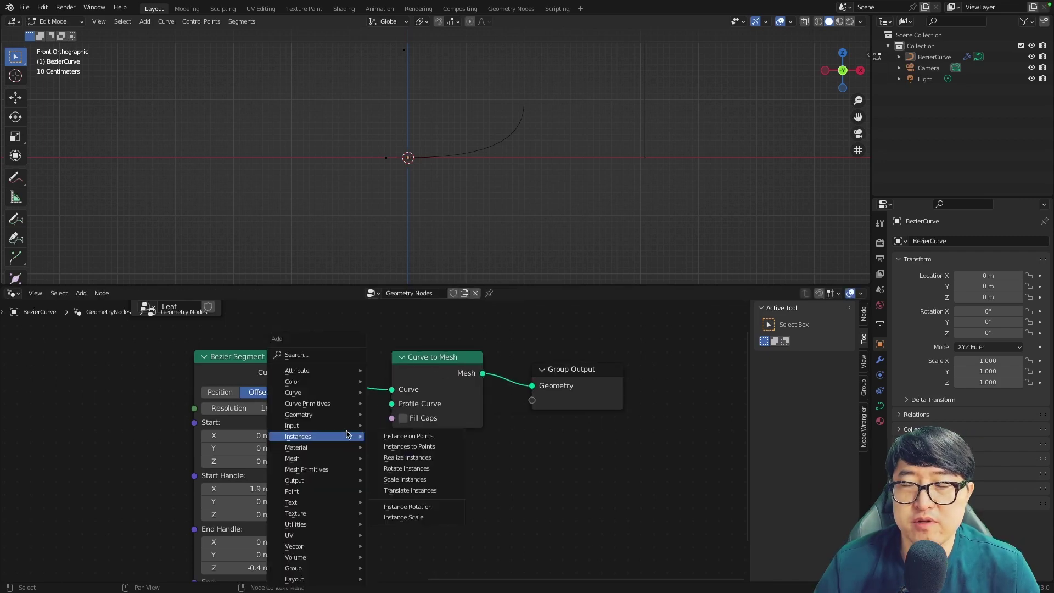
pyautogui.moveTo(308, 403)
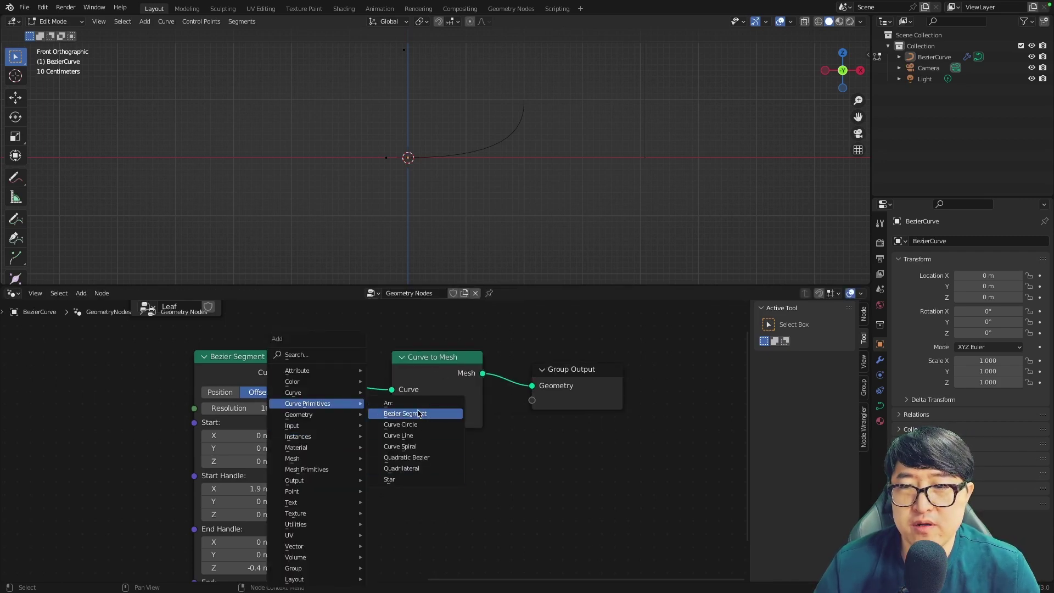
pyautogui.click(401, 424)
pyautogui.click(409, 467)
pyautogui.moveTo(415, 473)
pyautogui.mouseDown()
pyautogui.moveTo(379, 408)
pyautogui.moveTo(392, 403)
pyautogui.mouseUp()
pyautogui.moveTo(363, 457); pyautogui.dragTo(349, 444)
pyautogui.doubleClick(356, 512)
pyautogui.write('0.2')
pyautogui.press('Return')
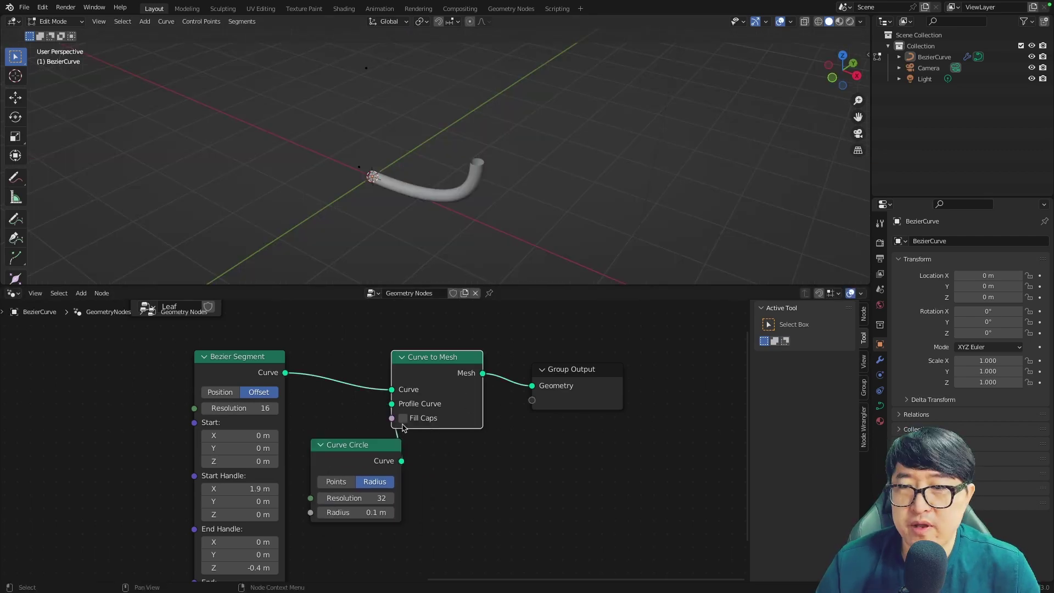
# - Add the Leaf group node and place it above the tree
pyautogui.scroll(-2, 398, 432)
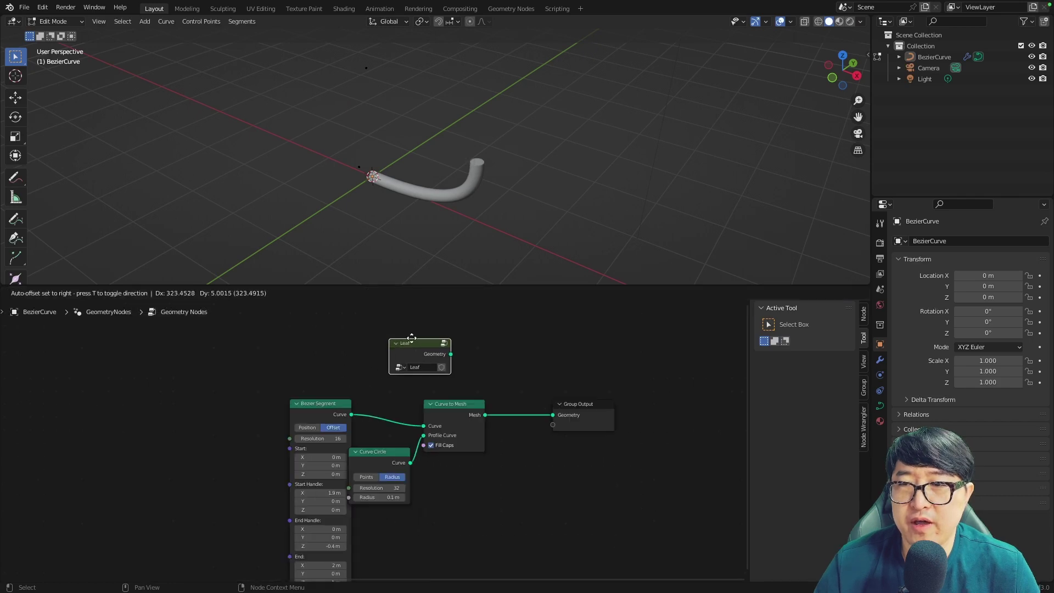
pyautogui.click(399, 335)
pyautogui.moveTo(467, 164)
pyautogui.mouseDown(button='middle')
pyautogui.moveTo(505, 214)
pyautogui.moveTo(465, 209)
pyautogui.mouseUp(button='middle')
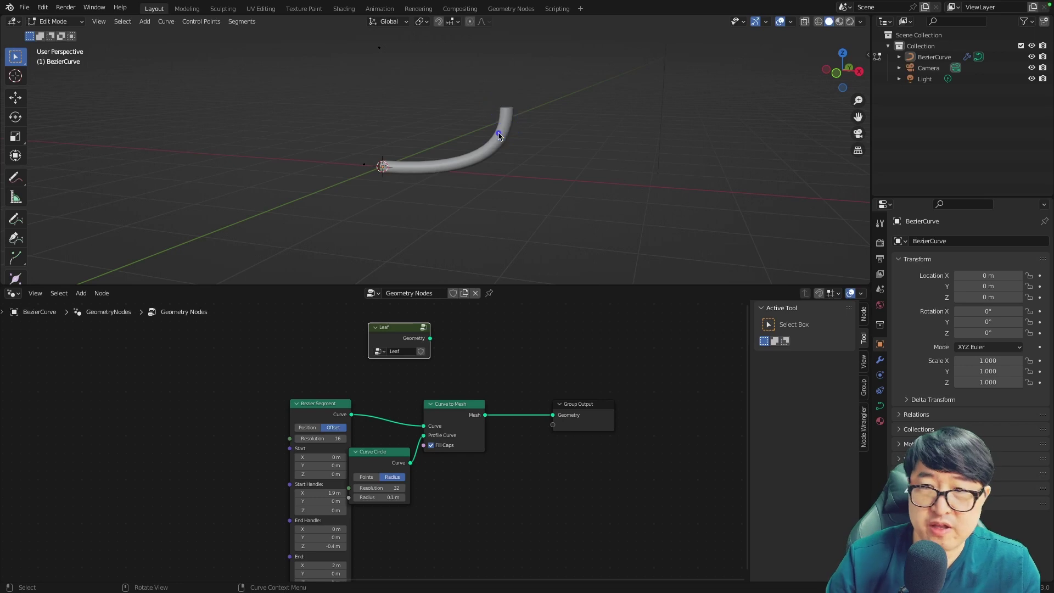
# - Add a Join Geometry node between the tube mesh and Group Output
pyautogui.hotkey('shift', 'a')
pyautogui.click(529, 352)
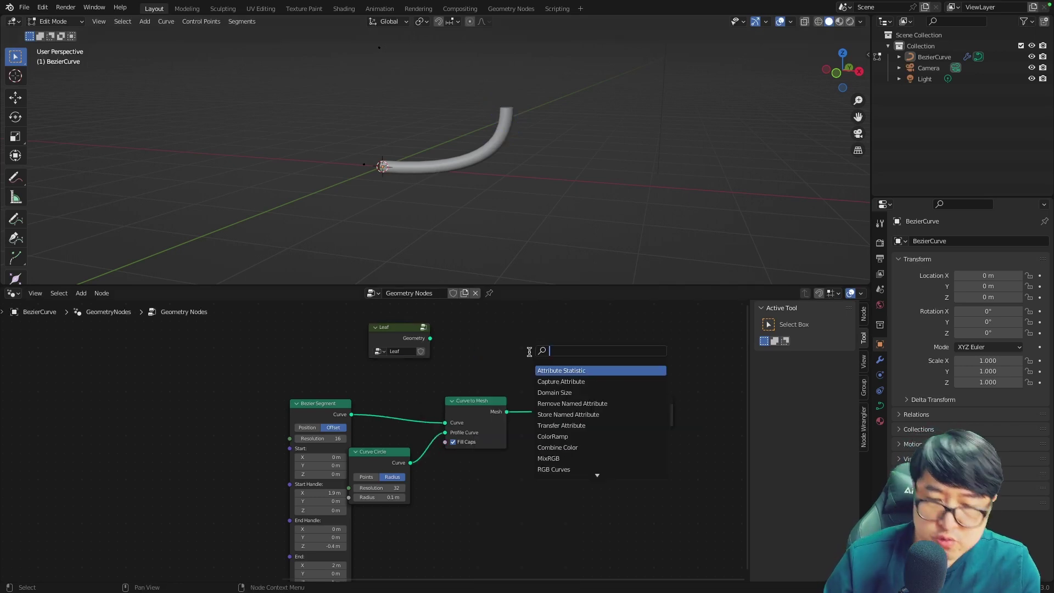
pyautogui.write('join geo')
pyautogui.press('Return')
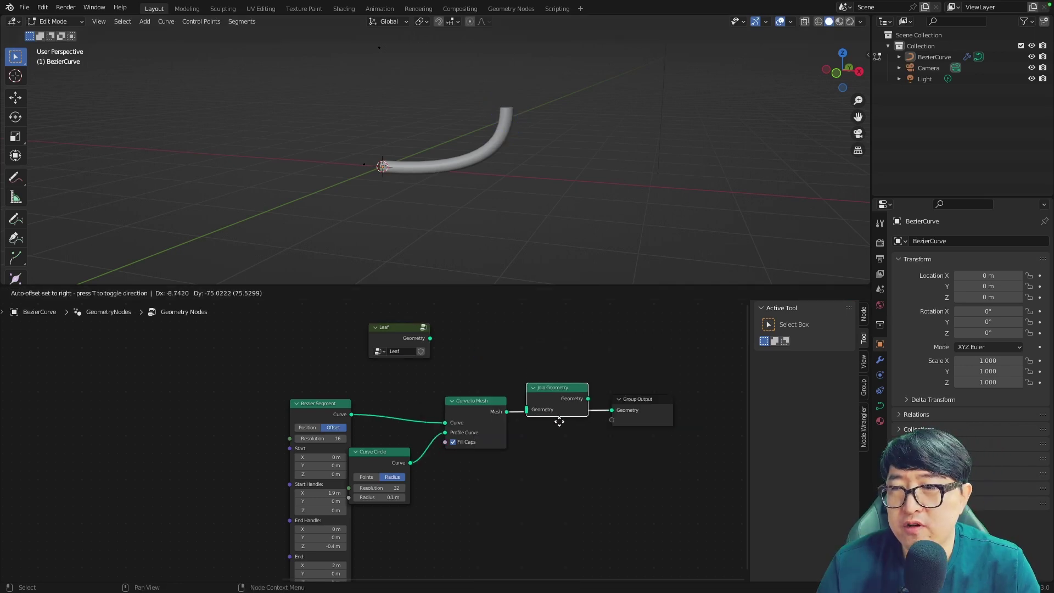
pyautogui.click(576, 356)
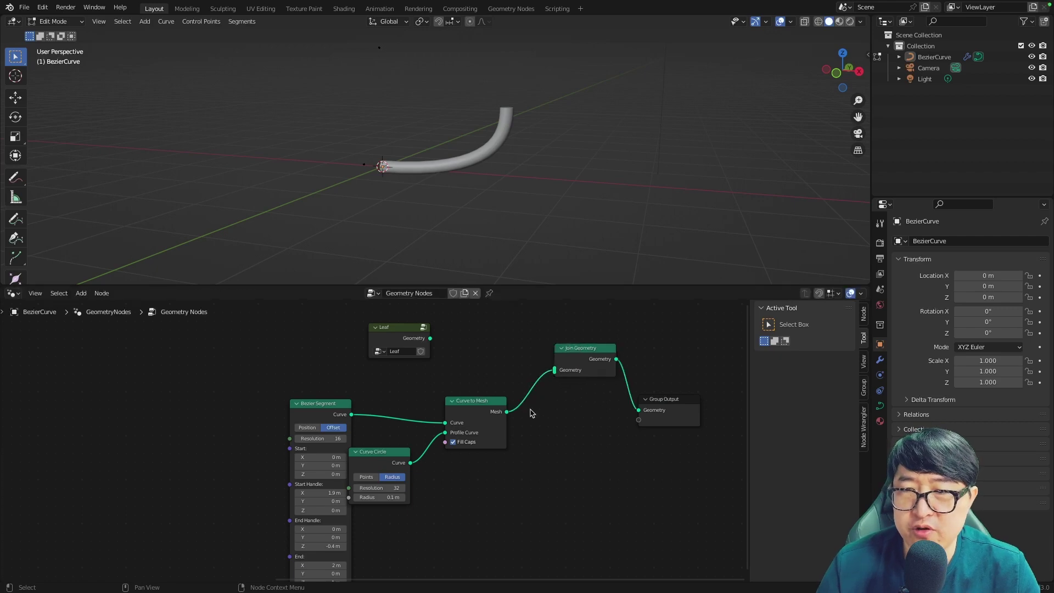
pyautogui.moveTo(577, 355); pyautogui.dragTo(577, 414, button='middle')
# - Add Instance on Points using the stem curve as points and Leaf as instance
pyautogui.hotkey('shift', 'a')
pyautogui.click(444, 355)
pyautogui.write('instance')
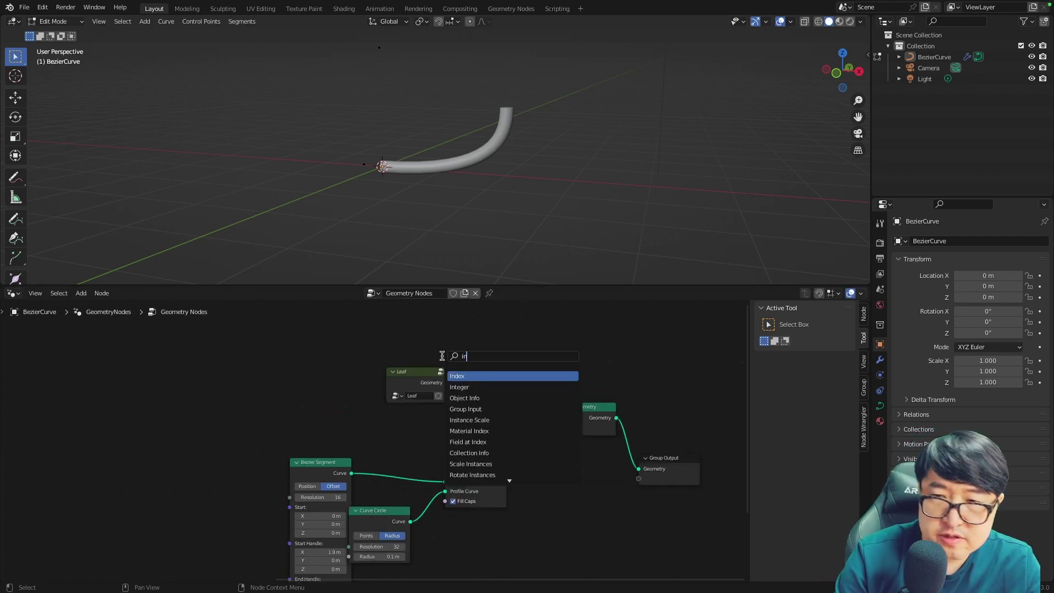
pyautogui.click(484, 431)
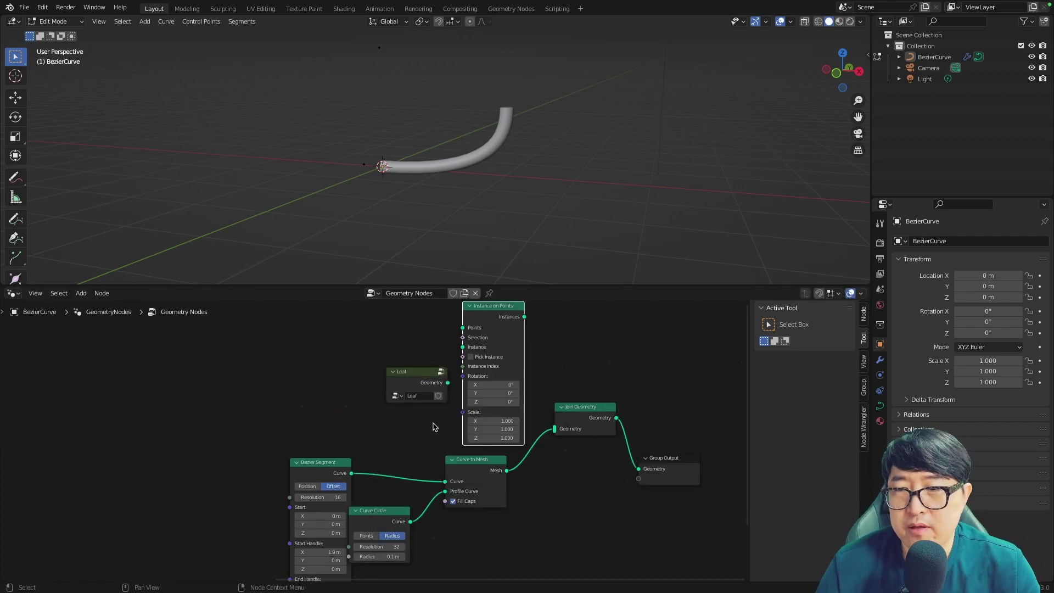
pyautogui.moveTo(355, 474); pyautogui.dragTo(433, 388)
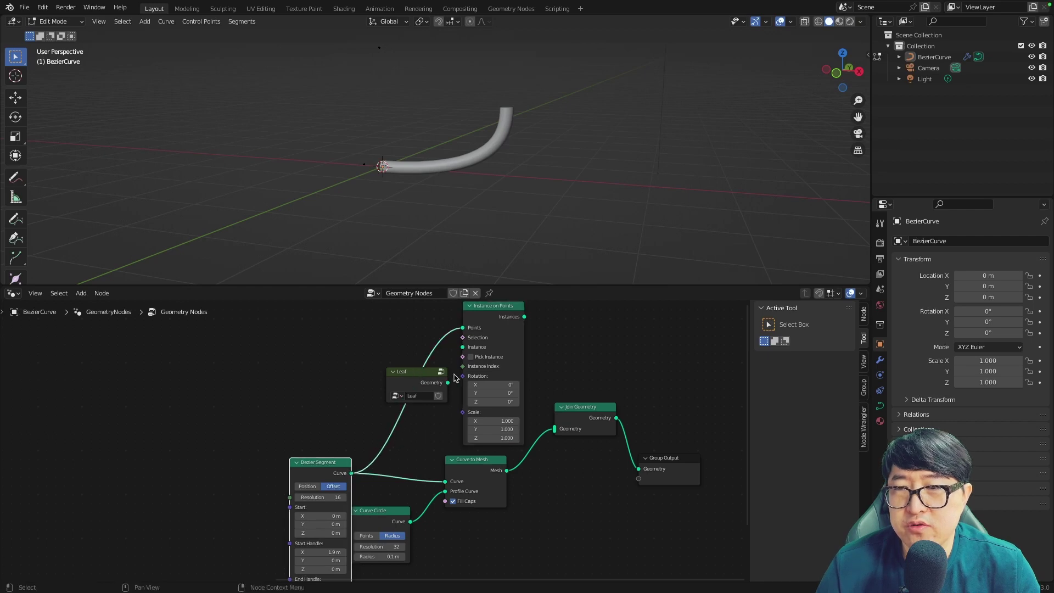
pyautogui.scroll(2, 454, 378)
pyautogui.moveTo(342, 446)
pyautogui.mouseDown()
pyautogui.moveTo(352, 444)
pyautogui.moveTo(264, 428)
pyautogui.mouseUp()
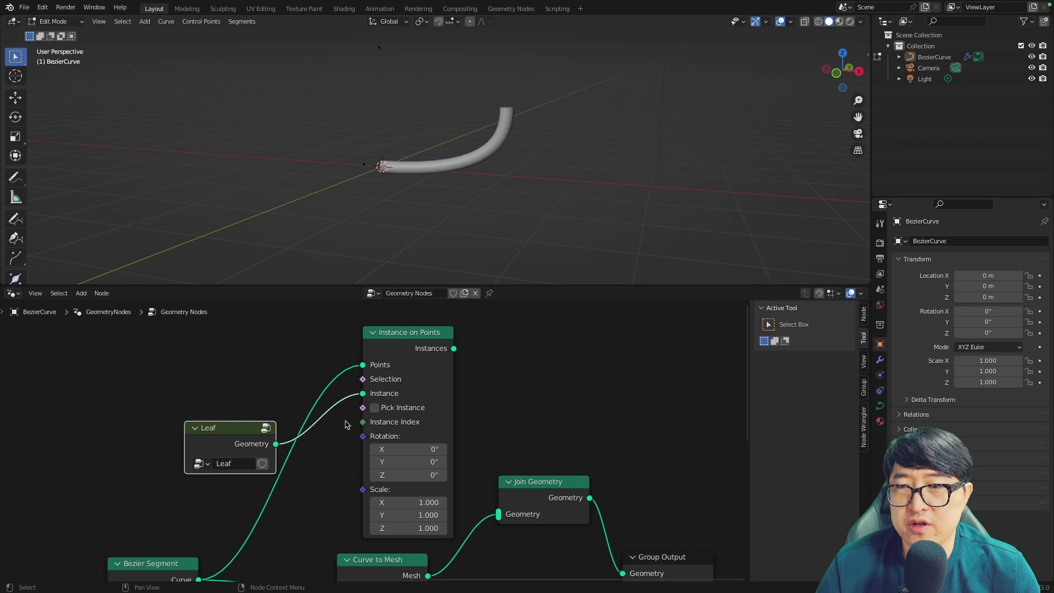
# - Connect the leaf instances into Join Geometry and tidy the Leaf node position
pyautogui.moveTo(543, 434); pyautogui.dragTo(531, 426, button='middle')
pyautogui.moveTo(441, 339); pyautogui.dragTo(473, 385)
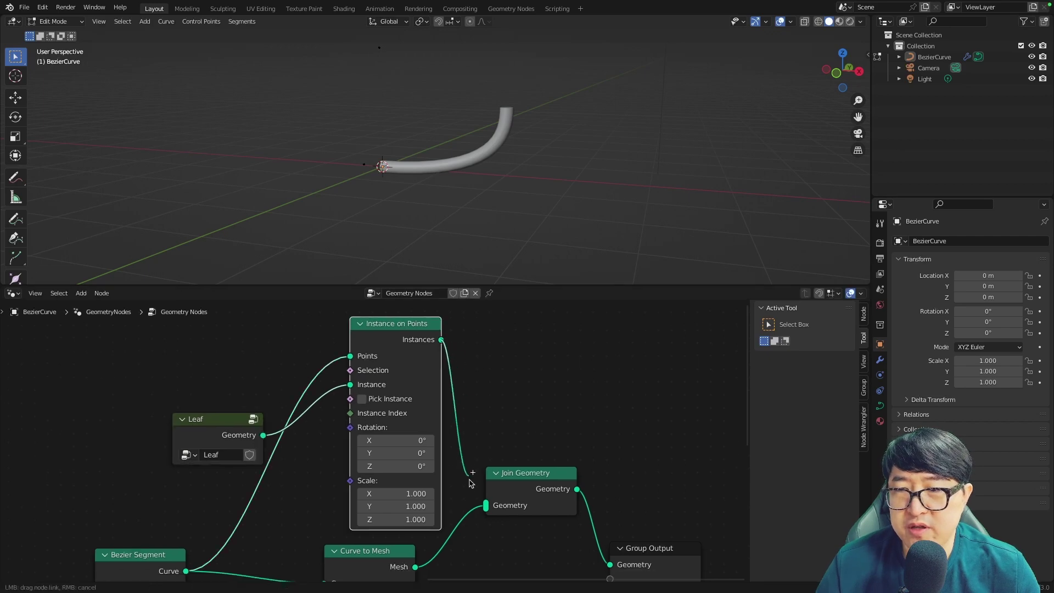
pyautogui.moveTo(471, 483); pyautogui.dragTo(485, 503)
pyautogui.scroll(-3, 496, 230)
pyautogui.moveTo(497, 231)
pyautogui.mouseDown(button='middle')
pyautogui.moveTo(513, 219)
pyautogui.moveTo(572, 238)
pyautogui.moveTo(504, 201)
pyautogui.mouseUp(button='middle')
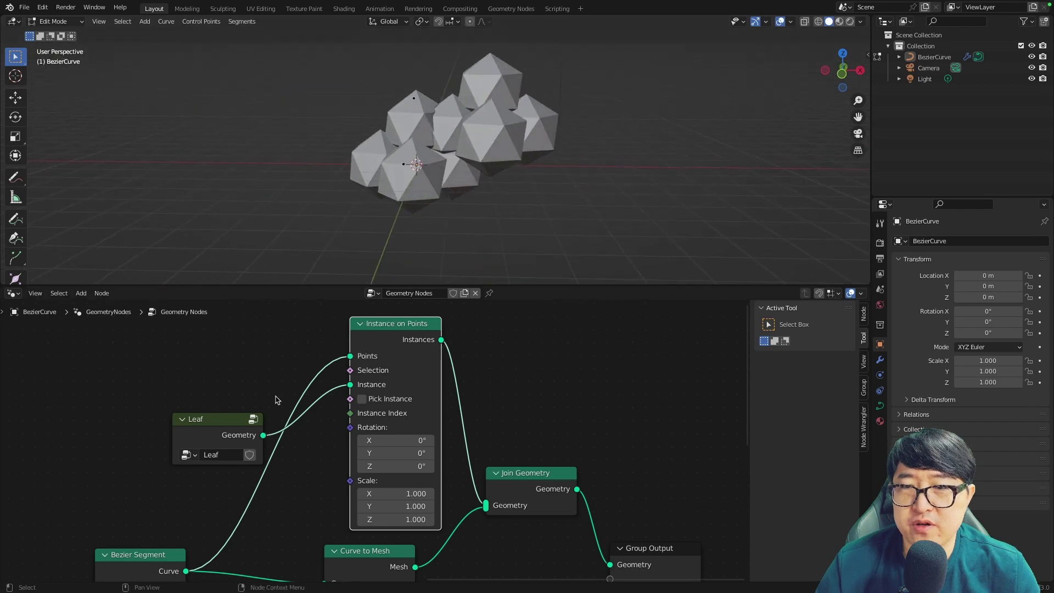
pyautogui.moveTo(236, 425); pyautogui.dragTo(246, 474)
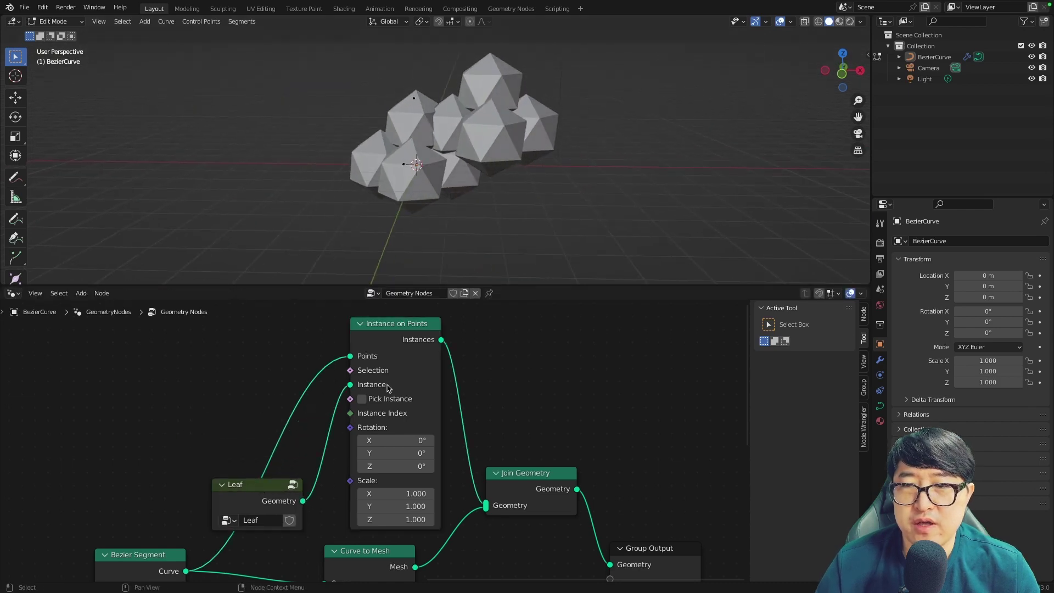
pyautogui.hotkey('shift', 'a')
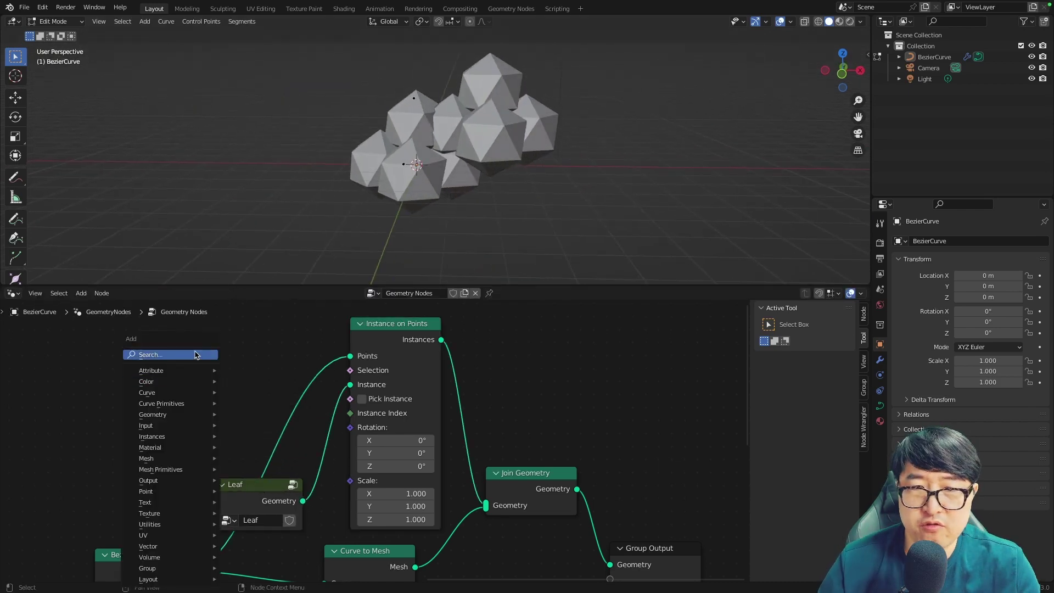
# - Feed an Endpoint Selection with Start Size 0 into Instance on Points' Selection
pyautogui.click(195, 355)
pyautogui.write('en')
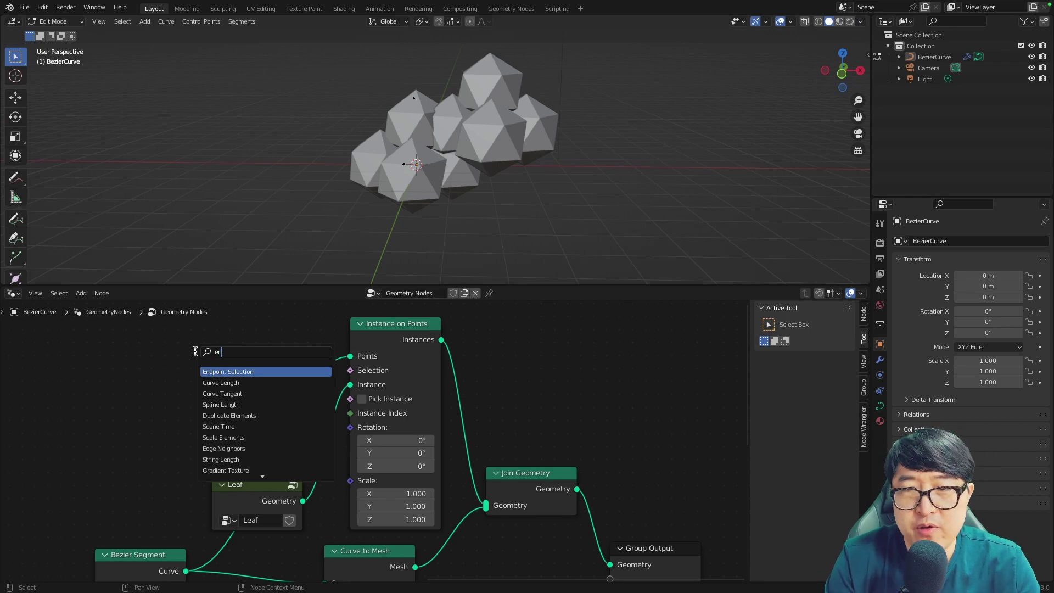
pyautogui.write('dp')
pyautogui.press('Return')
pyautogui.click(225, 367)
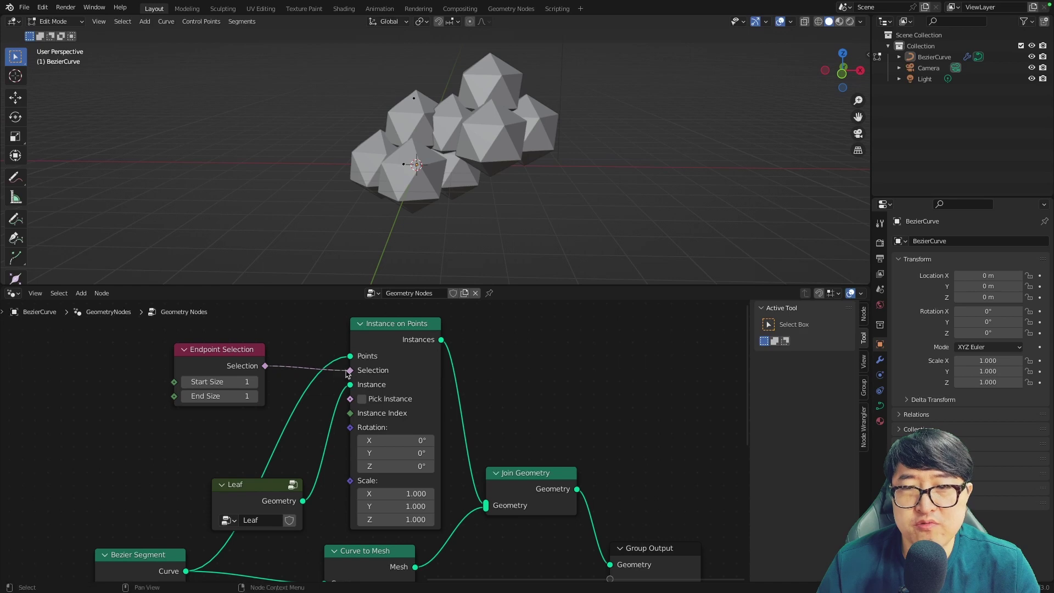
pyautogui.moveTo(223, 350); pyautogui.dragTo(234, 352)
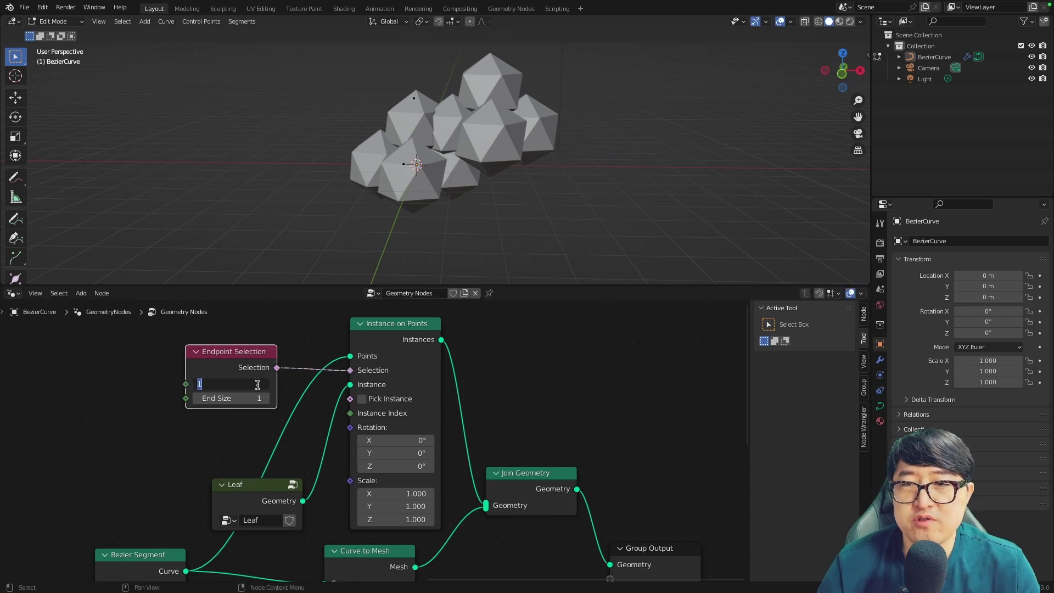
pyautogui.write('0')
pyautogui.press('Return')
pyautogui.moveTo(384, 162); pyautogui.dragTo(418, 182, button='middle')
# - Drag-edit the Instance on Points scale on all axes, trying 0.7 then 0.5
pyautogui.moveTo(424, 366); pyautogui.dragTo(434, 345)
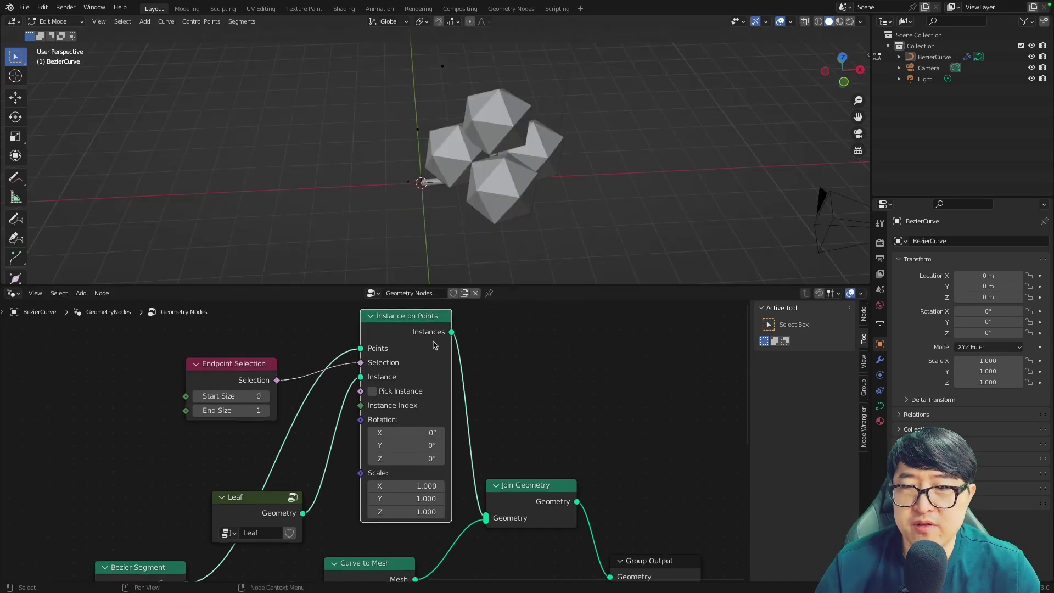
pyautogui.moveTo(409, 512); pyautogui.dragTo(408, 486)
pyautogui.write('.7')
pyautogui.press('Return')
pyautogui.write('.5')
pyautogui.press('Return')
pyautogui.moveTo(477, 219)
pyautogui.mouseDown(button='middle')
pyautogui.moveTo(505, 213)
pyautogui.moveTo(483, 230)
pyautogui.mouseUp(button='middle')
# - Set instance Rotation Z to 90° and the scale back to 0.7 on all axes
pyautogui.moveTo(406, 459); pyautogui.dragTo(445, 459)
pyautogui.moveTo(494, 220); pyautogui.dragTo(542, 181, button='middle')
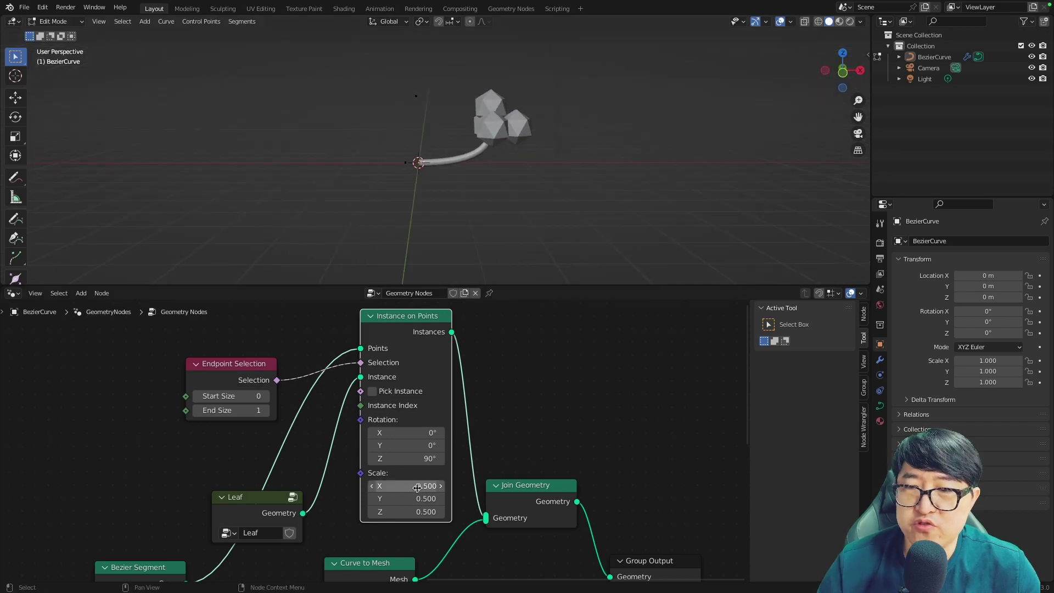
pyautogui.moveTo(417, 486); pyautogui.dragTo(418, 511)
pyautogui.write('.7')
pyautogui.press('Return')
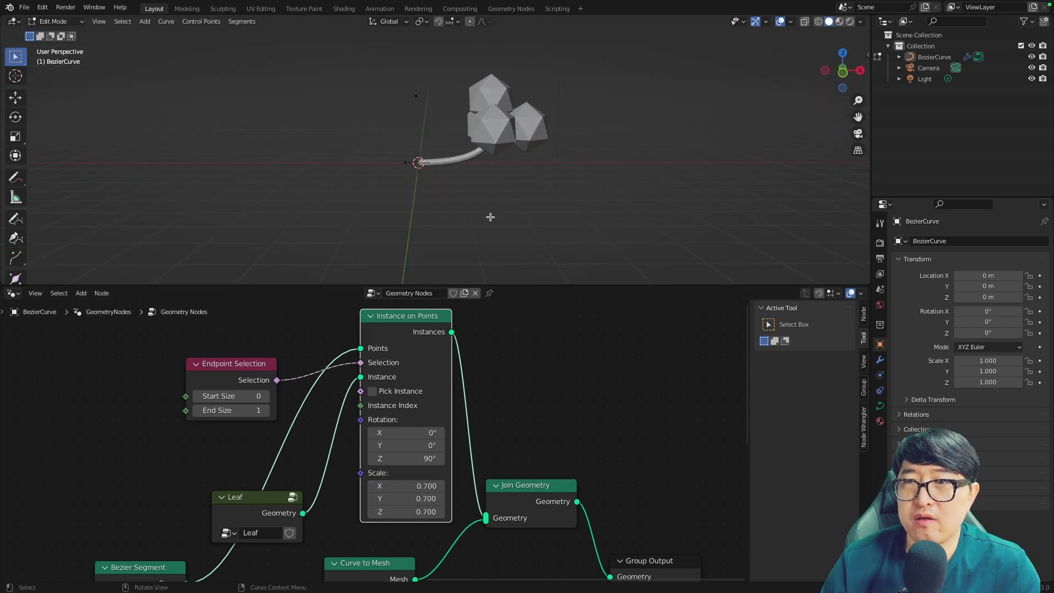
pyautogui.moveTo(490, 216)
pyautogui.mouseDown(button='middle')
pyautogui.moveTo(571, 210)
pyautogui.moveTo(558, 204)
pyautogui.mouseUp(button='middle')
pyautogui.scroll(-2, 552, 441)
# - Box-select all the stem, tube and leaf nodes and group them with Ctrl+G
pyautogui.scroll(-2, 552, 441)
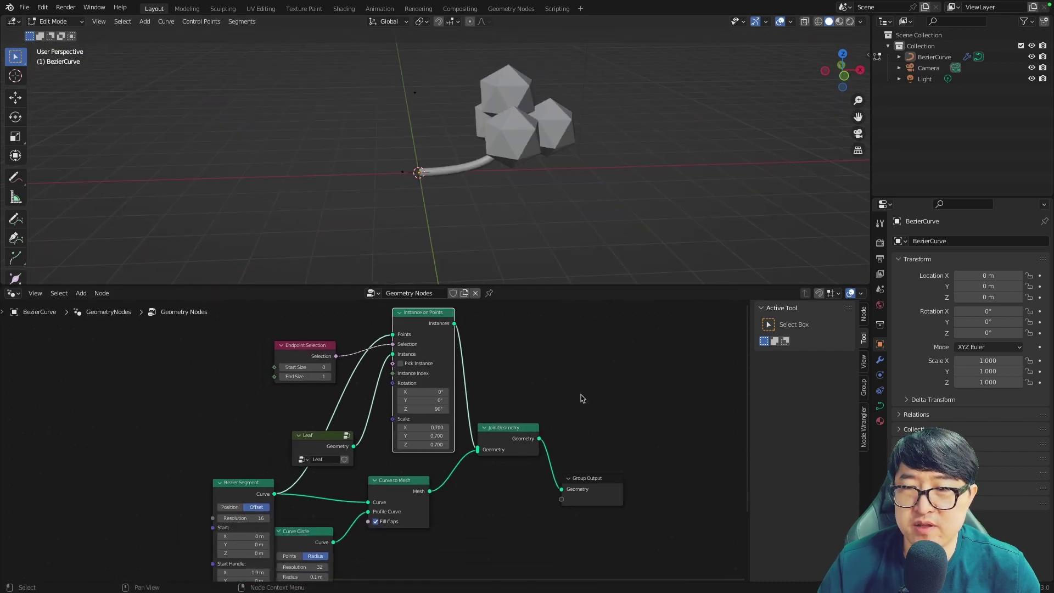
pyautogui.moveTo(269, 471); pyautogui.dragTo(237, 410)
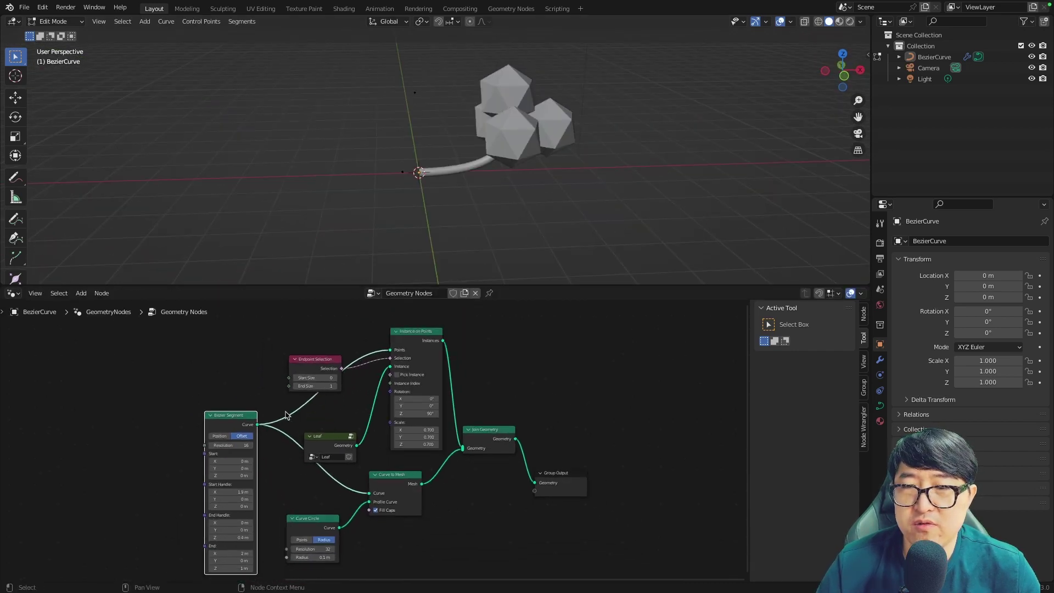
pyautogui.scroll(-1, 333, 440)
pyautogui.moveTo(203, 337); pyautogui.dragTo(500, 572)
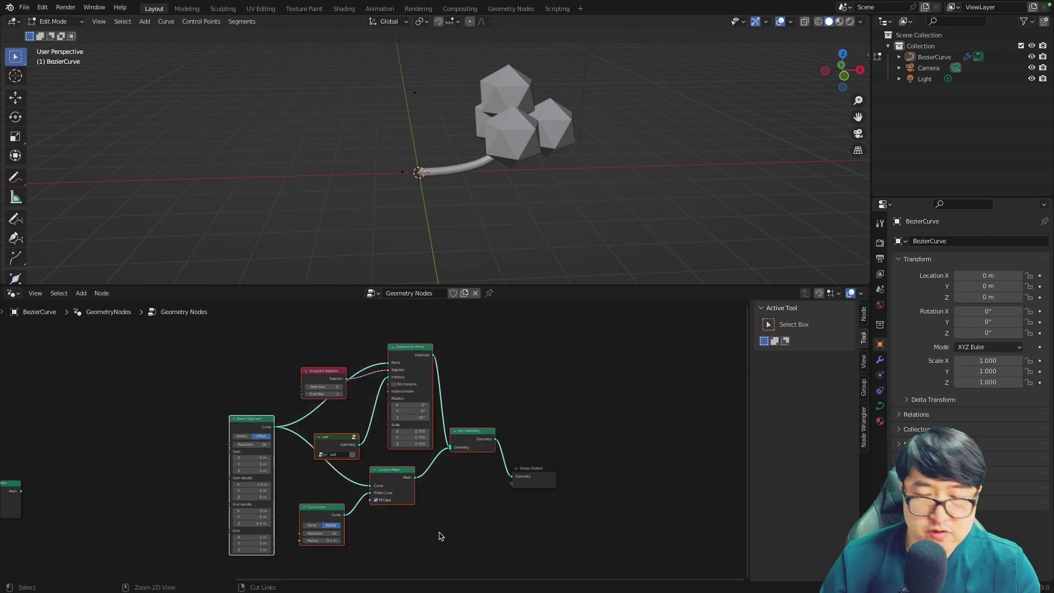
pyautogui.hotkey('ctrl', 'g')
# - Return from NodeGroup to the top-level Geometry Nodes tree and start renaming the group
pyautogui.scroll(1, 401, 337)
pyautogui.click(373, 293)
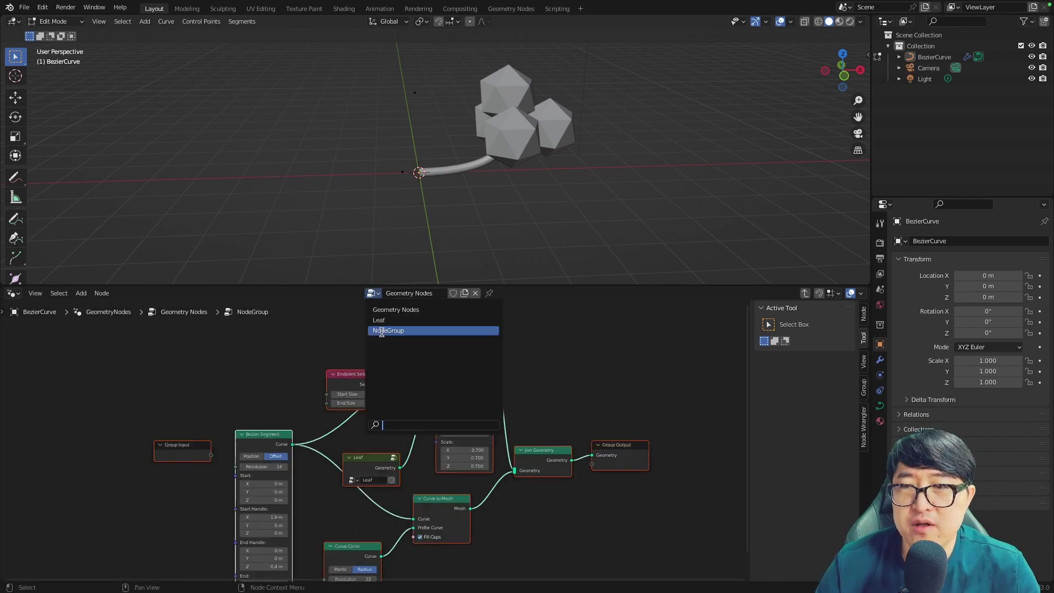
pyautogui.click(403, 331)
pyautogui.click(367, 294)
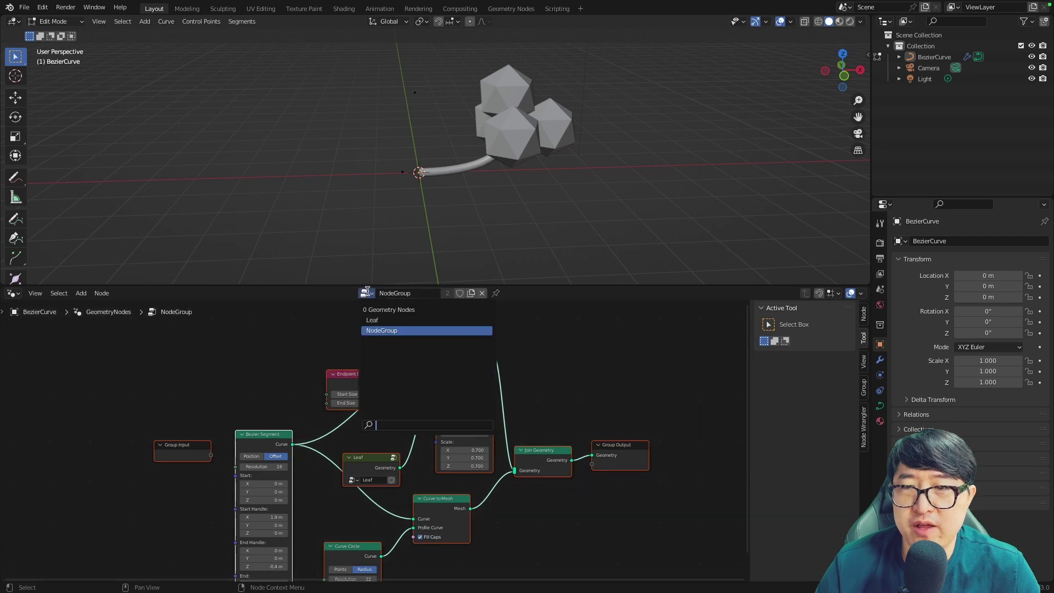
pyautogui.click(384, 309)
pyautogui.scroll(2, 444, 439)
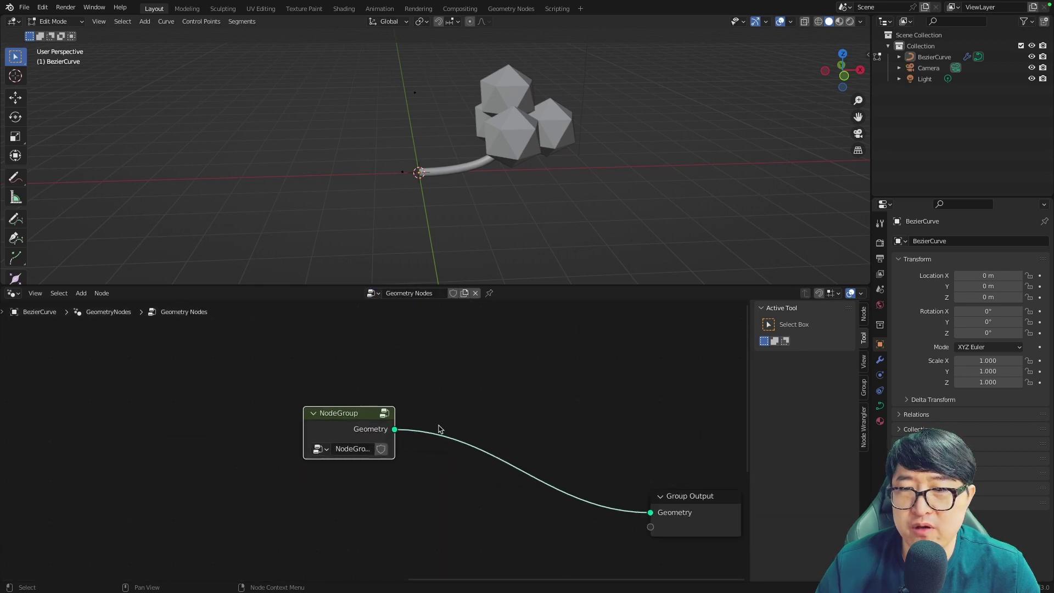
pyautogui.press('BackSpace')
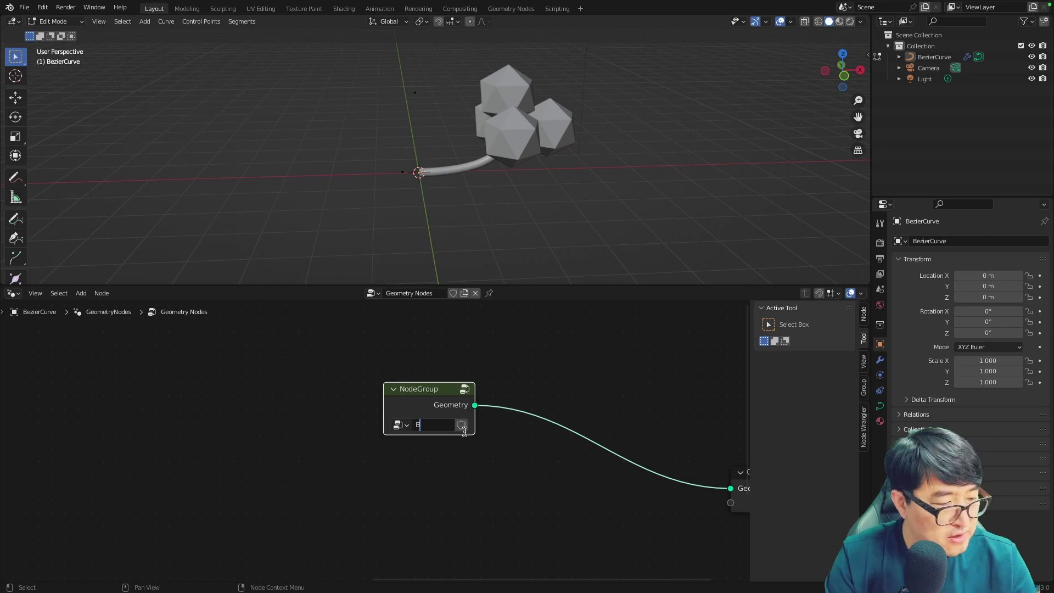
pyautogui.write('B')
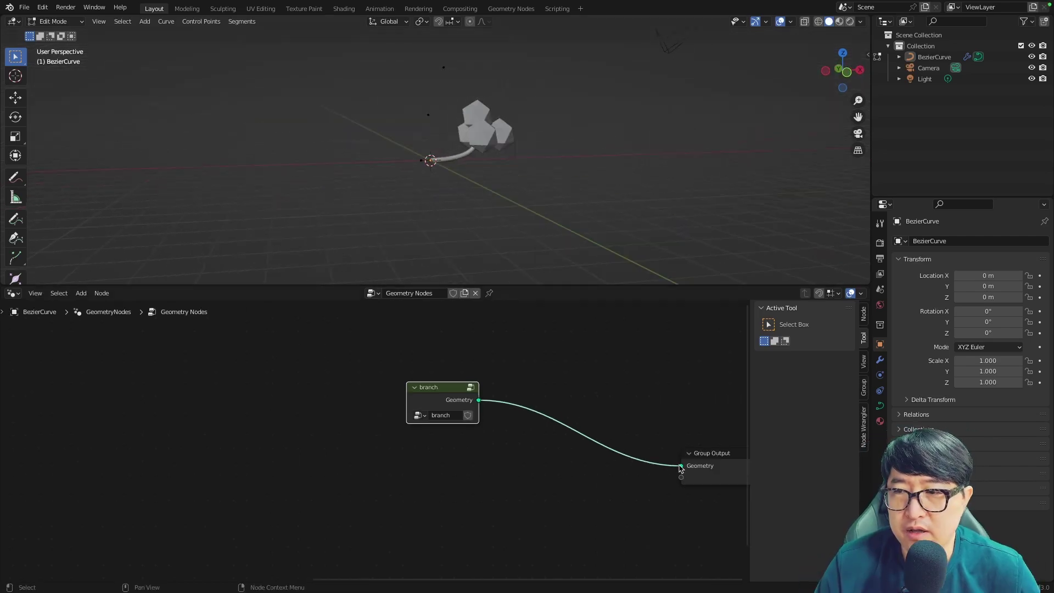
# - Unlink the branch group from Group Output and connect the trunk's Curve to Mesh instead
pyautogui.moveTo(681, 466); pyautogui.dragTo(604, 439)
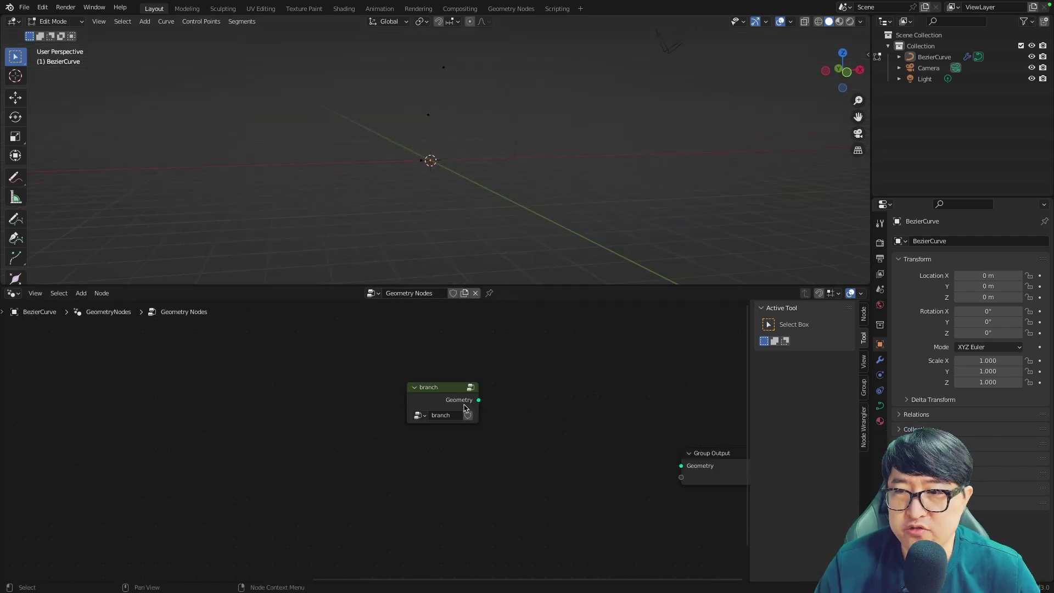
pyautogui.scroll(-3, 244, 499)
pyautogui.moveTo(244, 498); pyautogui.dragTo(450, 489, button='middle')
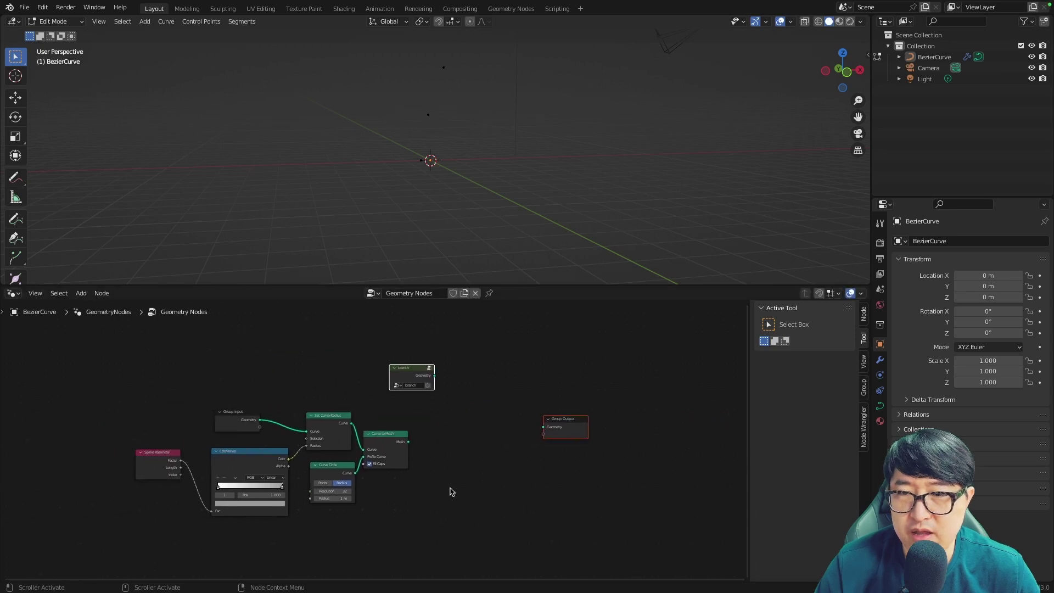
pyautogui.scroll(1, 450, 489)
pyautogui.moveTo(423, 440); pyautogui.dragTo(580, 424)
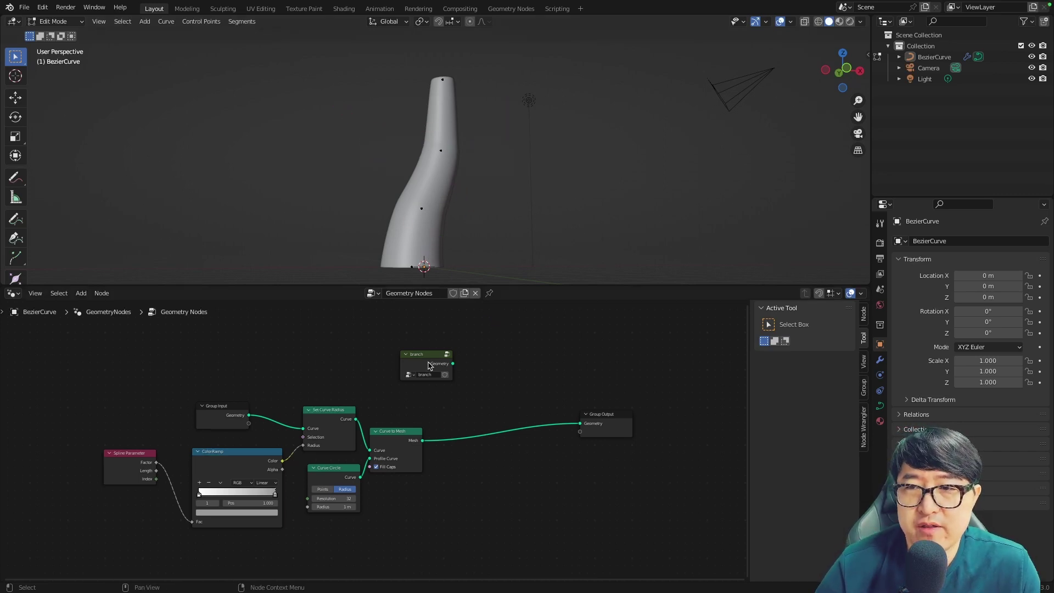
pyautogui.moveTo(421, 352); pyautogui.dragTo(418, 336)
# - Add Join Geometry before Group Output and feed the original trunk curve into it
pyautogui.press('Home')
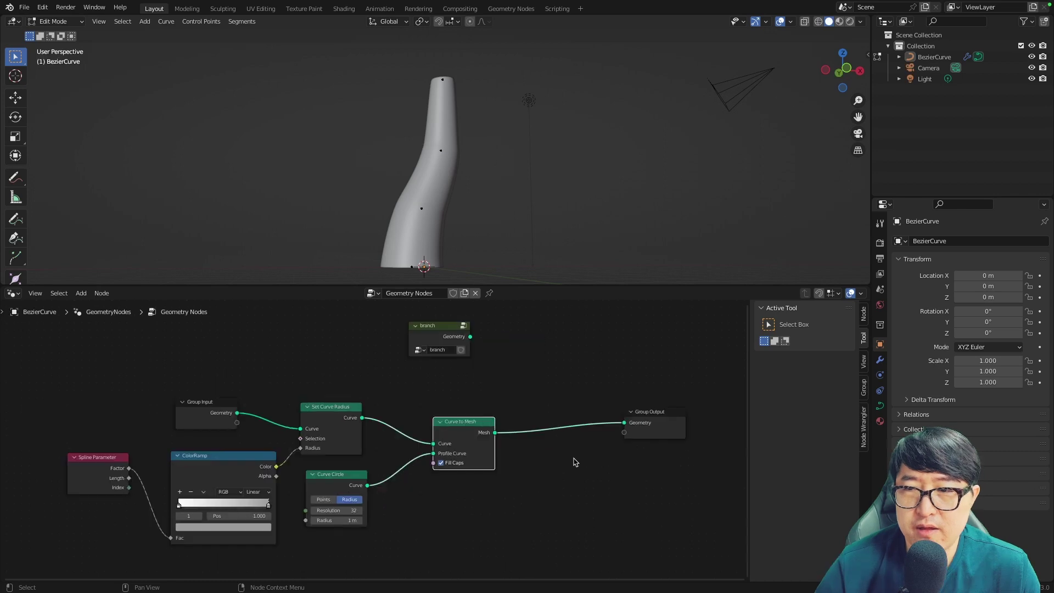
pyautogui.hotkey('shift', 'a')
pyautogui.write('j')
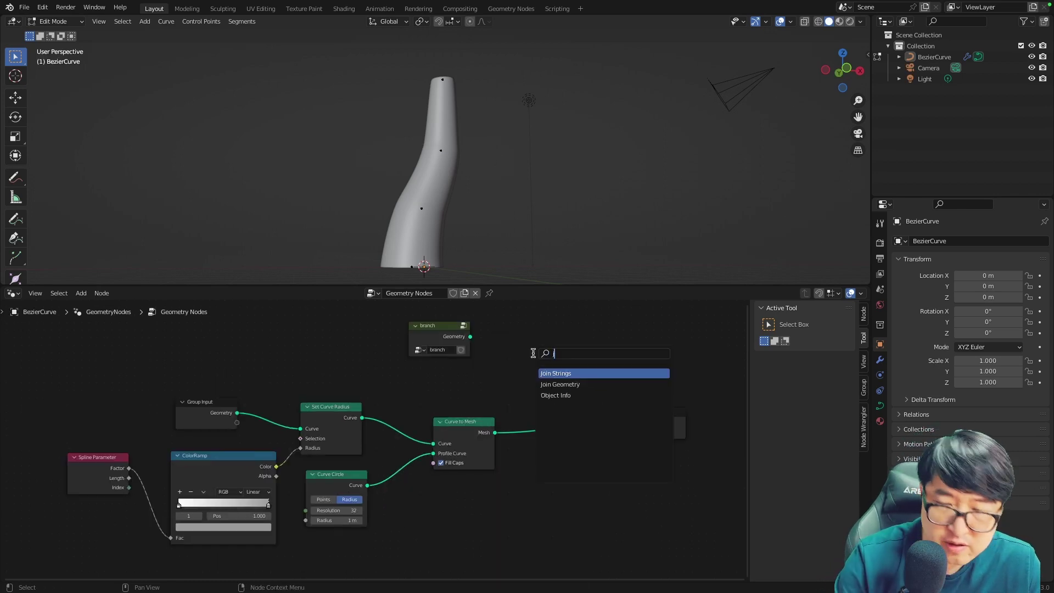
pyautogui.write('oin')
pyautogui.click(561, 385)
pyautogui.click(561, 353)
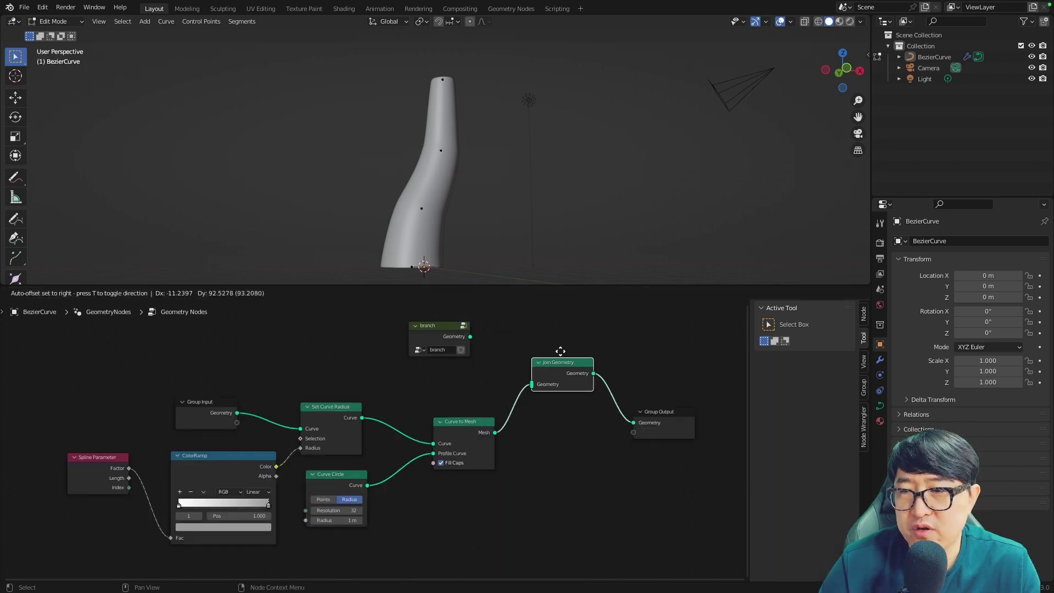
pyautogui.moveTo(440, 325); pyautogui.dragTo(451, 371)
pyautogui.hotkey('ctrl', 'z')
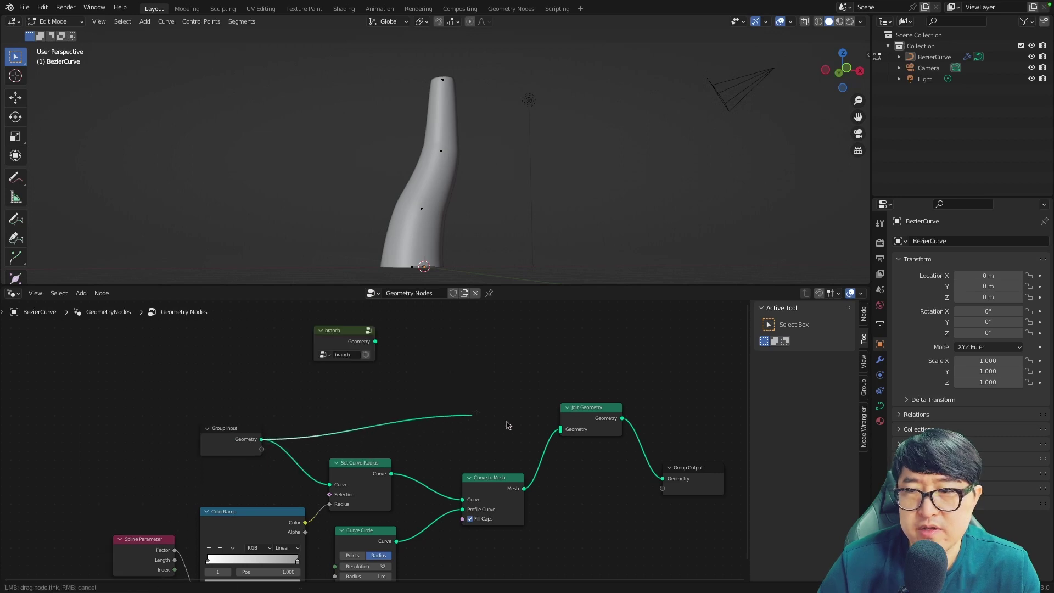
pyautogui.moveTo(508, 425); pyautogui.dragTo(546, 430)
# - Add Instance on Points on the curve-to-join link, instancing the branch group
pyautogui.hotkey('shift', 'a')
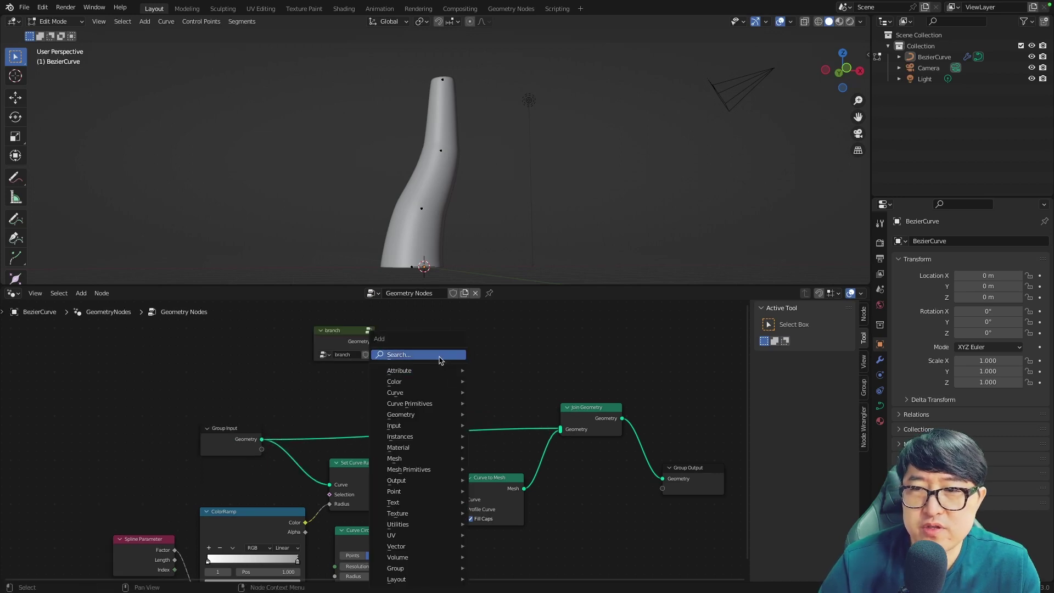
pyautogui.write('instance')
pyautogui.press('Return')
pyautogui.click(450, 404)
pyautogui.moveTo(449, 404); pyautogui.dragTo(483, 344)
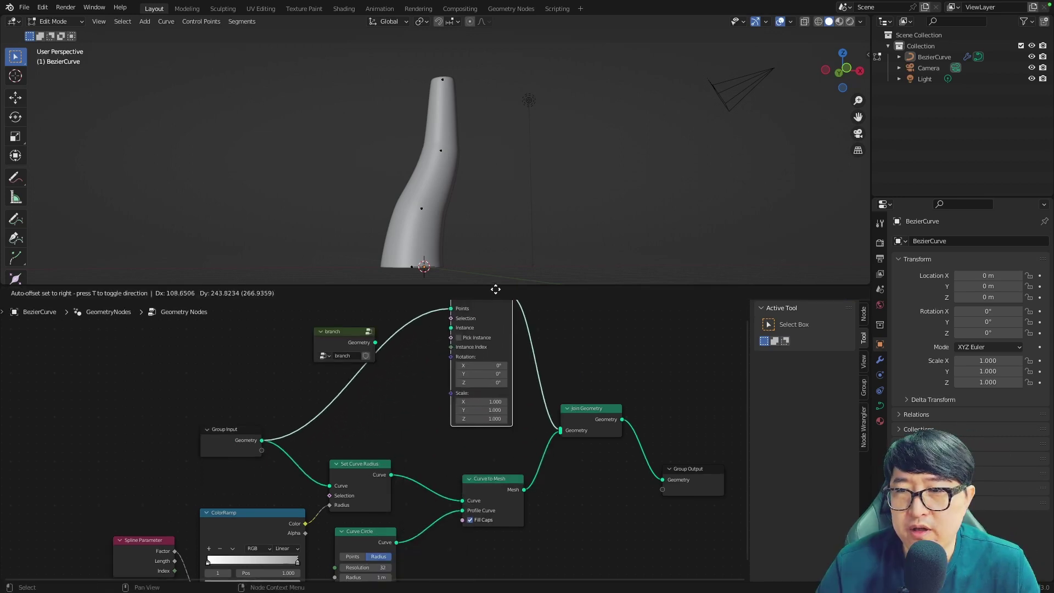
pyautogui.moveTo(359, 356); pyautogui.dragTo(335, 356)
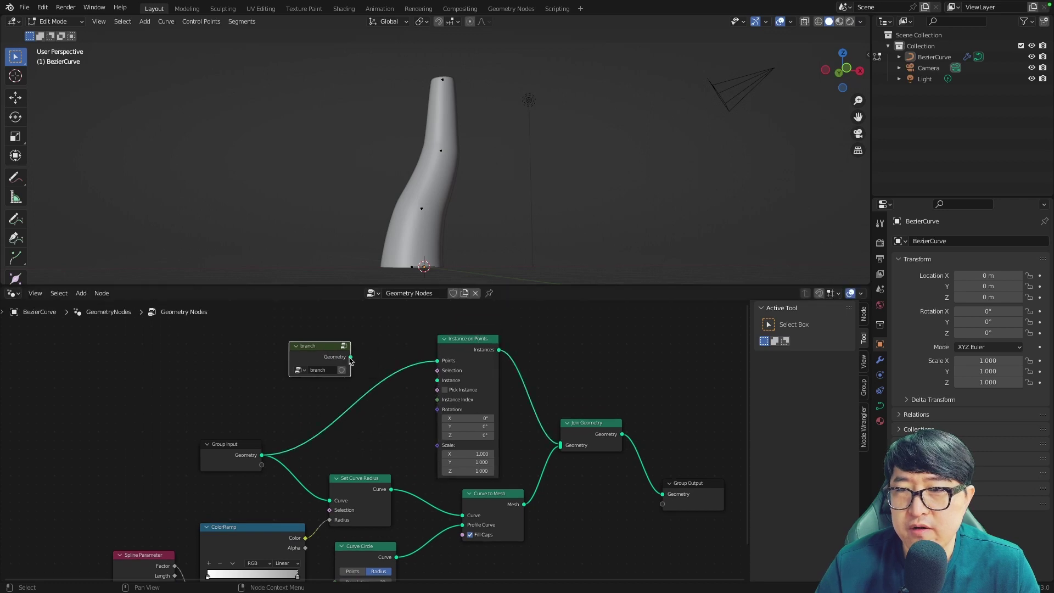
pyautogui.moveTo(439, 382); pyautogui.dragTo(439, 381)
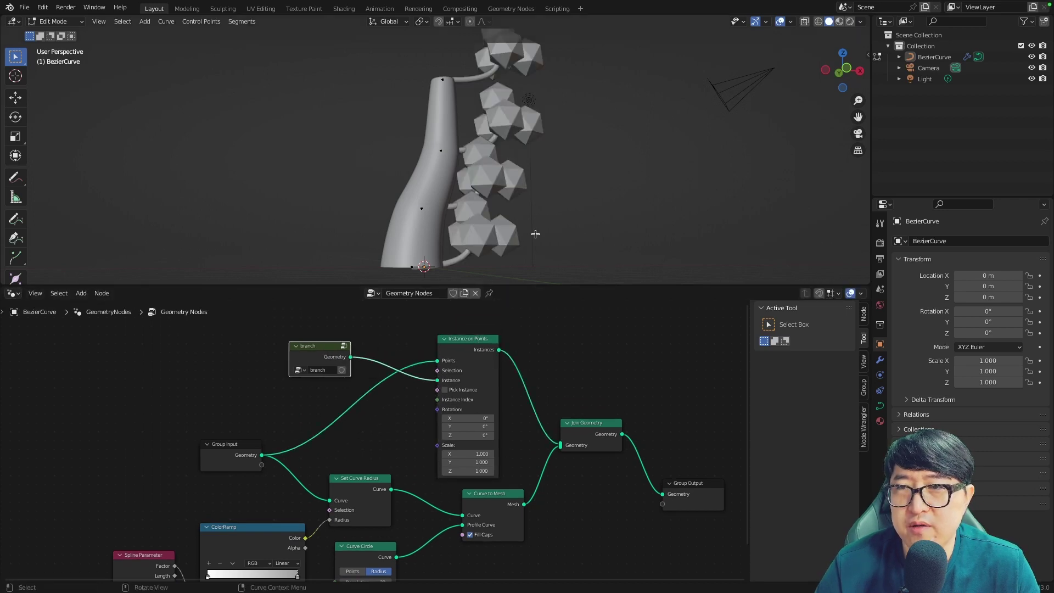
pyautogui.moveTo(535, 234); pyautogui.dragTo(440, 226, button='middle')
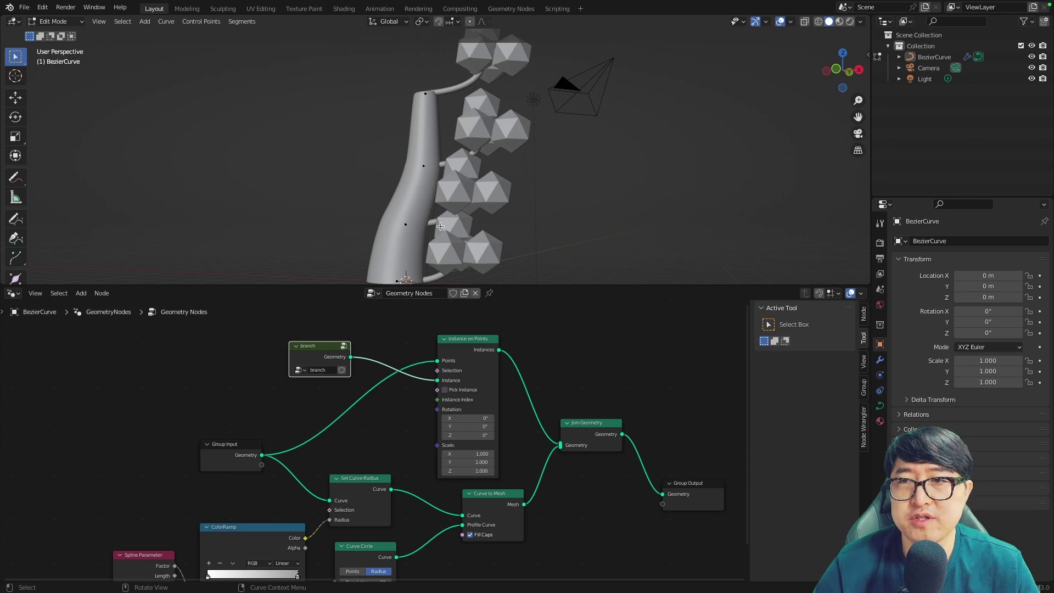
pyautogui.press('KP_1')
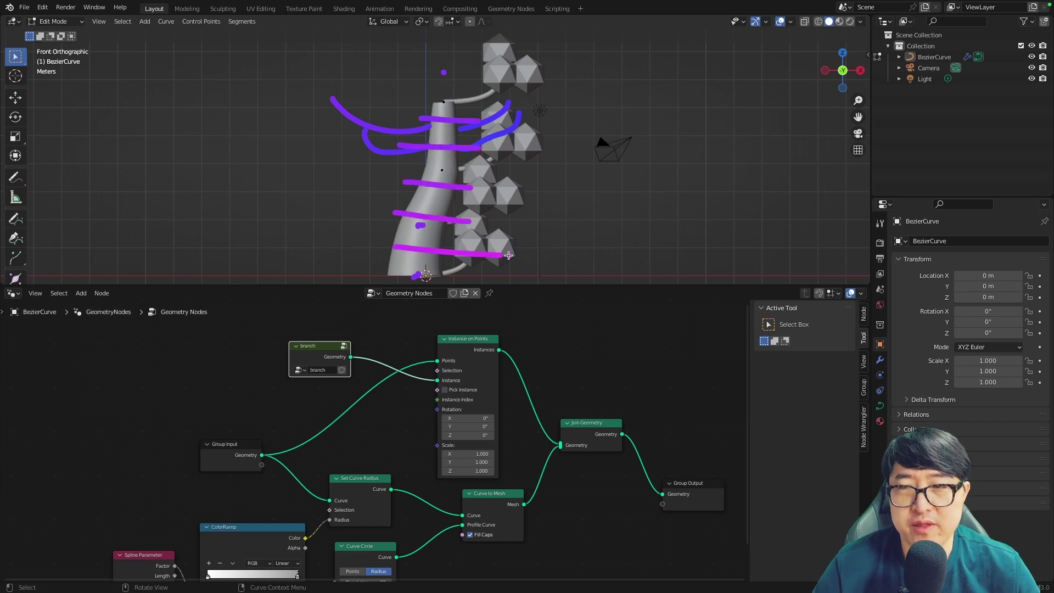
# - Move the branch and Group Input nodes aside and add a Resample Curve node
pyautogui.moveTo(320, 346); pyautogui.dragTo(395, 426)
pyautogui.moveTo(231, 437)
pyautogui.mouseDown()
pyautogui.moveTo(220, 429)
pyautogui.moveTo(222, 378)
pyautogui.mouseUp()
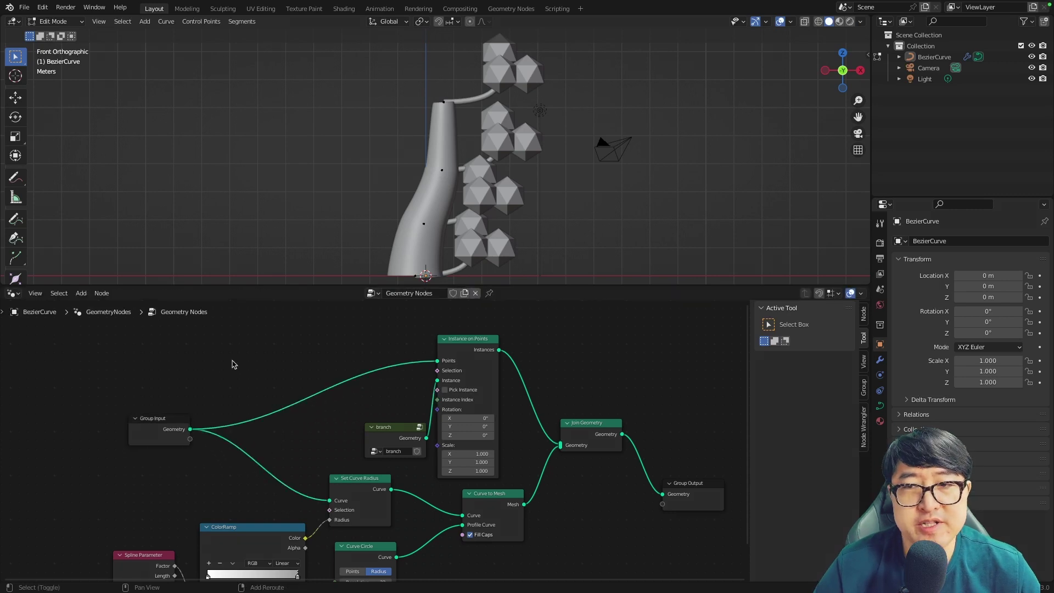
pyautogui.hotkey('shift', 'a')
pyautogui.click(252, 385)
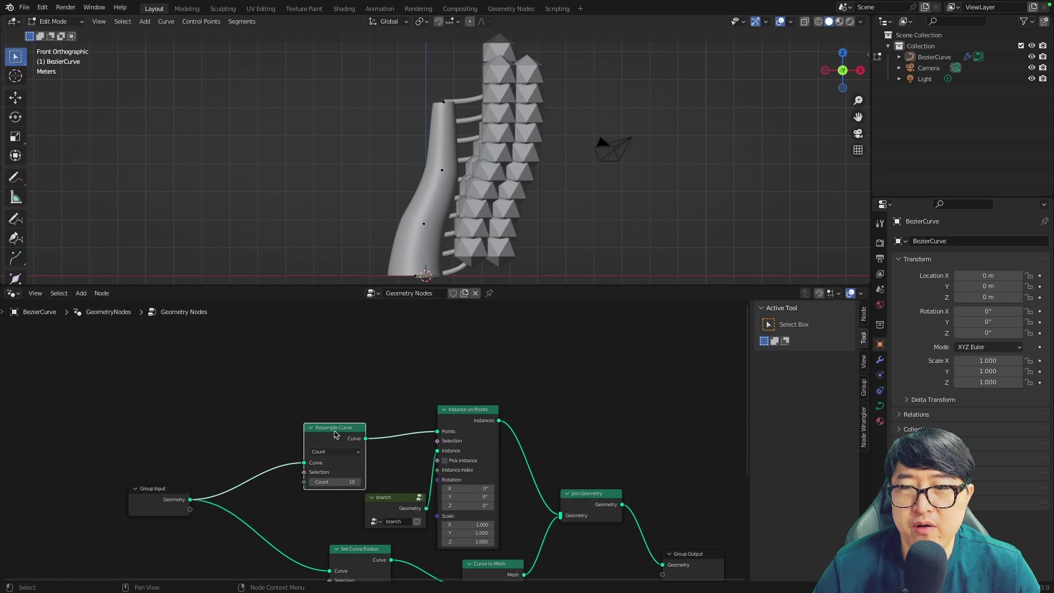
# - Insert Resample Curve before Instance on Points and link Spline Parameter Factor to Selection
pyautogui.click(290, 402)
pyautogui.moveTo(352, 459); pyautogui.dragTo(356, 453)
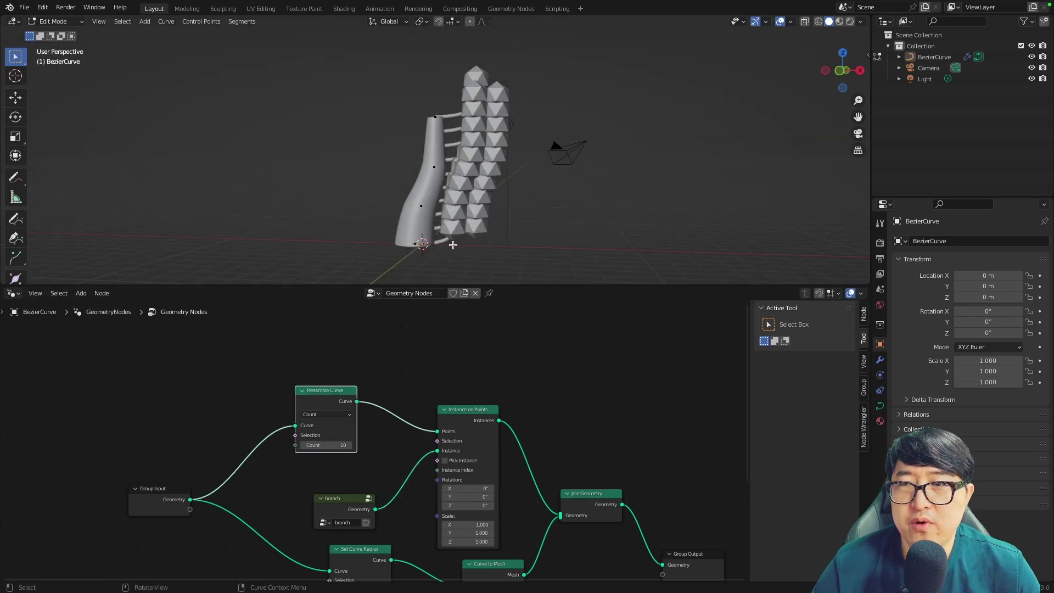
pyautogui.moveTo(474, 173); pyautogui.dragTo(435, 259, button='middle')
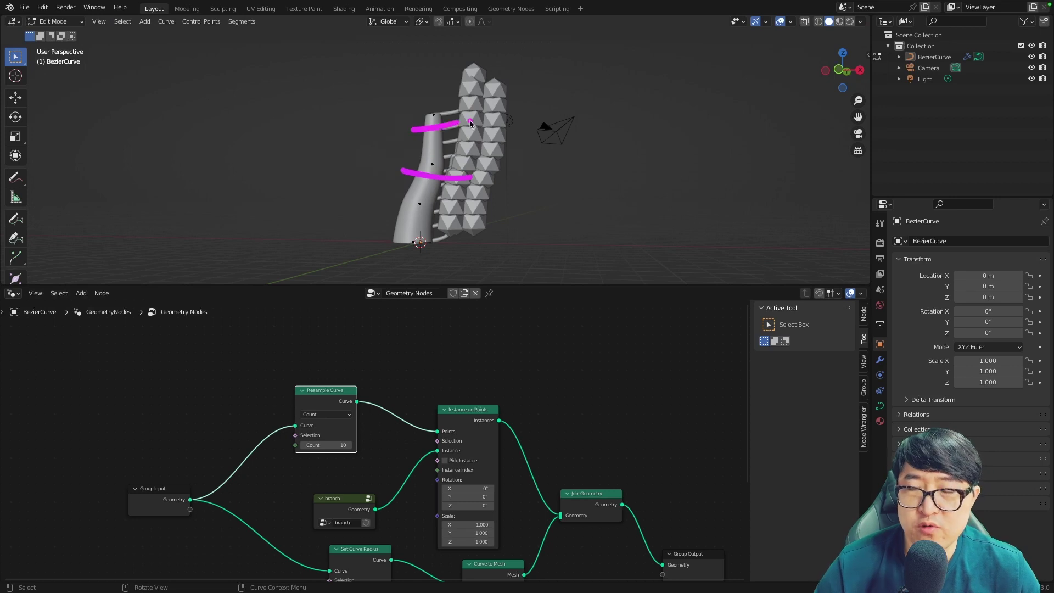
pyautogui.scroll(2, 401, 396)
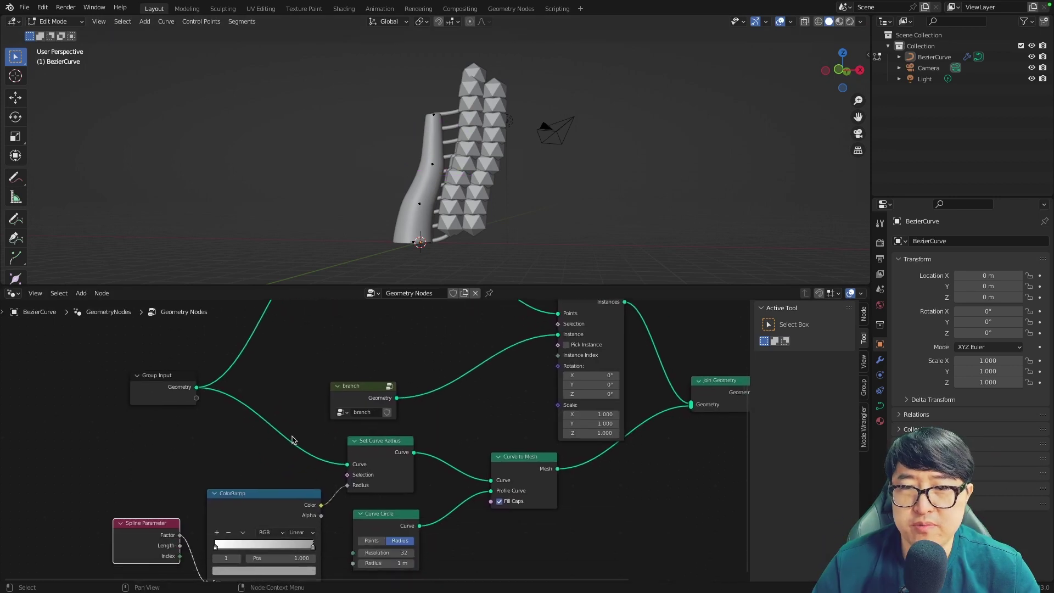
pyautogui.moveTo(183, 494); pyautogui.dragTo(189, 509, button='middle')
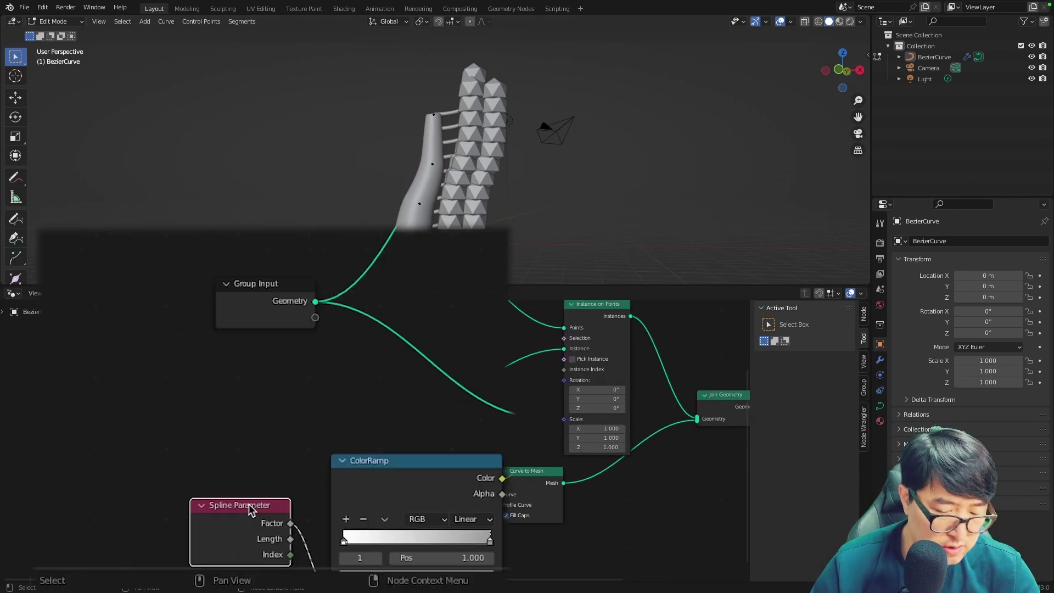
pyautogui.moveTo(529, 319); pyautogui.dragTo(511, 363, button='middle')
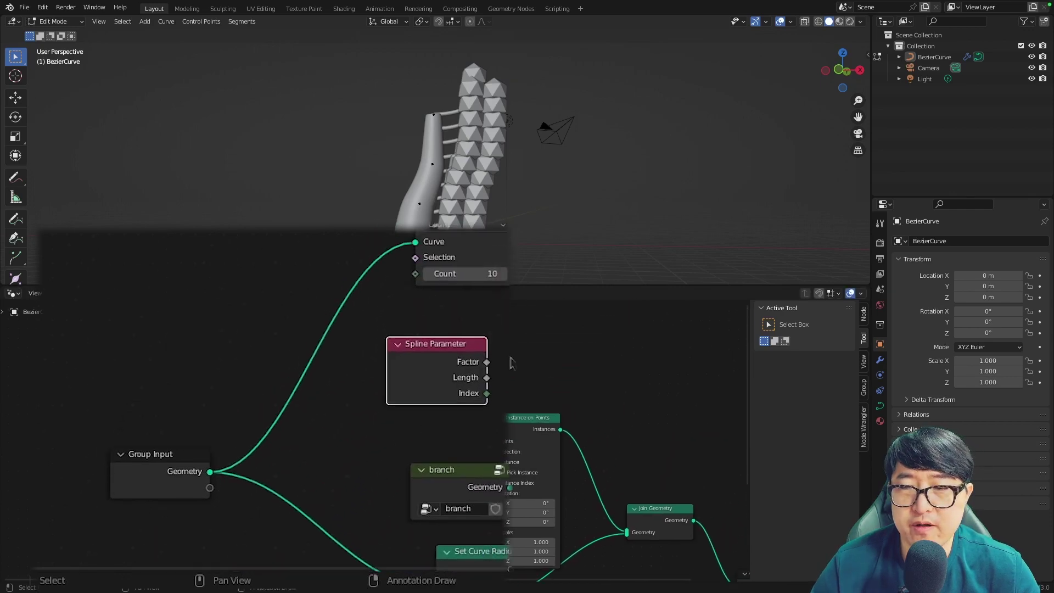
pyautogui.moveTo(328, 443)
pyautogui.mouseDown()
pyautogui.moveTo(504, 460)
pyautogui.moveTo(496, 452)
pyautogui.mouseUp()
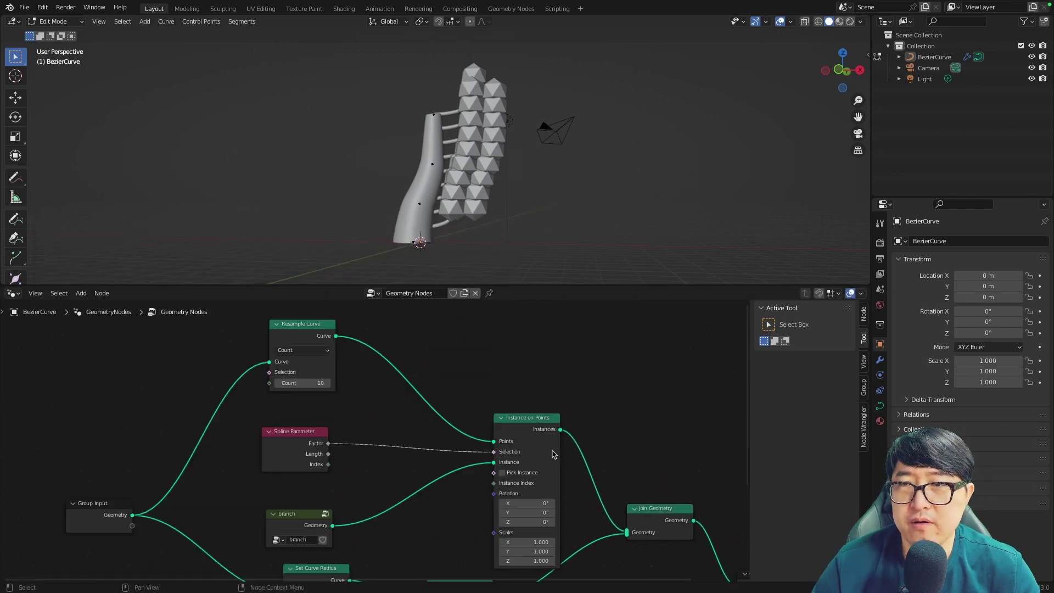
# - Annotate the viewport, marking the trunk top as 1 and the base as 0 Null
pyautogui.scroll(2, 432, 263)
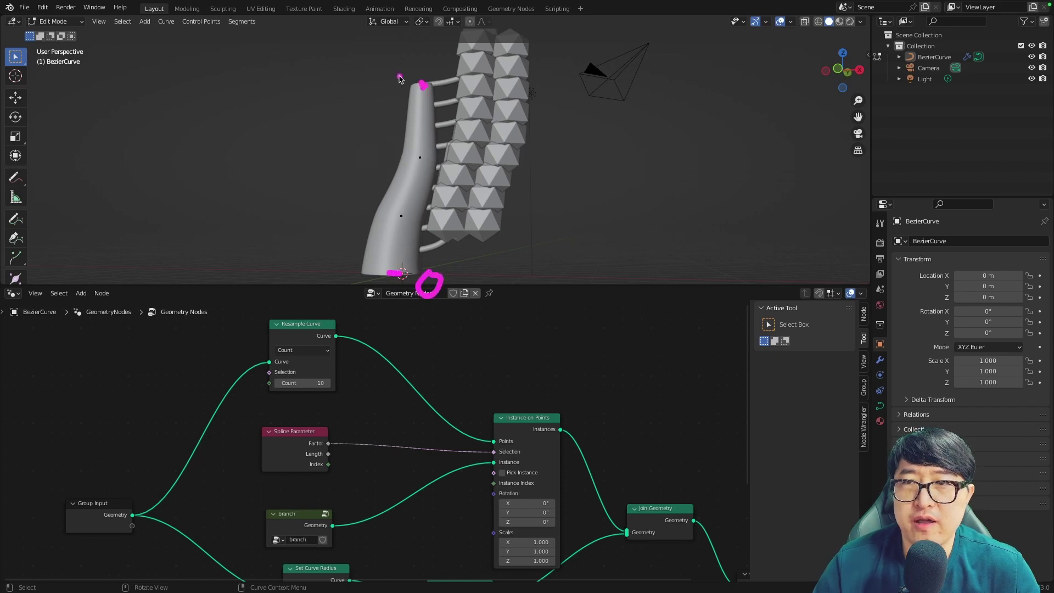
pyautogui.moveTo(387, 69); pyautogui.dragTo(394, 102)
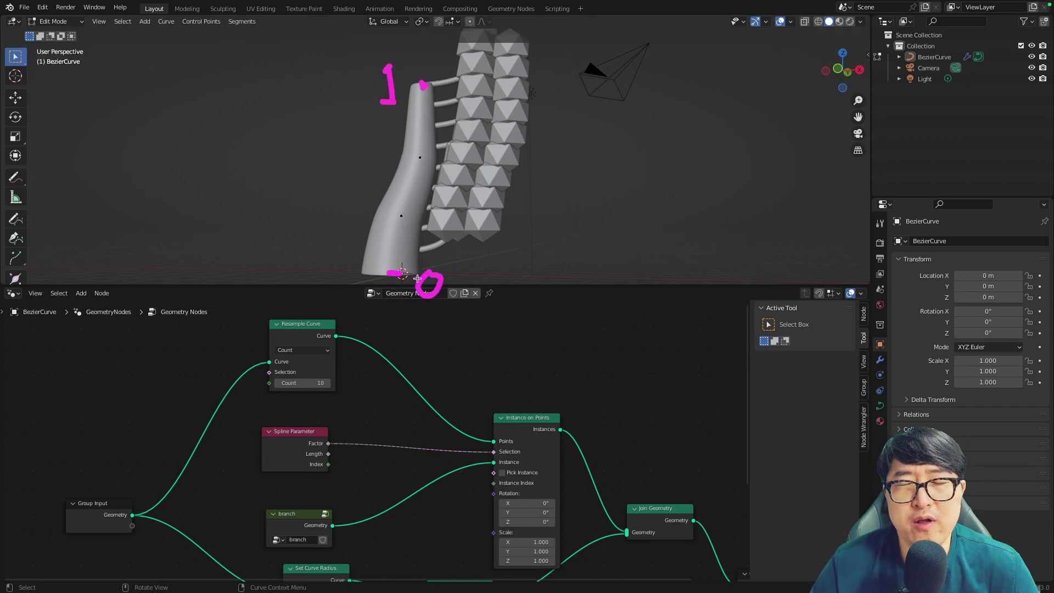
pyautogui.moveTo(468, 288); pyautogui.dragTo(498, 254)
pyautogui.moveTo(508, 262); pyautogui.dragTo(530, 275)
pyautogui.moveTo(546, 247); pyautogui.dragTo(548, 278)
pyautogui.moveTo(574, 231); pyautogui.dragTo(568, 285)
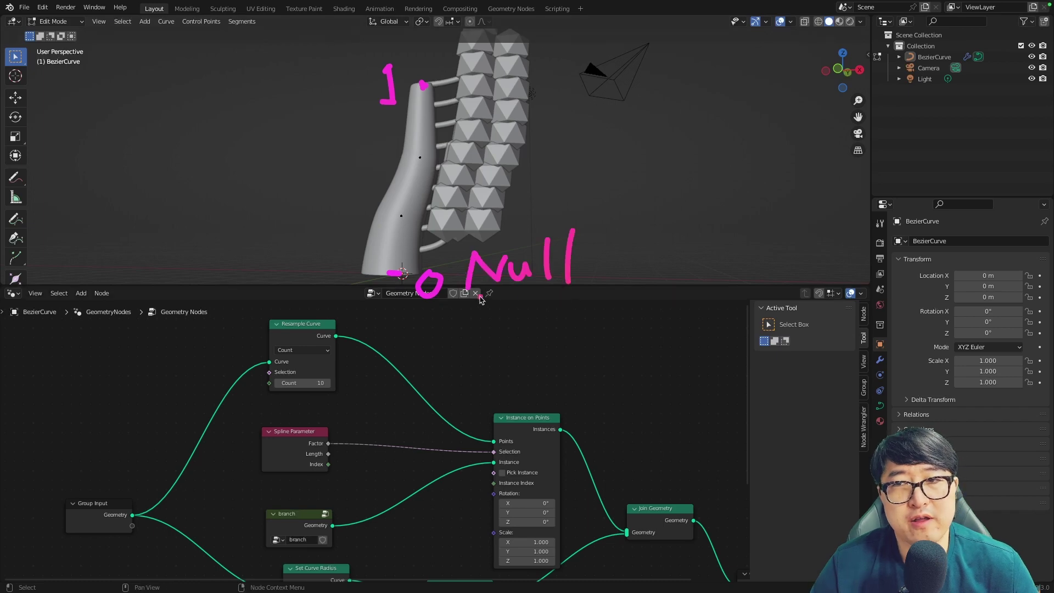
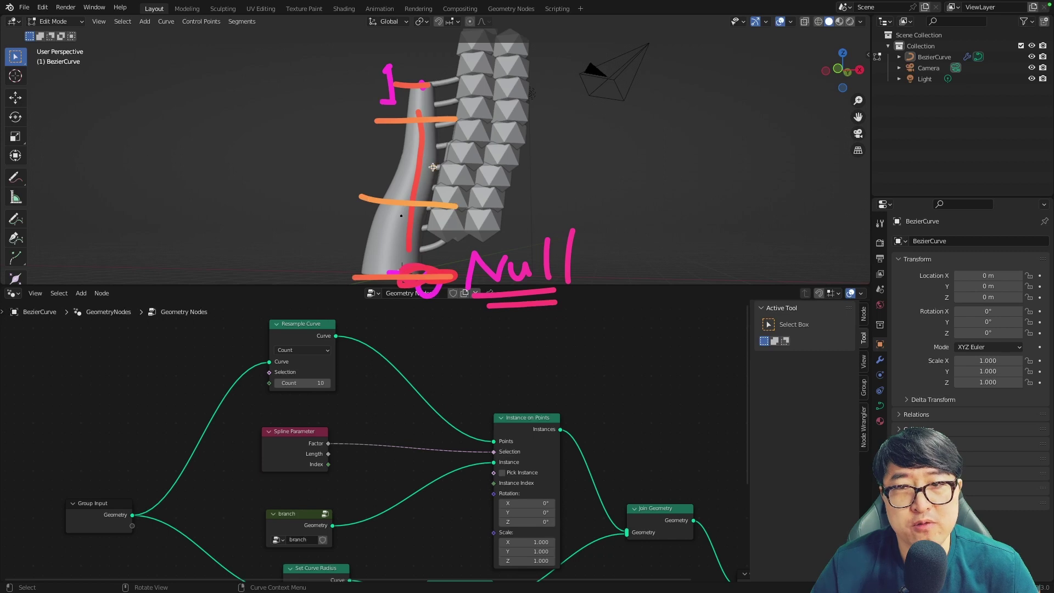
# - Insert a ColorRamp between Spline Parameter Factor and Instance on Points Selection
pyautogui.moveTo(423, 387); pyautogui.dragTo(489, 332, button='middle')
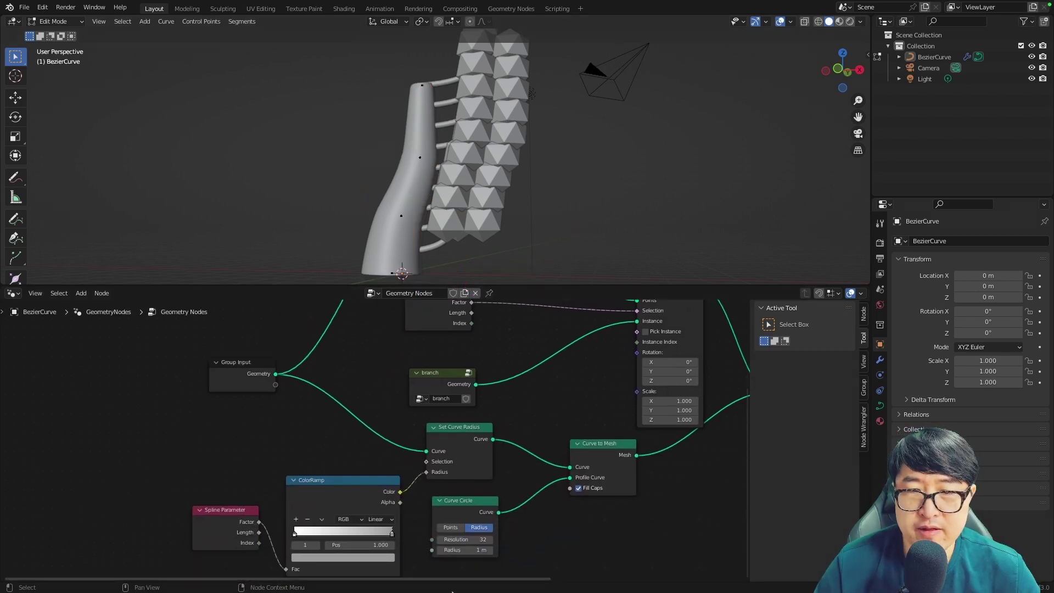
pyautogui.moveTo(283, 568); pyautogui.dragTo(354, 481, button='middle')
pyautogui.moveTo(560, 424); pyautogui.dragTo(471, 527, button='middle')
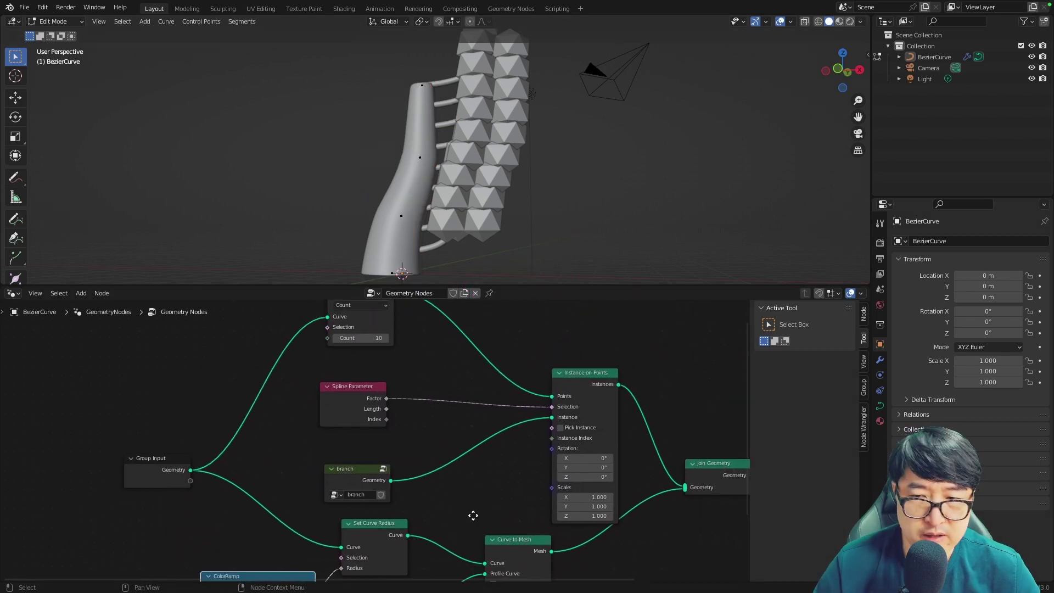
pyautogui.hotkey('shift', 'a')
pyautogui.write('color')
pyautogui.press('Return')
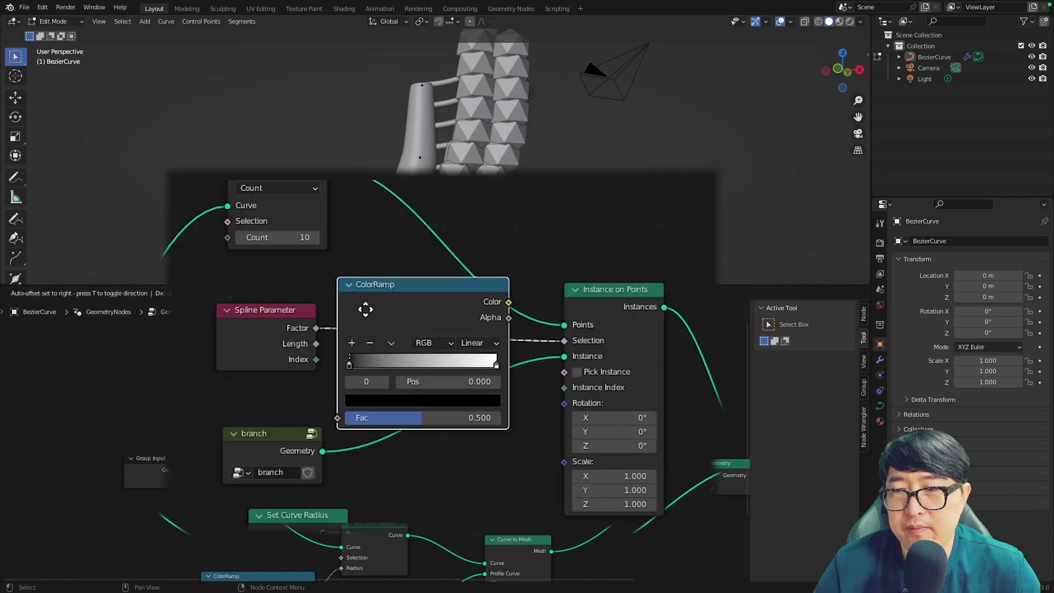
pyautogui.moveTo(371, 280); pyautogui.dragTo(361, 258)
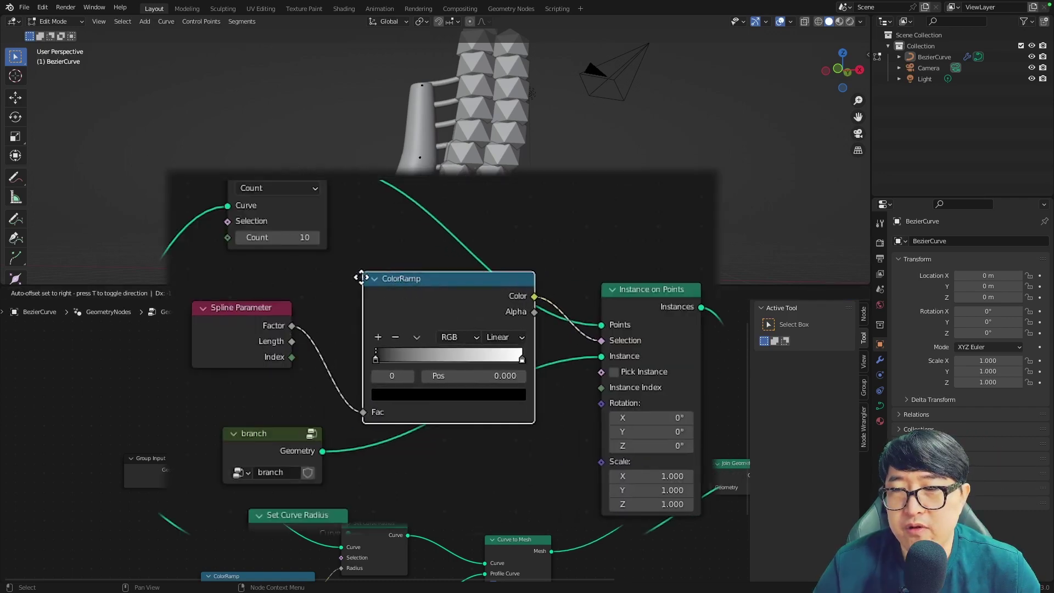
# - Make the ColorRamp Constant and reposition its stops so branches appear only near the top
pyautogui.moveTo(411, 409); pyautogui.dragTo(396, 405)
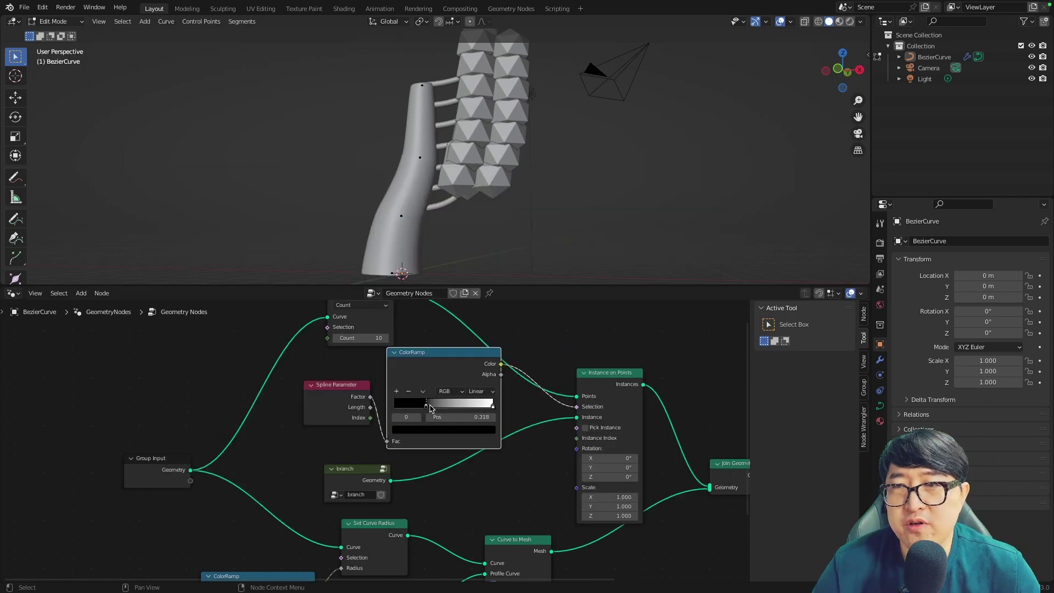
pyautogui.click(493, 405)
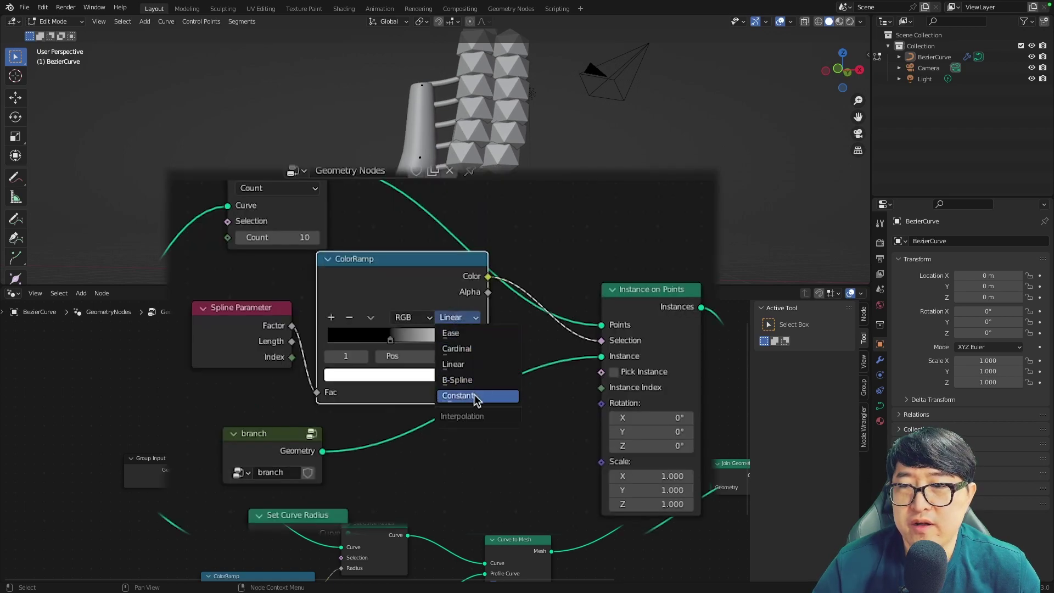
pyautogui.click(476, 397)
pyautogui.moveTo(475, 340); pyautogui.dragTo(446, 411)
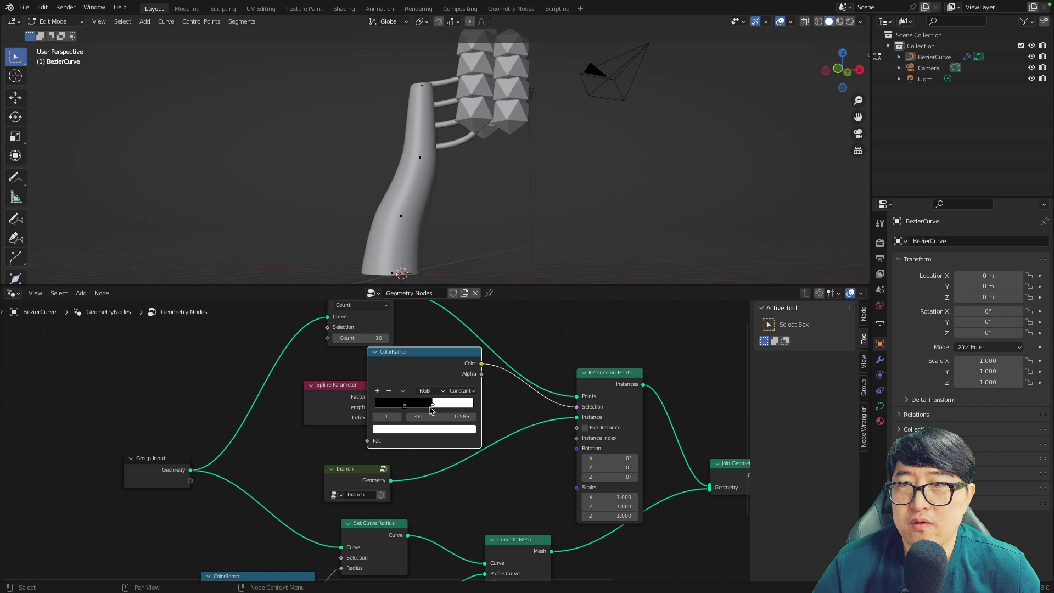
pyautogui.moveTo(432, 406)
pyautogui.mouseDown()
pyautogui.moveTo(420, 407)
pyautogui.moveTo(498, 406)
pyautogui.mouseUp()
pyautogui.click(351, 372)
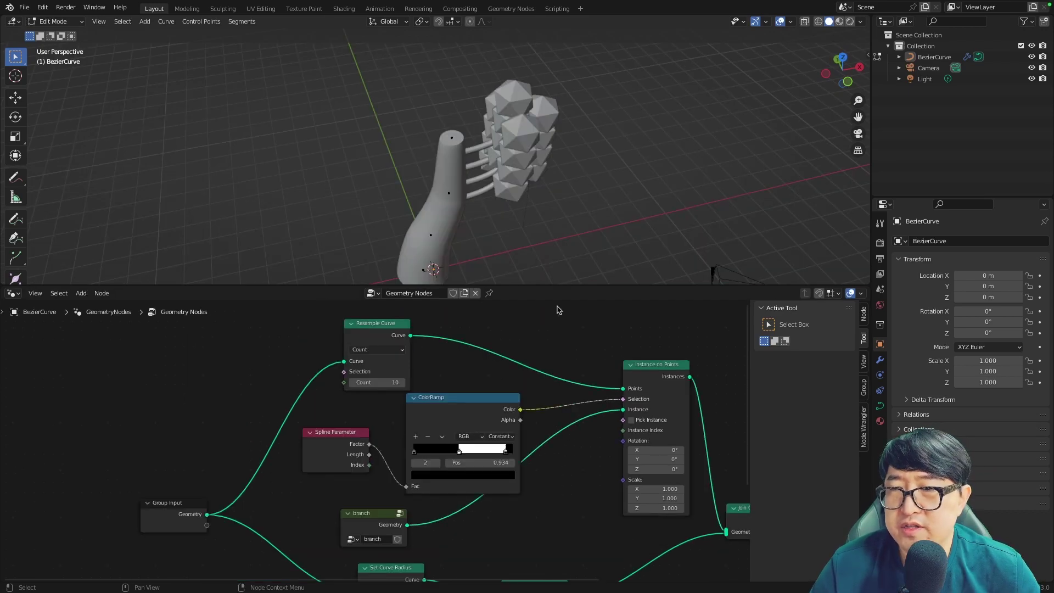
# - Orbit to inspect the branches, trying a Z rotation on the instances and undoing it
pyautogui.moveTo(554, 231)
pyautogui.mouseDown(button='middle')
pyautogui.moveTo(539, 202)
pyautogui.moveTo(485, 184)
pyautogui.moveTo(674, 189)
pyautogui.mouseUp(button='middle')
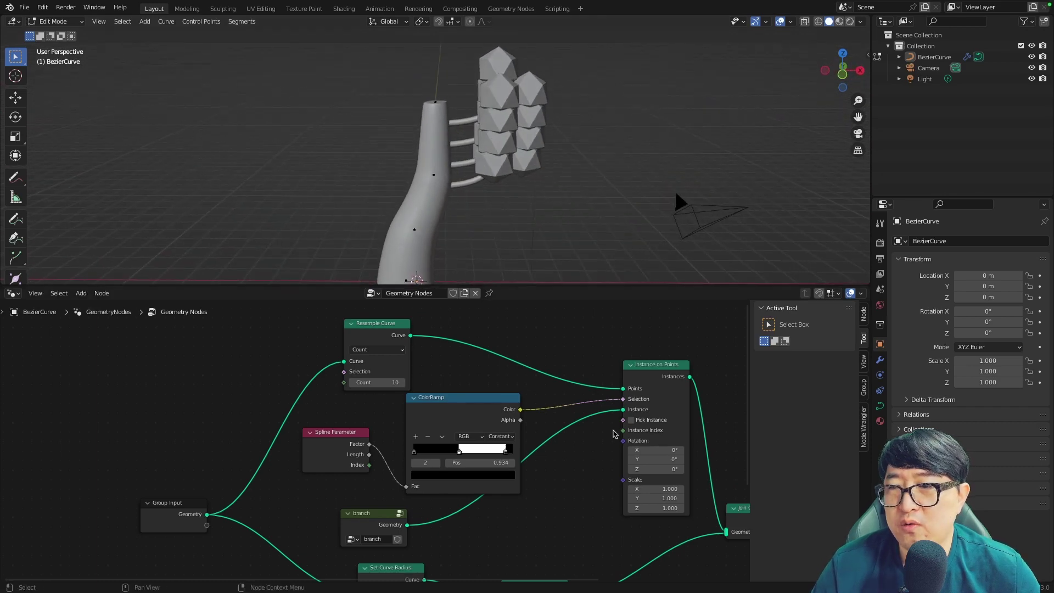
pyautogui.moveTo(555, 275); pyautogui.dragTo(521, 270, button='middle')
pyautogui.moveTo(676, 471); pyautogui.dragTo(642, 471)
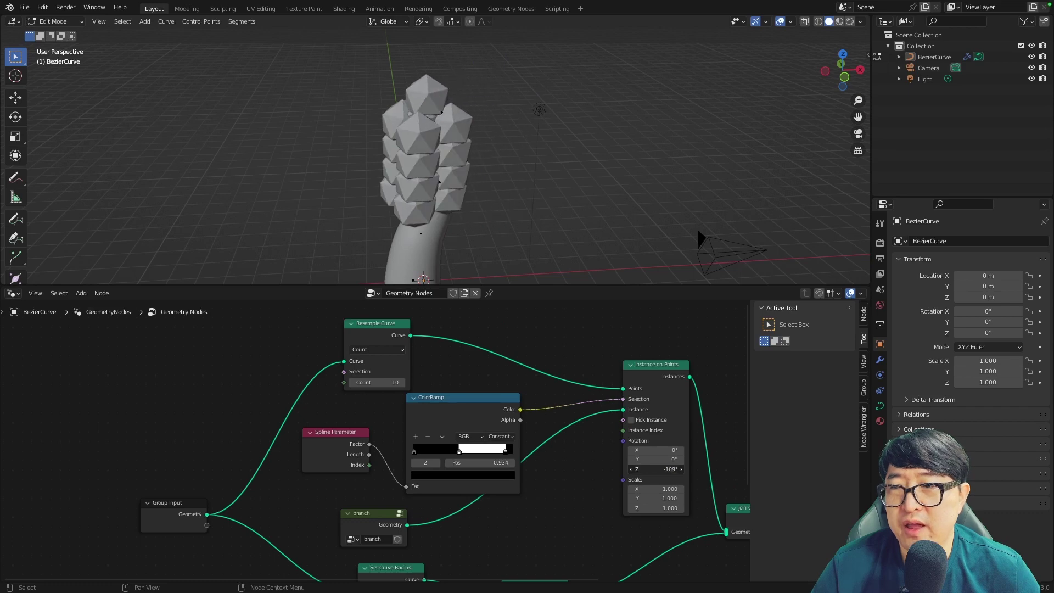
pyautogui.hotkey('ctrl', 'z')
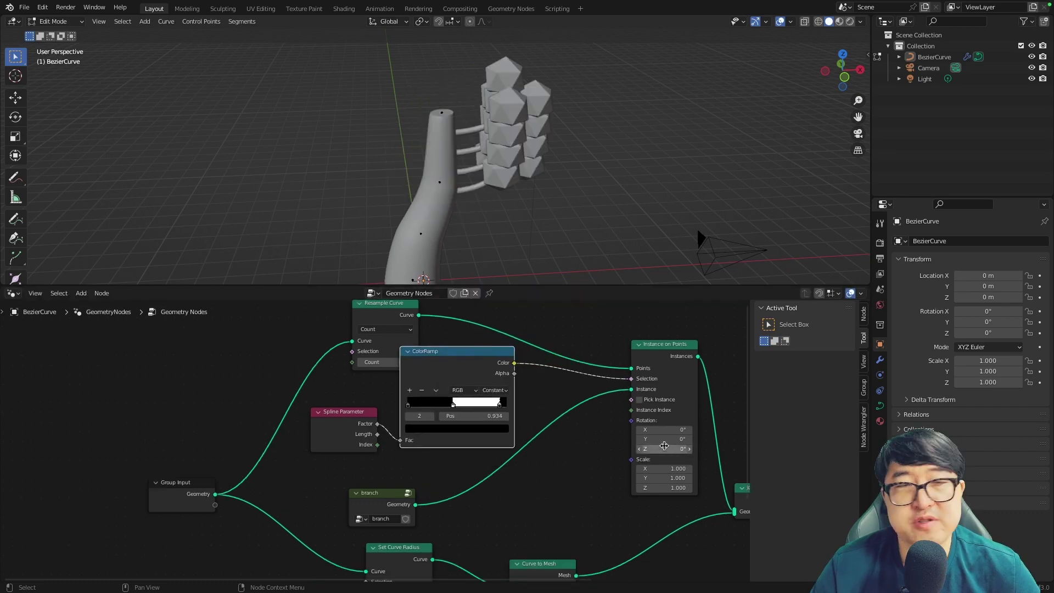
# - Add a Random Value node and set its data type to Vector
pyautogui.hotkey('shift', 'a')
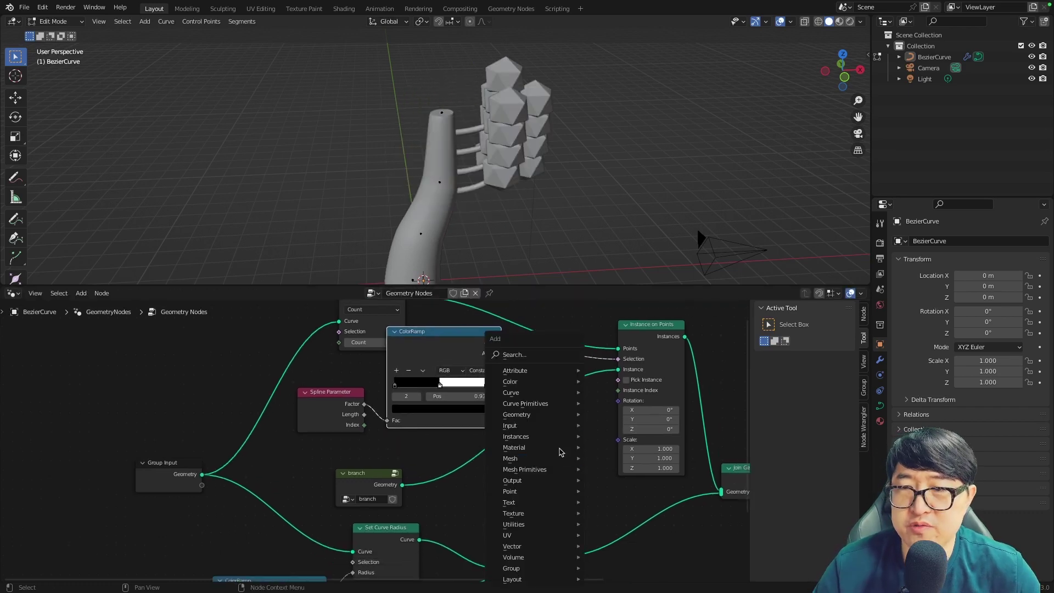
pyautogui.write('random')
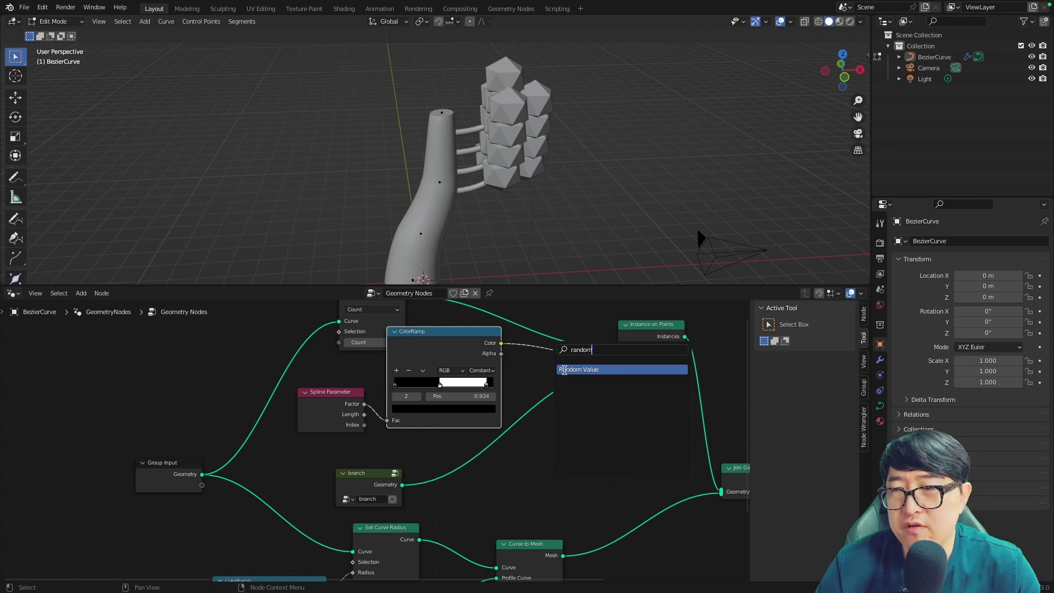
pyautogui.click(564, 370)
pyautogui.click(549, 440)
pyautogui.scroll(3, 549, 440)
pyautogui.moveTo(603, 472); pyautogui.dragTo(313, 404, button='middle')
pyautogui.click(429, 399)
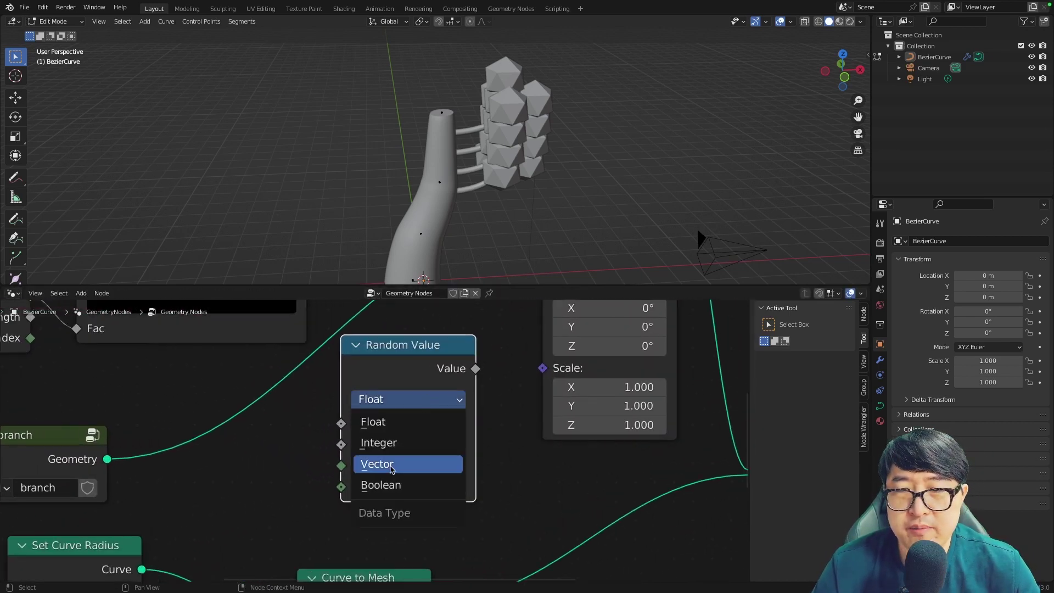
pyautogui.click(377, 464)
pyautogui.scroll(-1, 490, 424)
pyautogui.moveTo(490, 423); pyautogui.dragTo(515, 411, button='middle')
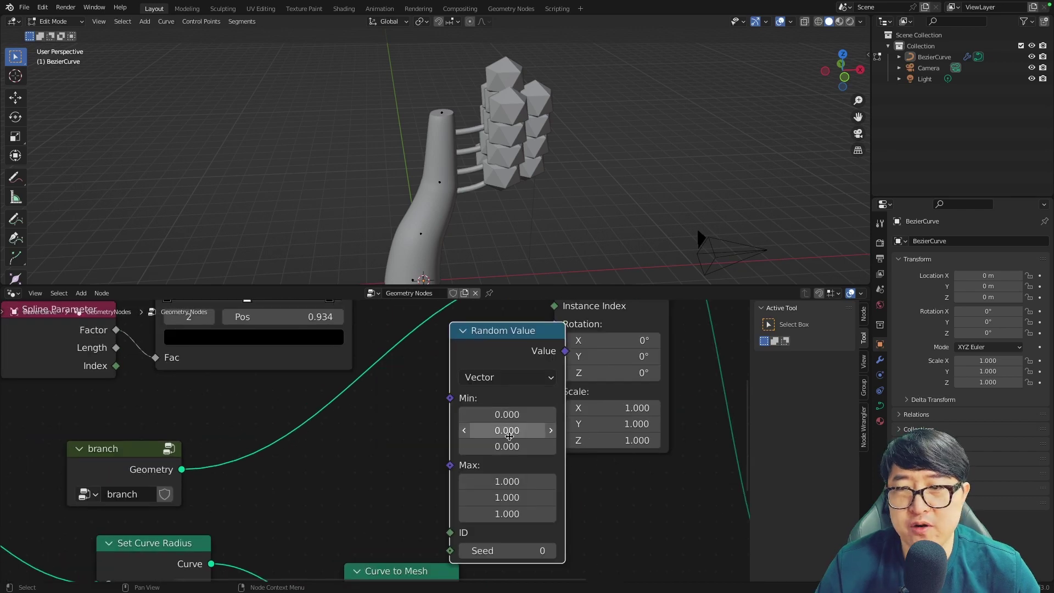
pyautogui.scroll(2, 543, 529)
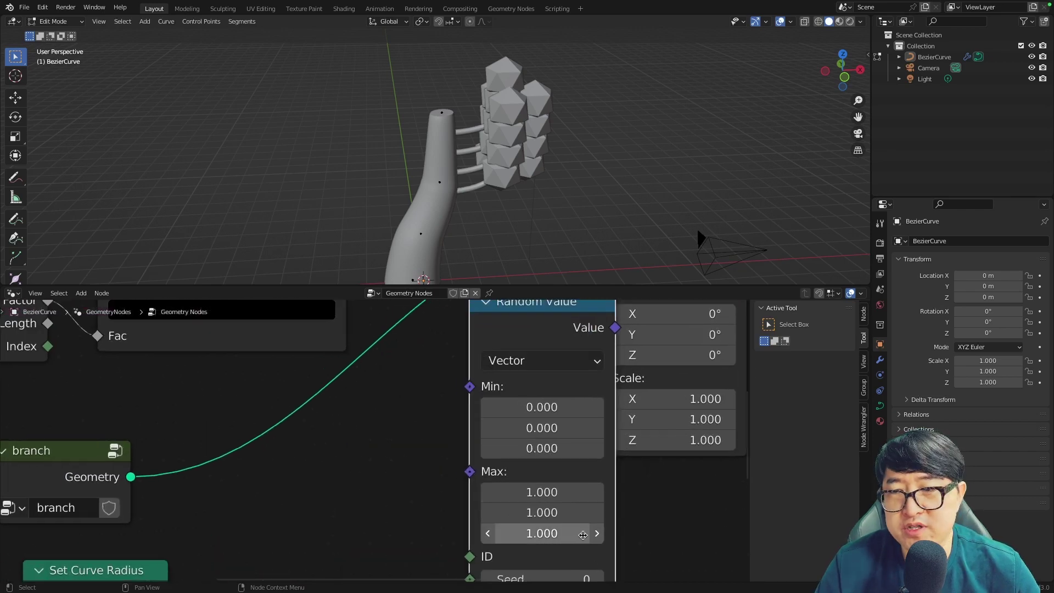
pyautogui.moveTo(605, 520); pyautogui.dragTo(447, 363, button='middle')
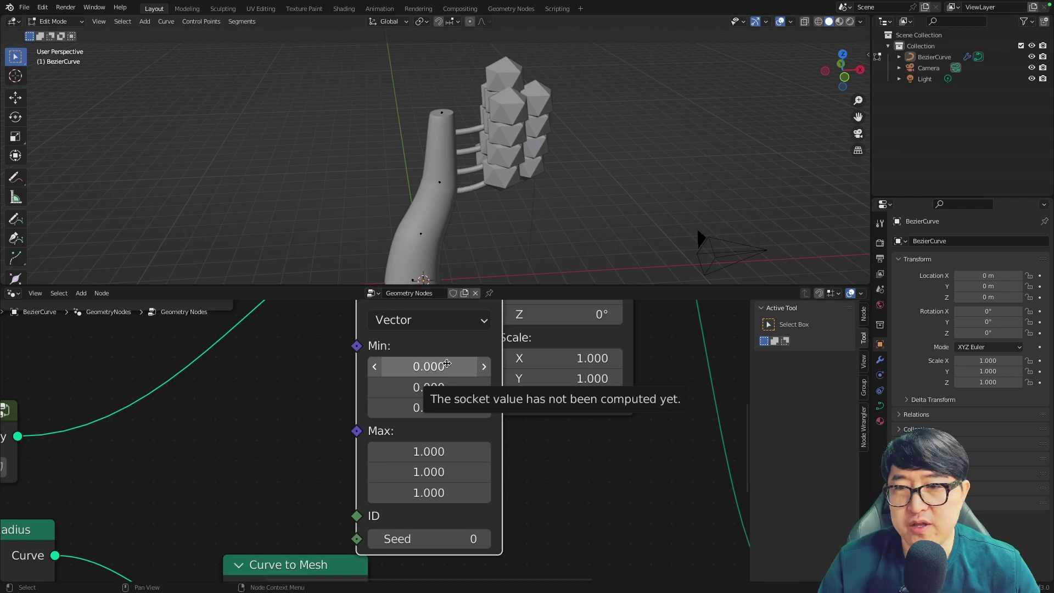
# - Set the Random Value's Max X and Max Y to 0
pyautogui.click(429, 450)
pyautogui.write('0')
pyautogui.press('Return')
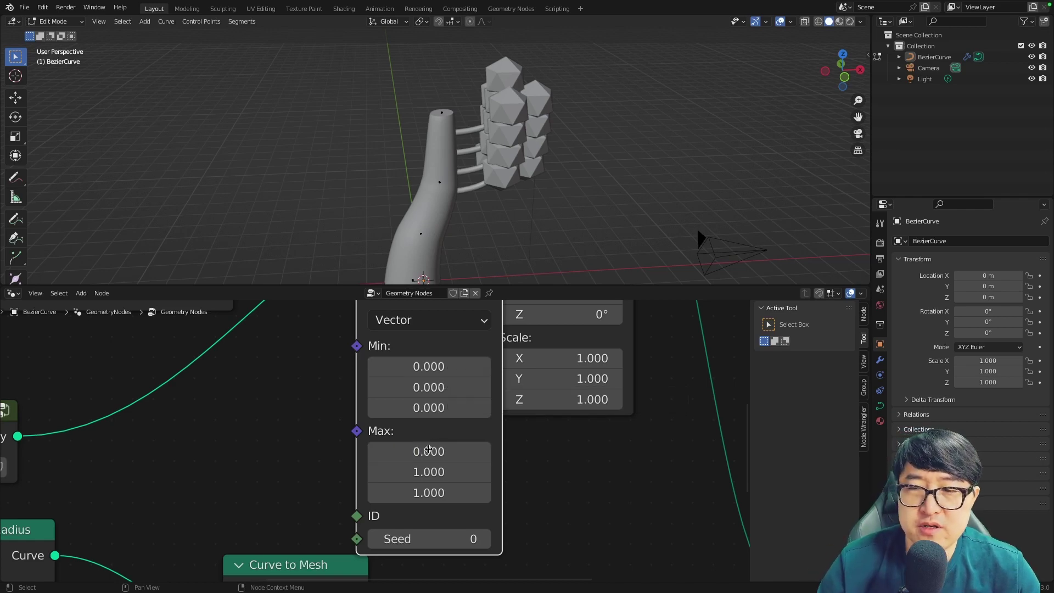
pyautogui.click(436, 471)
pyautogui.write('0')
pyautogui.press('Return')
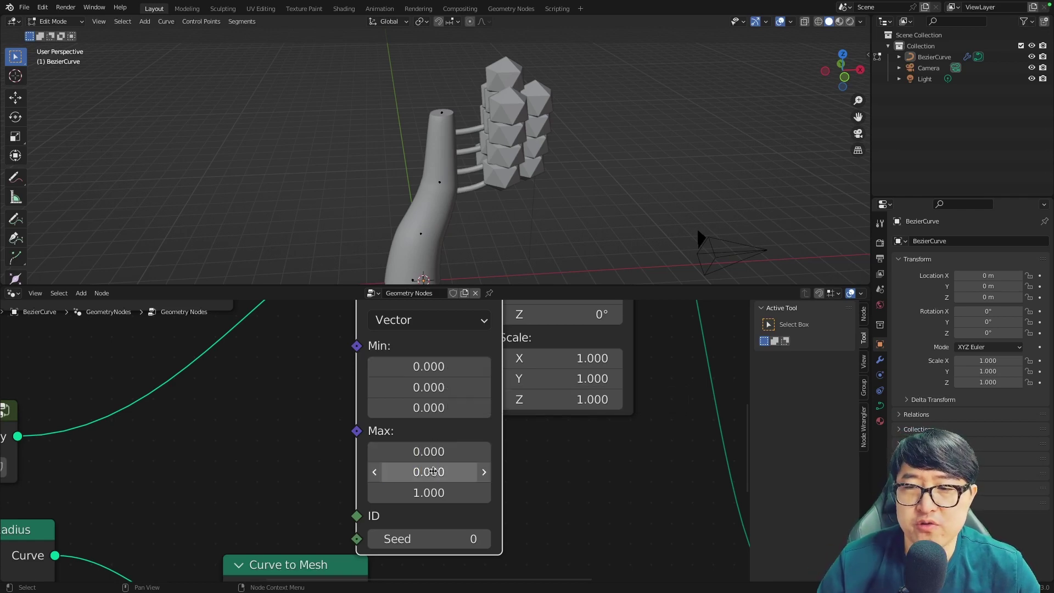
# - Link the random vector into Instance on Points Rotation with Max Z at 6.28
pyautogui.scroll(-2, 448, 336)
pyautogui.moveTo(437, 321); pyautogui.dragTo(409, 331)
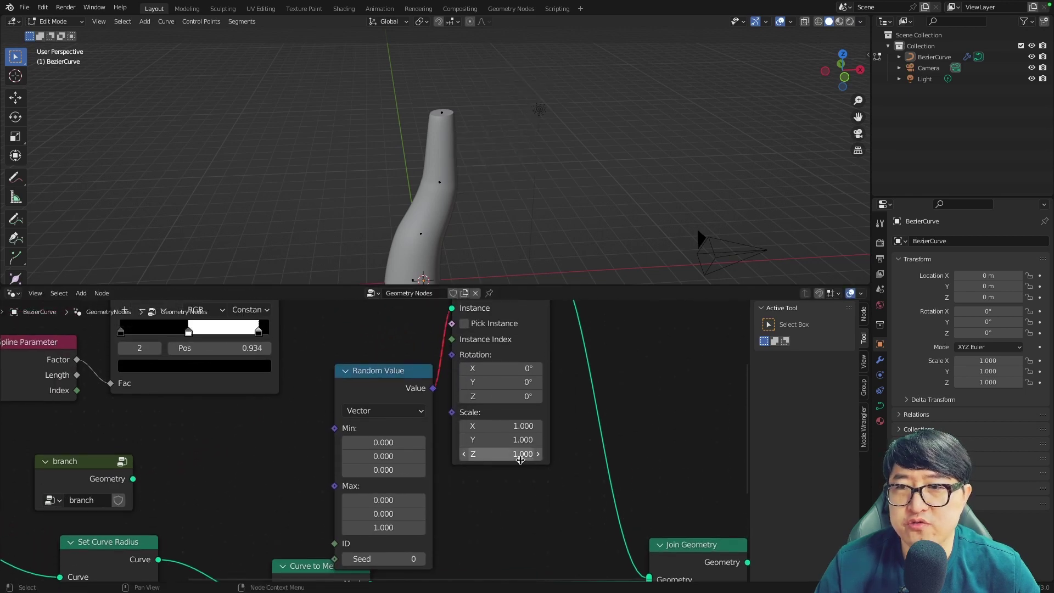
pyautogui.moveTo(434, 347); pyautogui.dragTo(481, 401)
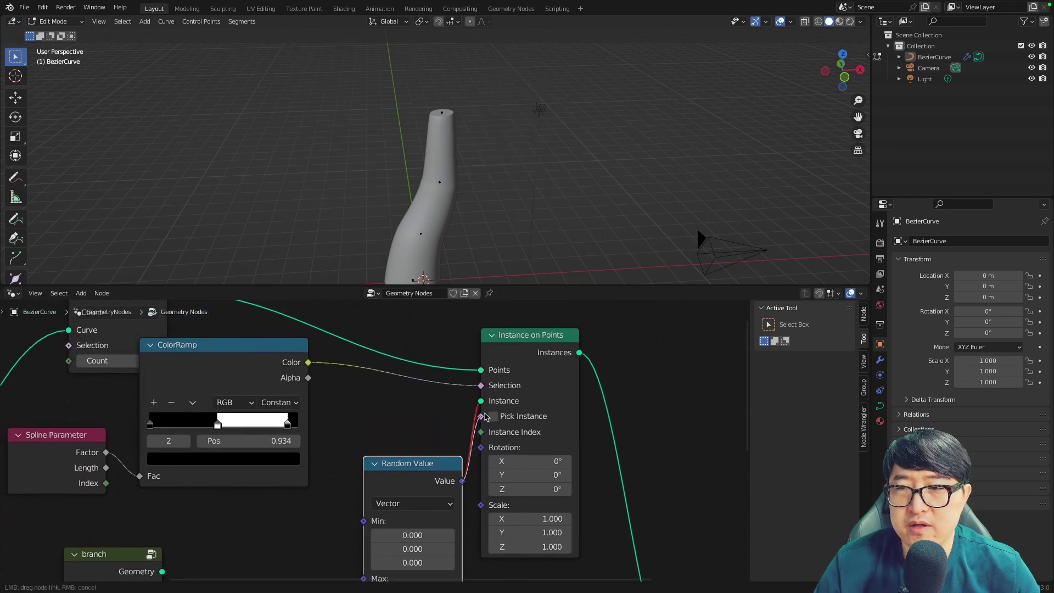
pyautogui.moveTo(479, 448); pyautogui.dragTo(482, 447)
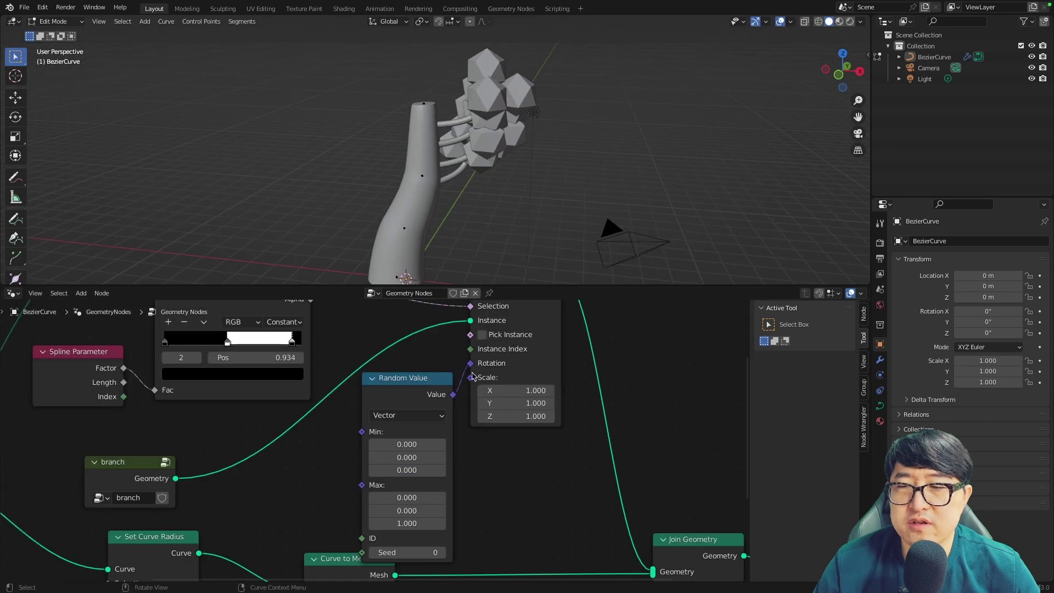
pyautogui.moveTo(413, 523)
pyautogui.mouseDown()
pyautogui.moveTo(424, 519)
pyautogui.moveTo(407, 524)
pyautogui.mouseUp()
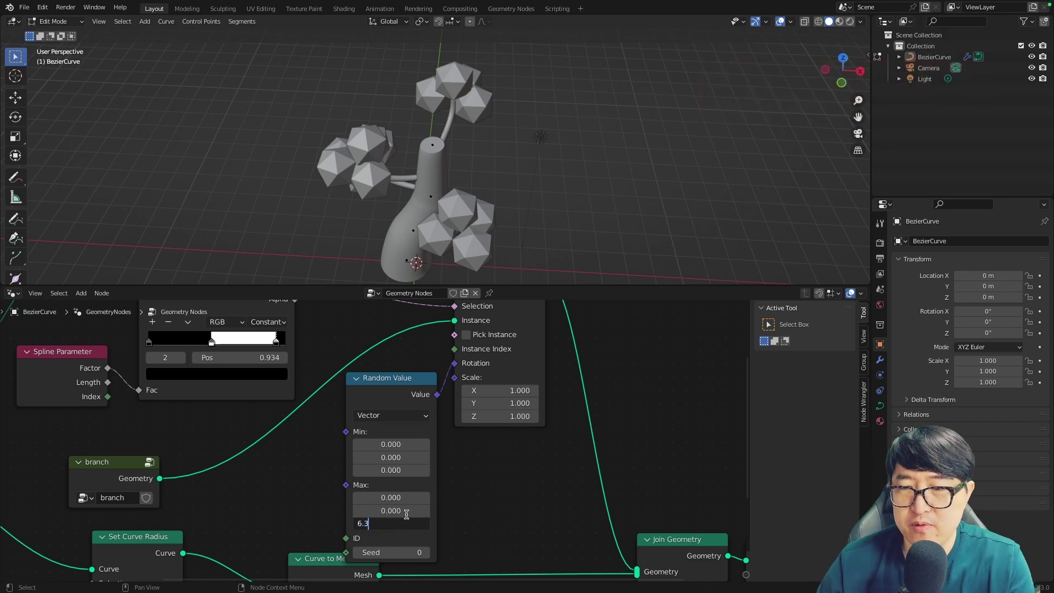
pyautogui.press('Return')
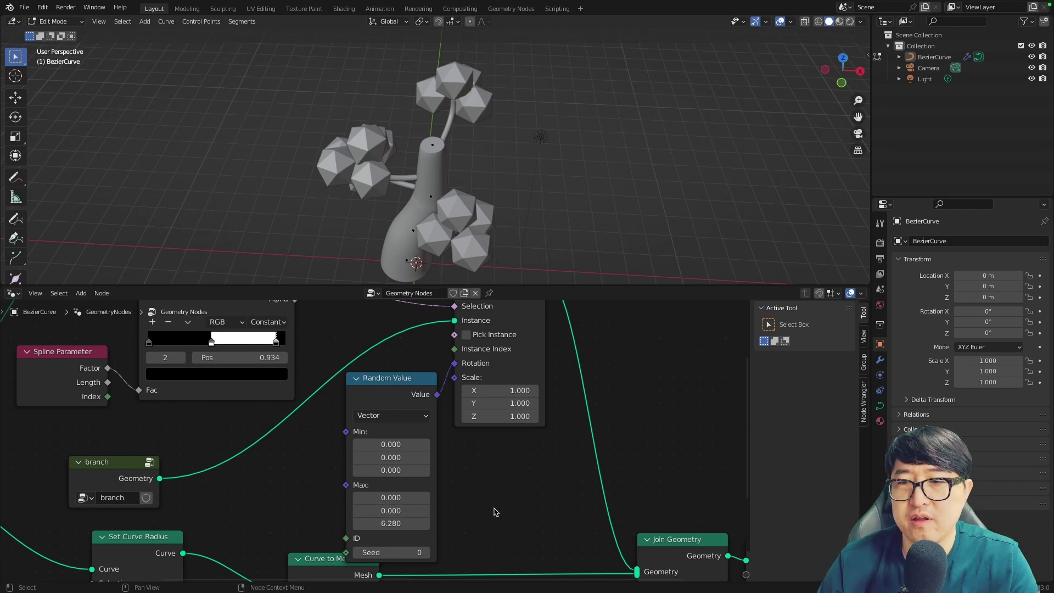
pyautogui.moveTo(588, 139); pyautogui.dragTo(709, 104, button='middle')
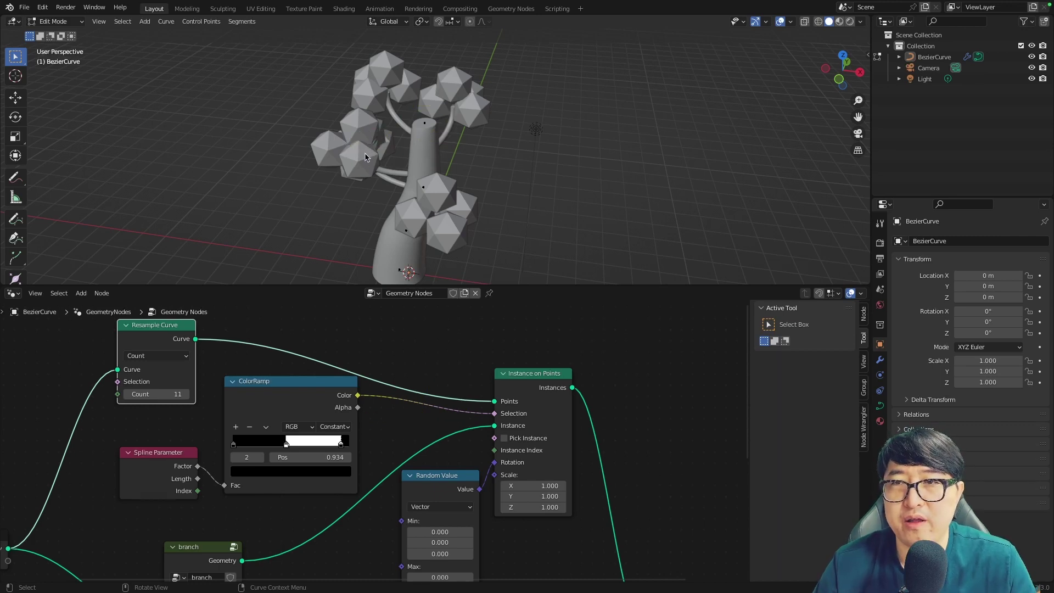
# - Duplicate the Instance on Points node and feed the trunk's resampled points into it
pyautogui.moveTo(590, 358); pyautogui.dragTo(523, 377, button='middle')
pyautogui.scroll(-2, 478, 439)
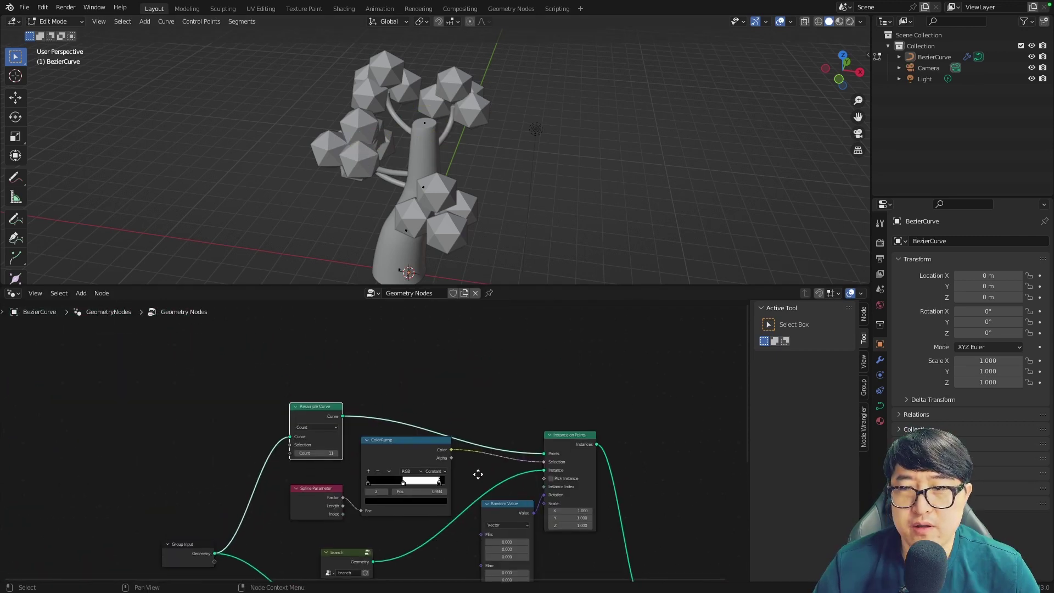
pyautogui.click(425, 404)
pyautogui.hotkey('shift', 'a')
pyautogui.press('Escape')
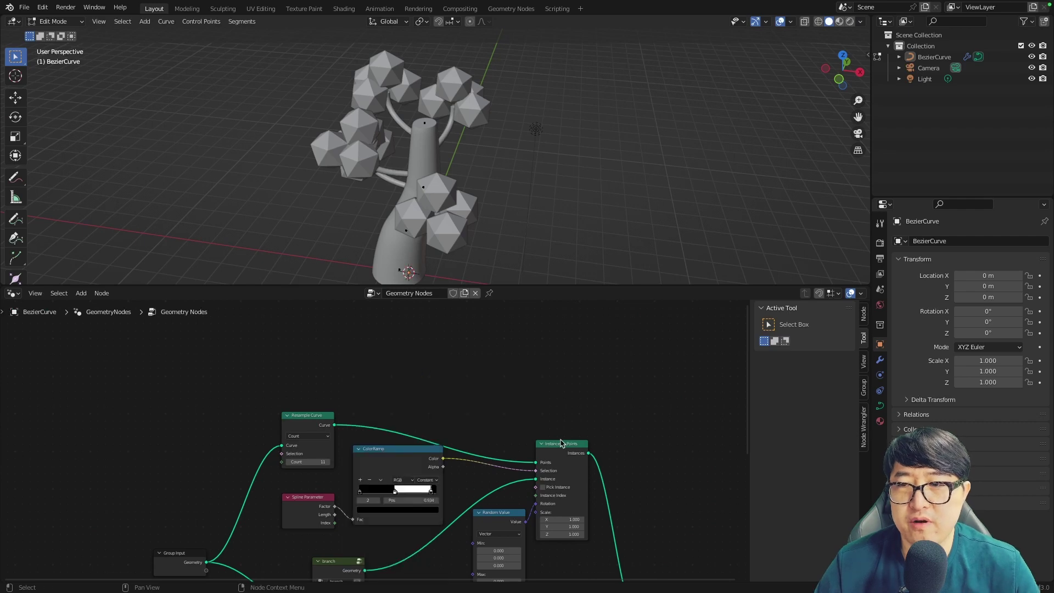
pyautogui.hotkey('shift', 'd')
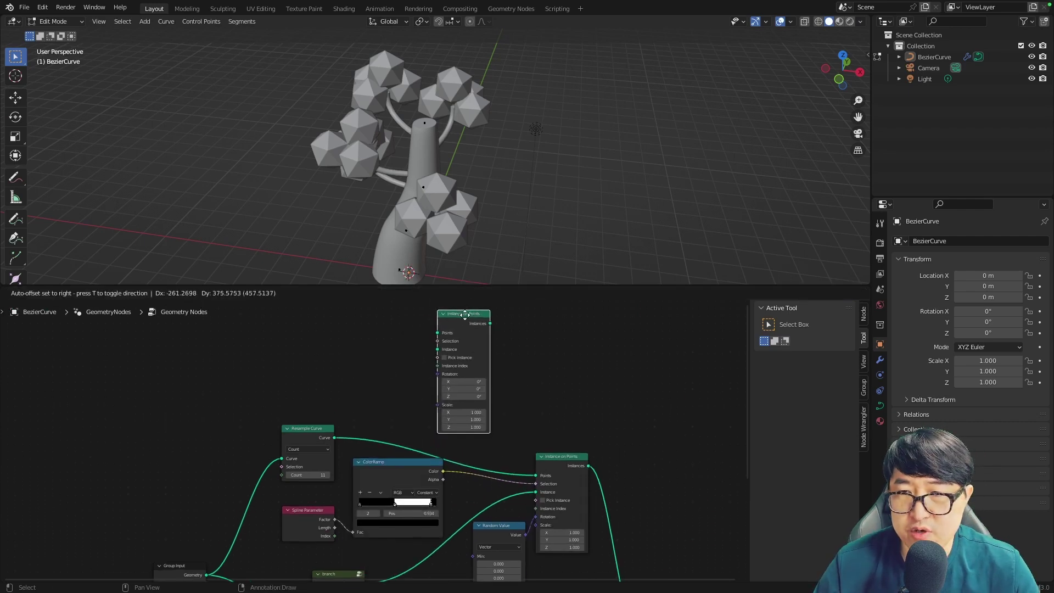
pyautogui.click(466, 336)
pyautogui.scroll(-1, 253, 498)
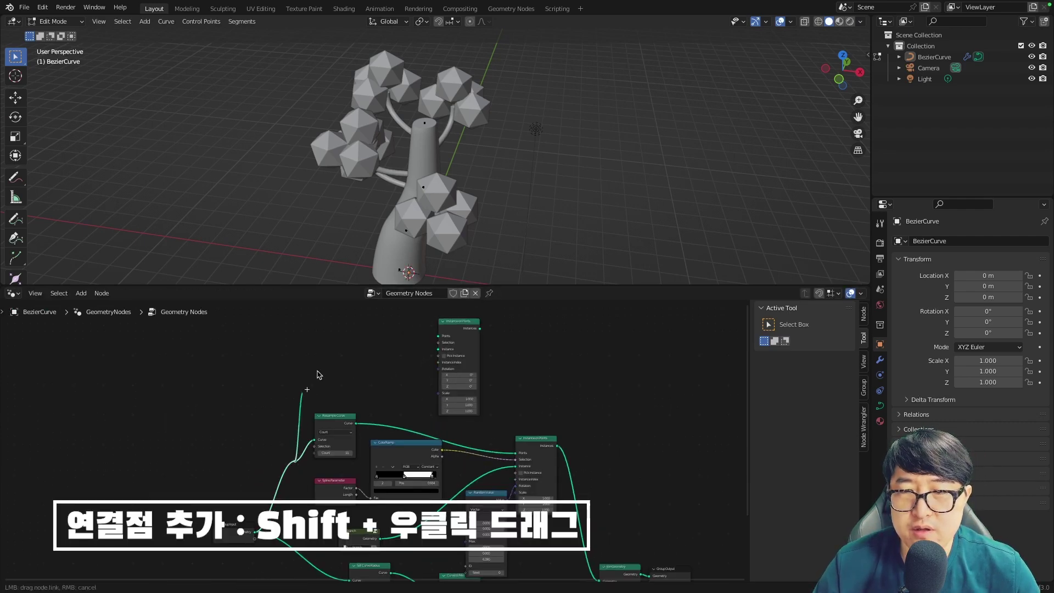
pyautogui.moveTo(441, 338); pyautogui.dragTo(439, 336)
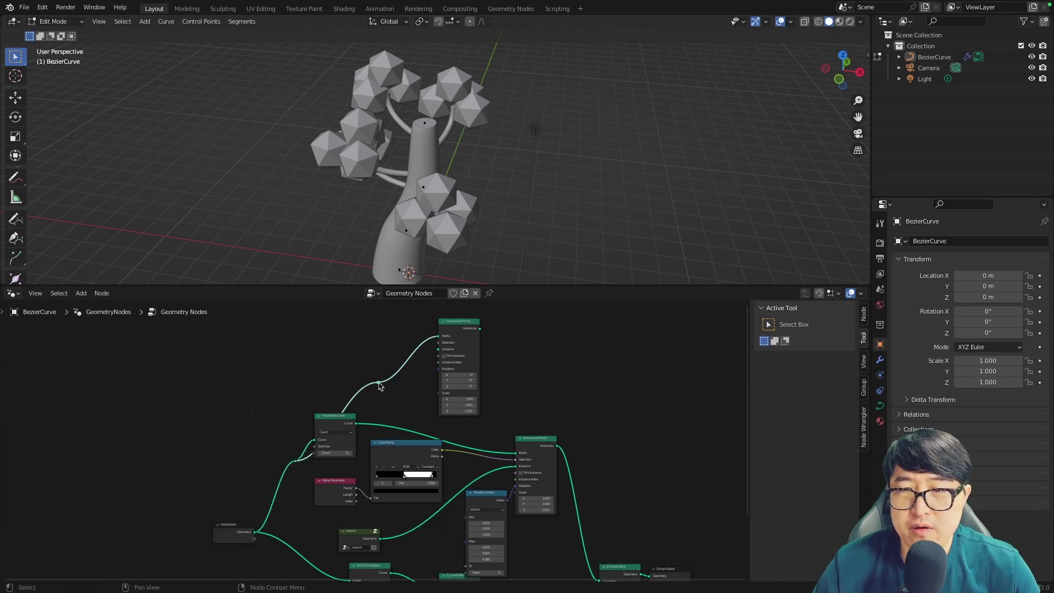
pyautogui.moveTo(379, 383); pyautogui.dragTo(309, 355)
pyautogui.scroll(3, 306, 348)
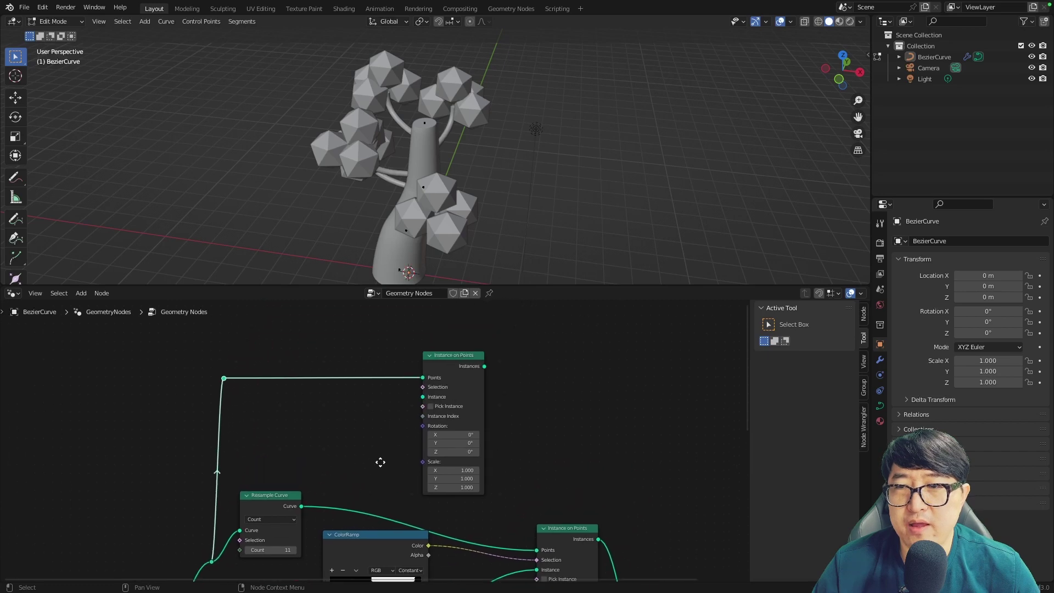
# - Look into the branch node group, then return to the main Geometry Nodes tree
pyautogui.click(372, 293)
pyautogui.click(378, 318)
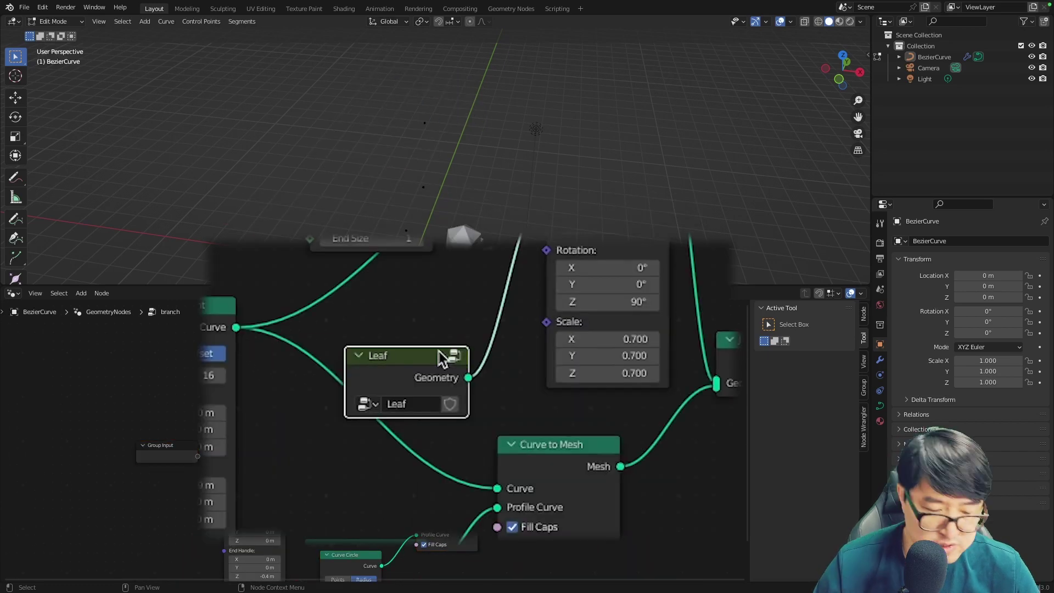
pyautogui.click(373, 293)
pyautogui.click(407, 308)
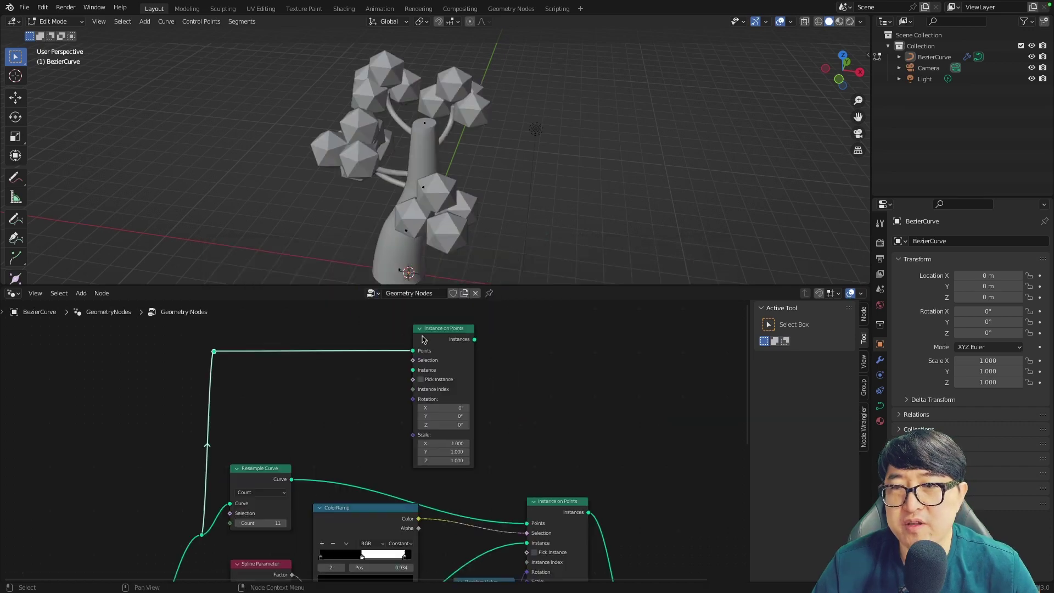
pyautogui.rightClick(321, 388)
pyautogui.press('Escape')
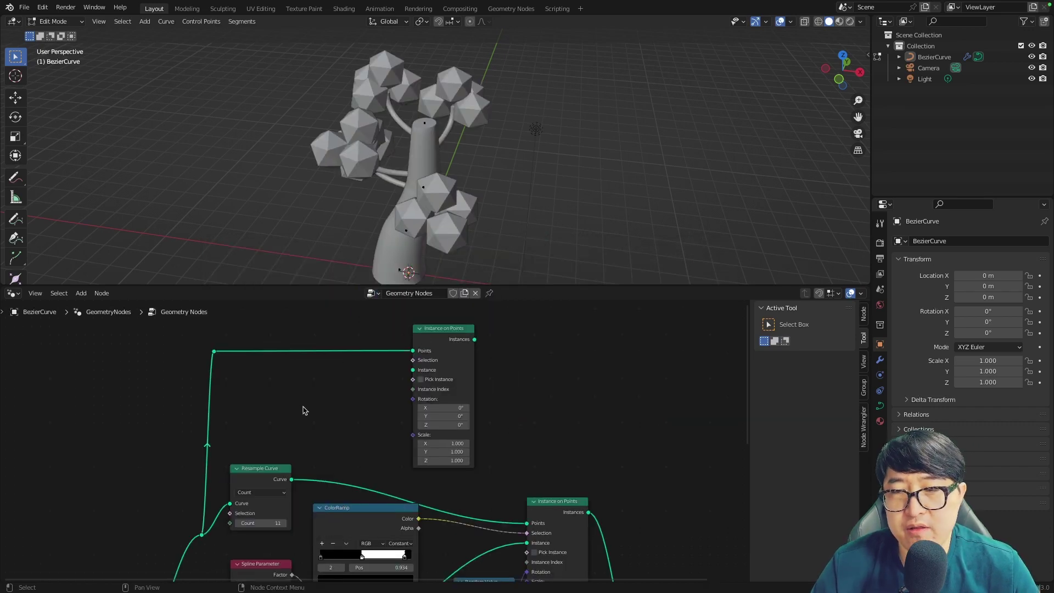
pyautogui.scroll(-2, 323, 426)
pyautogui.scroll(-1, 503, 409)
pyautogui.scroll(4, 354, 363)
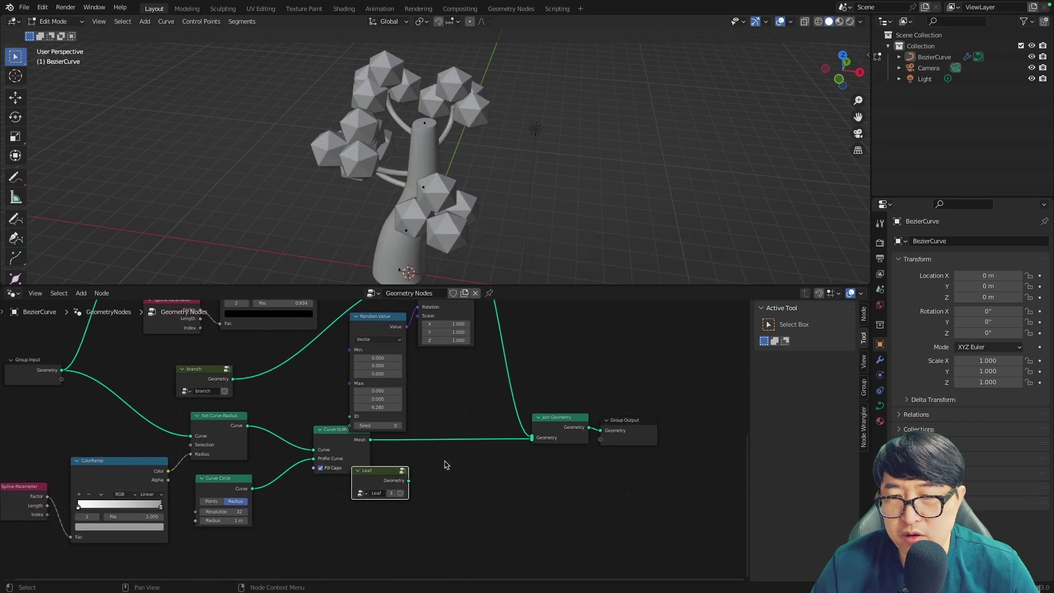
# - Connect the Leaf group's geometry to the new Instance on Points' Instance input
pyautogui.moveTo(393, 460); pyautogui.dragTo(456, 442)
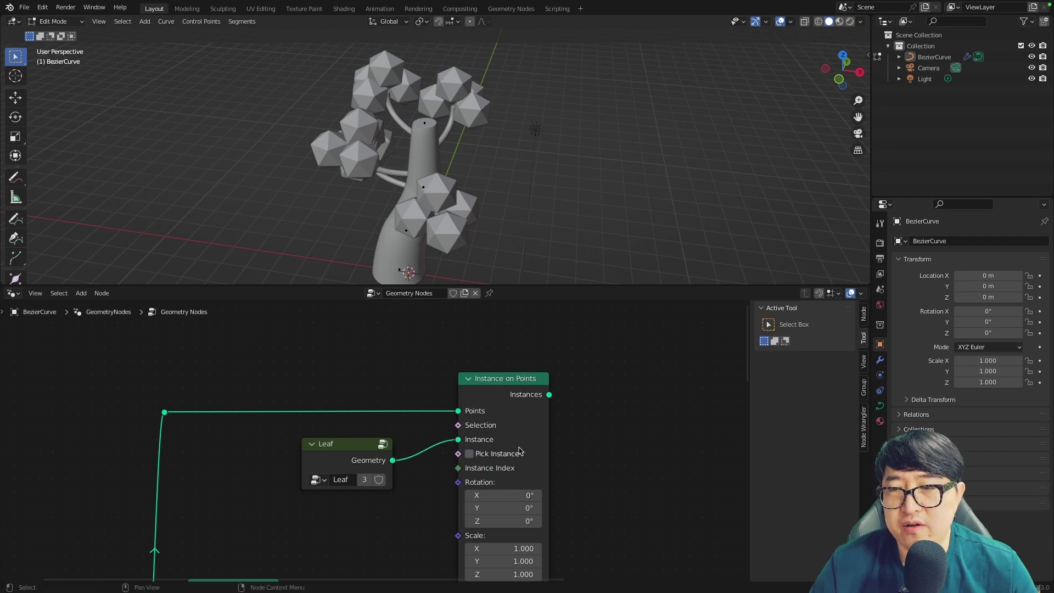
pyautogui.scroll(-1, 433, 354)
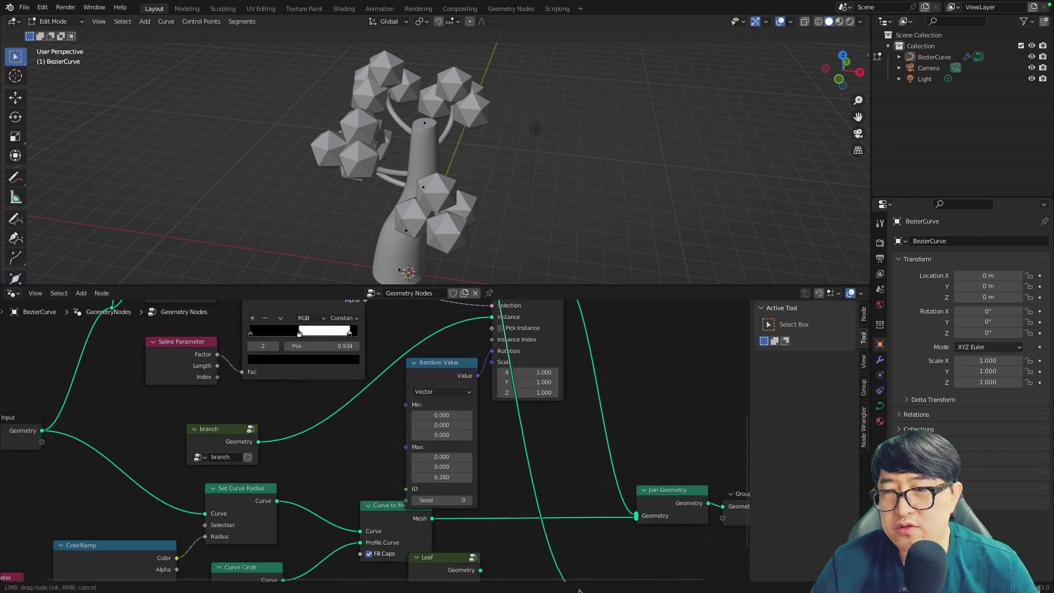
pyautogui.moveTo(475, 384); pyautogui.dragTo(637, 490)
pyautogui.press('Escape')
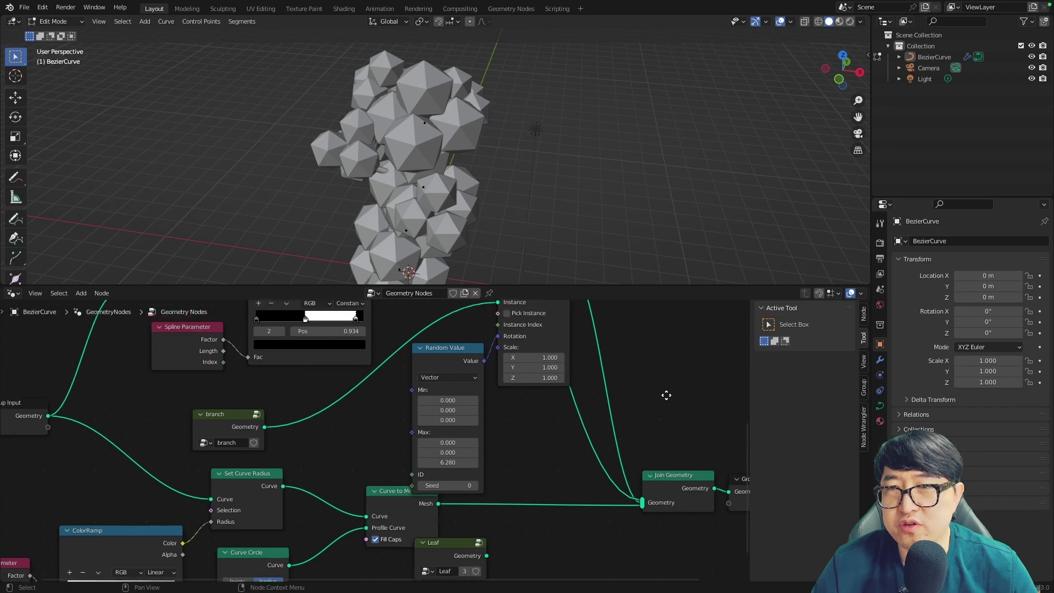
pyautogui.moveTo(443, 213); pyautogui.dragTo(471, 250, button='middle')
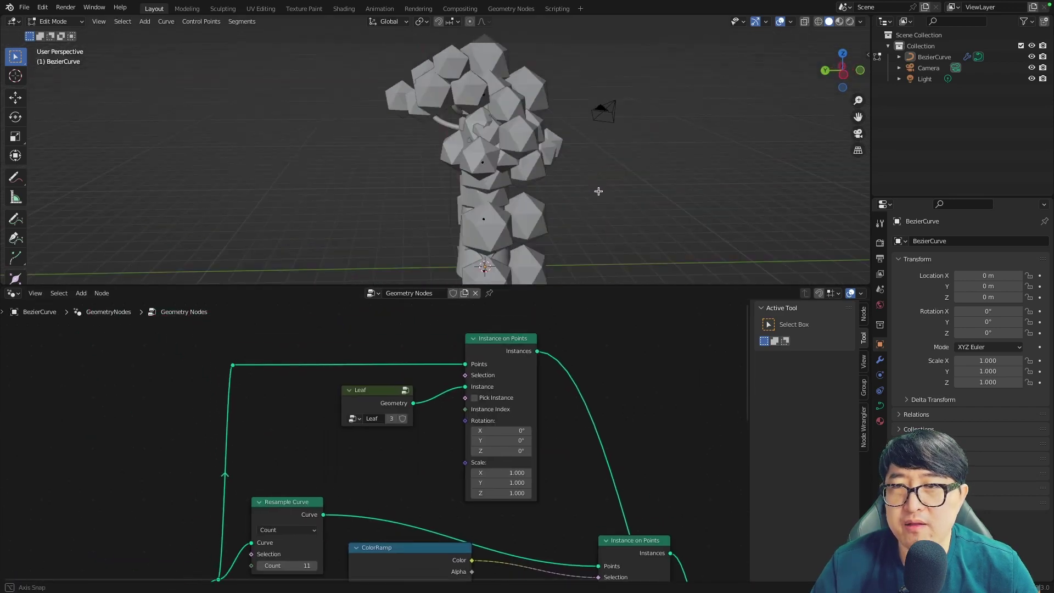
pyautogui.scroll(-2, 384, 439)
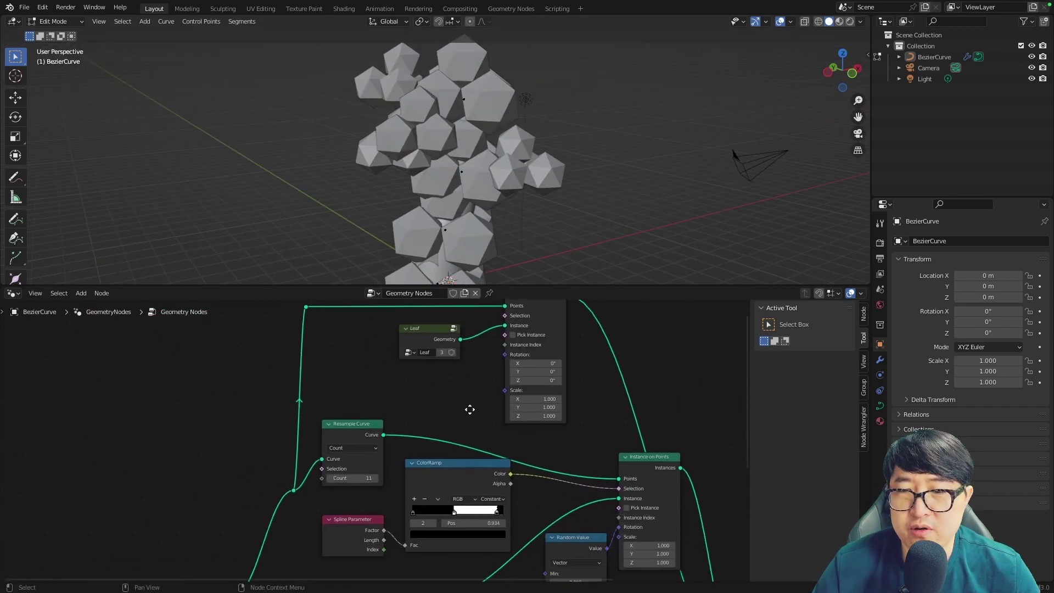
pyautogui.moveTo(379, 473)
pyautogui.mouseDown(button='middle')
pyautogui.moveTo(404, 484)
pyautogui.moveTo(357, 516)
pyautogui.mouseUp(button='middle')
# - Drive the leaf instance selection with an Endpoint Selection node with Start Size 0
pyautogui.hotkey('shift', 'a')
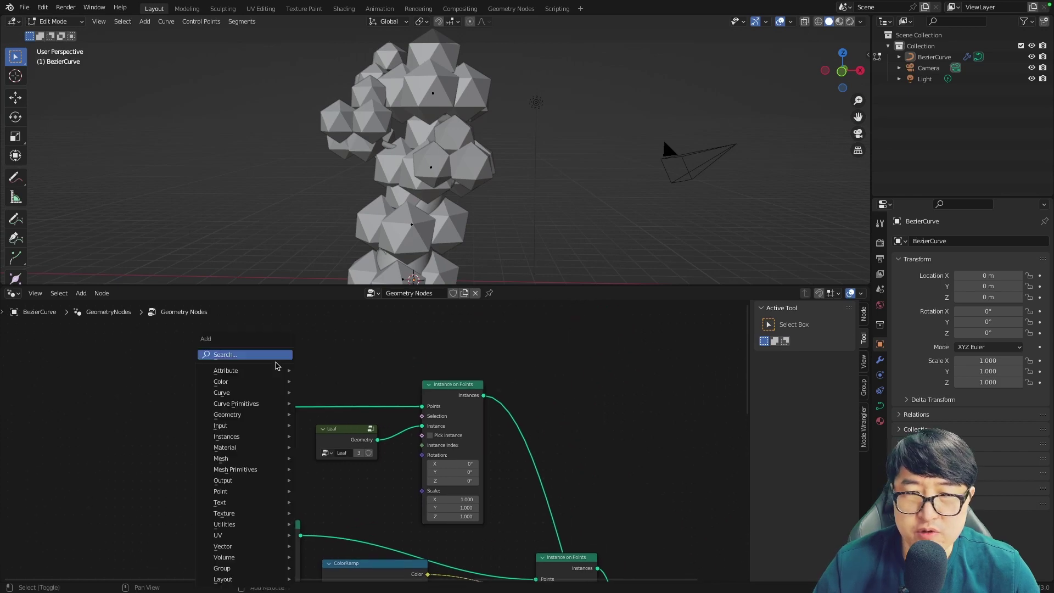
pyautogui.write('end')
pyautogui.click(282, 381)
pyautogui.moveTo(303, 446)
pyautogui.mouseDown()
pyautogui.moveTo(369, 418)
pyautogui.moveTo(422, 416)
pyautogui.mouseUp()
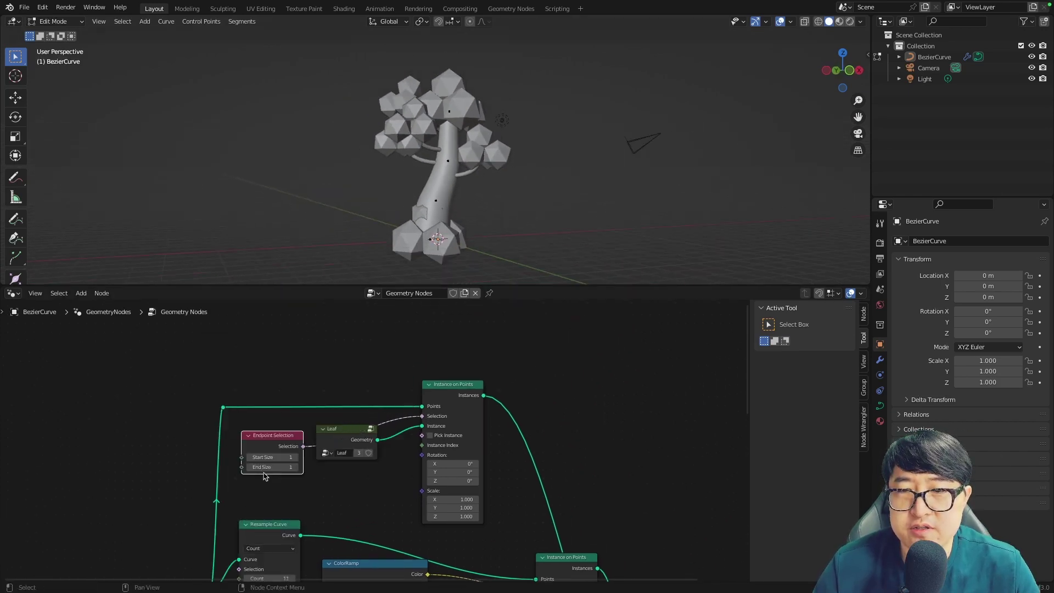
pyautogui.write('0')
pyautogui.press('Return')
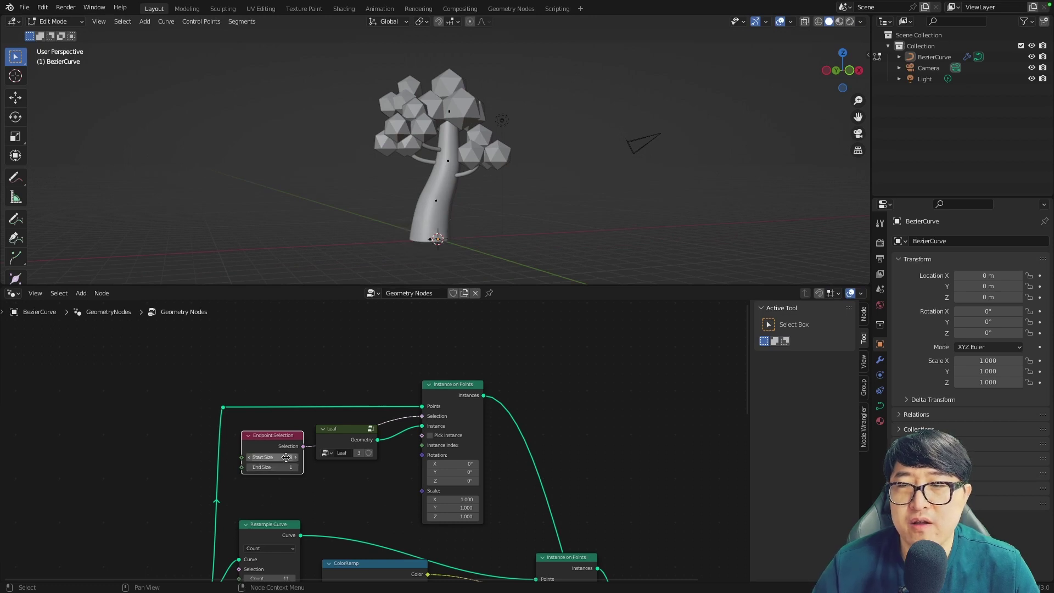
pyautogui.moveTo(579, 150)
pyautogui.mouseDown(button='middle')
pyautogui.moveTo(488, 196)
pyautogui.moveTo(480, 266)
pyautogui.mouseUp(button='middle')
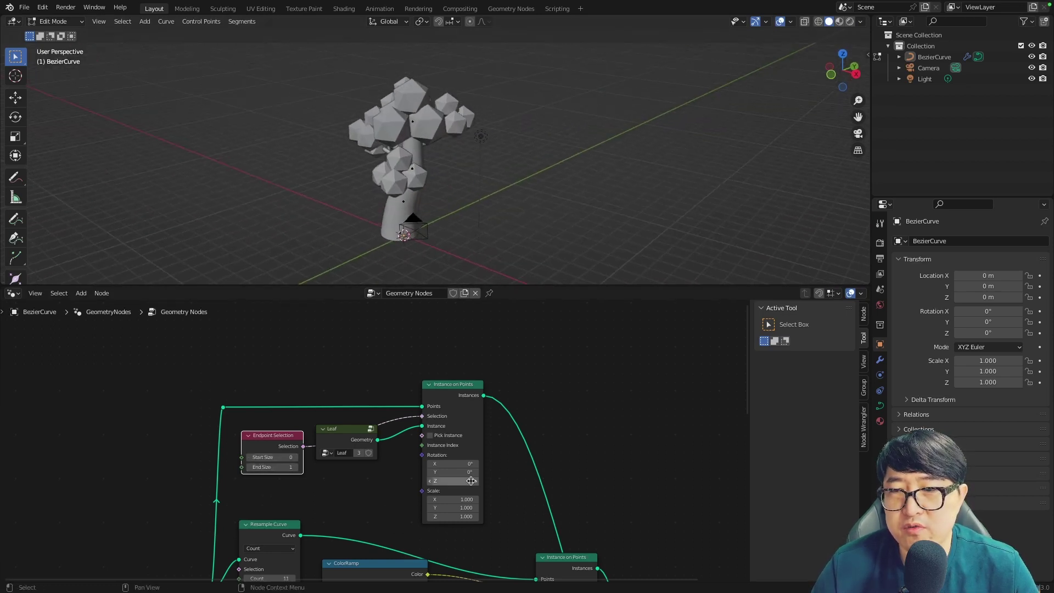
# - Scale the trunk leaves to 0.8 and view the model in front orthographic
pyautogui.write('0.8')
pyautogui.press('Return')
pyautogui.moveTo(494, 209); pyautogui.dragTo(458, 222, button='middle')
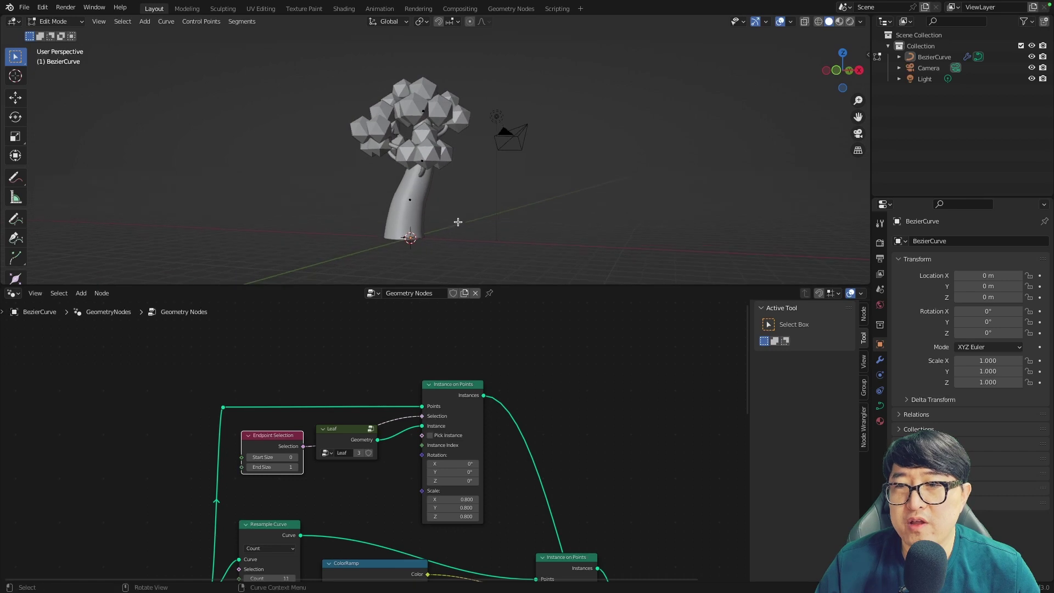
pyautogui.moveTo(484, 286); pyautogui.dragTo(483, 343)
pyautogui.press('KP_1')
pyautogui.scroll(-3, 484, 467)
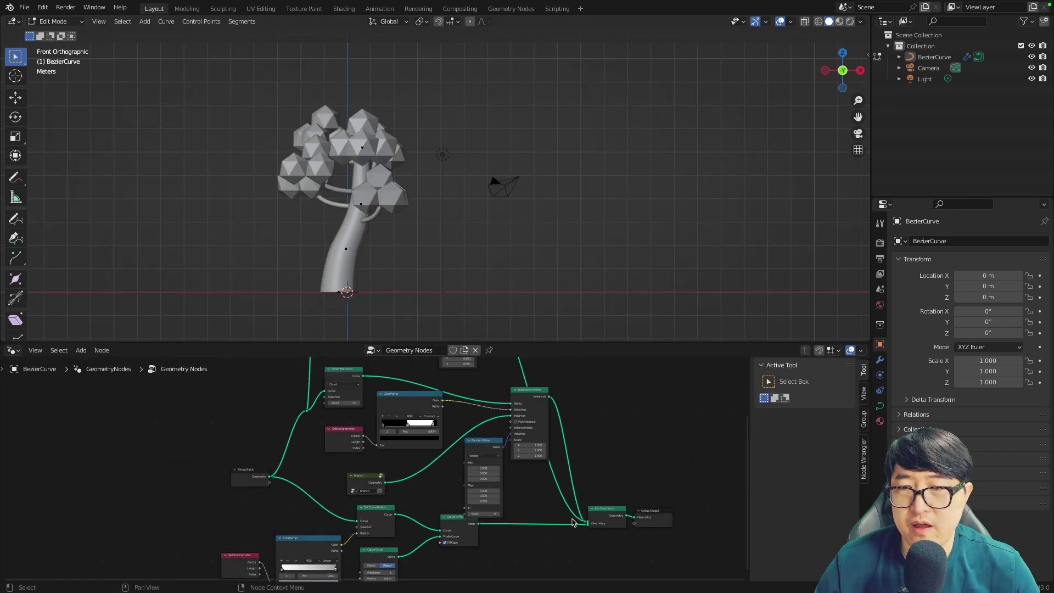
# - Freehand-draw four new curved trunks to the left, middle and right of the first tree
pyautogui.moveTo(576, 445); pyautogui.dragTo(558, 537, button='middle')
pyautogui.hotkey('shift', 'space')
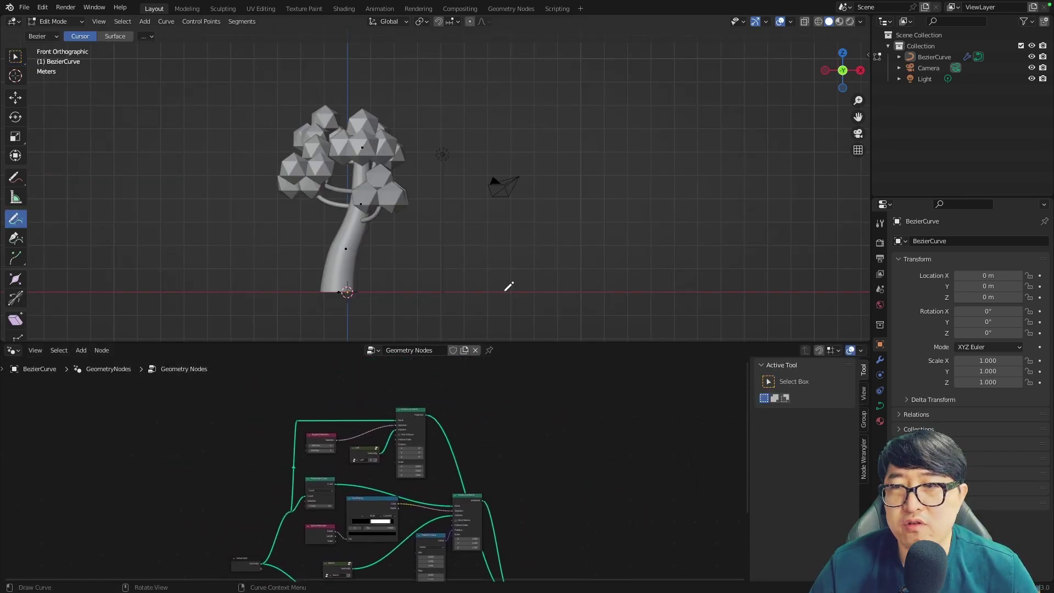
pyautogui.moveTo(534, 88); pyautogui.dragTo(531, 83)
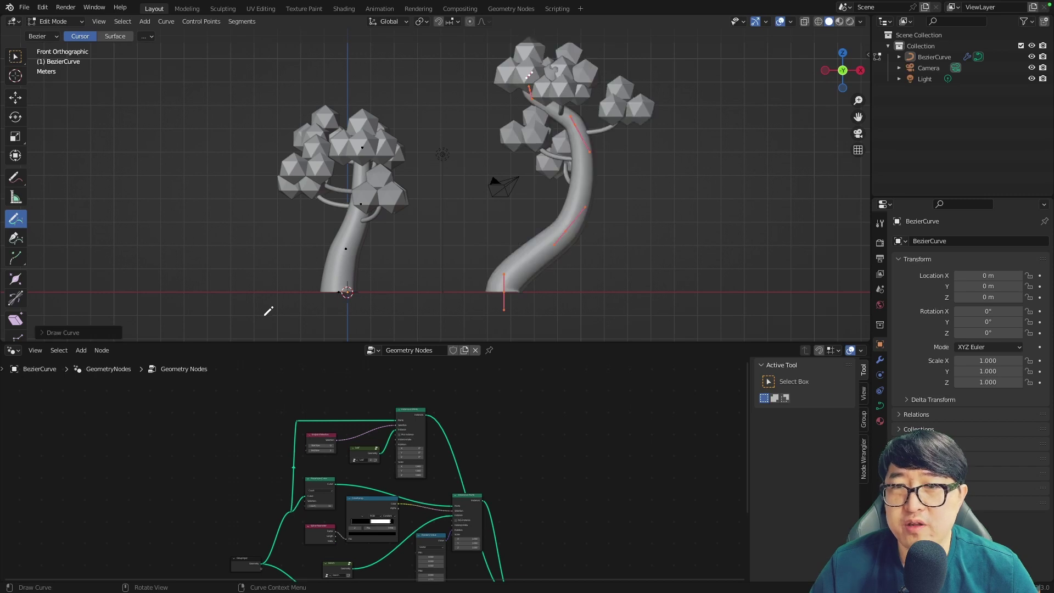
pyautogui.moveTo(210, 134); pyautogui.dragTo(212, 132)
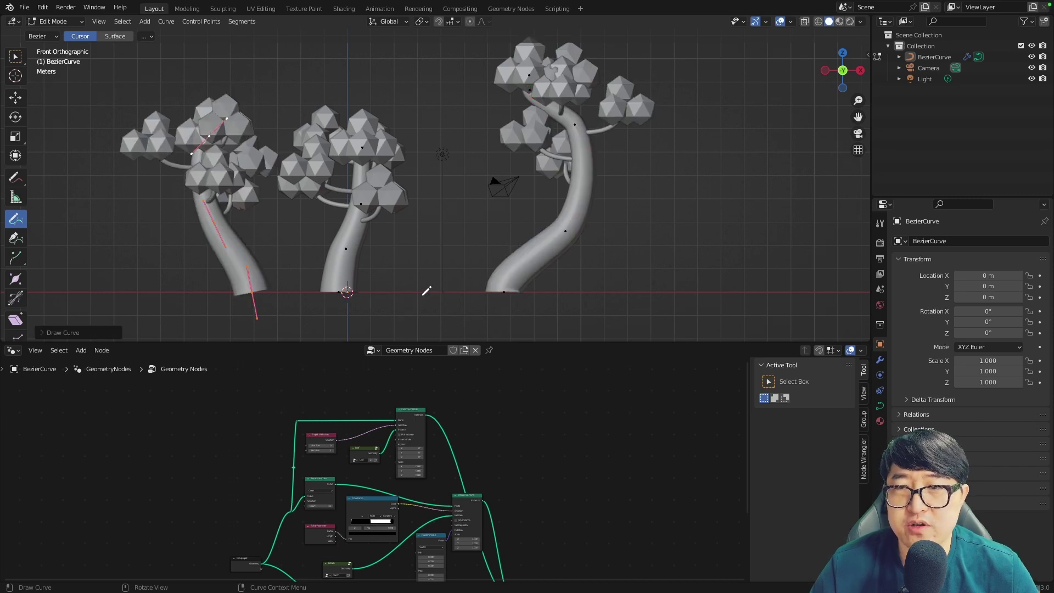
pyautogui.moveTo(455, 258); pyautogui.dragTo(460, 107)
pyautogui.moveTo(716, 300); pyautogui.dragTo(685, 82)
# - Rotate the bottom points of the right, middle and left trunks upright
pyautogui.press('w')
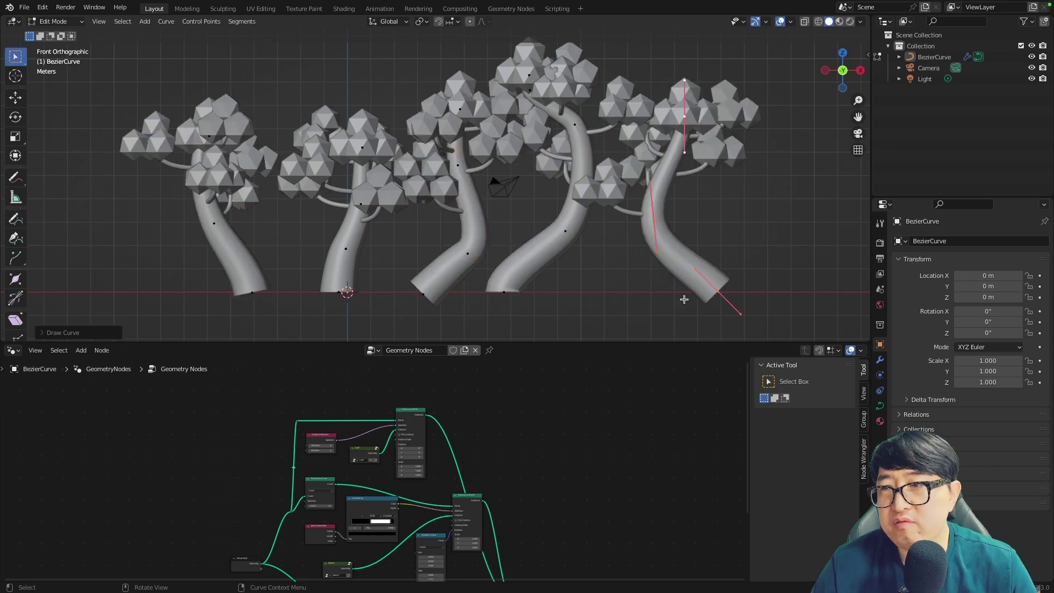
pyautogui.press('r')
pyautogui.click(755, 335)
pyautogui.click(424, 294)
pyautogui.press('r')
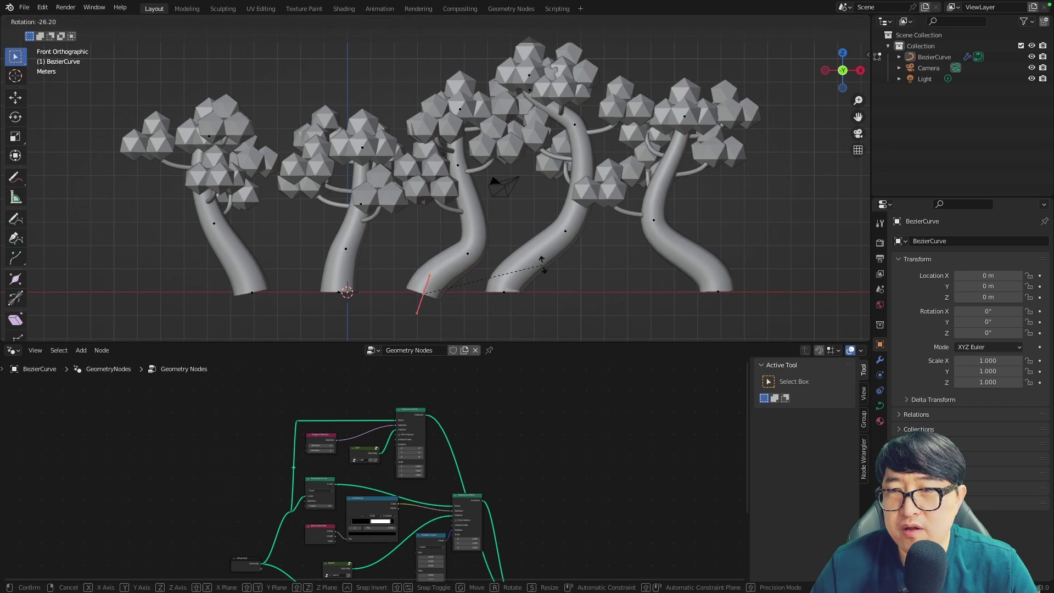
pyautogui.click(519, 219)
pyautogui.click(296, 291)
pyautogui.press('r')
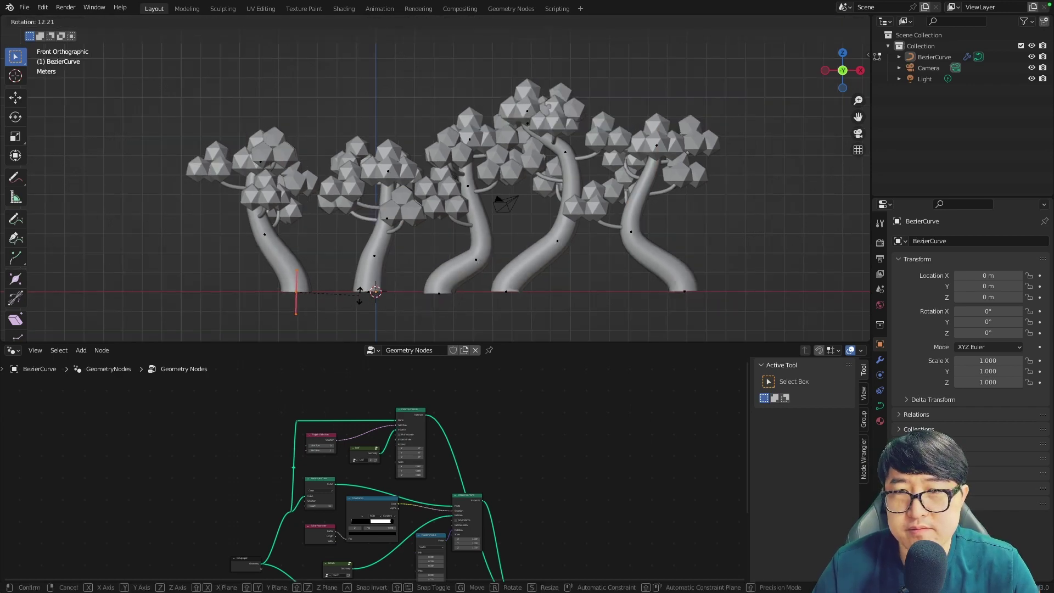
pyautogui.moveTo(679, 317); pyautogui.dragTo(686, 284, button='middle')
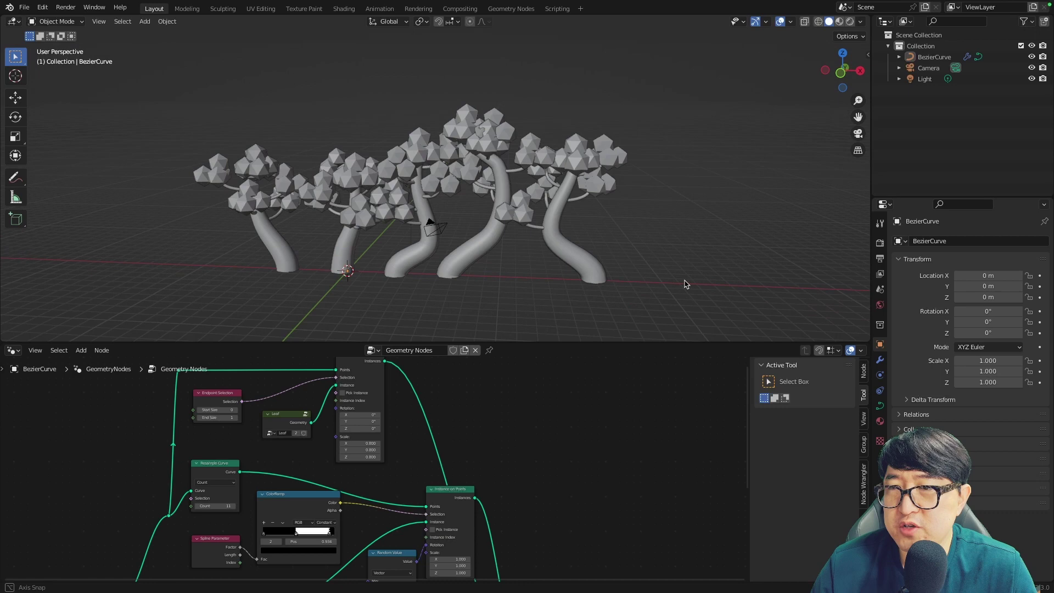
# - Create a new material named 'Leaf'
pyautogui.click(881, 422)
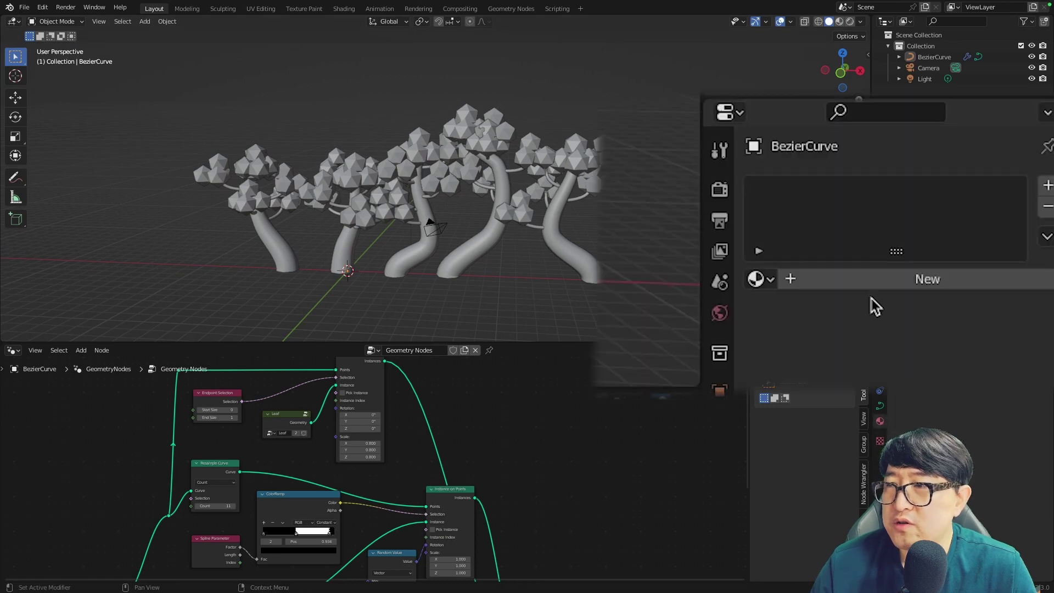
pyautogui.click(879, 280)
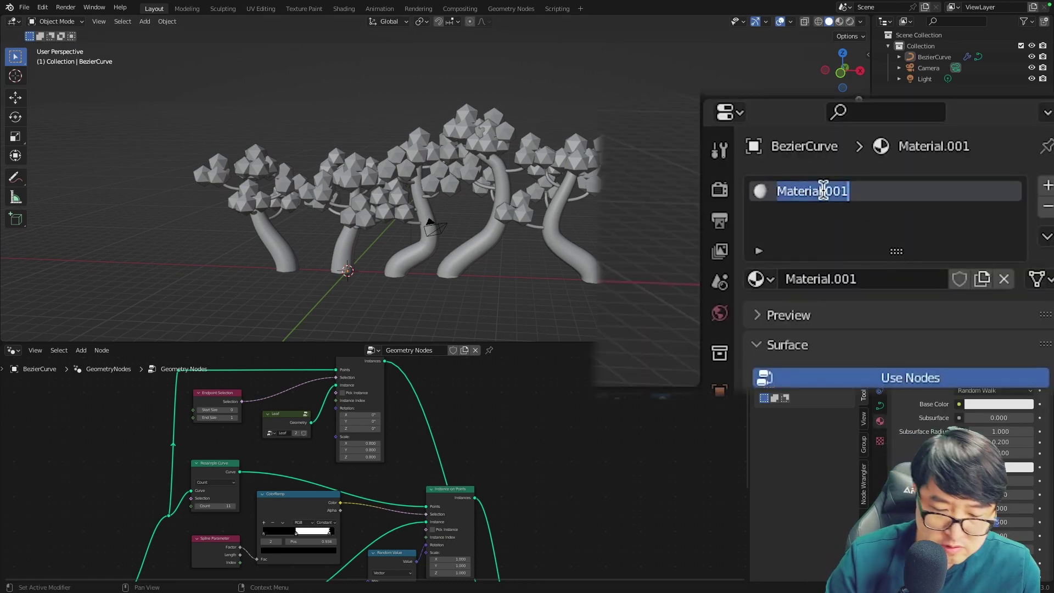
pyautogui.write('Leaf')
pyautogui.press('Return')
# - In the Shader Editor, replace Principled BSDF with a Diffuse BSDF on the material surface
pyautogui.click(12, 350)
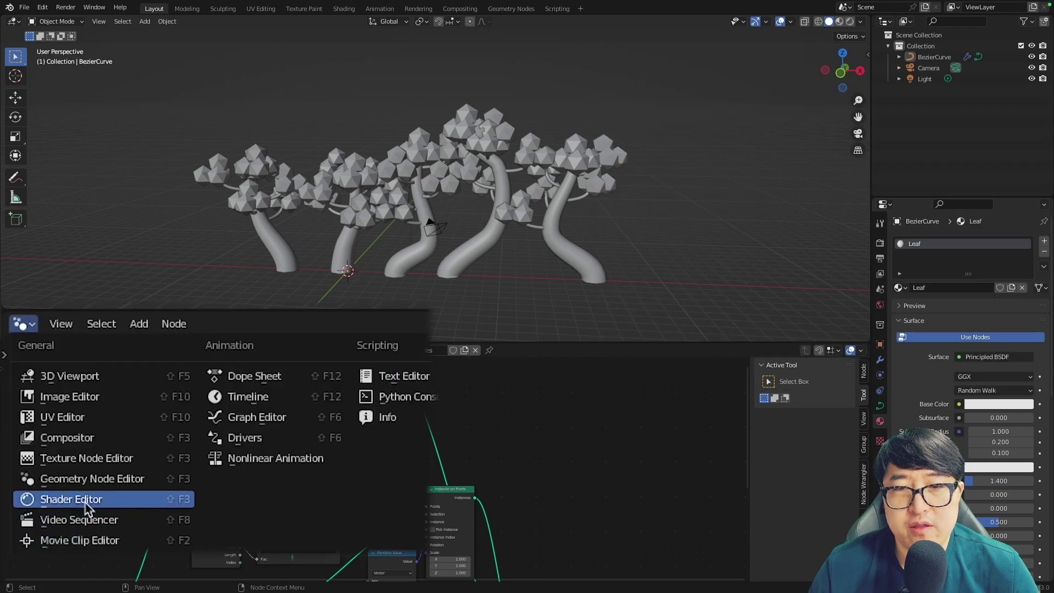
pyautogui.click(88, 501)
pyautogui.press('Home')
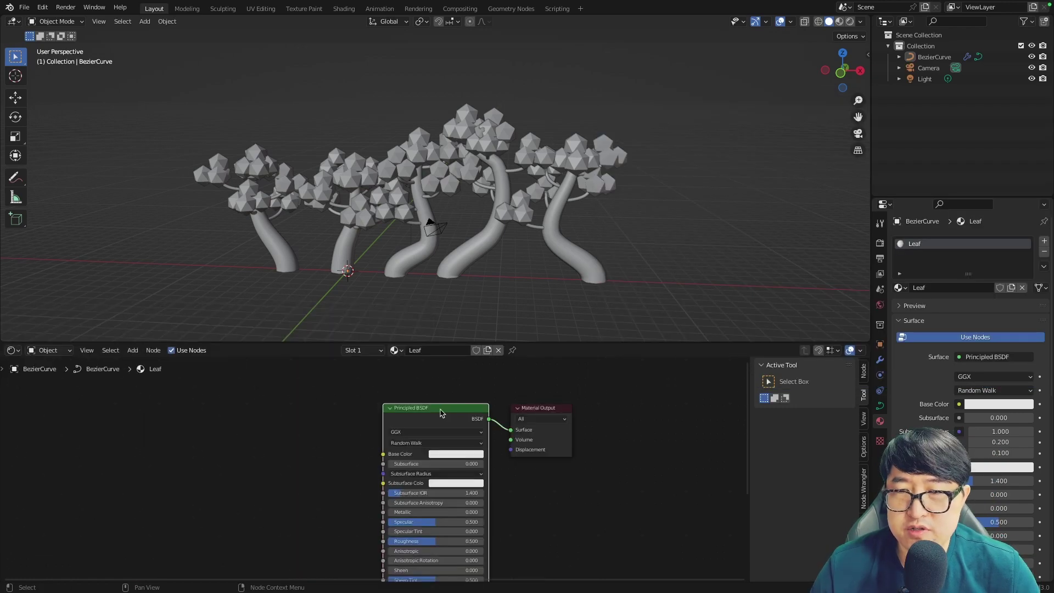
pyautogui.press('x')
pyautogui.hotkey('shift', 'a')
pyautogui.click(405, 414)
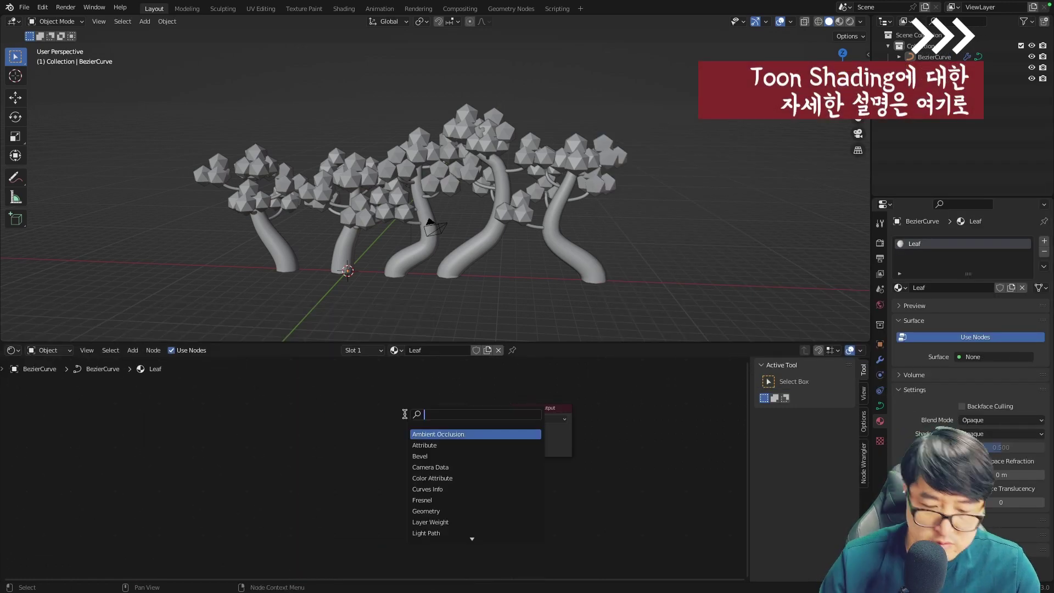
pyautogui.write('diffu')
pyautogui.press('Return')
pyautogui.click(464, 431)
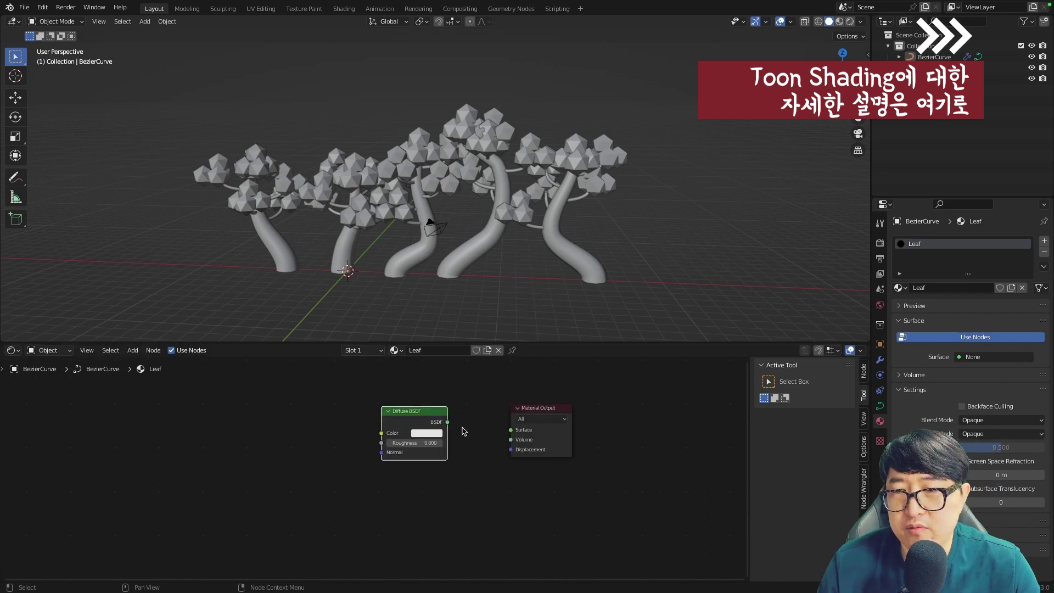
pyautogui.moveTo(447, 422); pyautogui.dragTo(511, 430)
# - Insert a Shader to RGB node between Diffuse BSDF and the Material Output
pyautogui.hotkey('shift', 'a')
pyautogui.write('shder')
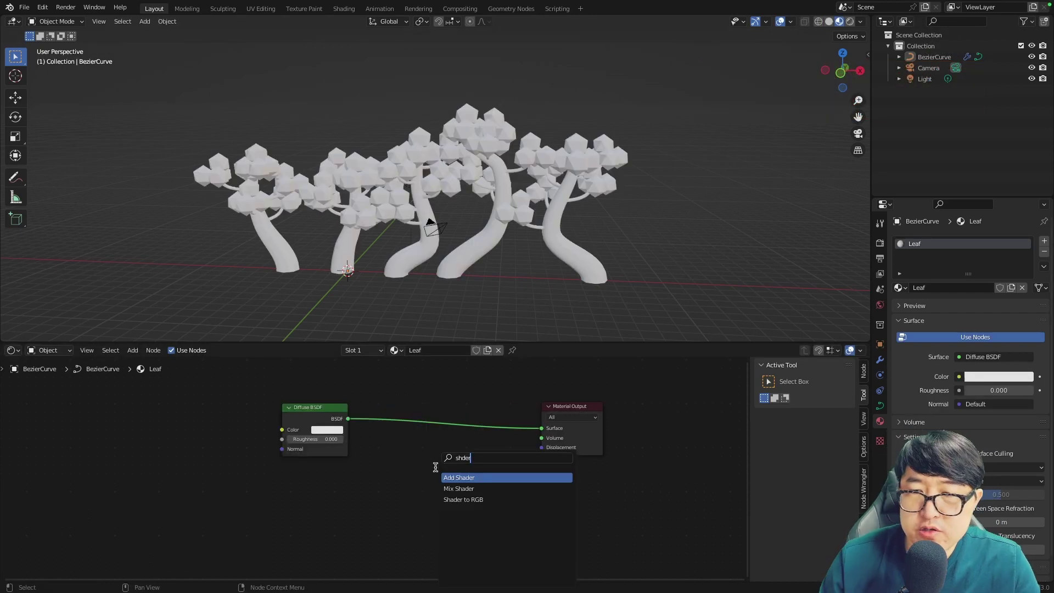
pyautogui.click(448, 500)
pyautogui.click(372, 420)
pyautogui.moveTo(316, 407); pyautogui.dragTo(270, 400)
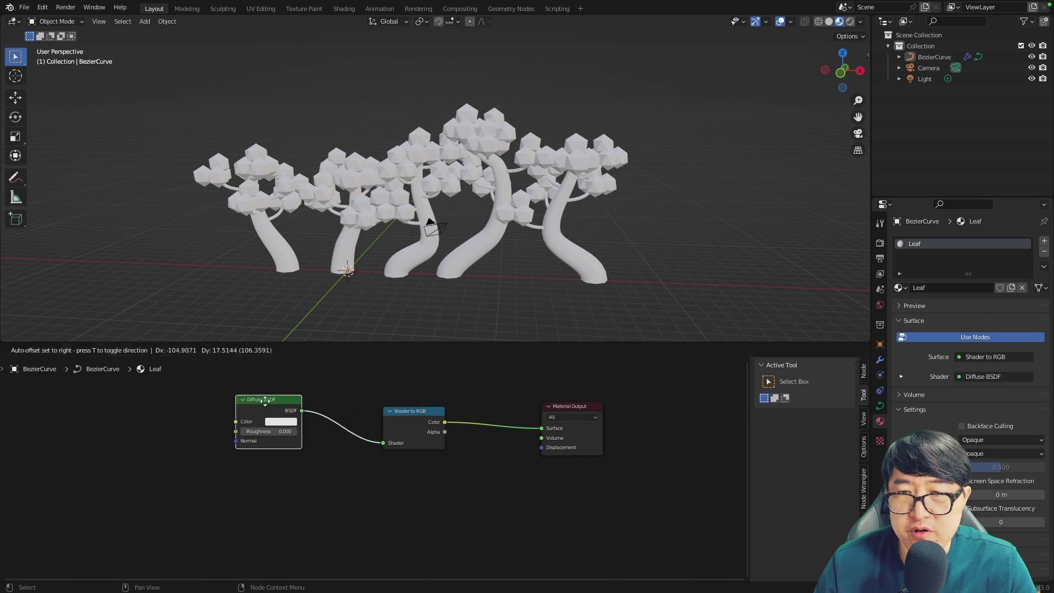
# - Add a Constant ColorRamp after Shader to RGB with dark and light green stops
pyautogui.hotkey('shift', 'a')
pyautogui.write('color')
pyautogui.press('Return')
pyautogui.click(483, 417)
pyautogui.click(529, 439)
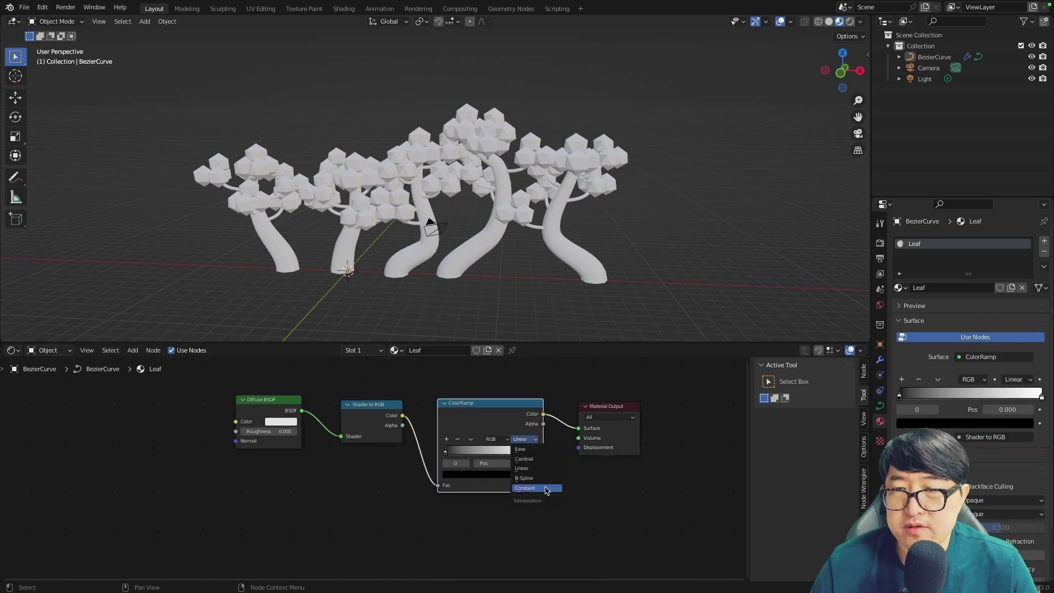
pyautogui.moveTo(521, 402); pyautogui.dragTo(518, 351)
pyautogui.click(530, 450)
pyautogui.moveTo(480, 381); pyautogui.dragTo(472, 366)
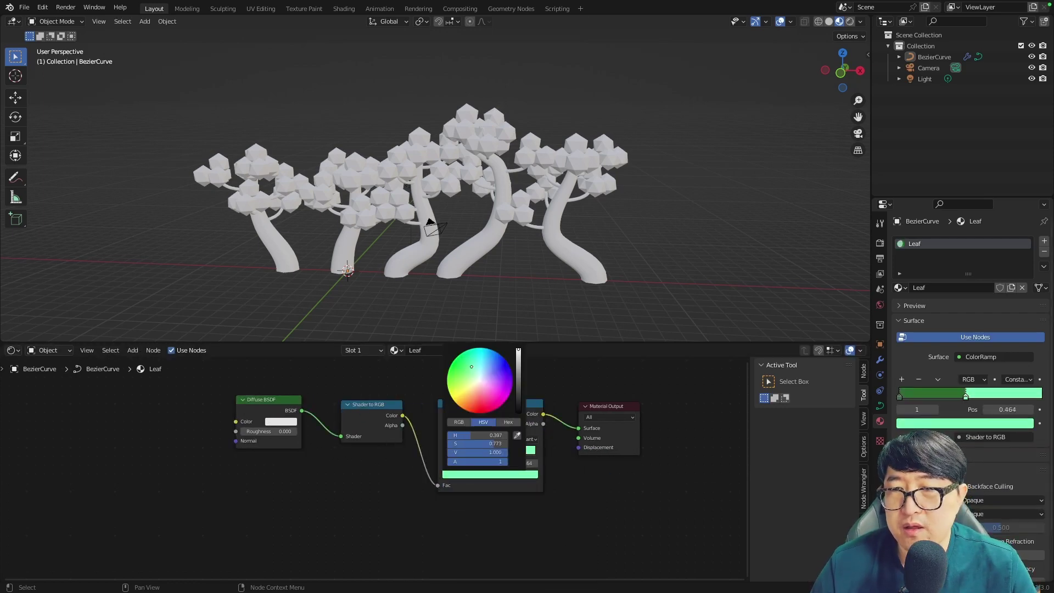
pyautogui.moveTo(632, 258); pyautogui.dragTo(694, 250, button='middle')
pyautogui.scroll(2, 226, 373)
# - Open the Leaf node group in the Geometry Node Editor and make room before Group Output
pyautogui.click(12, 351)
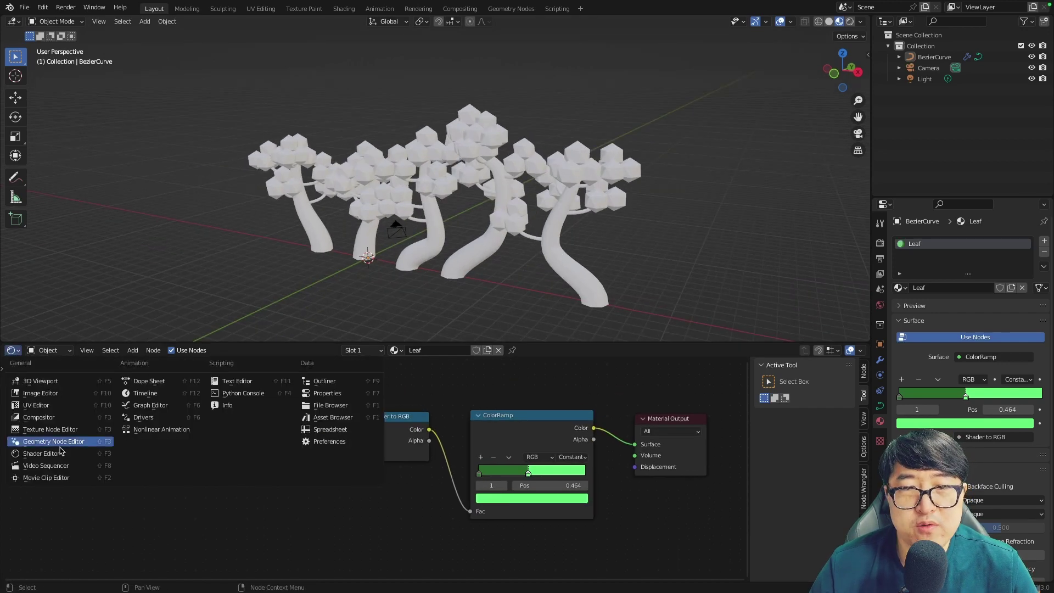
pyautogui.click(66, 447)
pyautogui.click(371, 350)
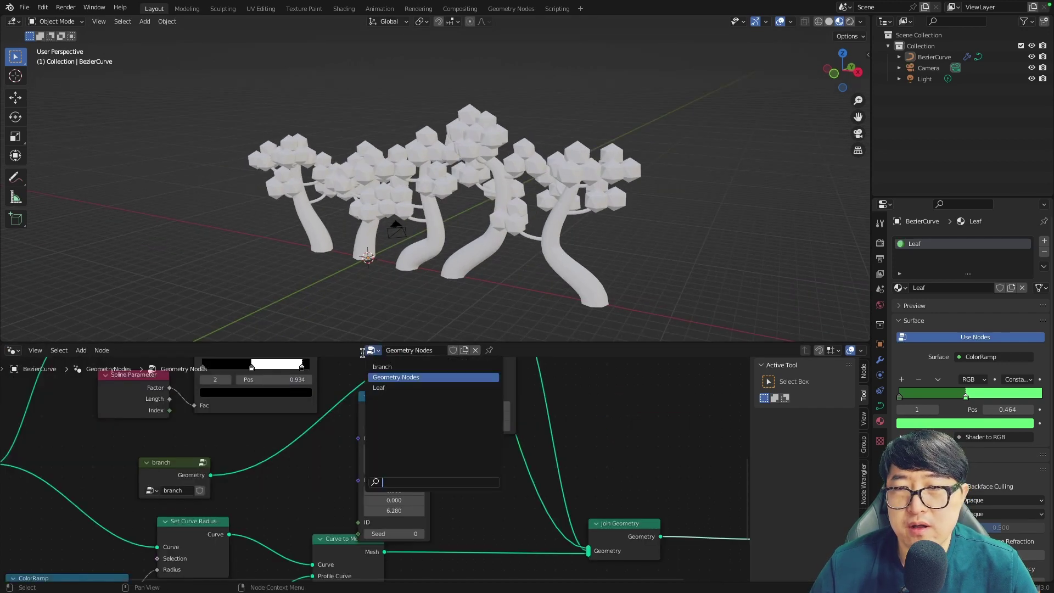
pyautogui.click(384, 387)
pyautogui.scroll(2, 434, 413)
pyautogui.moveTo(522, 449); pyautogui.dragTo(670, 449)
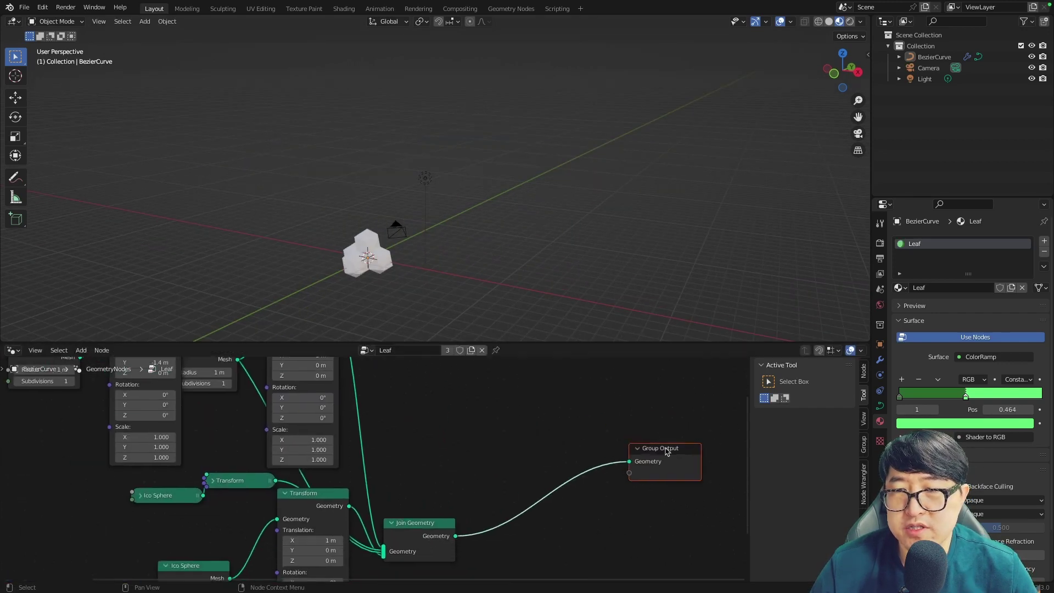
# - Add a Set Material node assigning the Leaf material before the group output
pyautogui.hotkey('shift', 'a')
pyautogui.click(524, 352)
pyautogui.write('set mat')
pyautogui.press('Return')
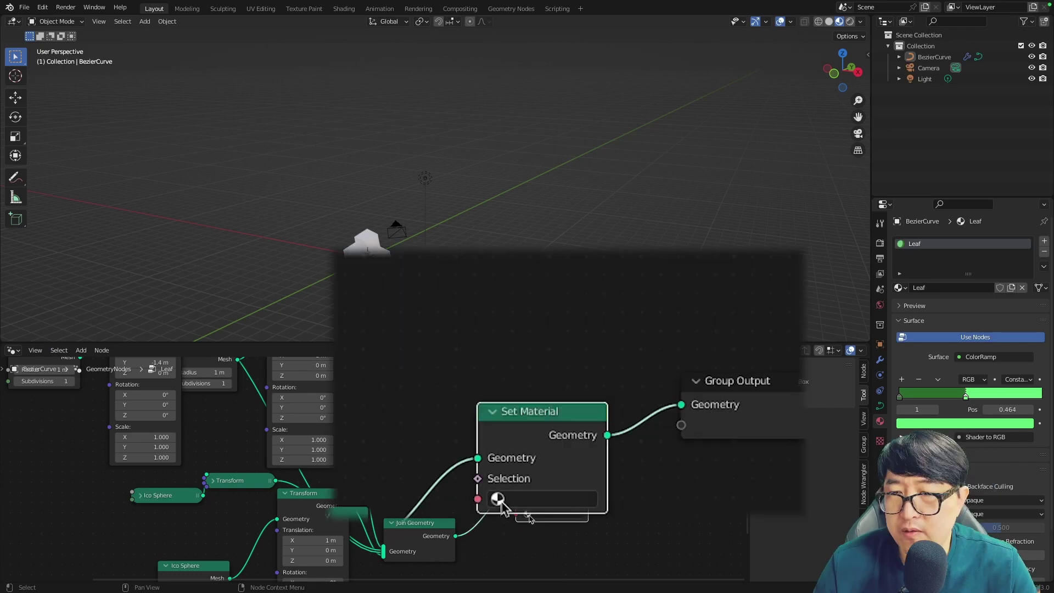
pyautogui.click(499, 498)
pyautogui.click(528, 306)
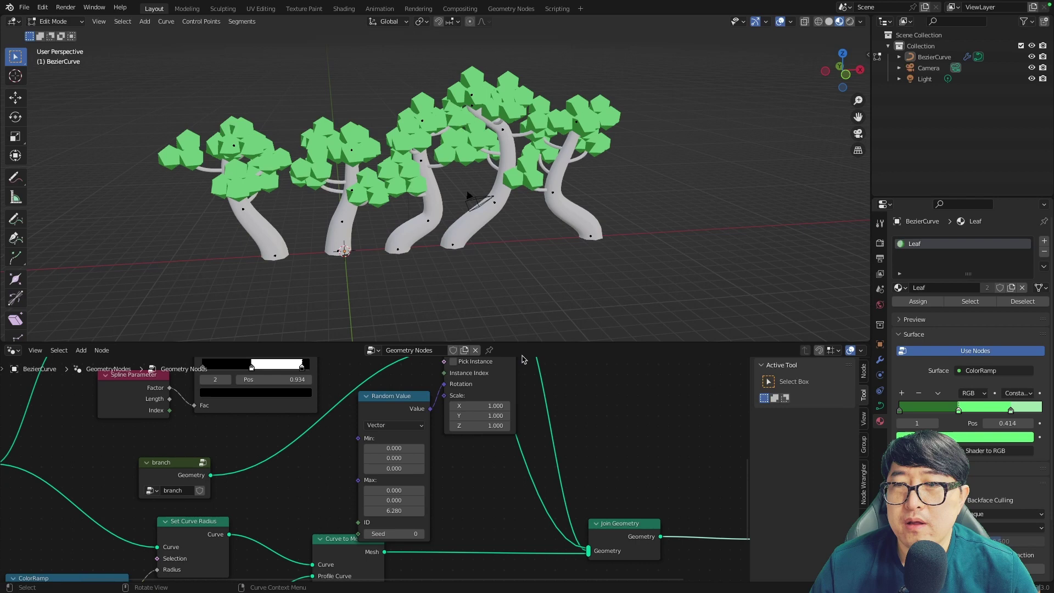
pyautogui.moveTo(523, 359)
pyautogui.mouseDown(button='middle')
pyautogui.moveTo(550, 483)
pyautogui.moveTo(544, 464)
pyautogui.moveTo(632, 448)
pyautogui.moveTo(757, 471)
pyautogui.mouseUp(button='middle')
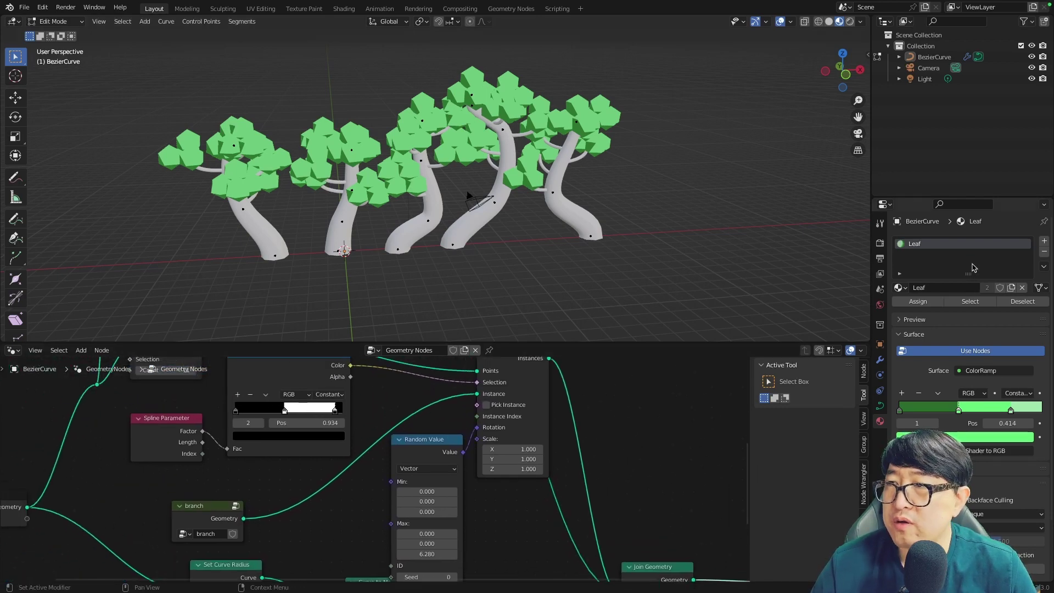
# - Add a material slot and create a new material named 'tree'
pyautogui.click(1044, 241)
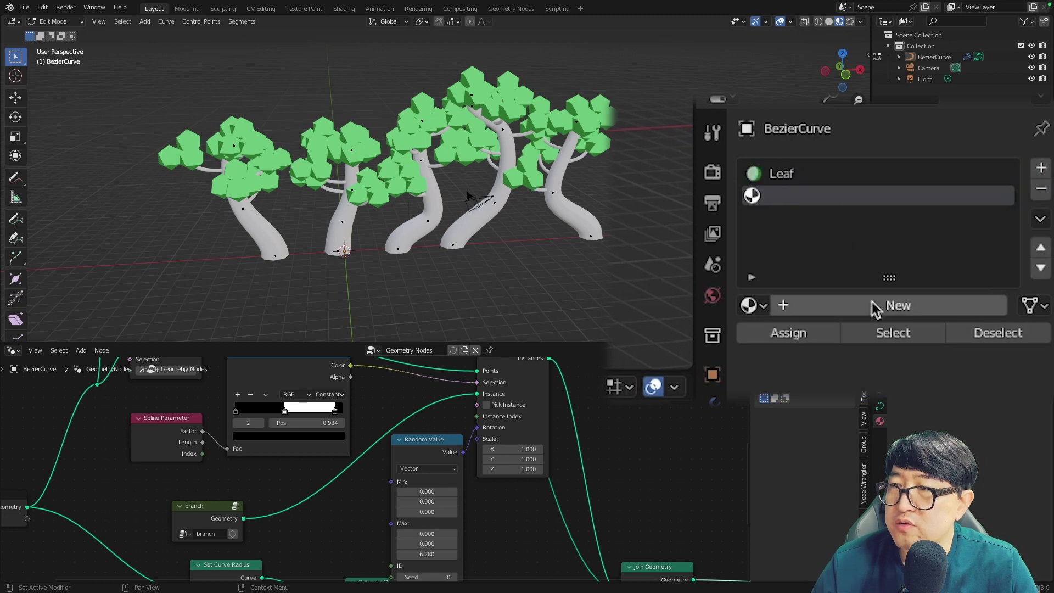
pyautogui.click(876, 304)
pyautogui.click(859, 303)
pyautogui.press('BackSpace')
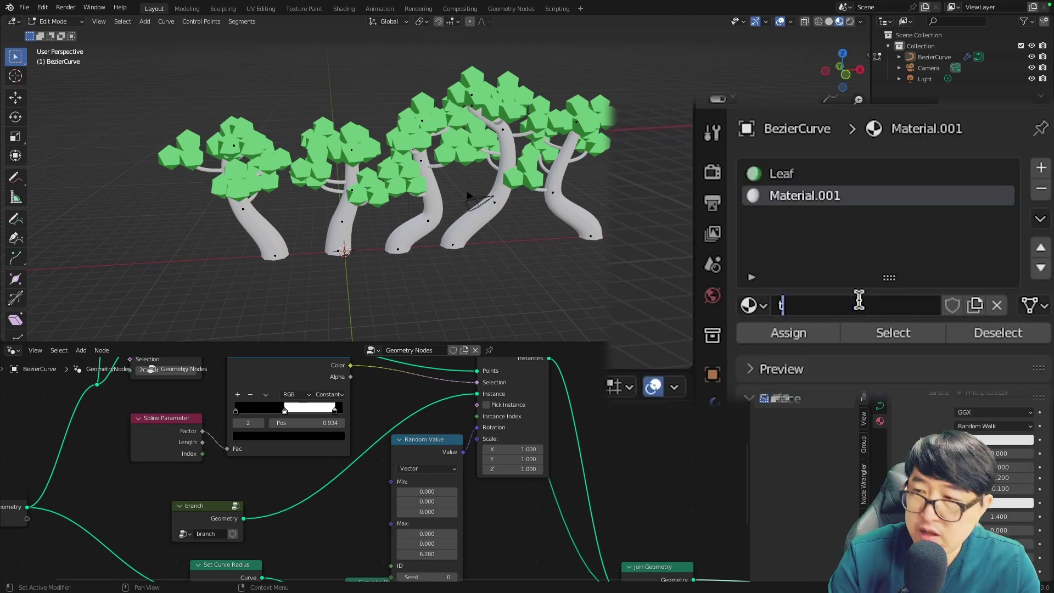
pyautogui.write('tree')
pyautogui.press('Return')
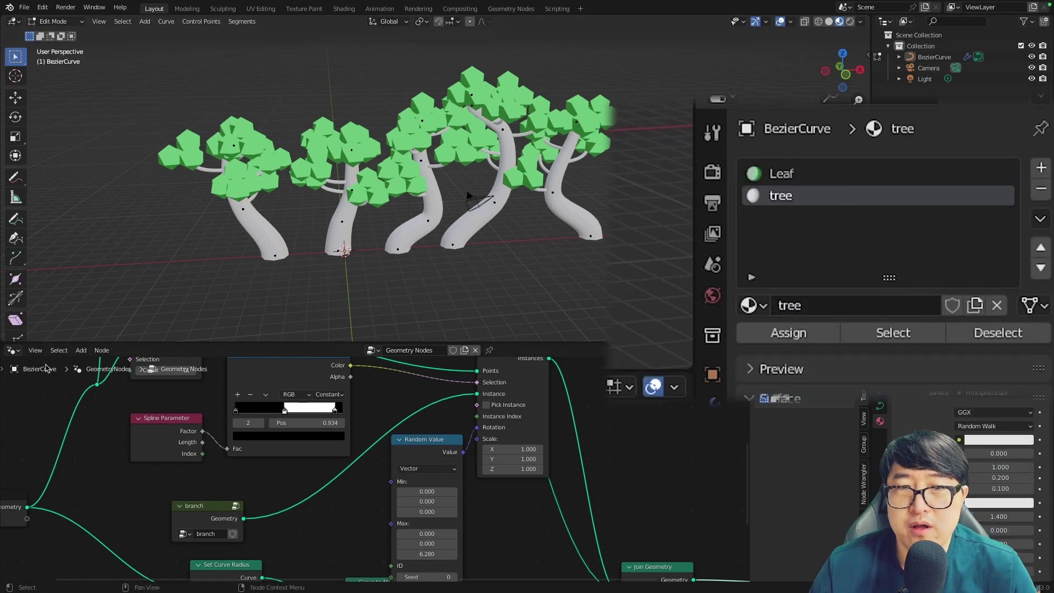
# - Insert a Set Material node with 'tree' after the trunk's Curve to Mesh in the main tree
pyautogui.moveTo(38, 409); pyautogui.dragTo(54, 257, button='middle')
pyautogui.moveTo(337, 467); pyautogui.dragTo(359, 466)
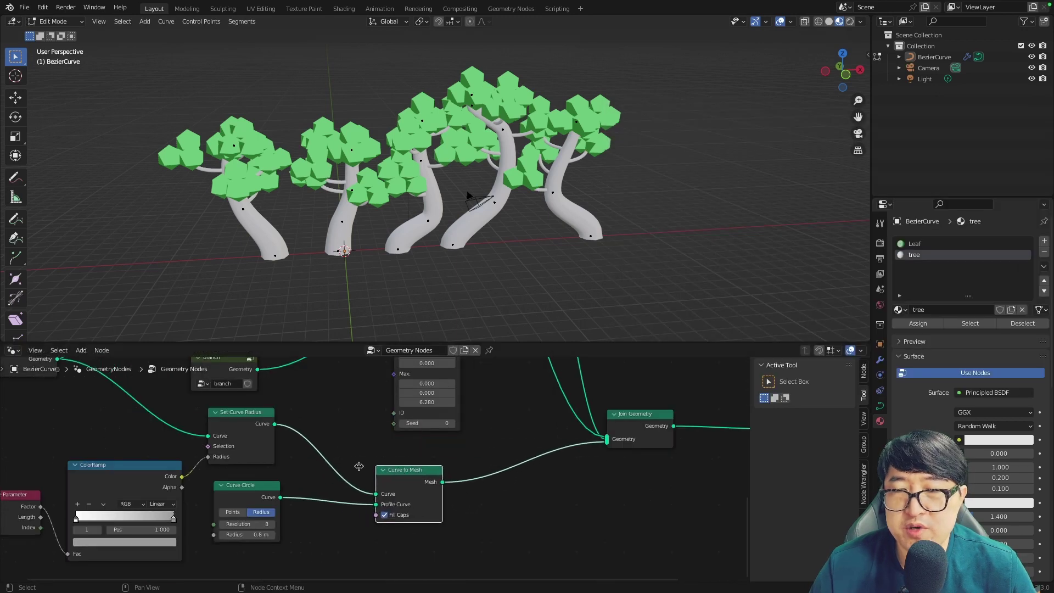
pyautogui.hotkey('shift', 'a')
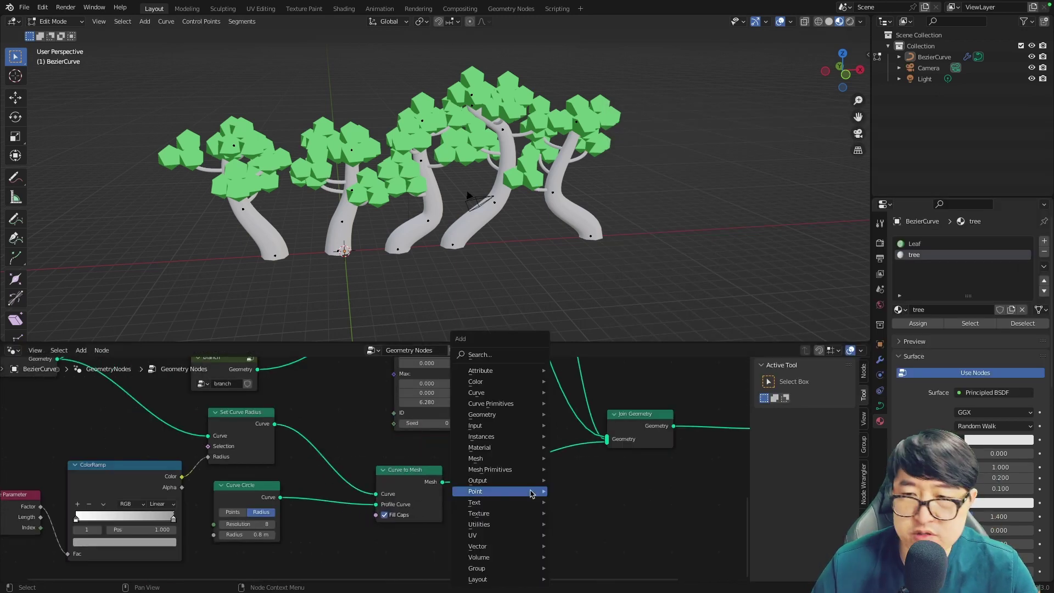
pyautogui.click(515, 354)
pyautogui.write('set ma')
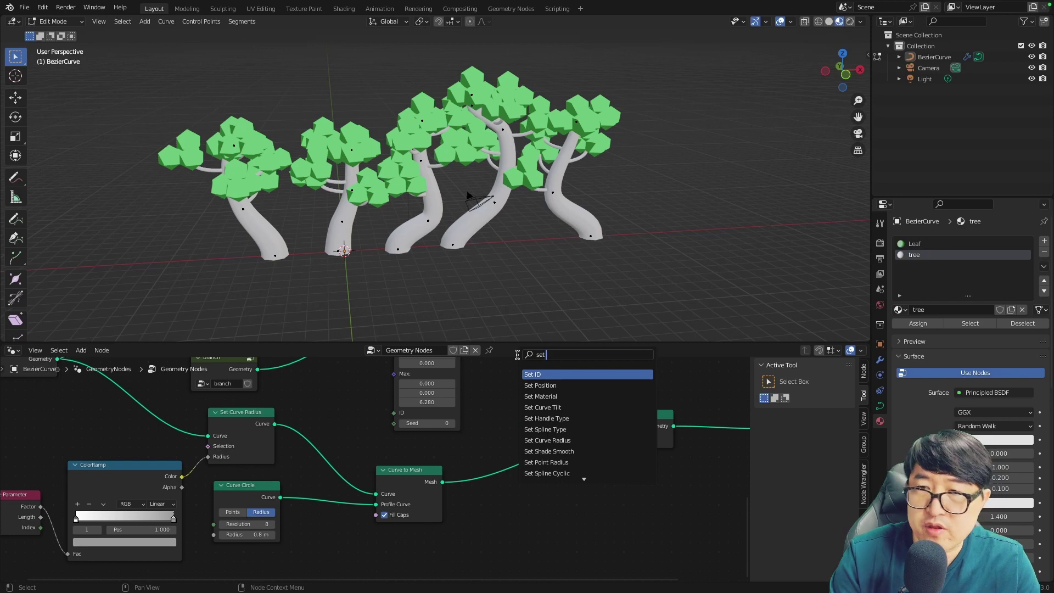
pyautogui.press('Return')
pyautogui.click(525, 467)
pyautogui.click(528, 485)
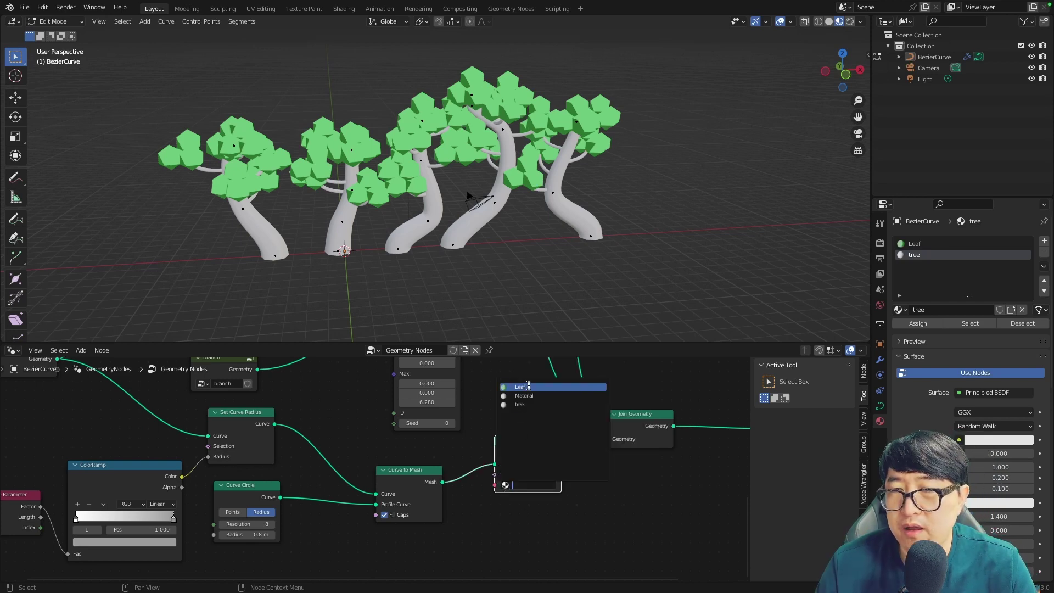
pyautogui.click(520, 404)
# - Inside the branch group, add Set Material 'tree' after Curve to Mesh, then return to the main tree
pyautogui.scroll(-2, 618, 497)
pyautogui.moveTo(624, 542)
pyautogui.mouseDown(button='middle')
pyautogui.moveTo(643, 454)
pyautogui.moveTo(540, 432)
pyautogui.mouseUp(button='middle')
pyautogui.click(373, 350)
pyautogui.click(418, 379)
pyautogui.click(390, 496)
pyautogui.scroll(3, 495, 521)
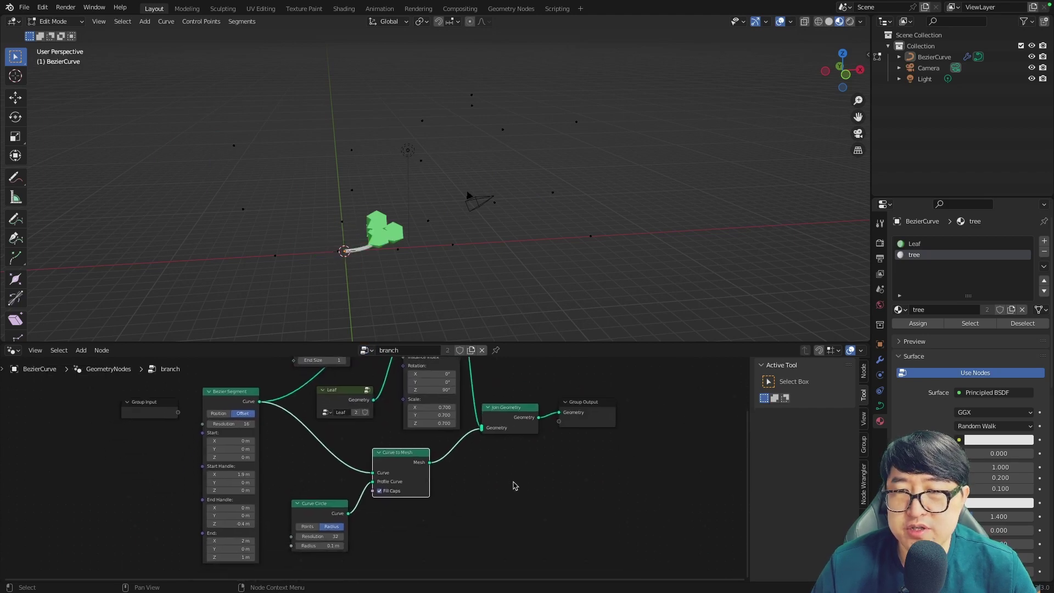
pyautogui.hotkey('shift', 'a')
pyautogui.write('set')
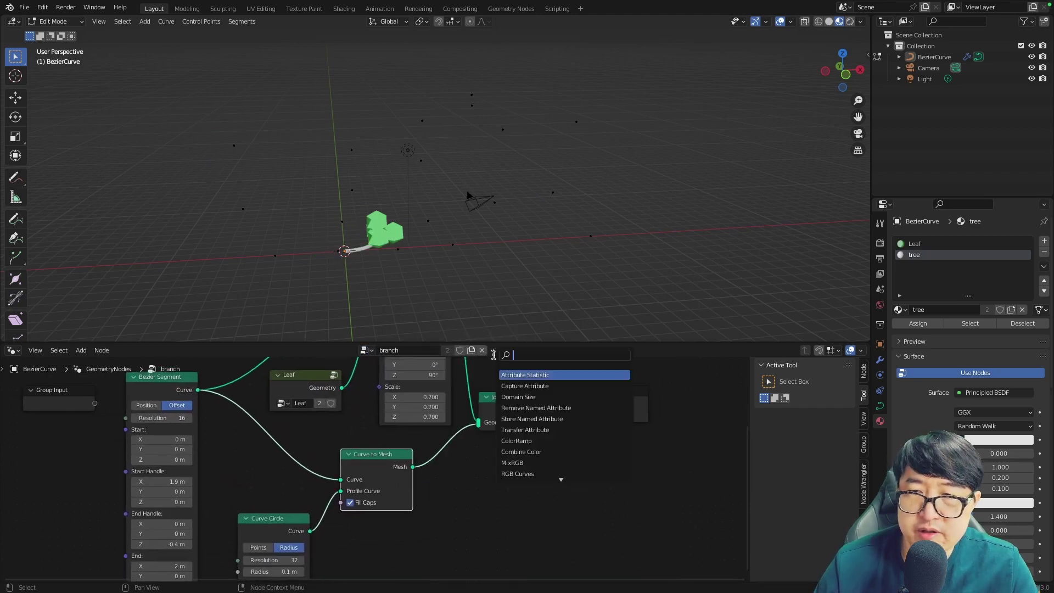
pyautogui.write('mat')
pyautogui.press('Return')
pyautogui.click(476, 451)
pyautogui.click(486, 485)
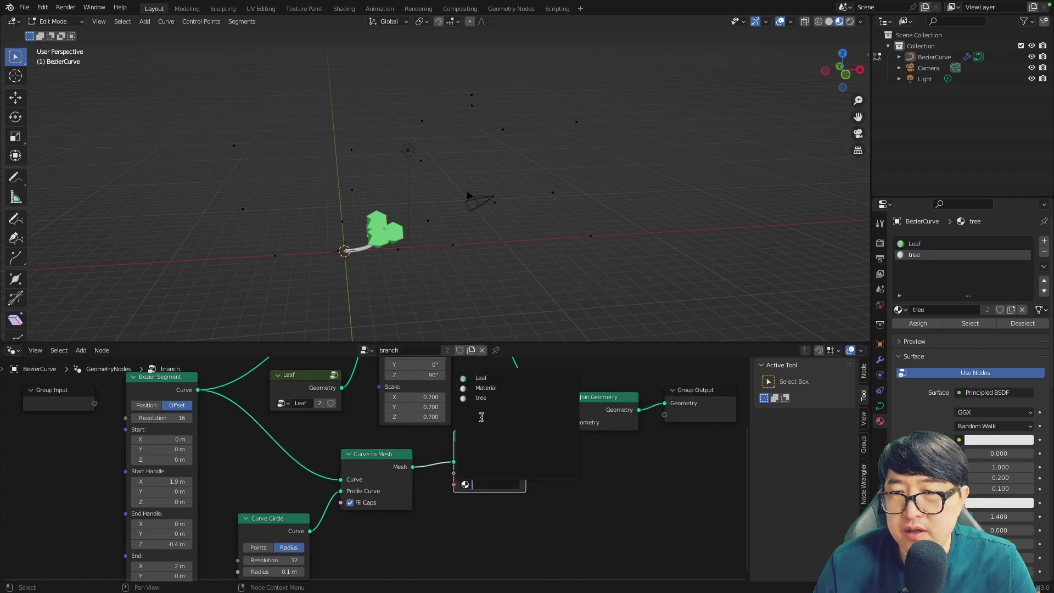
pyautogui.click(484, 399)
pyautogui.press('Tab')
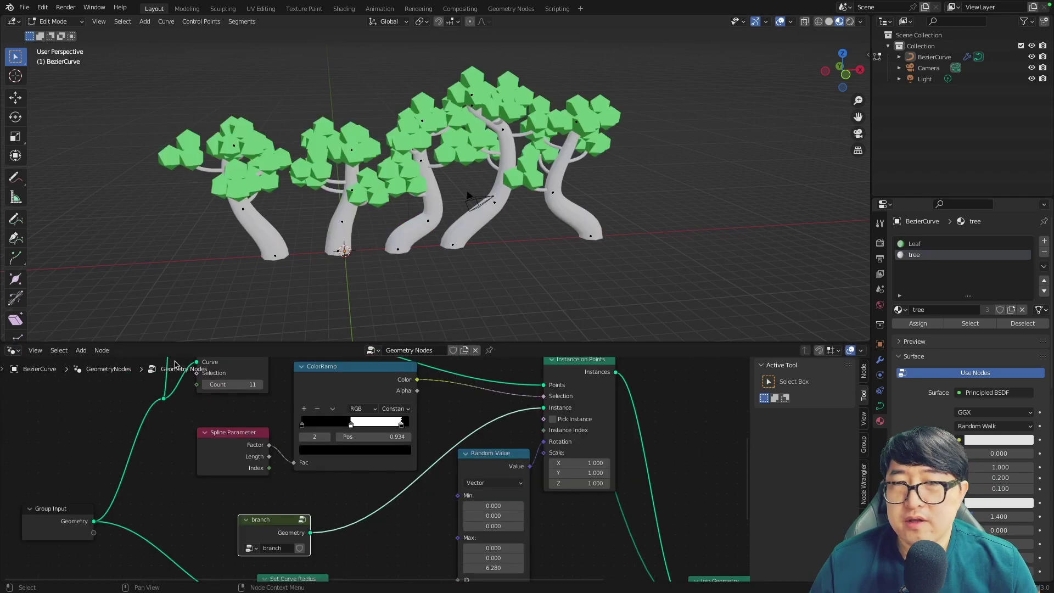
# - In the Shader Editor, replace Principled BSDF with a Diffuse BSDF wired to the material output
pyautogui.click(17, 354)
pyautogui.click(33, 456)
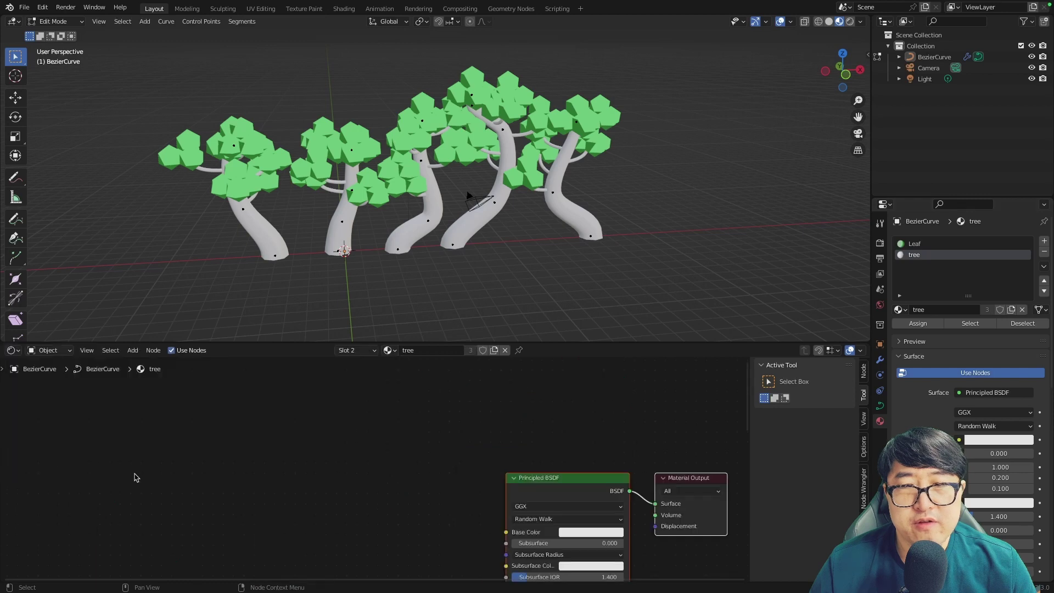
pyautogui.press('Home')
pyautogui.press('x')
pyautogui.hotkey('shift', 'a')
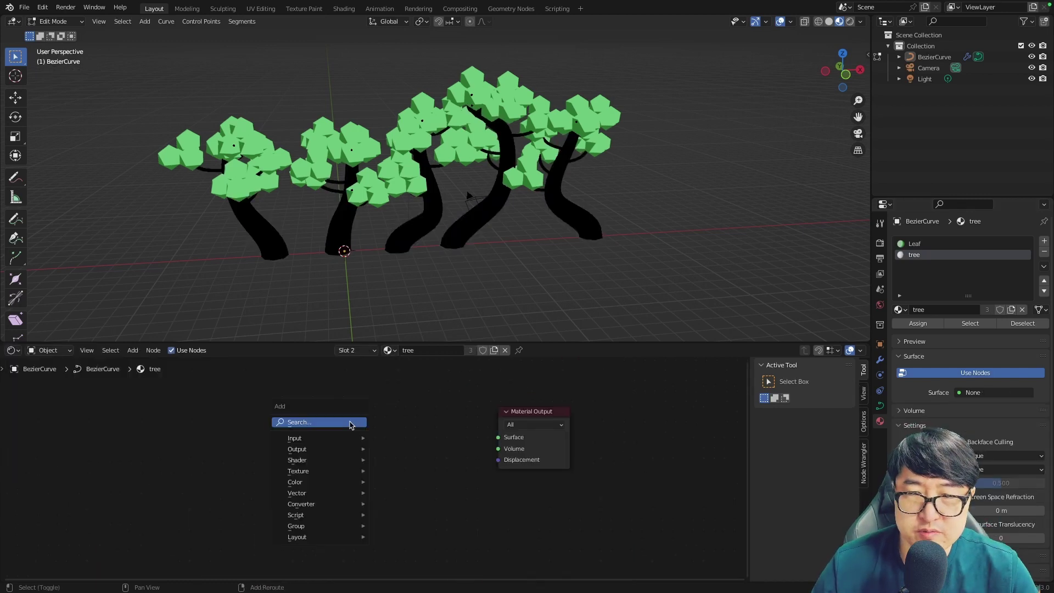
pyautogui.write('diffuse')
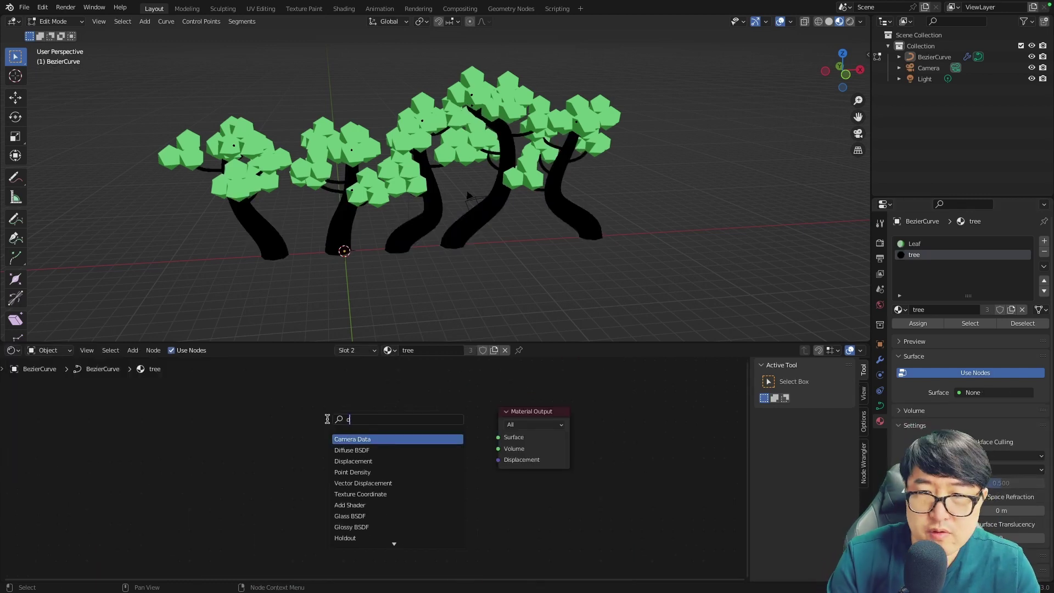
pyautogui.press('Return')
pyautogui.click(325, 439)
pyautogui.moveTo(306, 427); pyautogui.dragTo(498, 437)
# - Insert Shader to RGB and a ColorRamp after the Diffuse BSDF
pyautogui.hotkey('shift', 'a')
pyautogui.write('shader to')
pyautogui.press('Return')
pyautogui.click(322, 434)
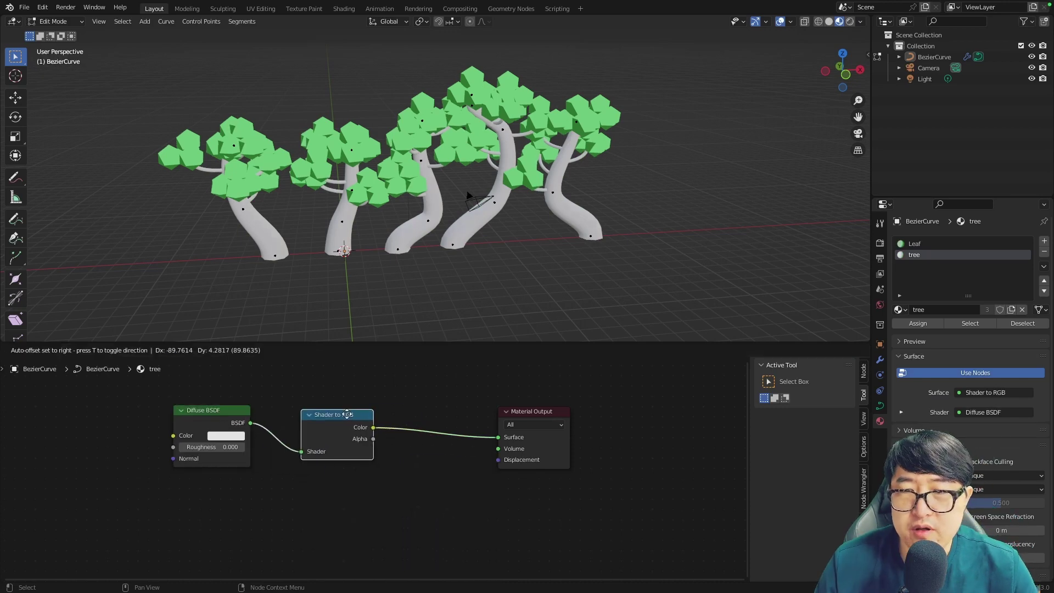
pyautogui.hotkey('shift', 'a')
pyautogui.write('color ramp')
pyautogui.press('Return')
# - Colour the ramp stops dark brown and brown, adding a third light highlight stop
pyautogui.click(459, 503)
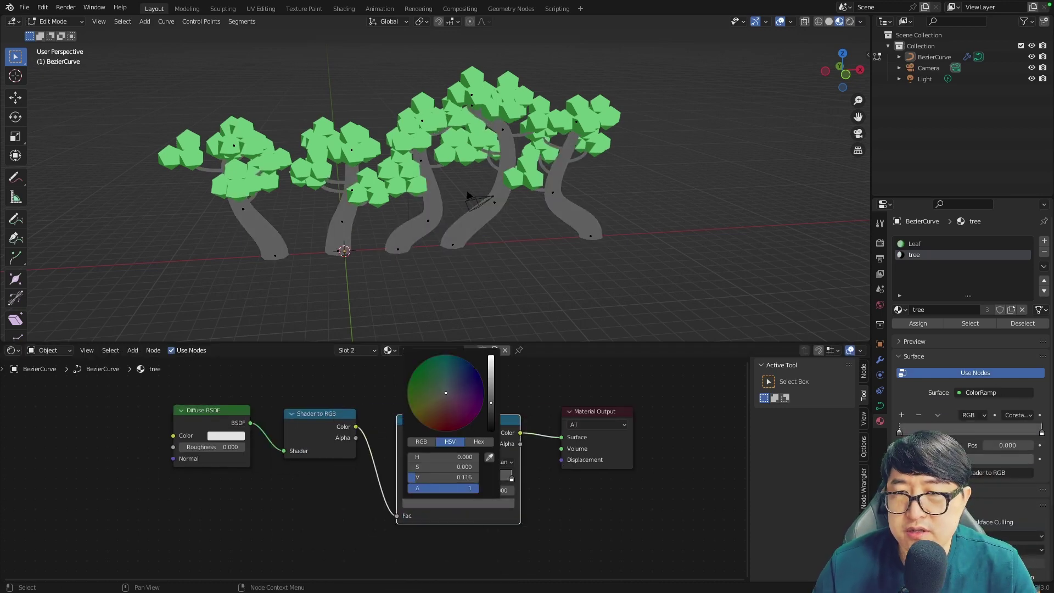
pyautogui.moveTo(502, 476); pyautogui.dragTo(431, 477)
pyautogui.click(448, 501)
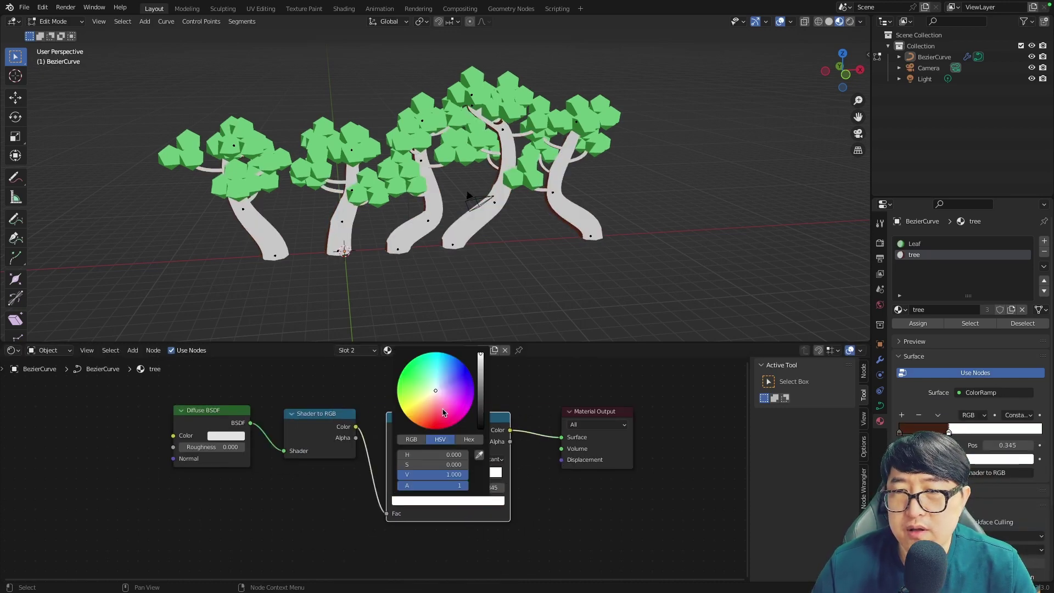
pyautogui.click(428, 411)
pyautogui.keyDown('ctrl'); pyautogui.click(475, 472); pyautogui.keyUp('ctrl')
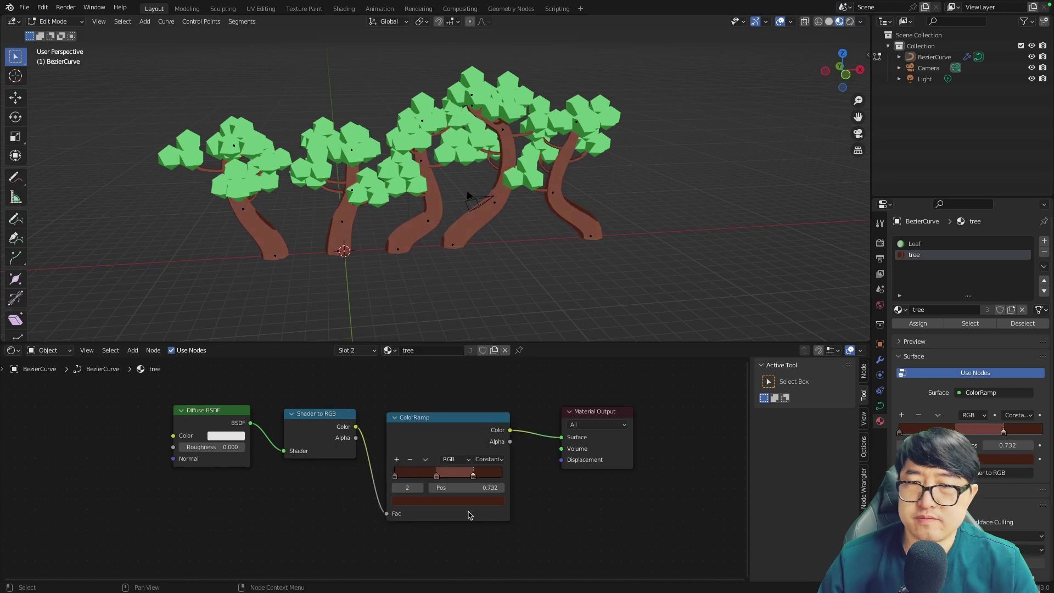
pyautogui.click(448, 501)
pyautogui.click(425, 419)
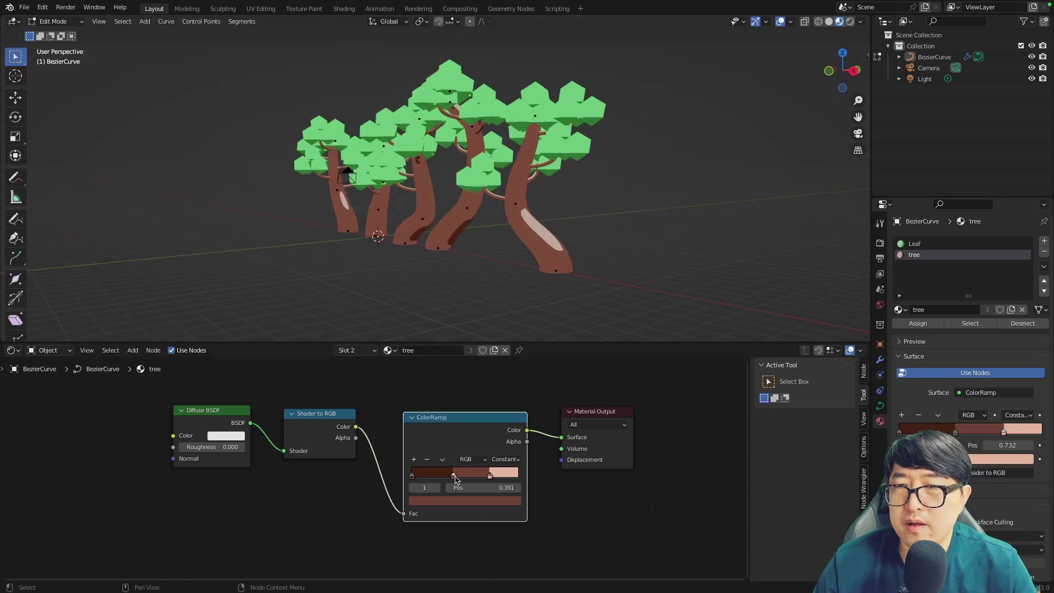